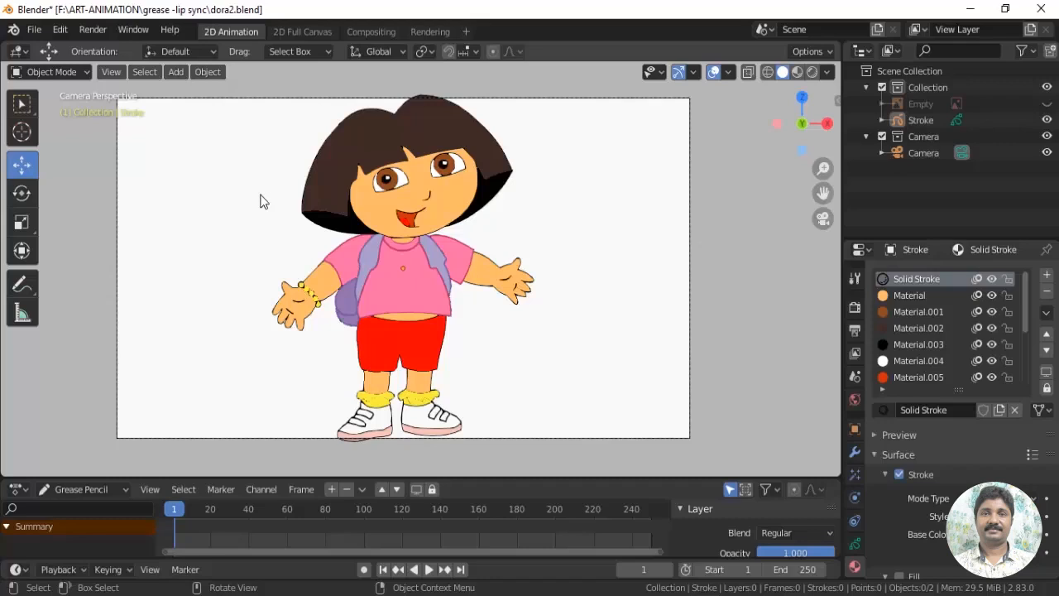
Examine the layer list and the materials of the Grease Pencil character drawing
scroll(632, 298, up, 1)
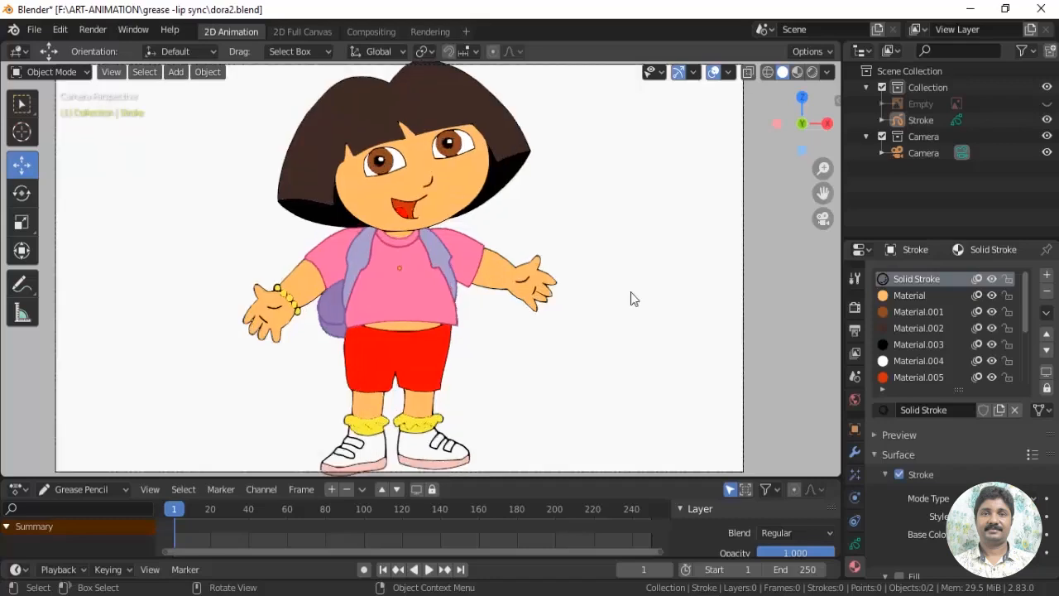
click(855, 543)
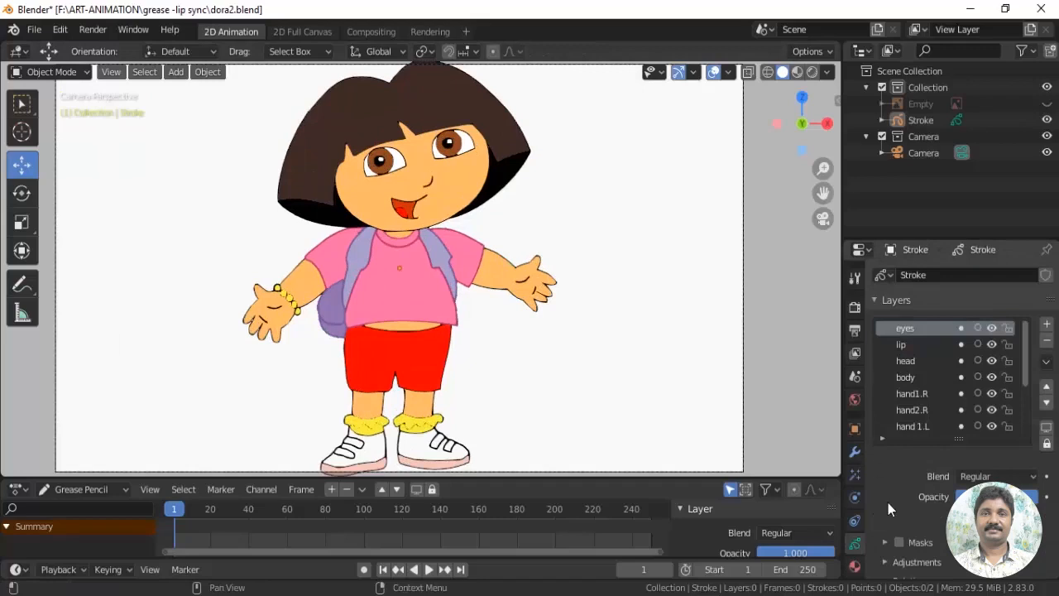
scroll(901, 487, down, 1)
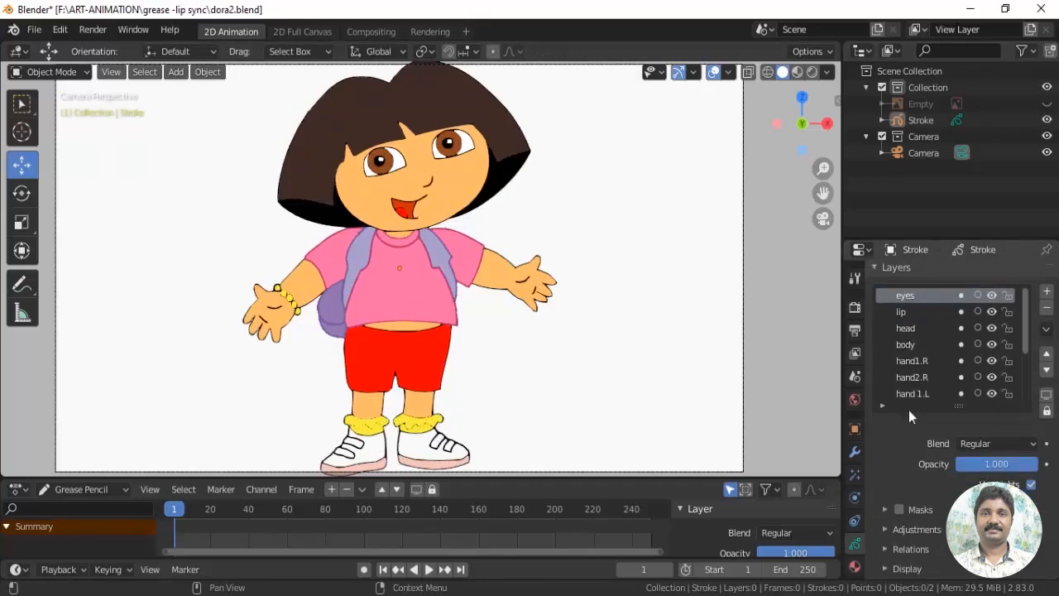
click(855, 566)
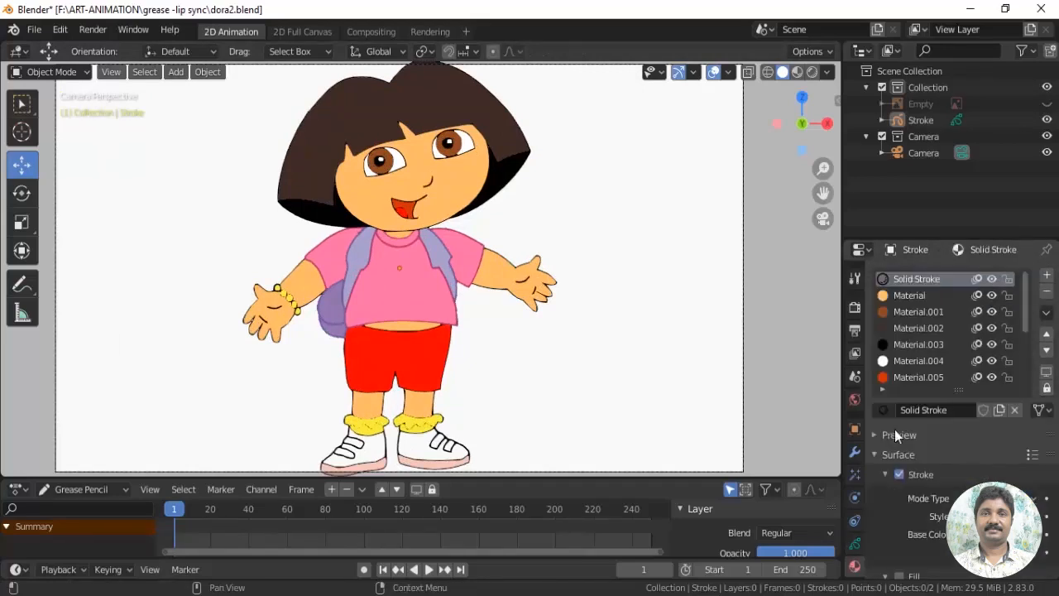
click(855, 545)
click(64, 73)
click(73, 93)
scroll(606, 259, down, 2)
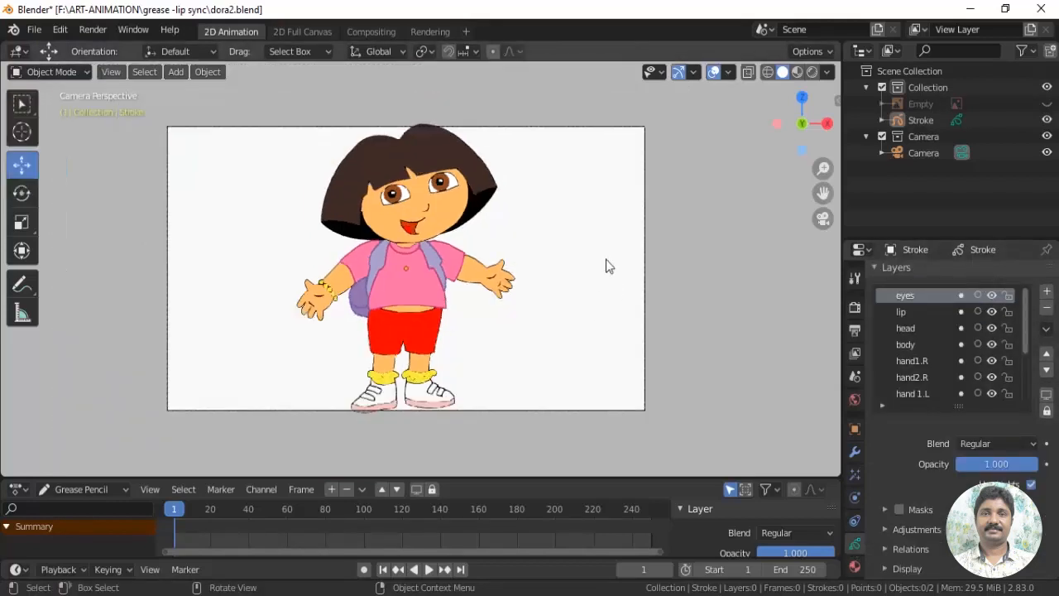
Hide the Stroke object and show it again to check which artwork it contains
click(921, 121)
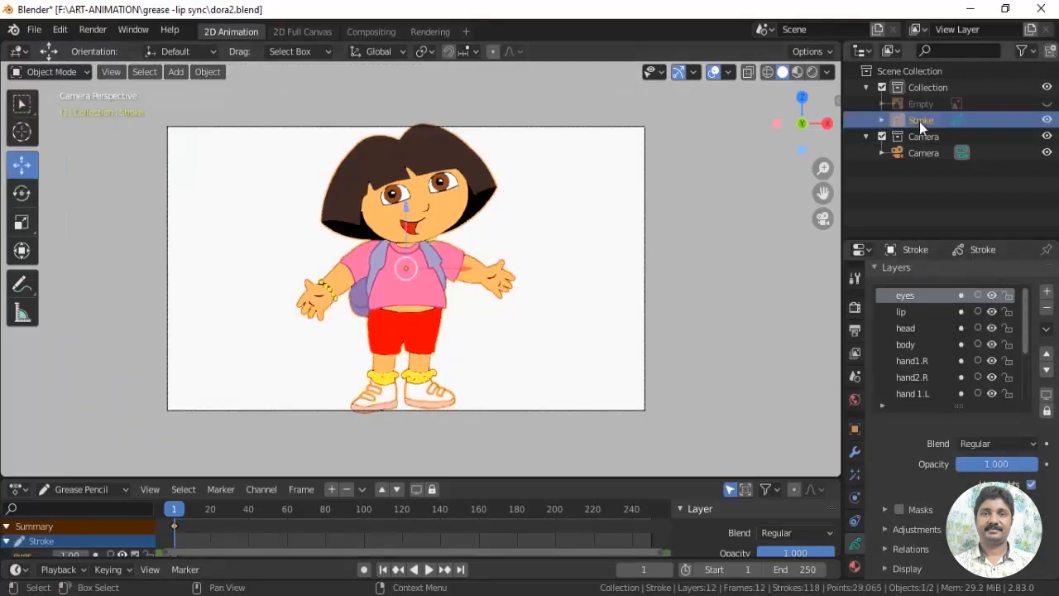
click(1048, 121)
click(1048, 120)
click(1048, 120)
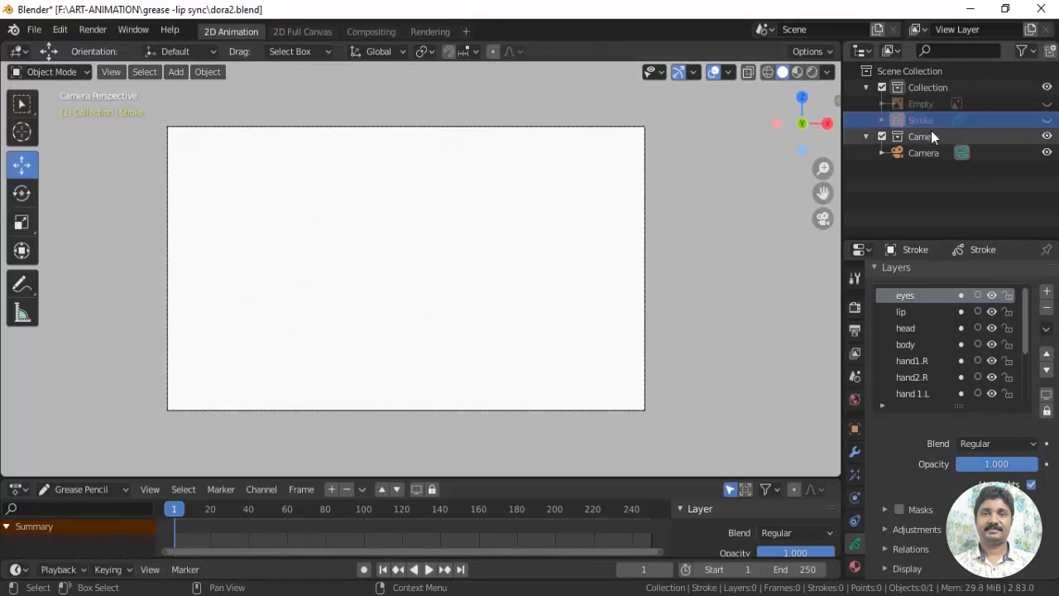
click(1047, 121)
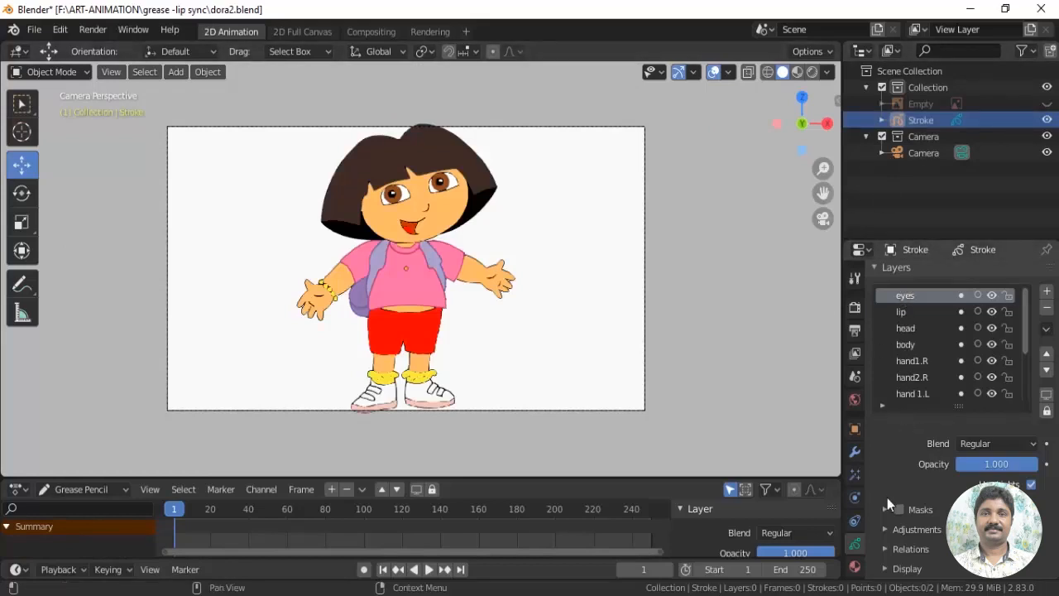
Add a single-bone armature to the scene in front of the character
scroll(673, 334, up, 3)
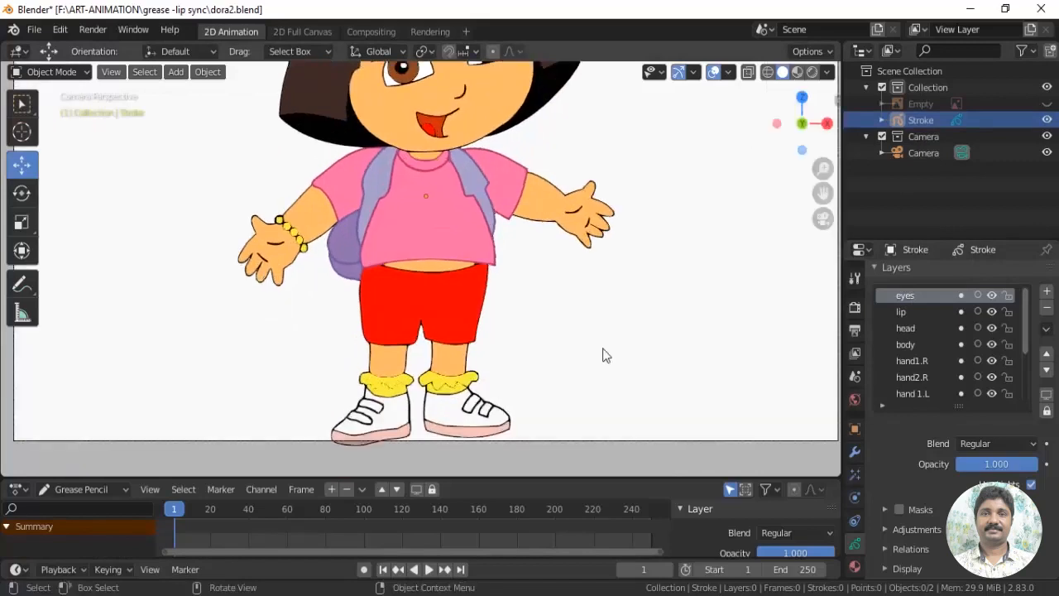
scroll(580, 401, up, 3)
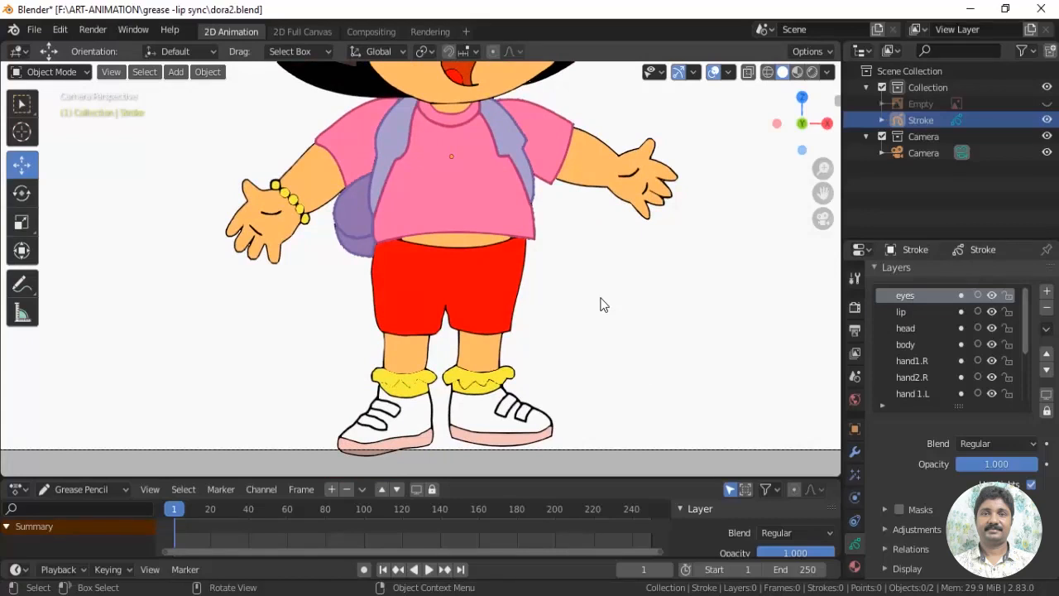
scroll(571, 319, down, 4)
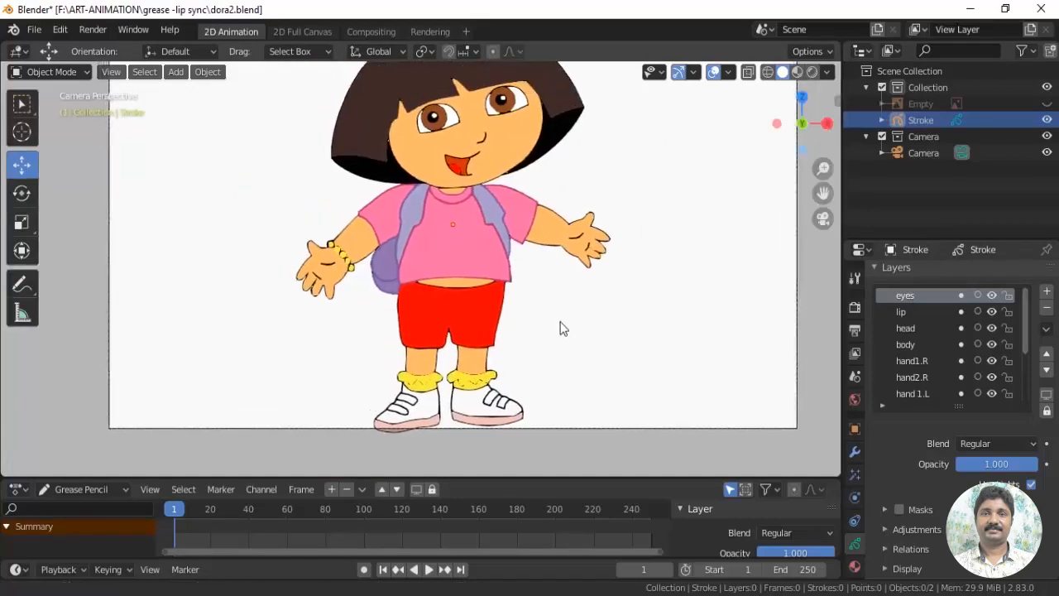
click(176, 73)
mouse_move(211, 213)
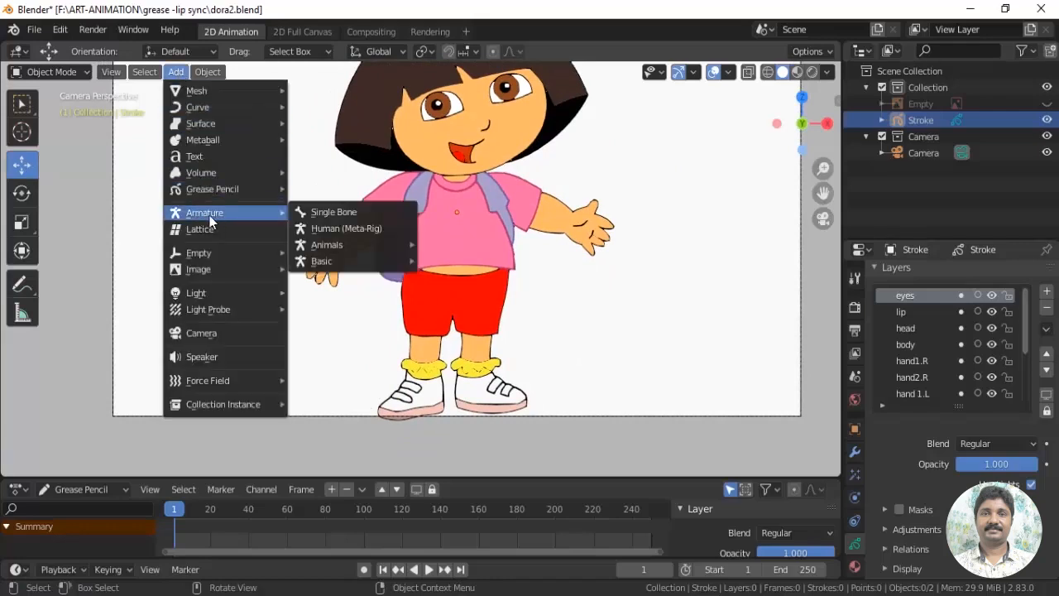
click(353, 216)
Move the armature down about 0.8 m along the Z axis so the bone starts at the character's waist
scroll(501, 346, up, 3)
shift+middle_drag(498, 339, 499, 337)
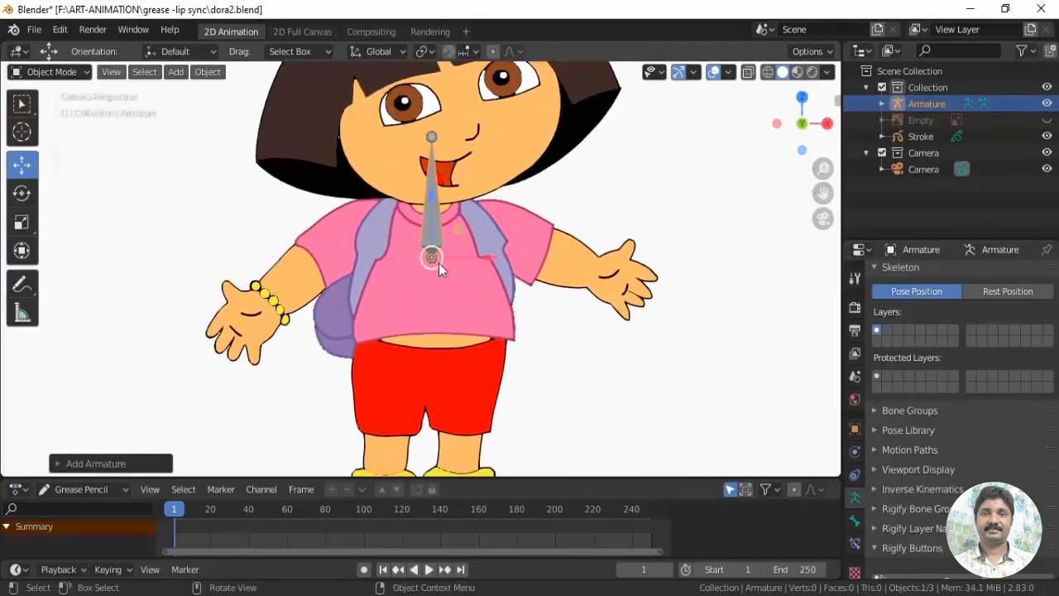
key(g)
key(z)
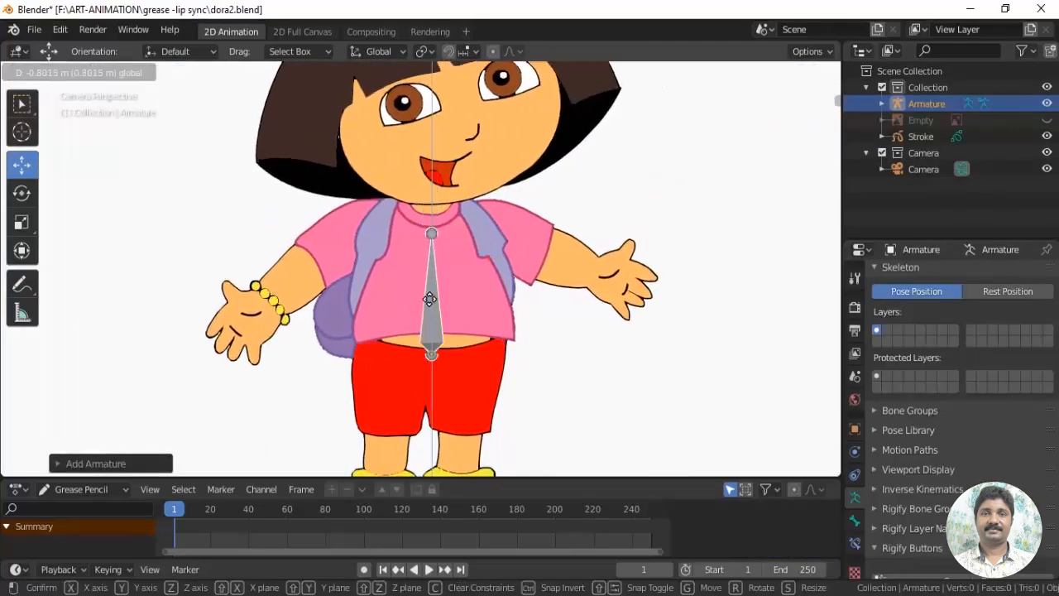
click(430, 314)
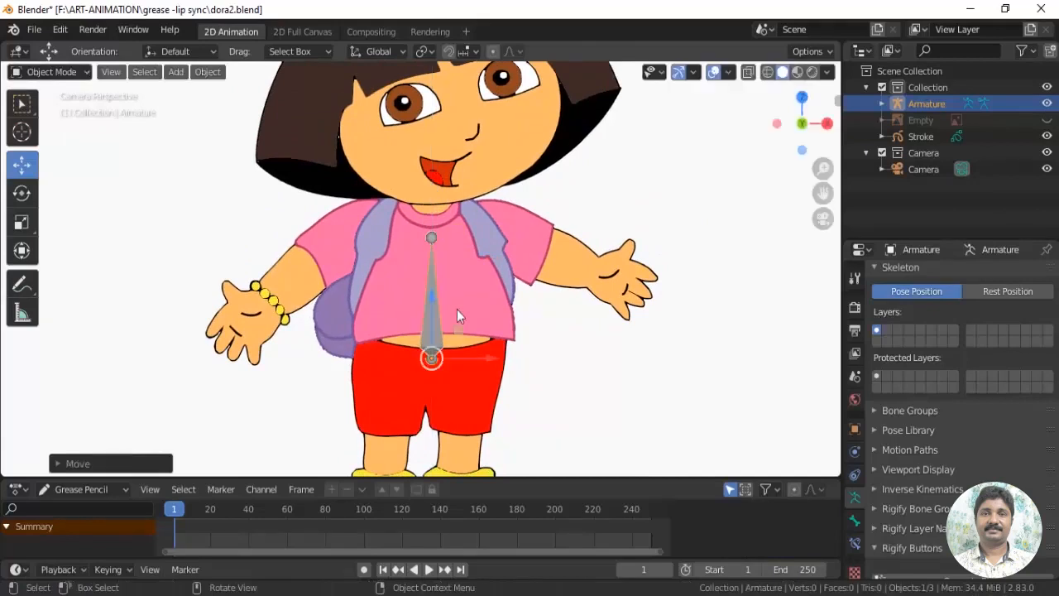
Enter Edit Mode on the armature and raise the tip of the torso bone to the character's neck
scroll(424, 307, down, 1)
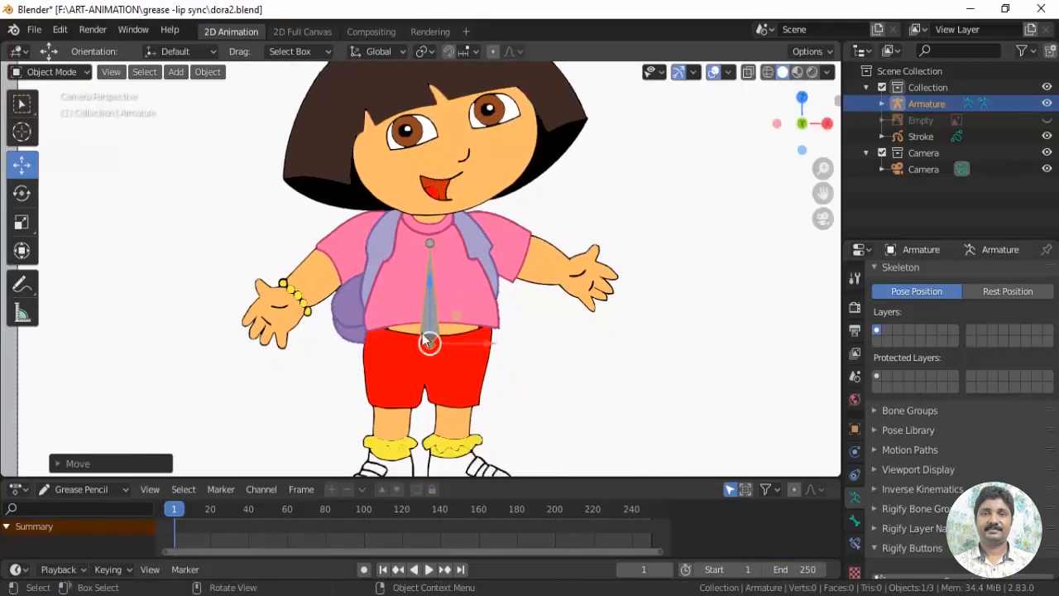
scroll(485, 352, down, 1)
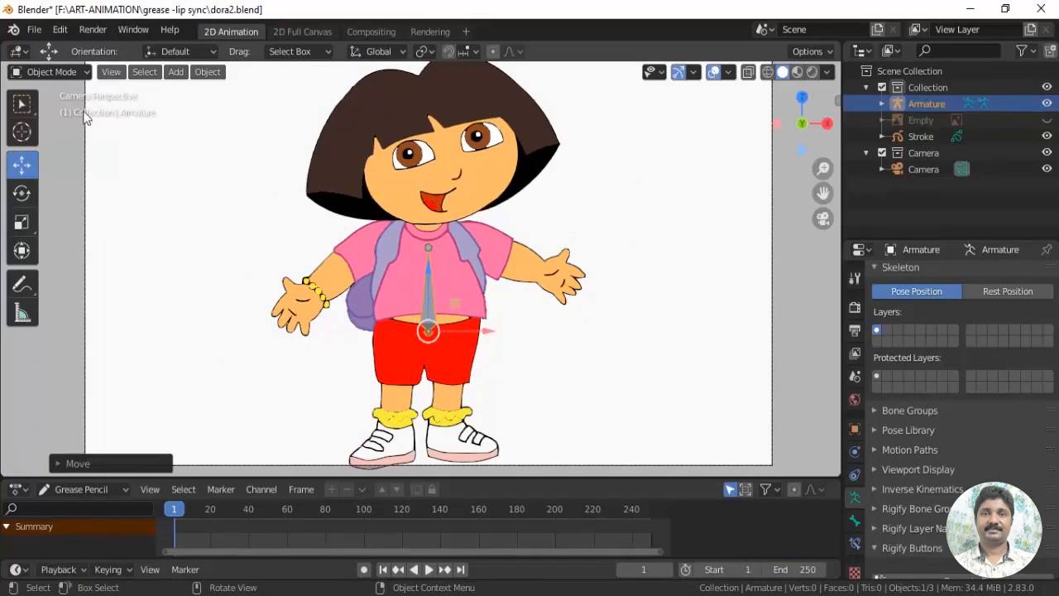
click(67, 73)
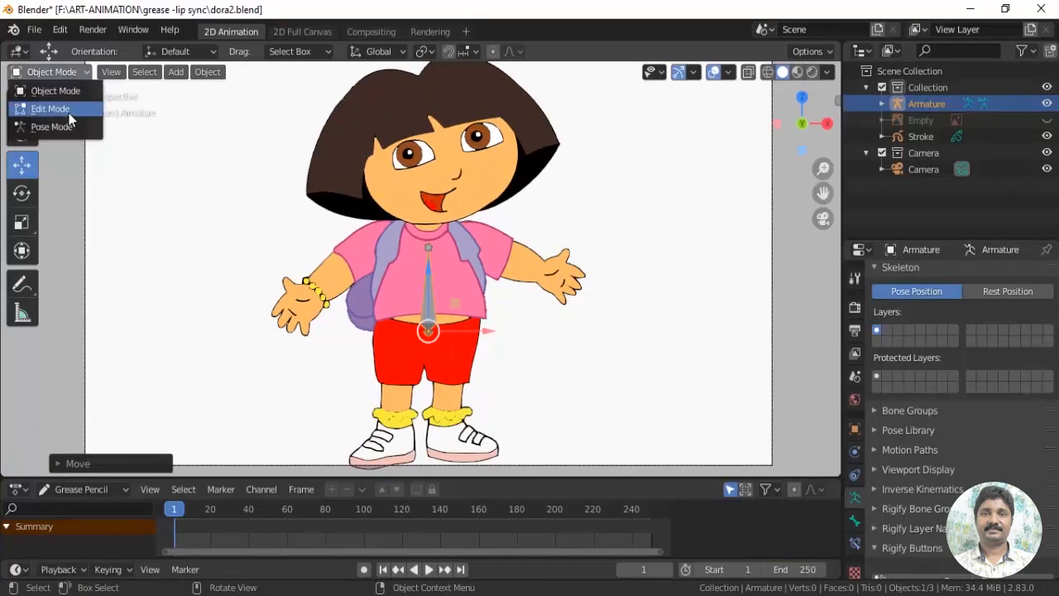
click(64, 106)
scroll(524, 337, up, 3)
scroll(524, 337, up, 2)
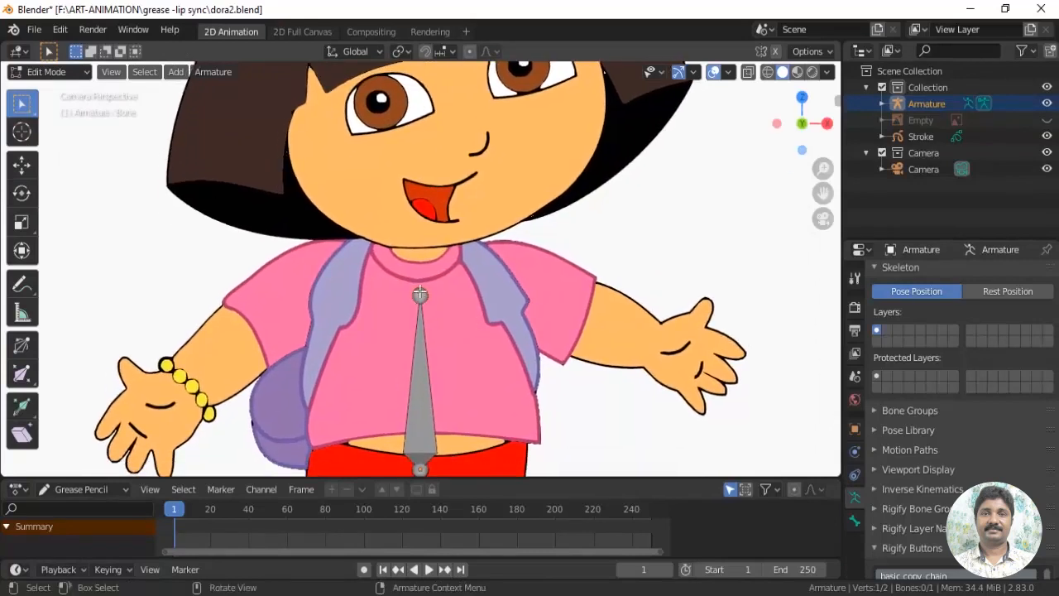
click(22, 165)
drag(420, 227, 421, 178)
Extrude a head bone from the neck joint up to the character's hair
shift+middle_drag(459, 252, 460, 369)
key(e)
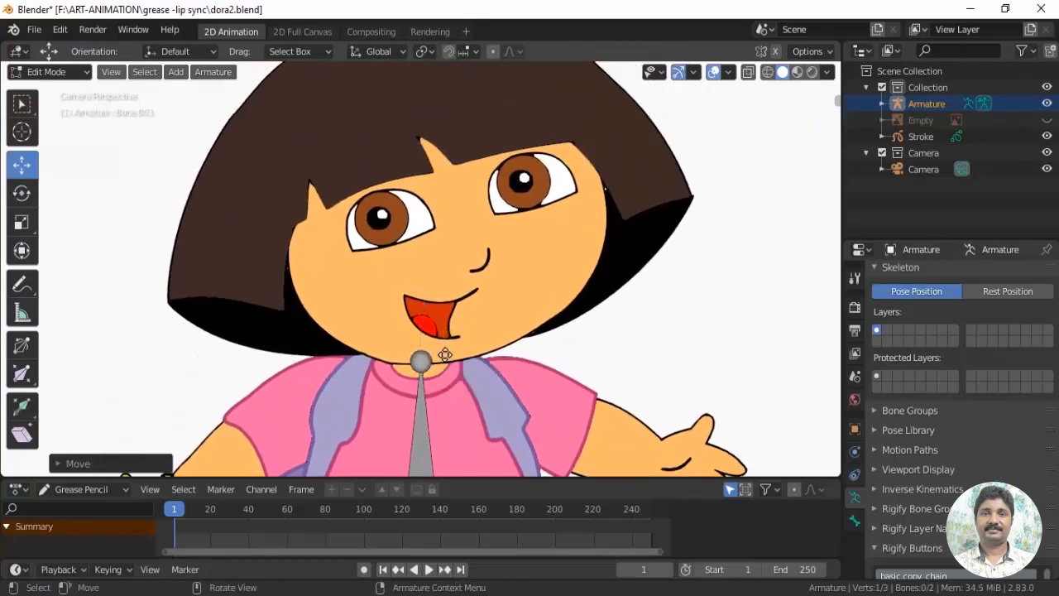
click(443, 111)
shift+middle_drag(401, 309, 415, 288)
Duplicate the torso bone and place the copy with its base near the character's left shoulder
shift+middle_drag(475, 420, 424, 292)
scroll(433, 356, up, 1)
shift+middle_drag(381, 379, 364, 373)
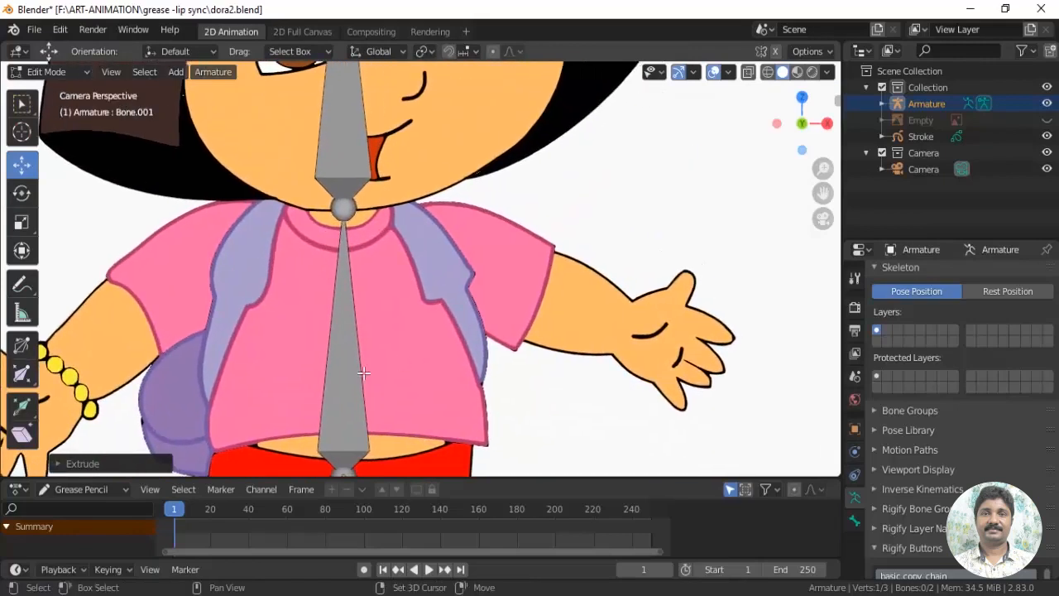
click(352, 355)
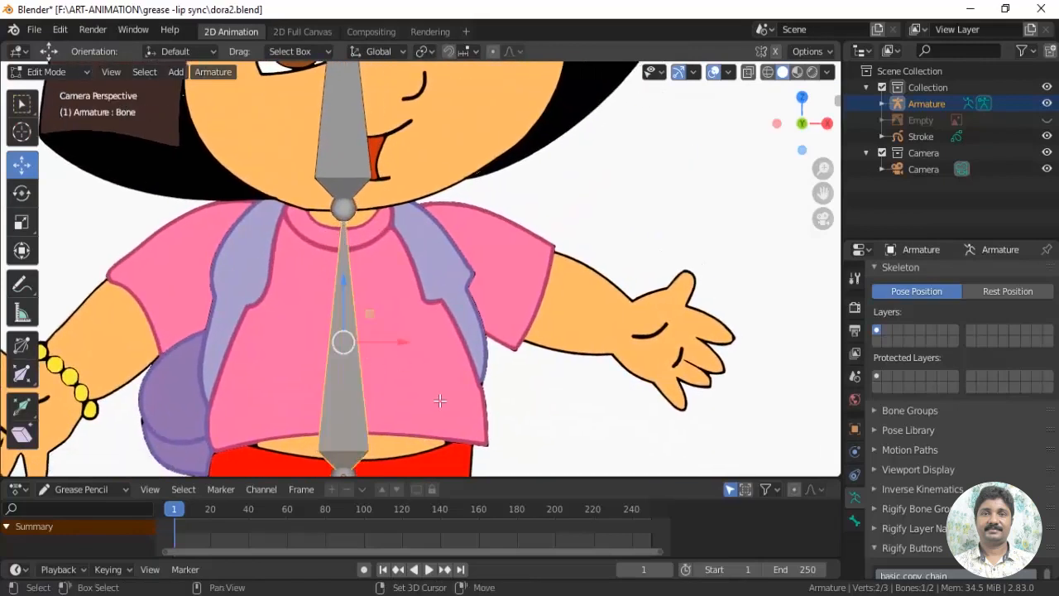
key(e)
click(533, 160)
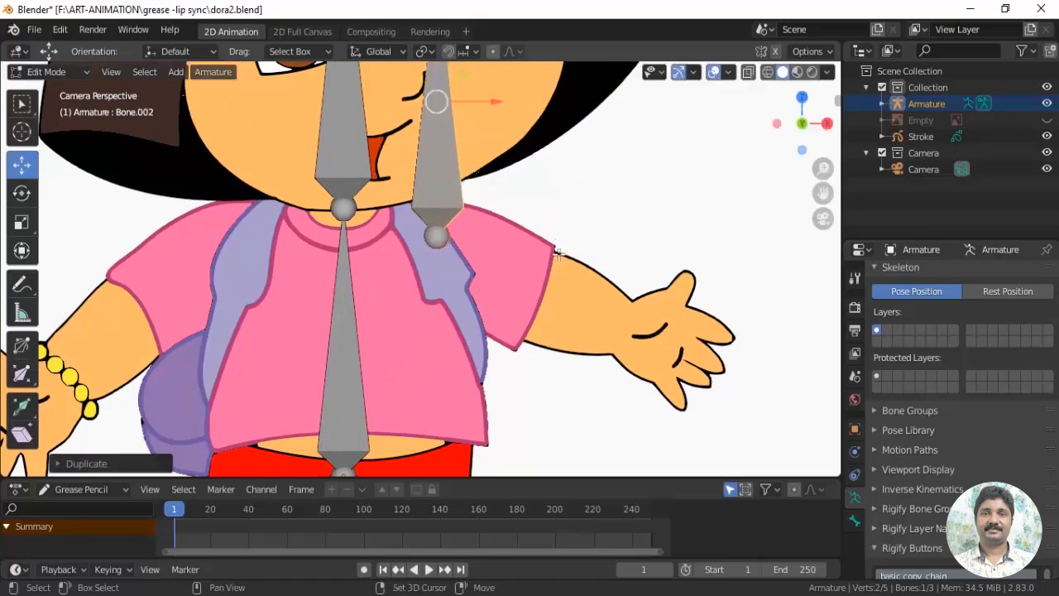
Fit the duplicated bone to the character's left upper arm, running from the shoulder to the sleeve's edge
shift+middle_drag(435, 99, 421, 231)
click(422, 101)
drag(444, 77, 560, 414)
click(421, 370)
drag(422, 370, 412, 357)
shift+middle_drag(537, 437, 467, 276)
drag(468, 276, 458, 263)
Extrude a forearm bone from the left elbow joint into the palm of the hand
key(e)
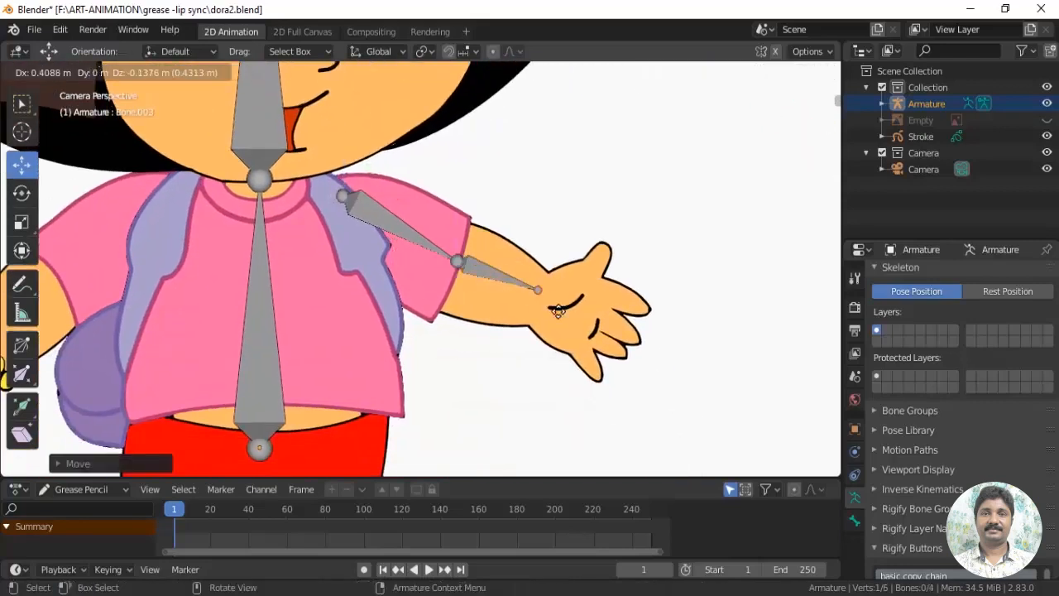
click(604, 341)
click(456, 262)
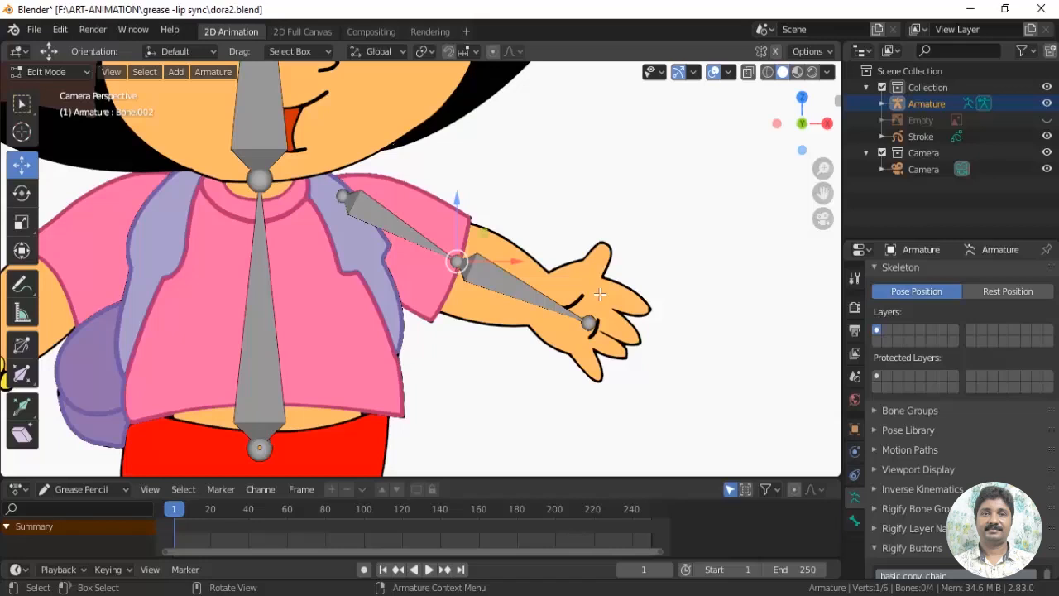
Duplicate the left upper arm and forearm bones and place the copies toward the character's right arm
click(407, 237)
shift+middle_drag(413, 286, 558, 288)
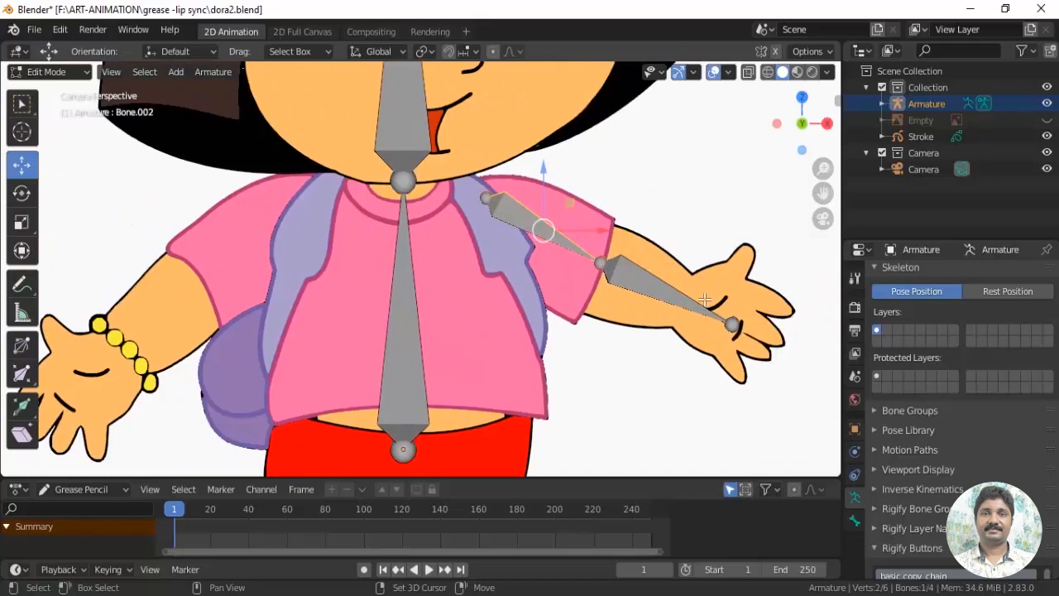
shift+click(672, 298)
scroll(658, 327, down, 2)
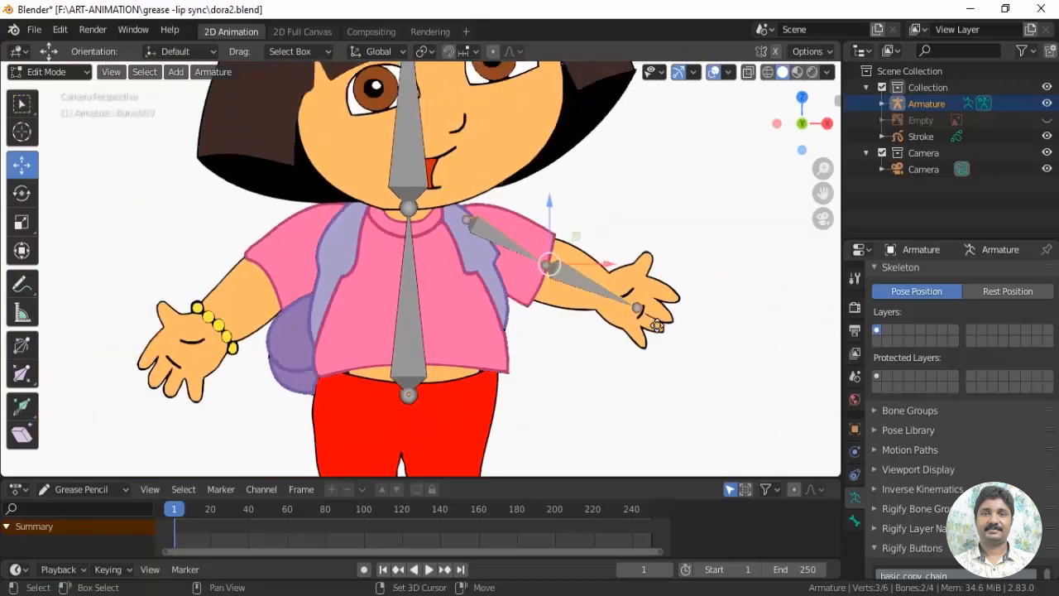
key(shift+d)
click(463, 347)
scroll(282, 298, up, 2)
Move the copied bones' joints onto the shoulder, palm and elbow of the character's right arm
click(246, 239)
key(g)
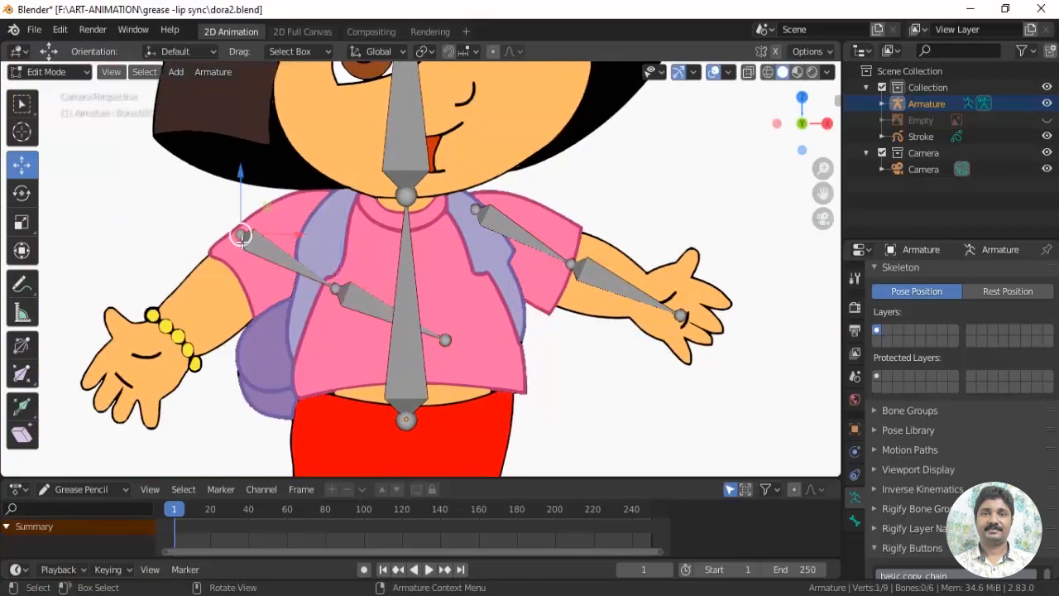
click(321, 207)
click(445, 340)
key(g)
click(136, 370)
click(336, 288)
key(g)
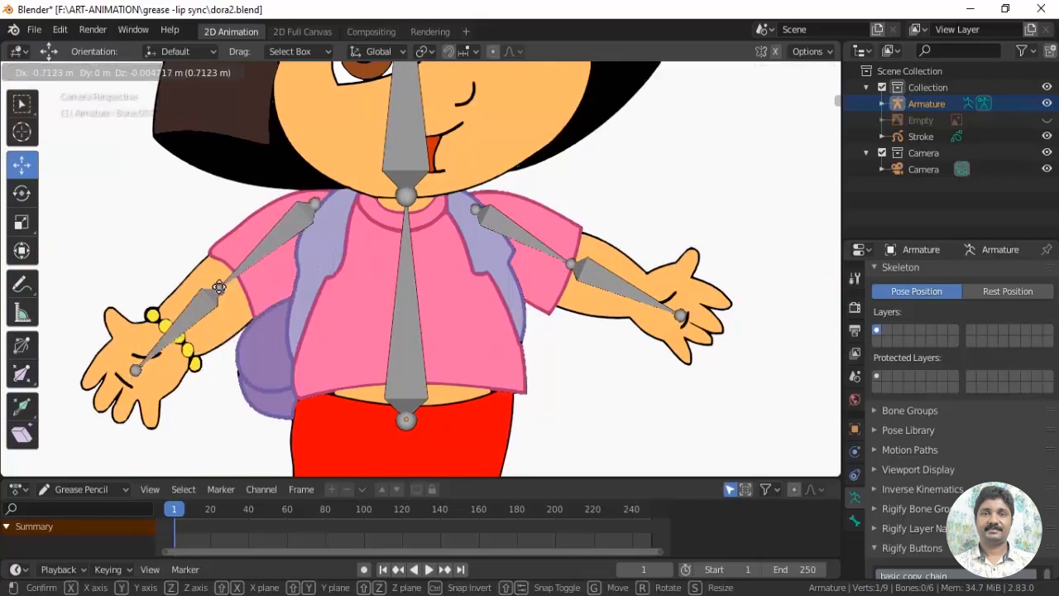
click(240, 277)
Duplicate the torso bone over the left side of the character's shorts and switch the copy's direction
shift+middle_drag(433, 380, 391, 204)
click(392, 166)
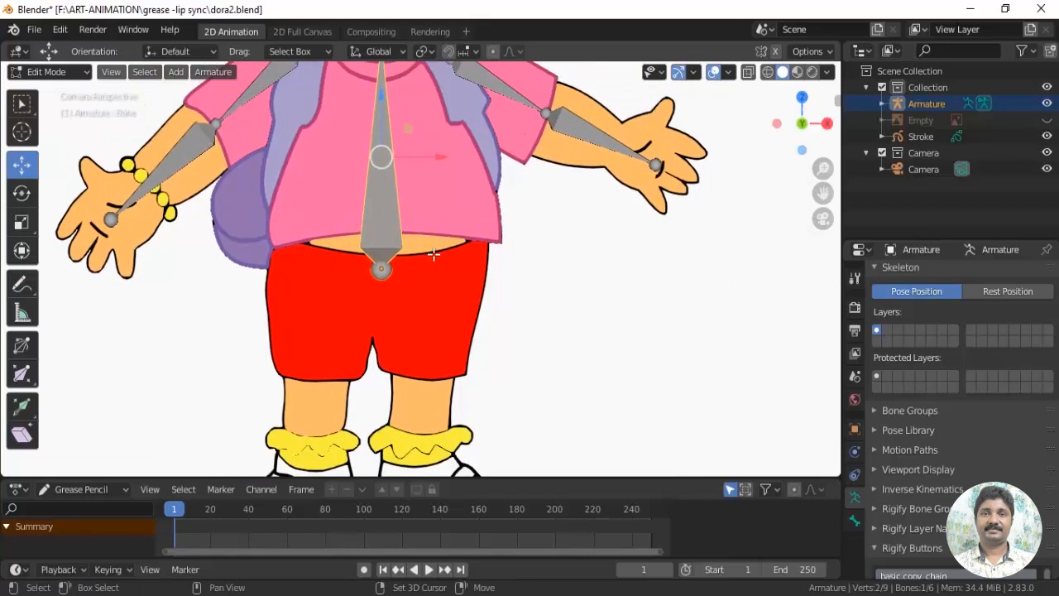
key(shift+d)
click(487, 301)
shift+scroll(488, 298, down, 2)
shift+scroll(488, 298, up, 1)
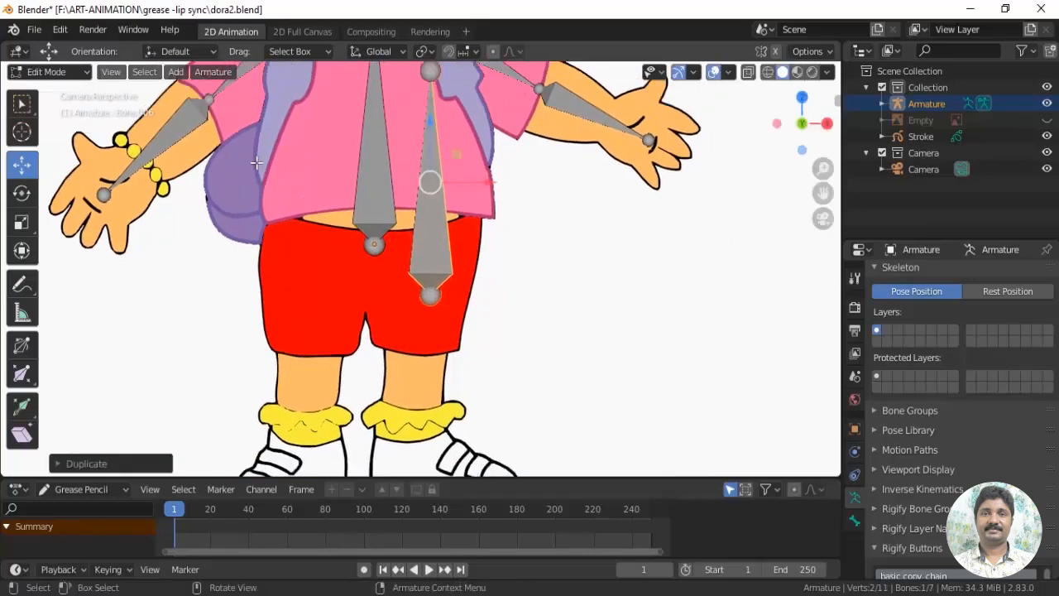
right_click(429, 254)
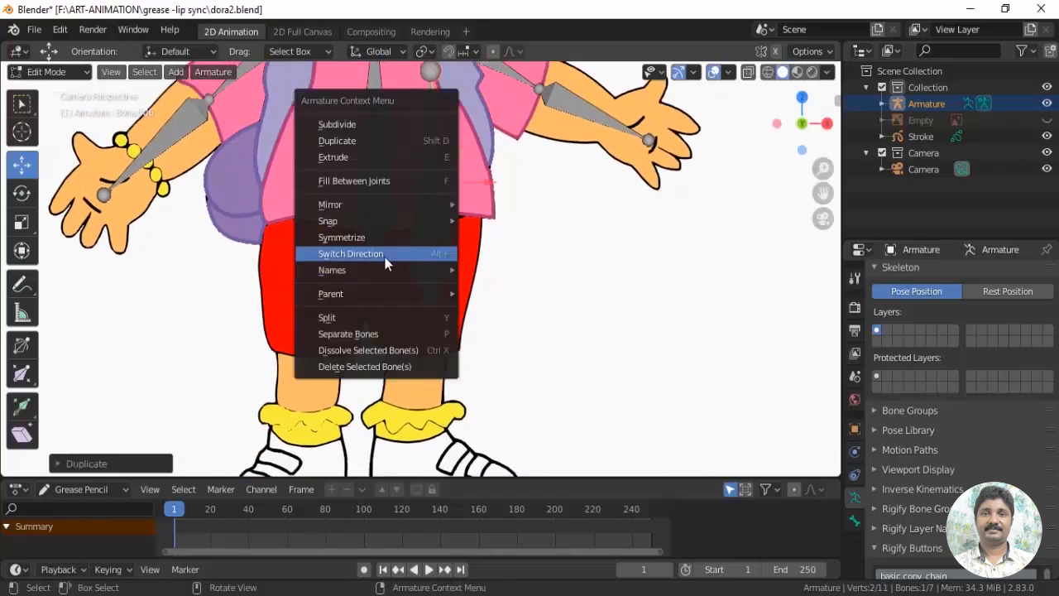
click(386, 263)
Fit the reversed bone to the character's left thigh, from the hip to the hem of the shorts
shift+scroll(406, 207, up, 3)
click(432, 137)
drag(432, 133, 431, 289)
shift+middle_drag(455, 341, 480, 243)
click(456, 263)
drag(457, 263, 463, 321)
click(456, 196)
drag(457, 197, 446, 199)
Fine-tune the position of the left thigh bone's lower joint at the hem of the shorts
shift+middle_drag(510, 297, 523, 262)
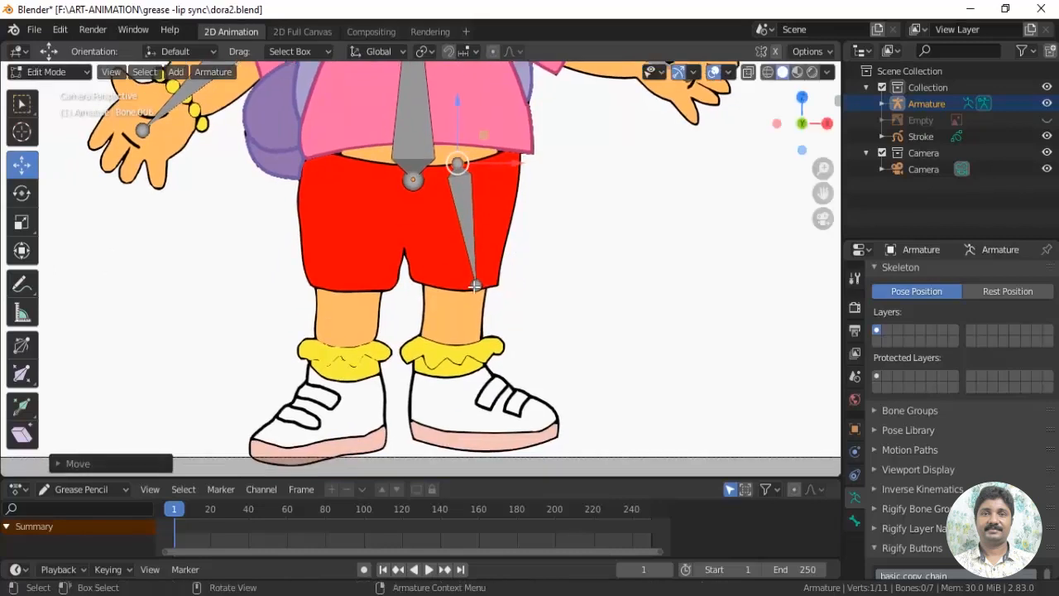
click(475, 288)
drag(476, 287, 471, 287)
scroll(498, 340, up, 1)
shift+middle_drag(498, 341, 487, 304)
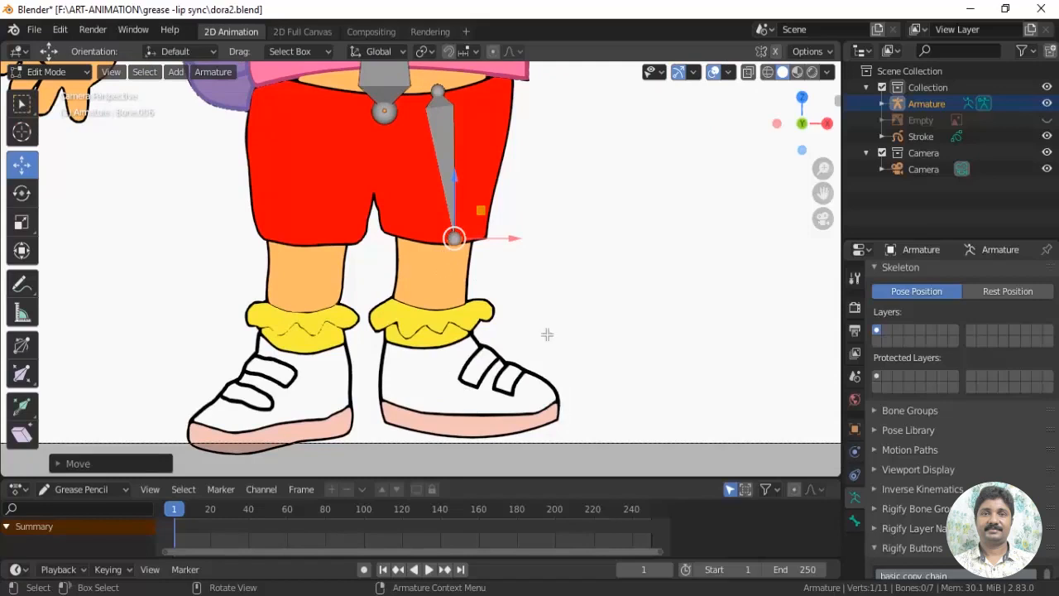
drag(481, 211, 480, 211)
shift+middle_drag(458, 350, 470, 327)
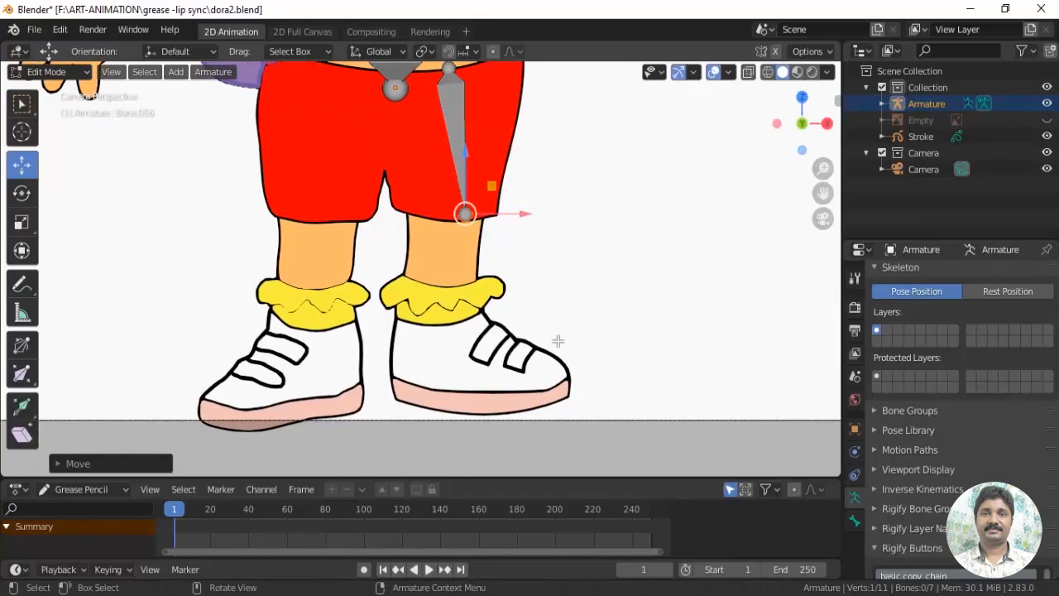
Extrude a shin bone from the left thigh bone's lower joint down to the ankle inside the character's left shoe
shift+middle_drag(558, 341, 541, 343)
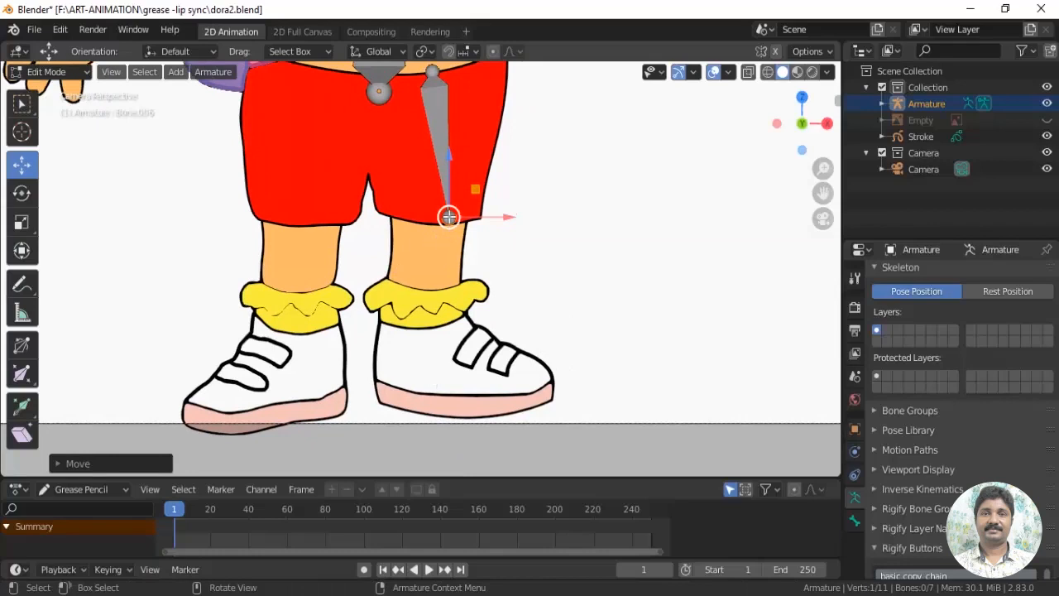
shift+middle_drag(492, 326, 513, 312)
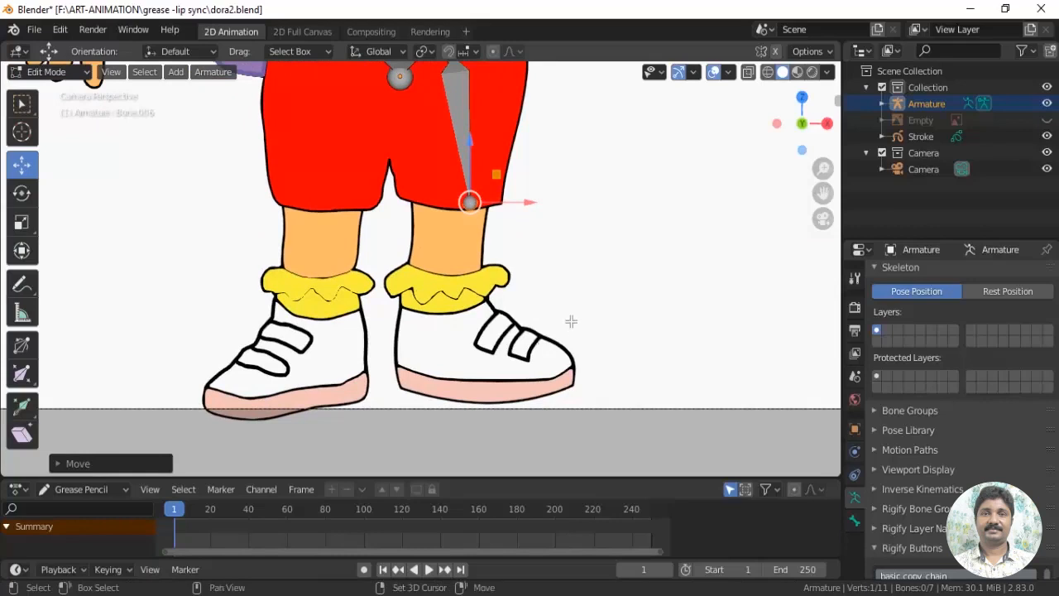
shift+middle_drag(569, 328, 581, 336)
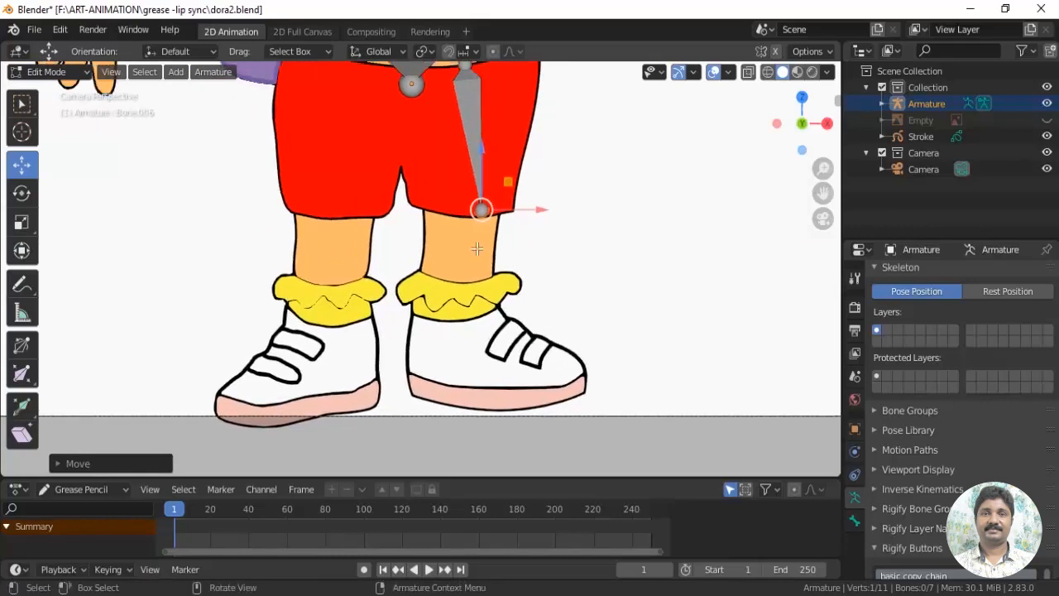
key(e)
click(464, 378)
Duplicate the left thigh and shin bones and place the copies over the character's right leg
shift+middle_drag(538, 297, 587, 354)
click(527, 206)
shift+click(531, 296)
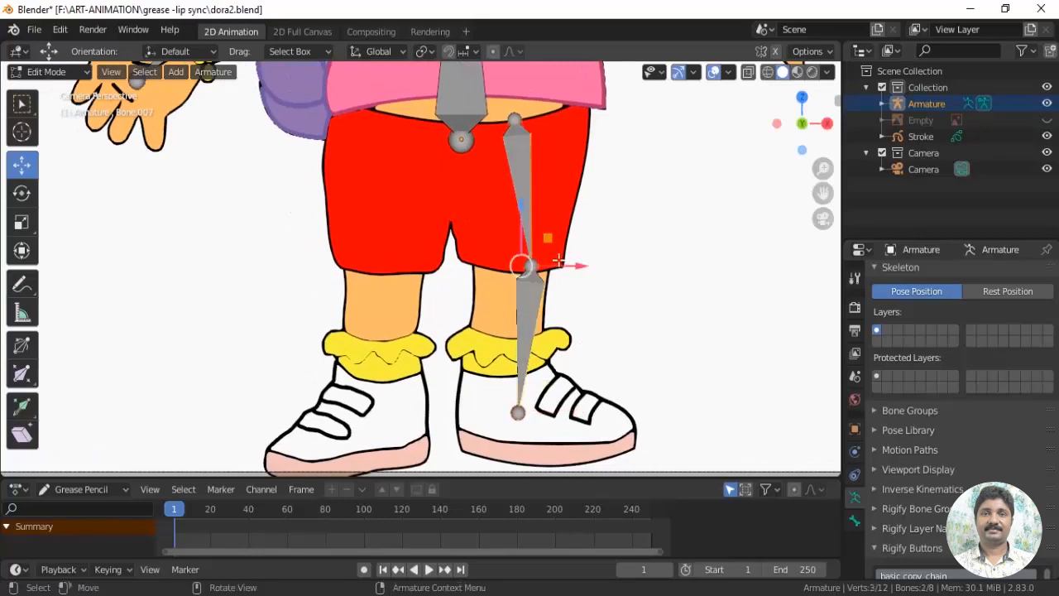
key(shift+d)
click(476, 304)
Align the copied bones' knee, hip and ankle joints with the character's right leg
click(411, 299)
click(411, 271)
drag(457, 271, 427, 274)
click(393, 126)
drag(433, 125, 442, 126)
click(394, 417)
mouse_move(436, 418)
mouse_down()
mouse_move(409, 418)
mouse_move(426, 417)
mouse_up()
click(374, 272)
drag(427, 273, 427, 273)
Extrude a foot bone from the left ankle joint toward the toe of the character's left shoe
shift+middle_drag(439, 354, 439, 268)
scroll(502, 368, up, 3)
shift+middle_drag(479, 370, 379, 287)
shift+middle_drag(461, 392, 475, 388)
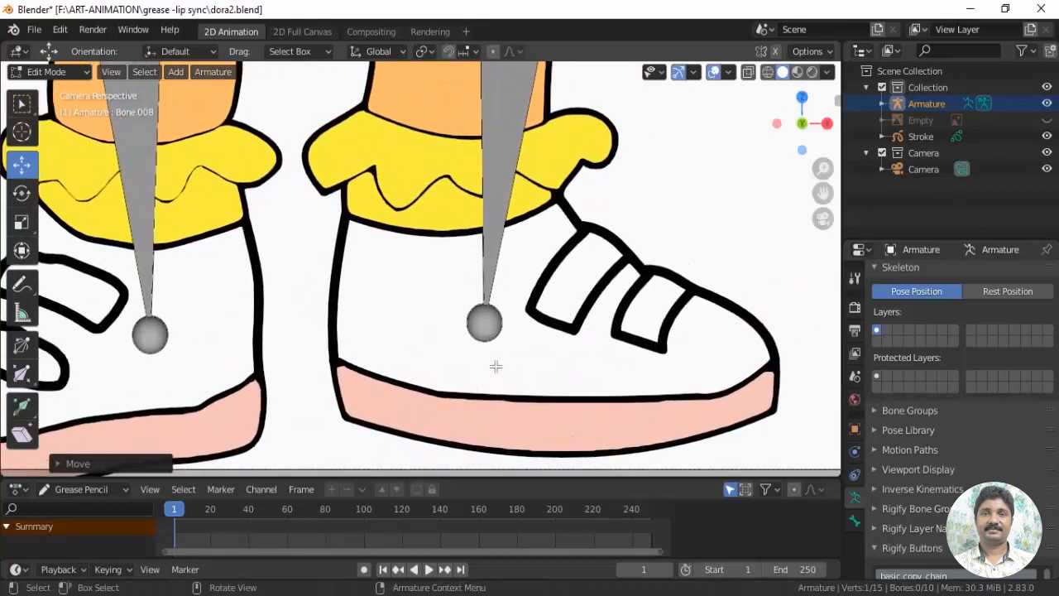
click(486, 326)
scroll(559, 349, up, 3)
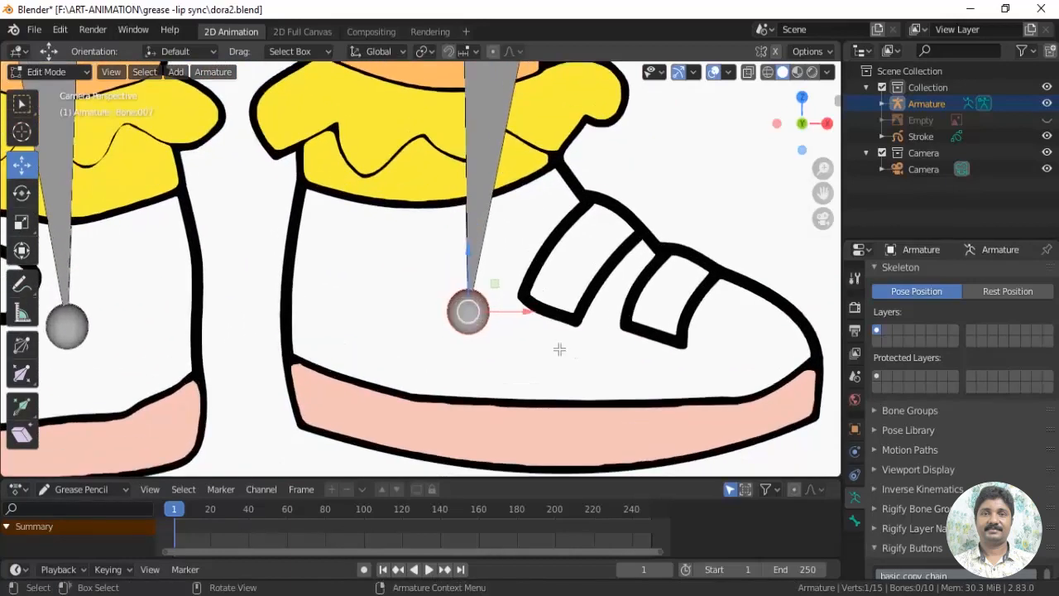
key(e)
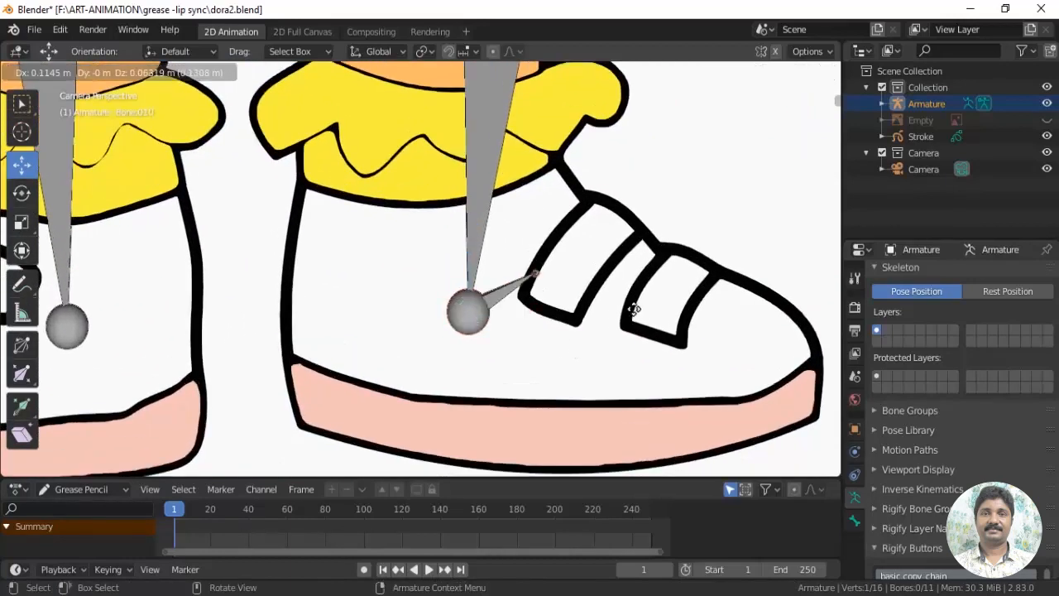
click(684, 325)
Detach the left foot bone from the shin bone by clearing its parent
click(518, 307)
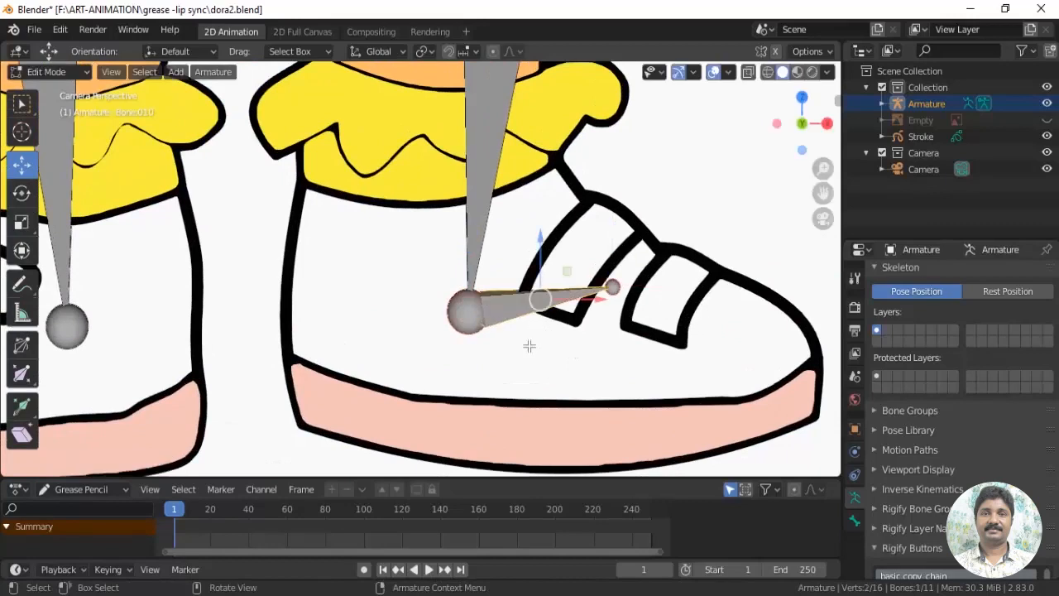
shift+middle_drag(536, 328, 542, 349)
key(alt+p)
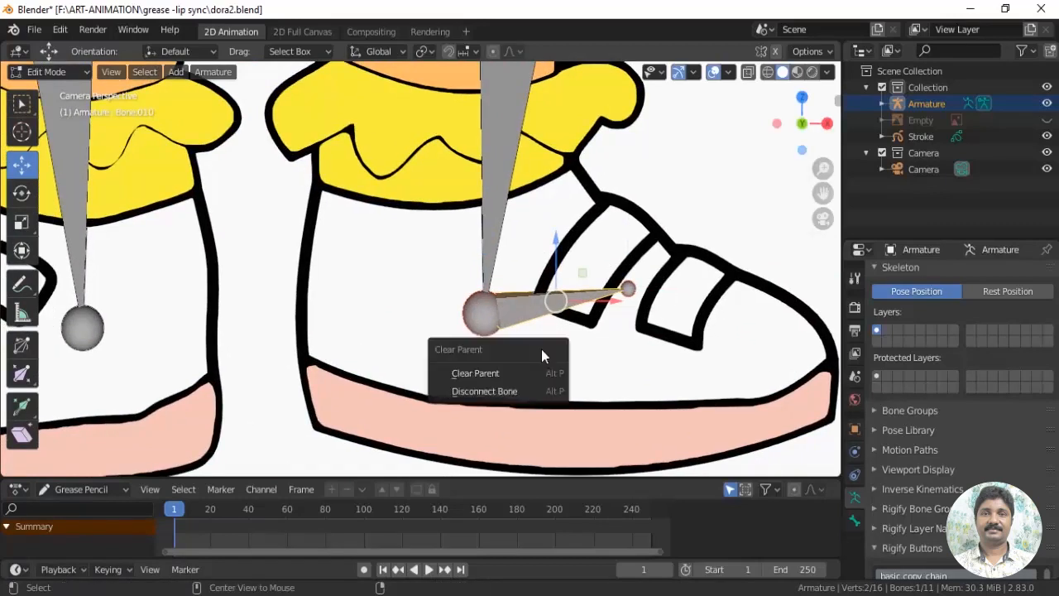
click(532, 373)
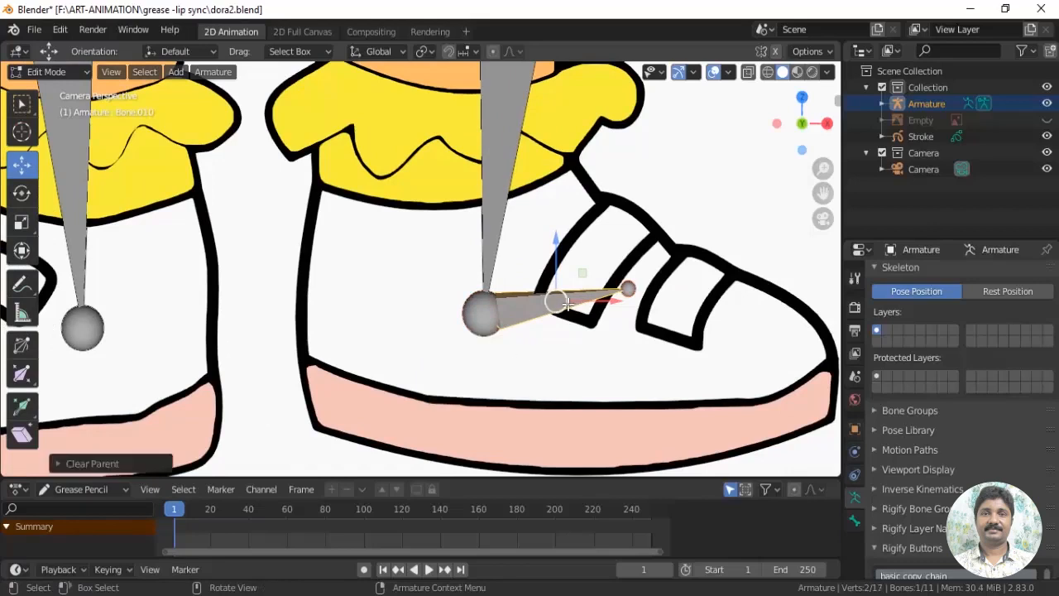
Test-move the detached left foot bone and undo the move
key(g)
click(614, 264)
key(ctrl+z)
Extrude a foot bone from the right ankle joint toward the toe of the character's right shoe
shift+middle_drag(133, 385, 414, 369)
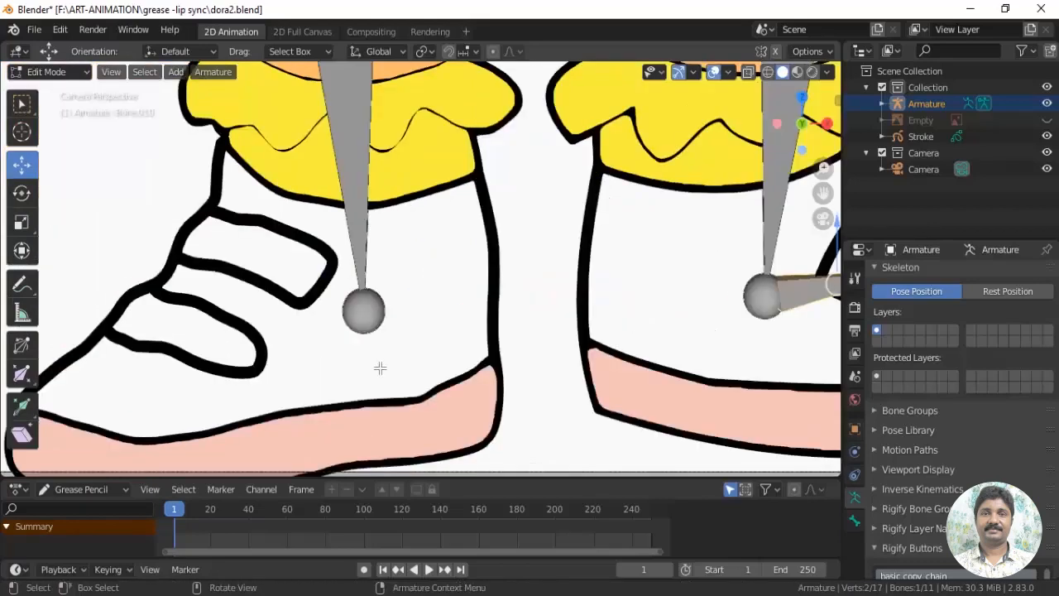
click(365, 312)
key(e)
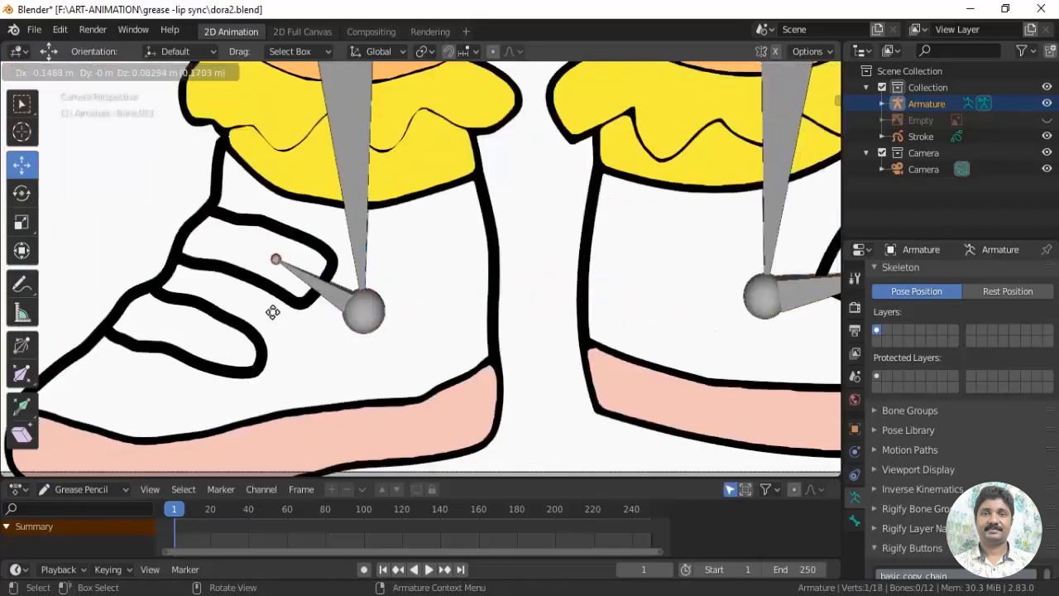
click(230, 275)
Clear the right foot bone's parent and test moving the bone on its own
key(alt+p)
click(309, 333)
click(307, 276)
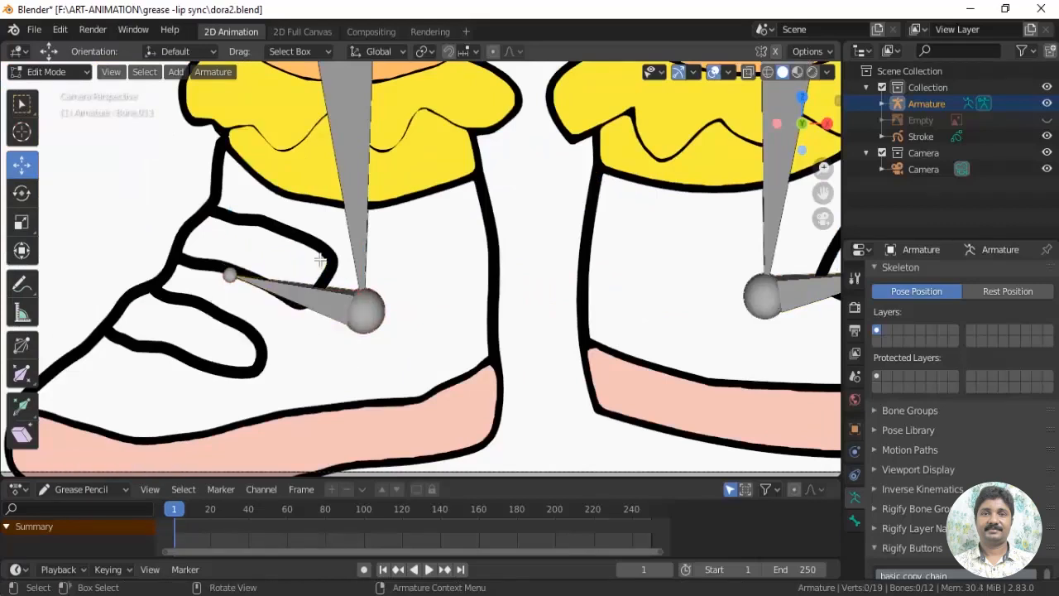
key(g)
click(314, 271)
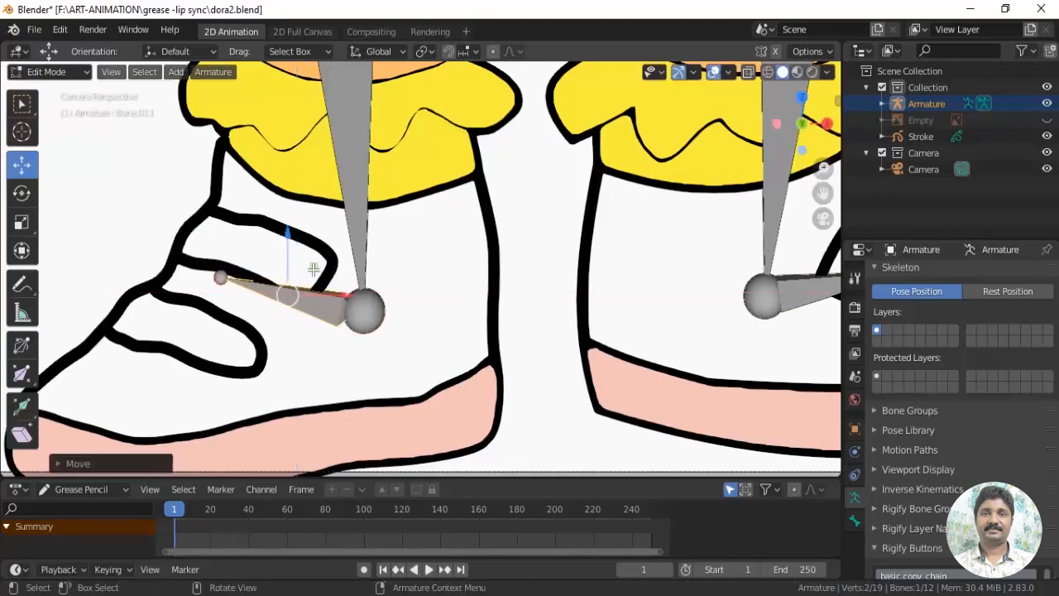
Parent the character's left upper arm bone to the torso bone, keeping its offset
scroll(485, 310, down, 2)
shift+middle_drag(485, 310, 446, 435)
scroll(455, 356, down, 4)
shift+middle_drag(469, 232, 447, 448)
scroll(447, 448, up, 2)
click(556, 307)
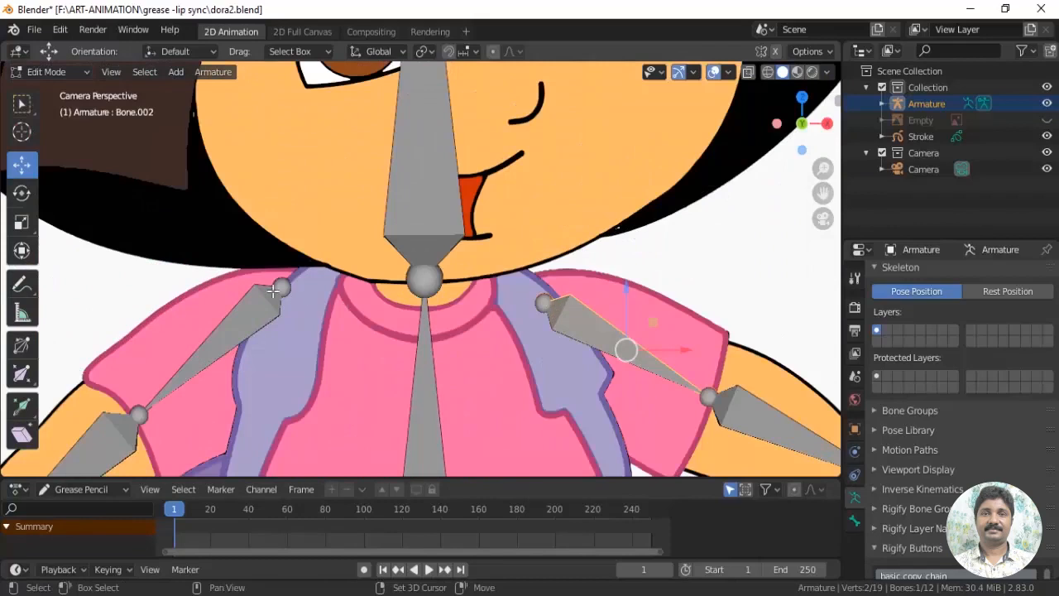
shift+click(273, 291)
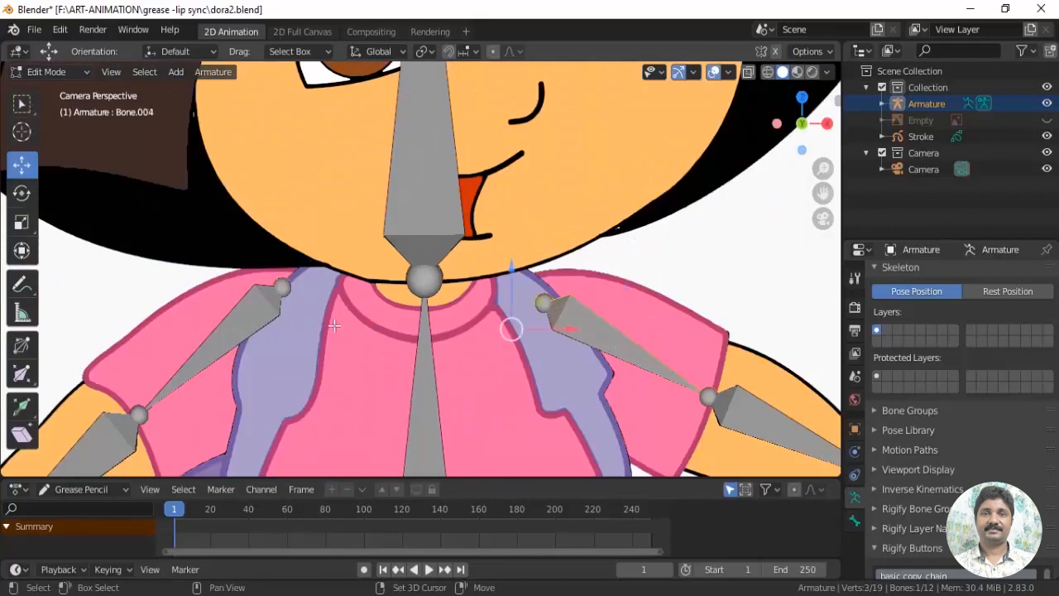
shift+click(424, 282)
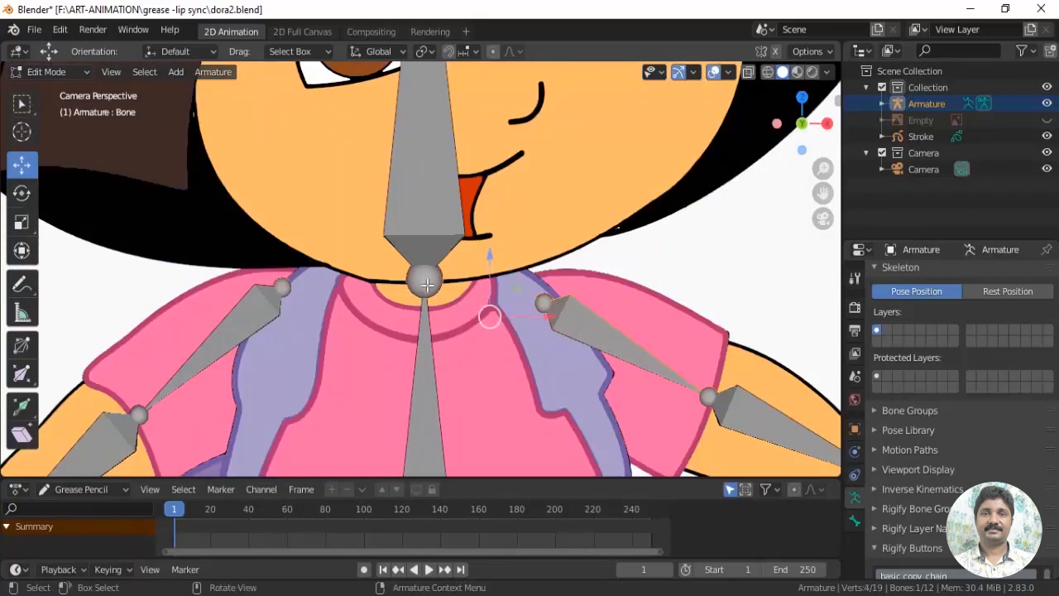
key(ctrl+p)
click(427, 287)
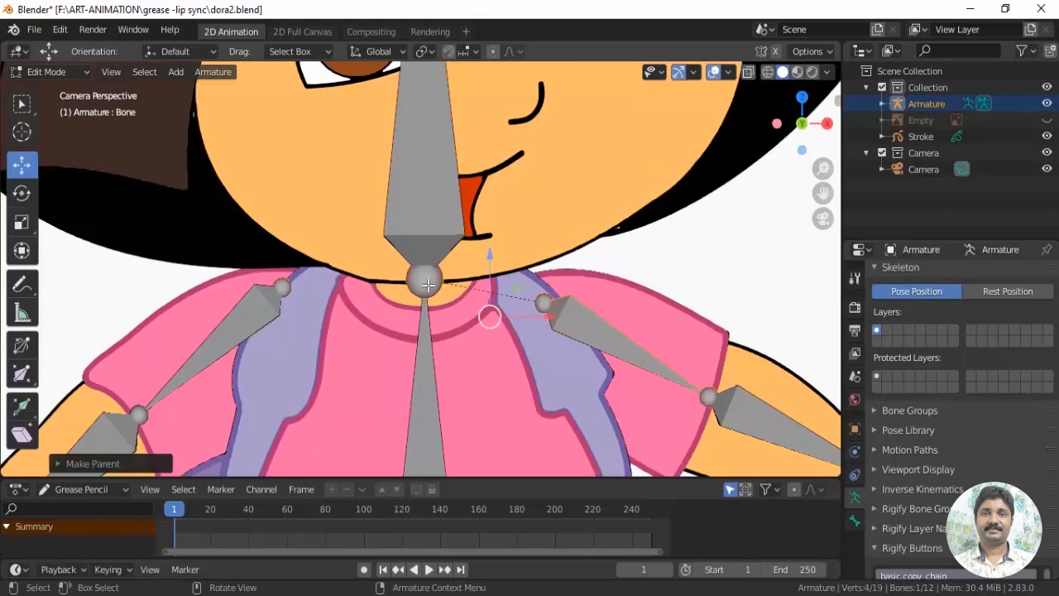
Parent both thigh bones to the torso bone, keeping their offset
scroll(528, 334, down, 4)
shift+middle_drag(528, 335, 505, 141)
scroll(472, 277, up, 2)
click(479, 284)
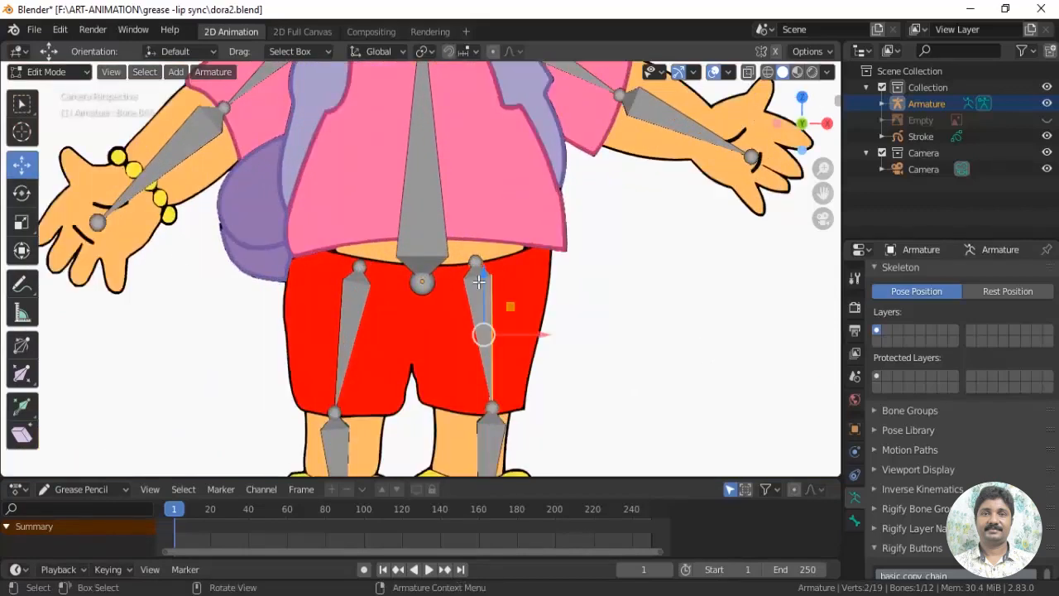
shift+click(344, 294)
shift+click(425, 249)
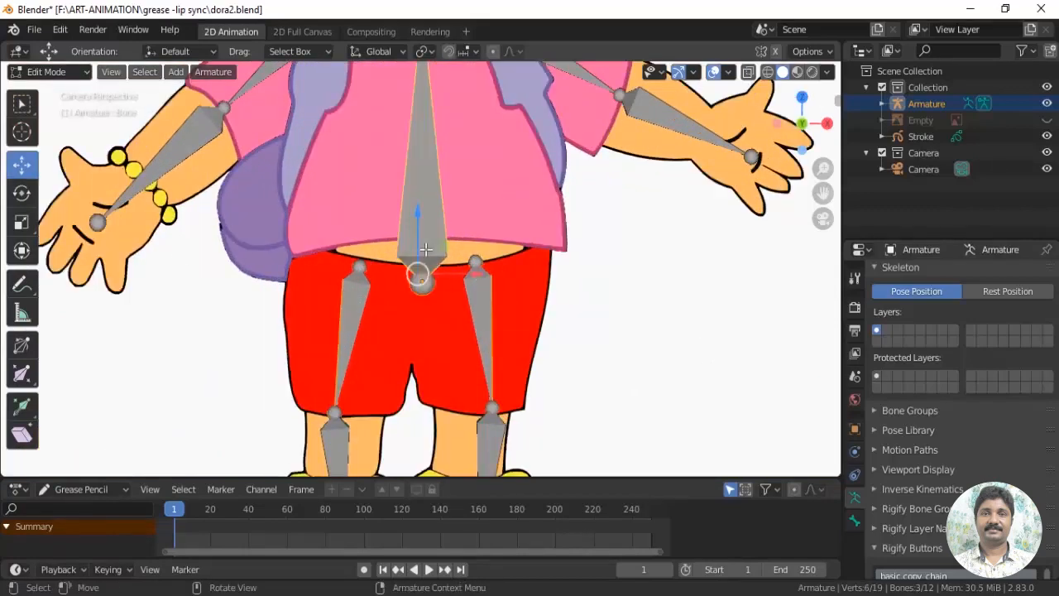
key(ctrl+p)
click(425, 250)
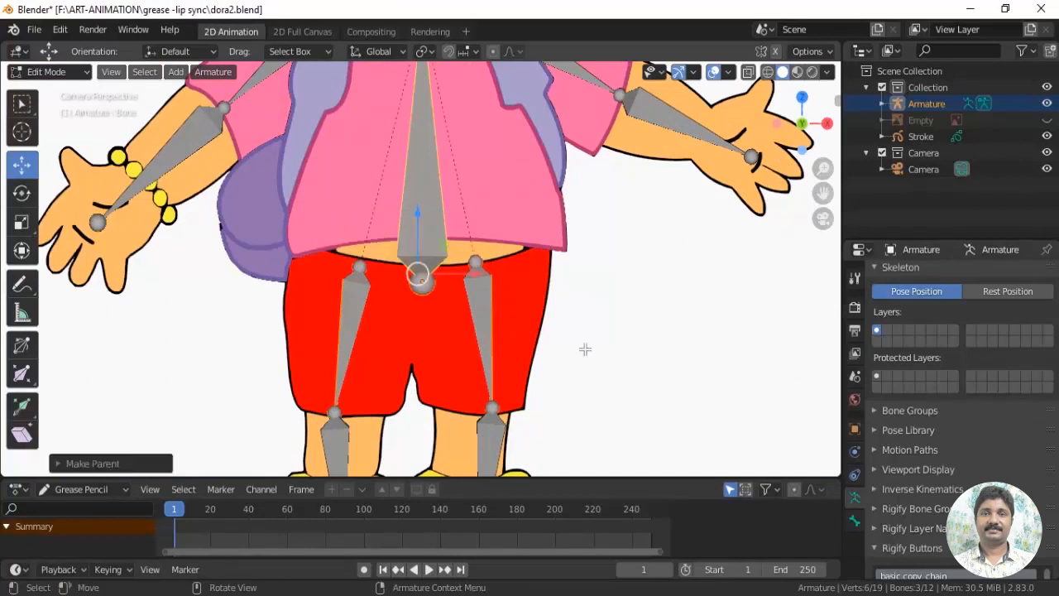
Test the parenting in Pose Mode by moving the torso bone
scroll(584, 350, down, 2)
click(59, 73)
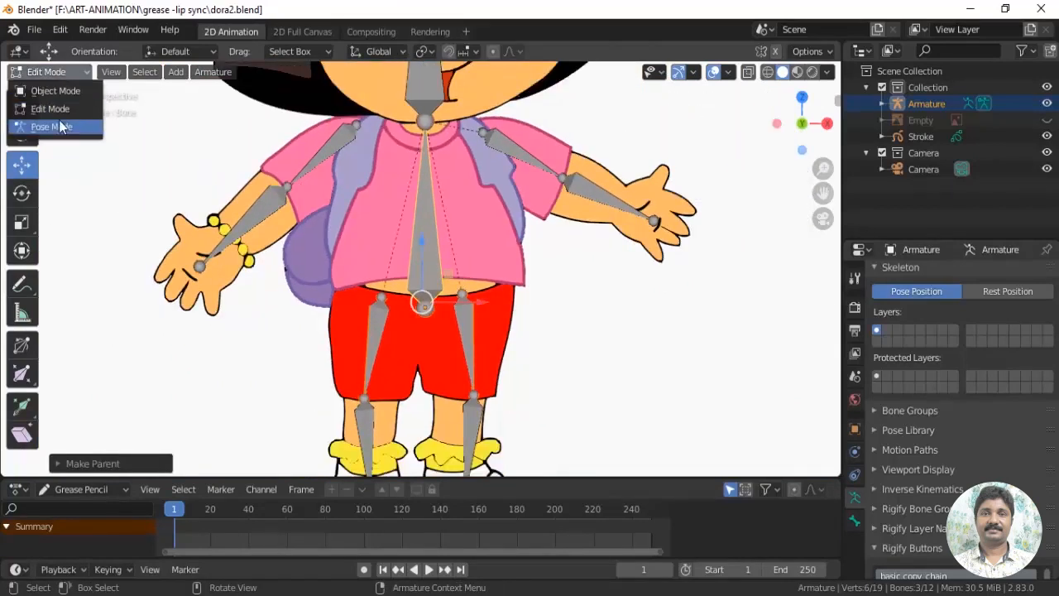
click(59, 124)
scroll(522, 297, down, 2)
click(423, 313)
click(22, 165)
mouse_move(425, 254)
mouse_down()
mouse_move(426, 230)
mouse_move(432, 241)
mouse_up()
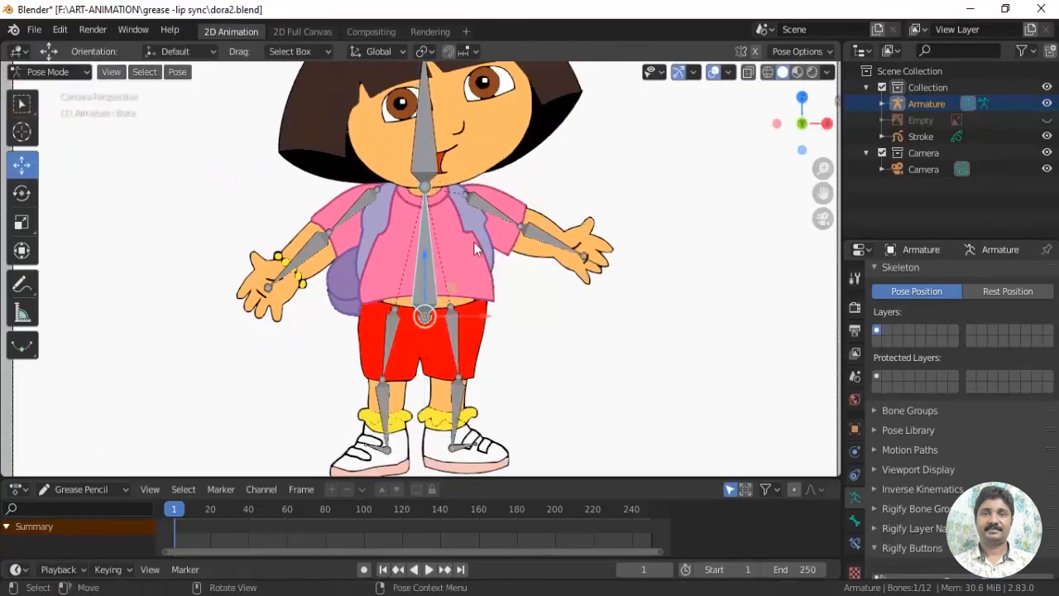
Return to Edit Mode and parent the character's right upper arm bone to the head bone with Keep Offset
scroll(372, 261, up, 3)
scroll(398, 304, up, 3)
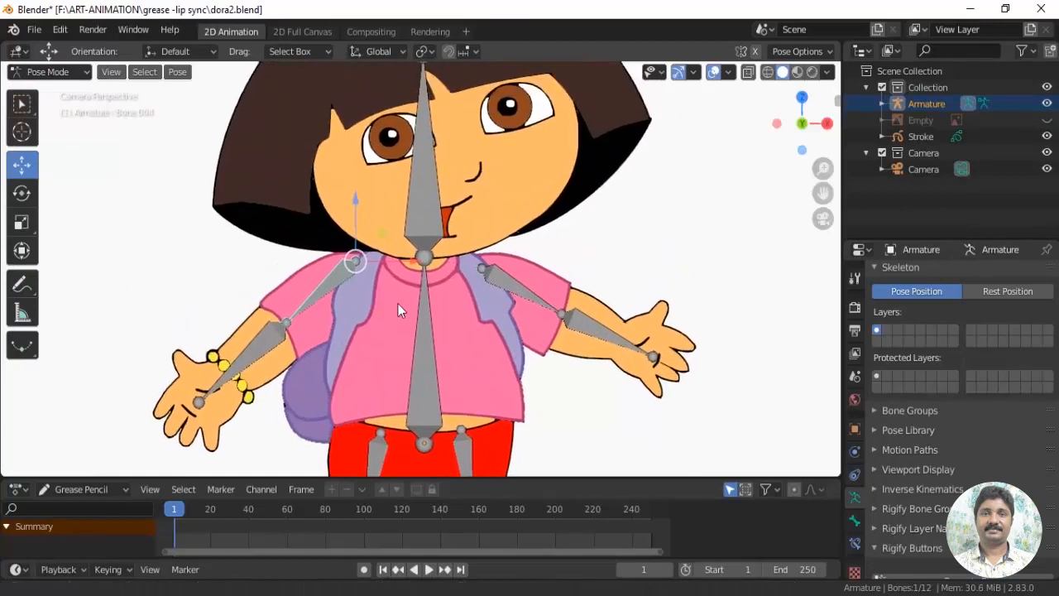
click(50, 72)
click(41, 107)
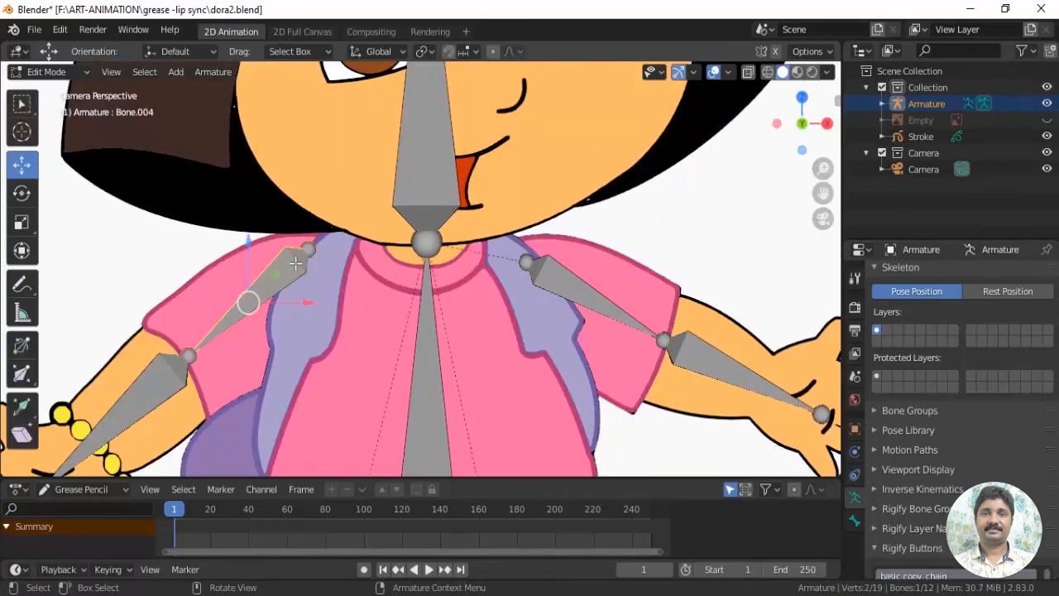
click(421, 187)
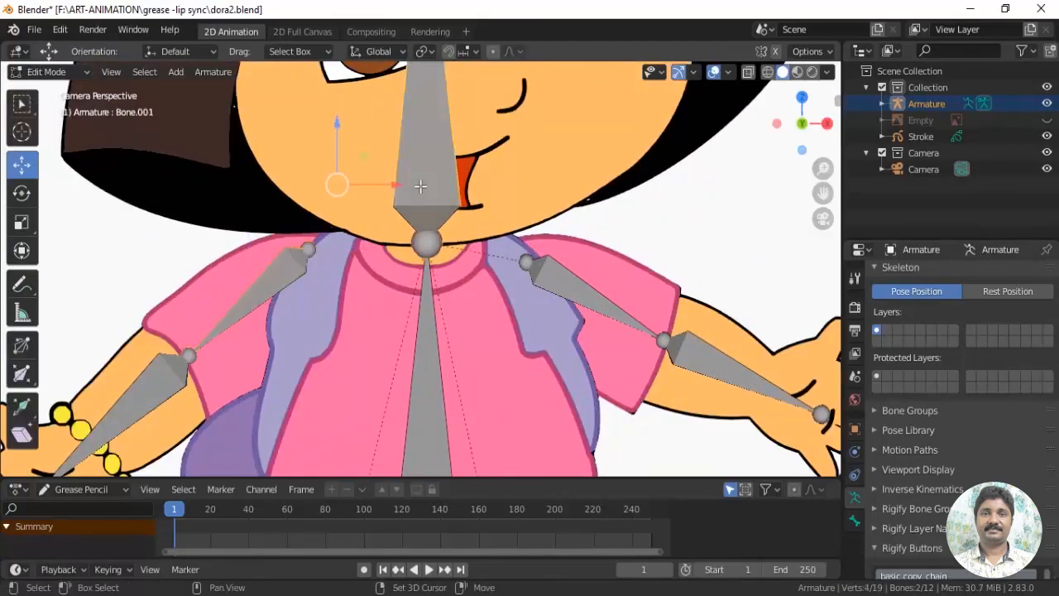
key(ctrl+p)
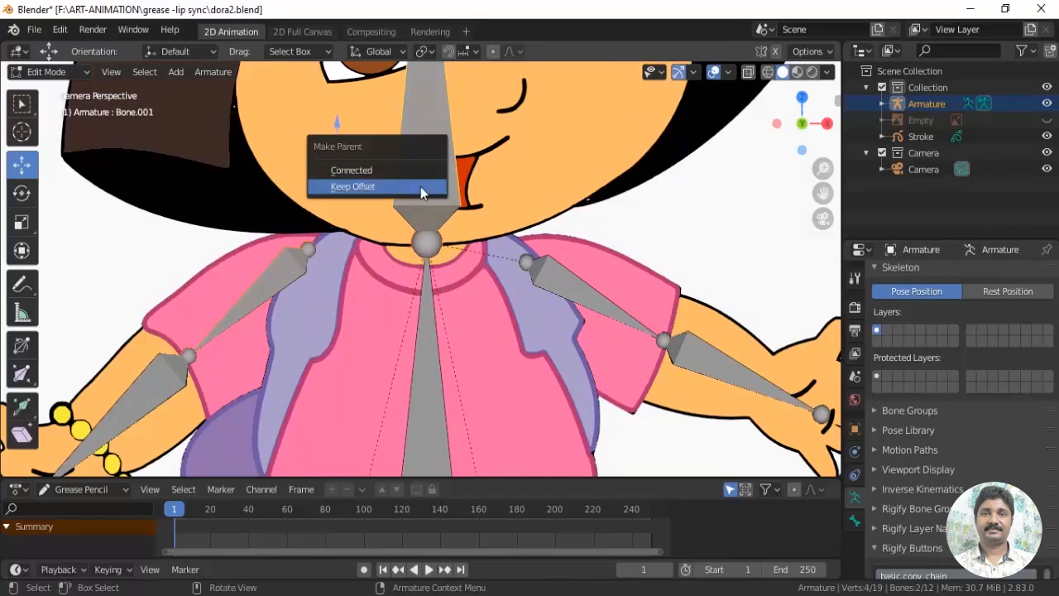
click(421, 187)
Switch the armature to Pose Mode and test-move the torso bone to check the attached limbs
scroll(473, 245, down, 3)
click(48, 72)
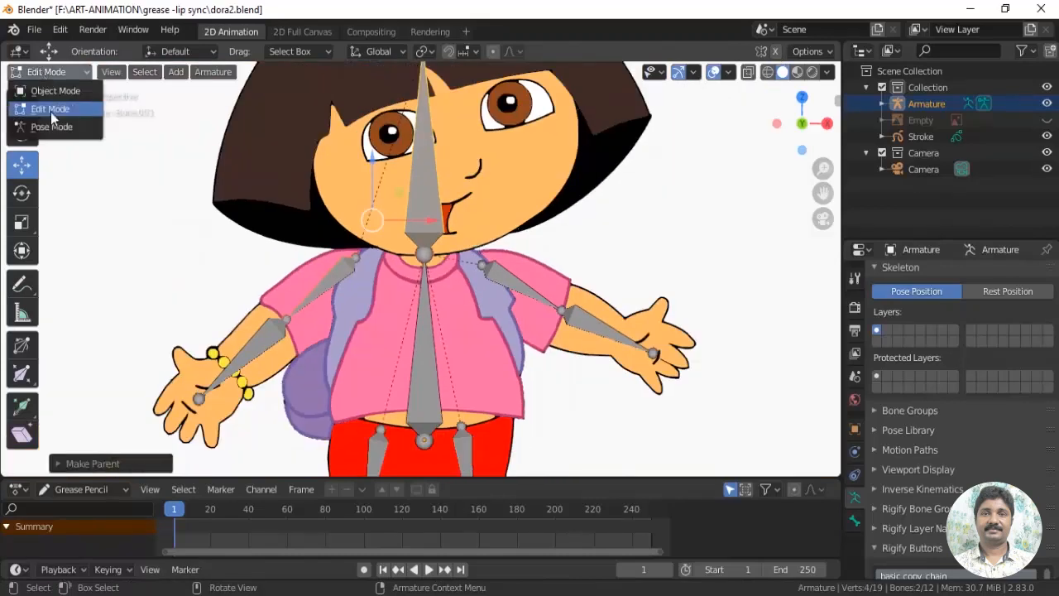
click(51, 125)
click(419, 406)
mouse_move(424, 382)
mouse_down()
mouse_move(432, 340)
mouse_move(429, 370)
mouse_up()
scroll(428, 356, down, 3)
mouse_move(423, 300)
mouse_down()
mouse_move(425, 331)
mouse_move(427, 286)
mouse_up()
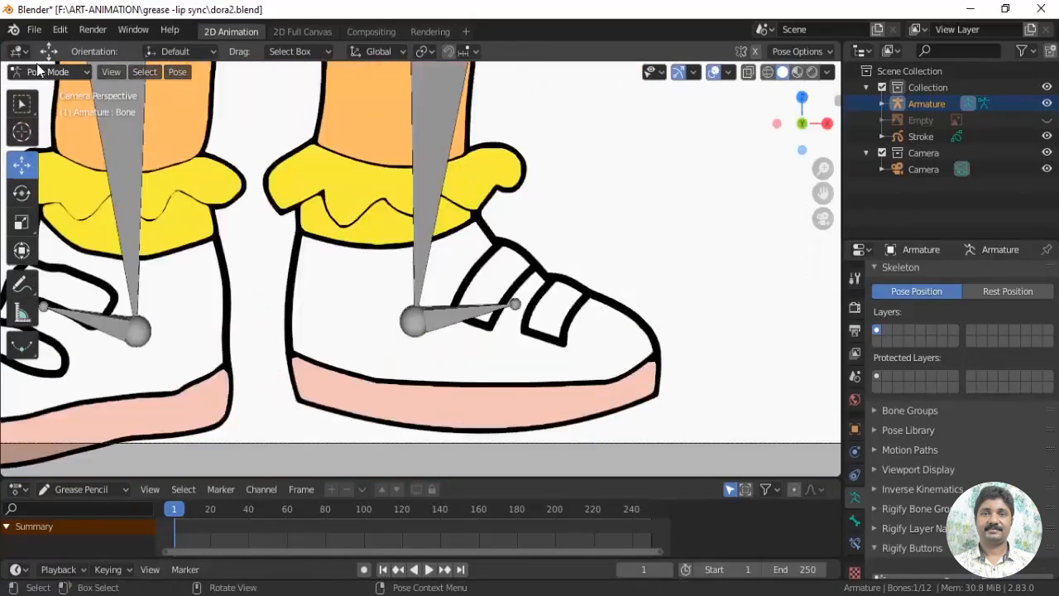
Add an Inverse Kinematics constraint to the left shin bone with the left foot bone as its target
click(48, 72)
click(541, 383)
click(128, 394)
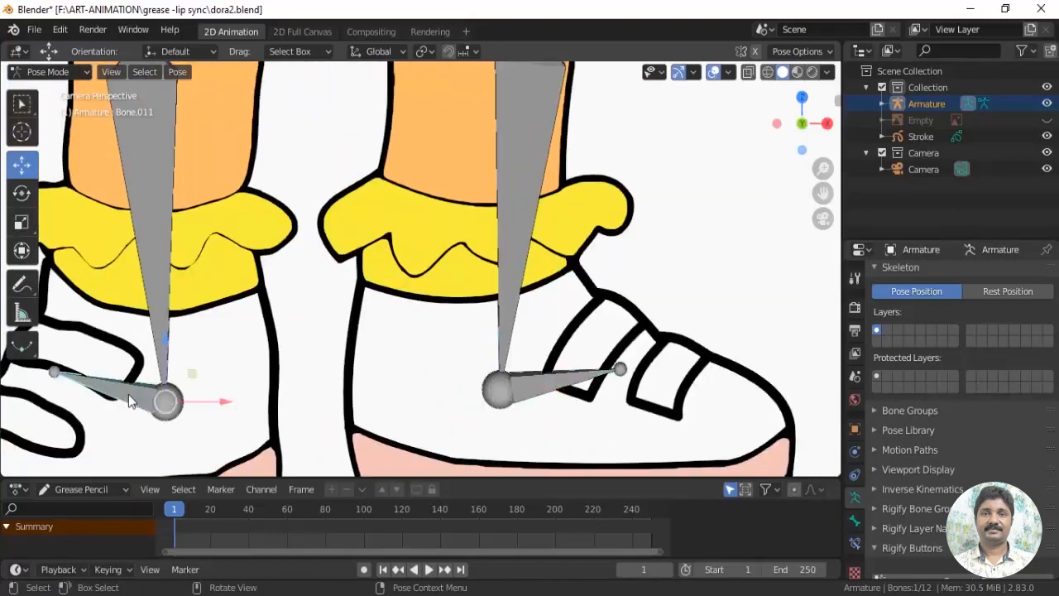
click(567, 385)
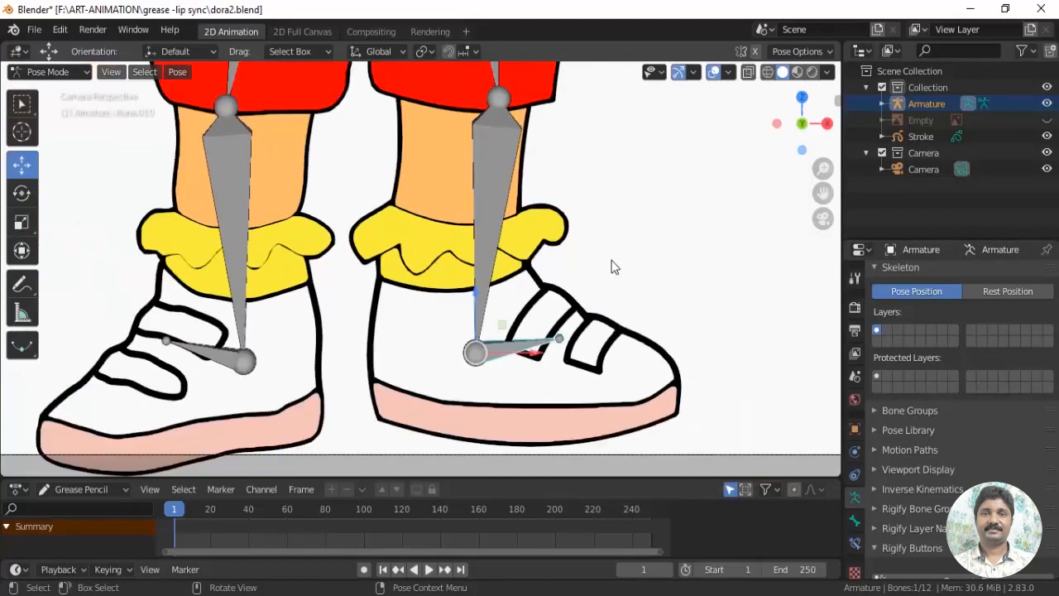
scroll(610, 273, down, 3)
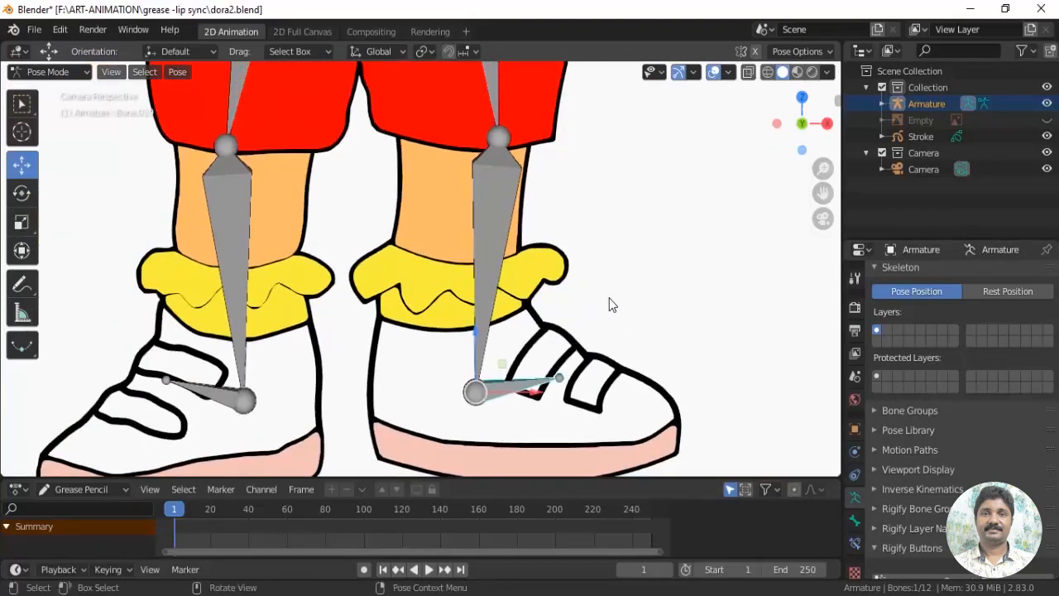
shift+middle_drag(609, 298, 612, 316)
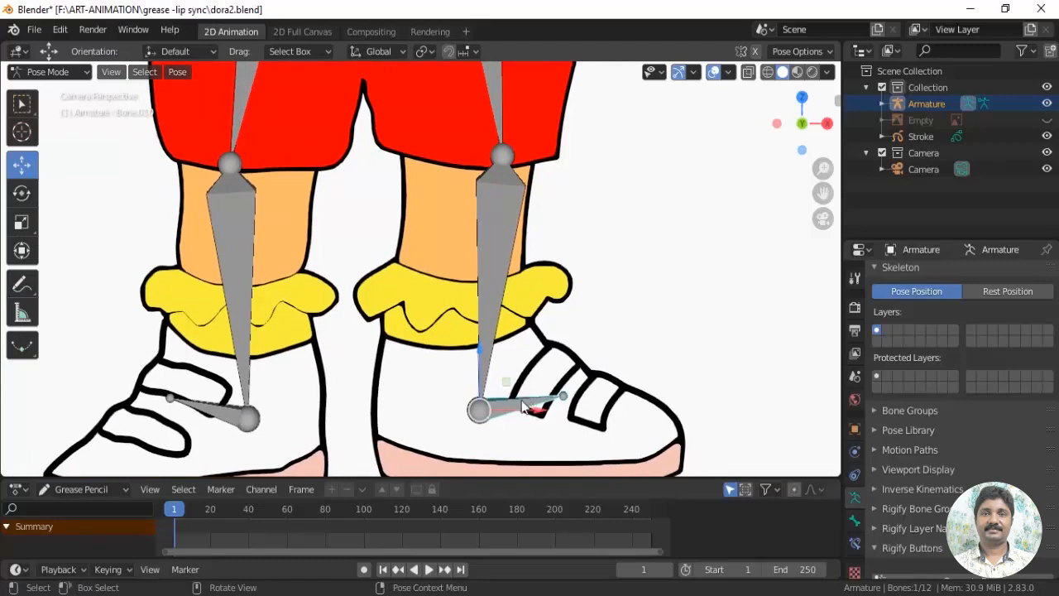
shift+click(493, 286)
scroll(588, 291, down, 2)
shift+middle_drag(589, 290, 589, 326)
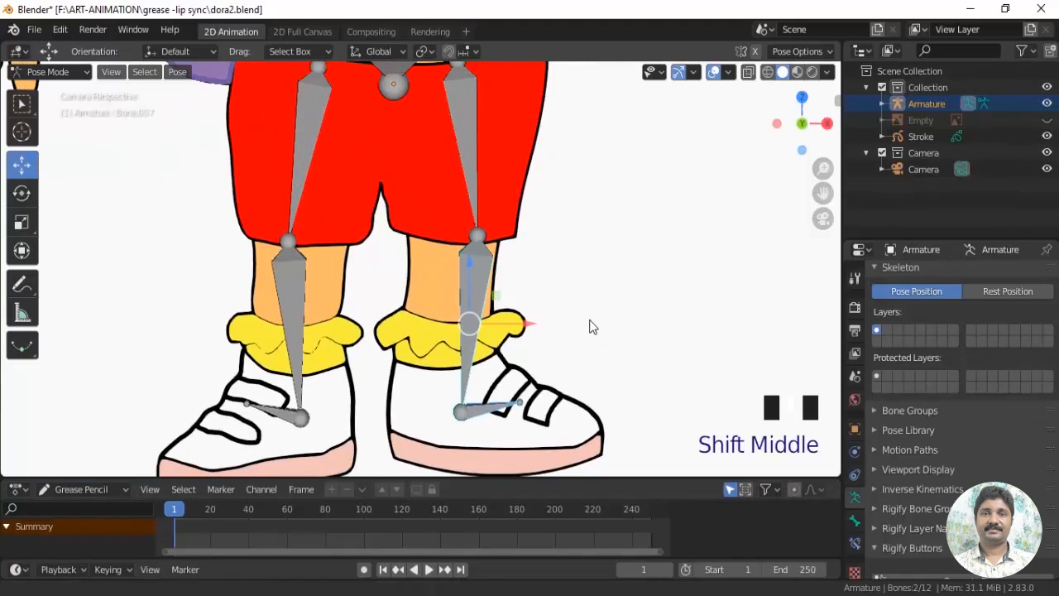
key(shift+ctrl+c)
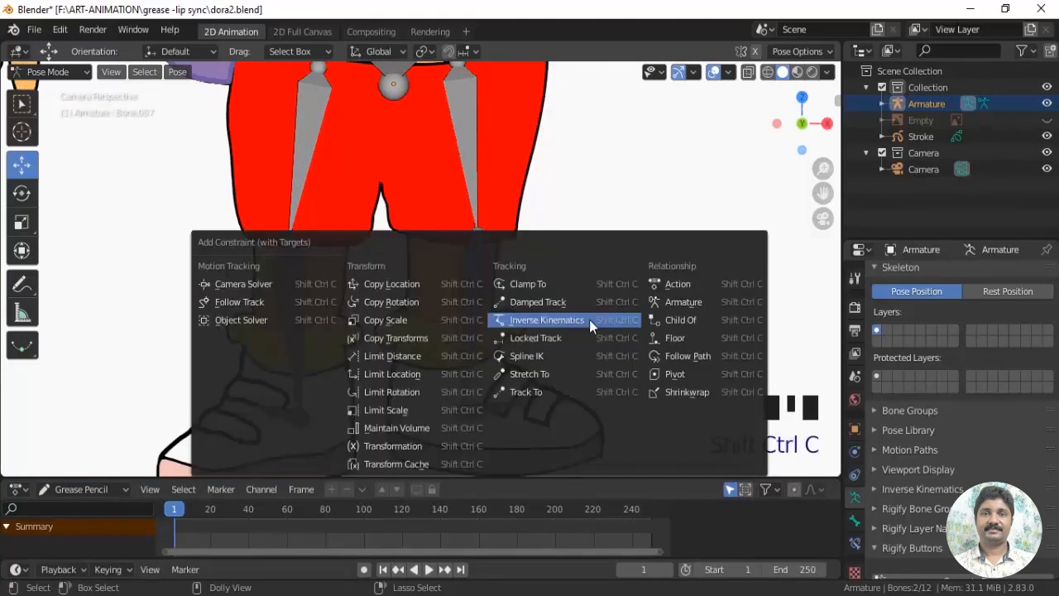
click(568, 317)
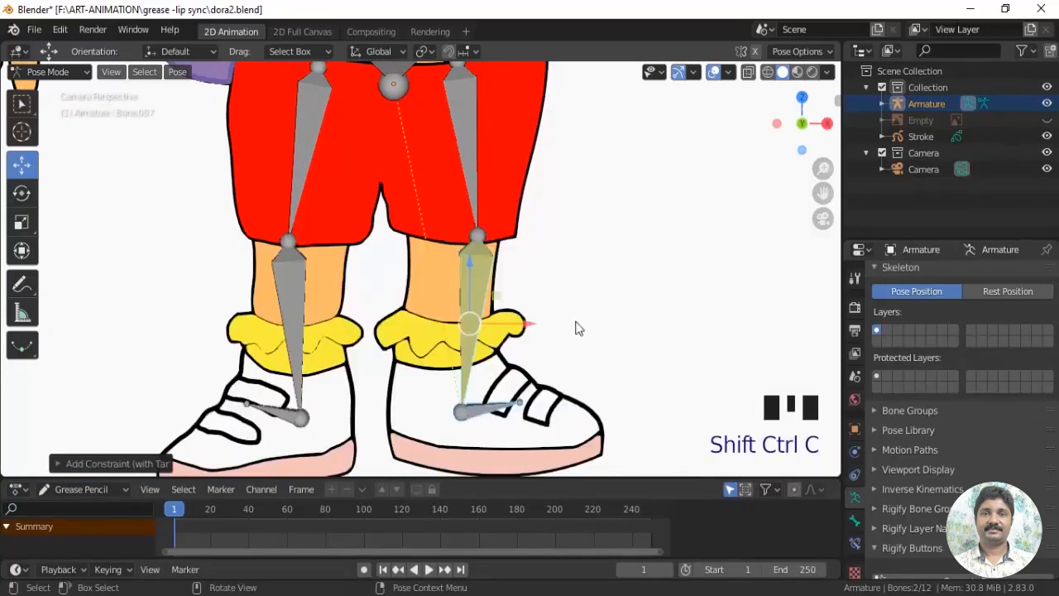
Set the chain length of the left shin bone's Inverse Kinematics constraint to 2
scroll(615, 339, up, 2)
shift+middle_drag(615, 338, 638, 341)
click(493, 380)
click(493, 380)
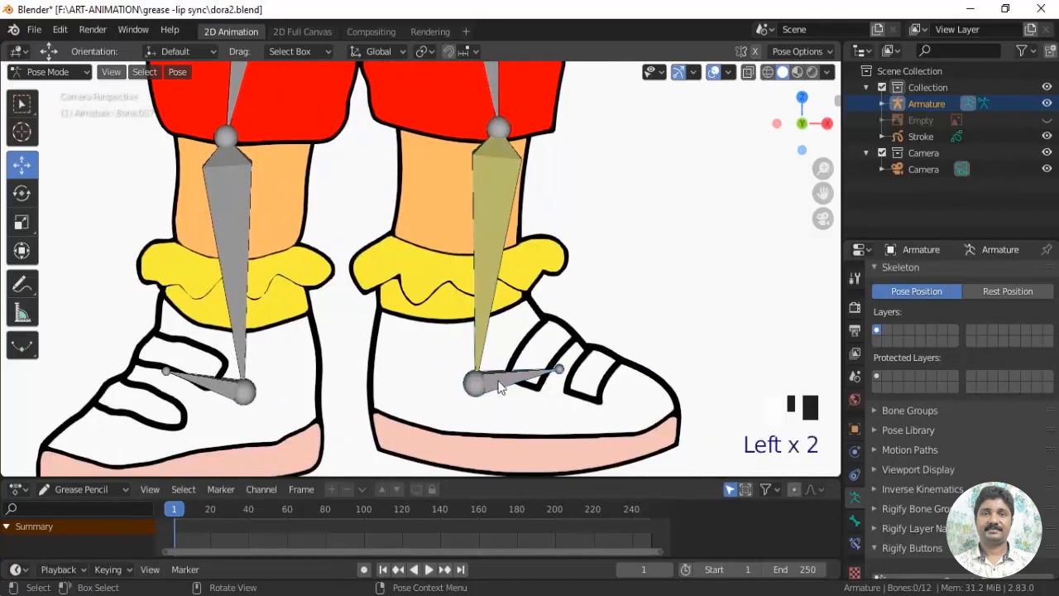
shift+click(492, 253)
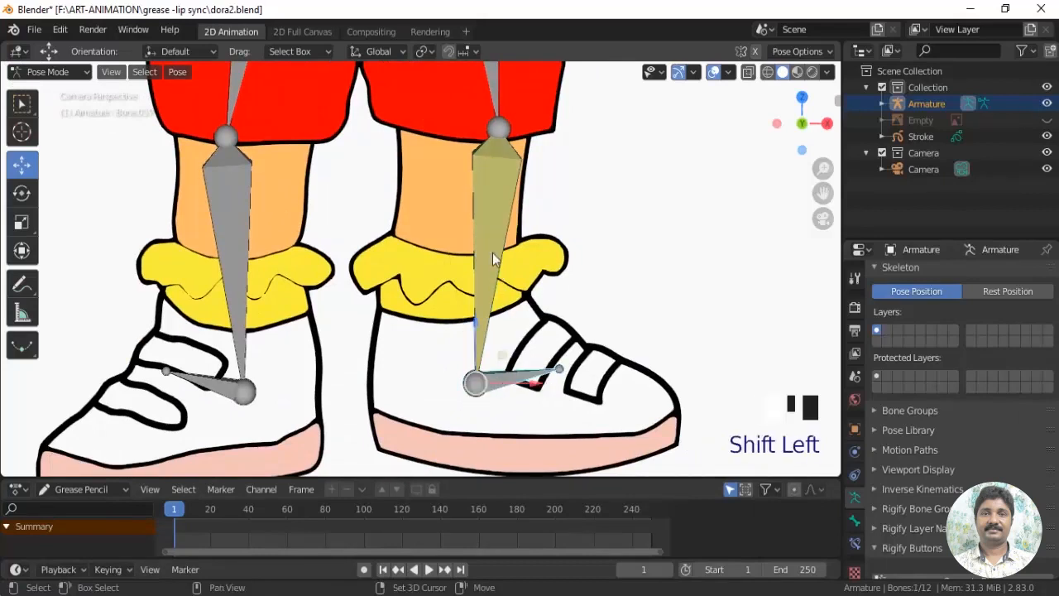
click(858, 541)
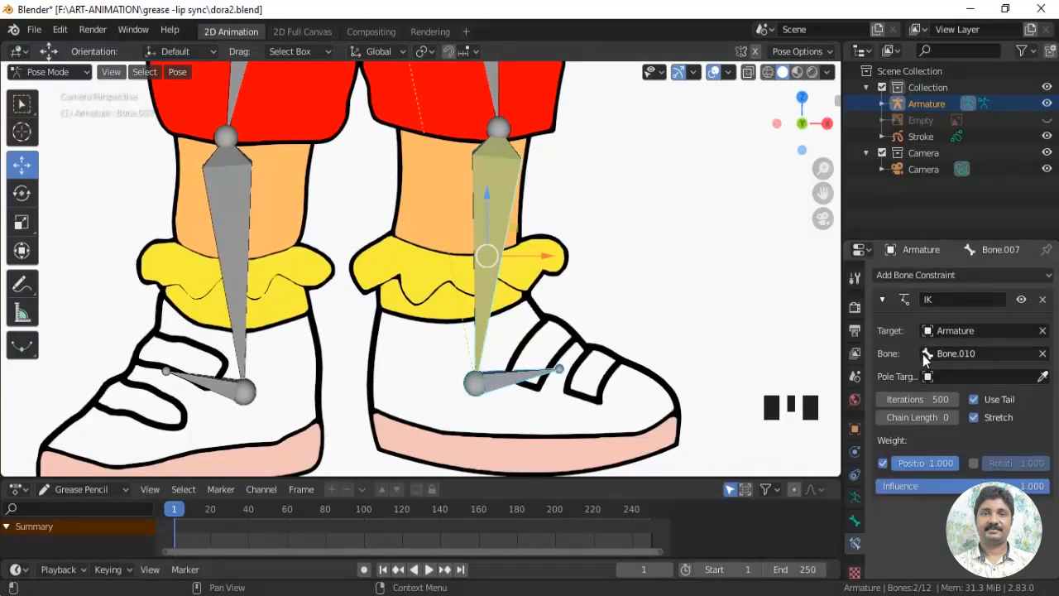
shift+middle_drag(621, 174, 626, 338)
scroll(627, 337, down, 2)
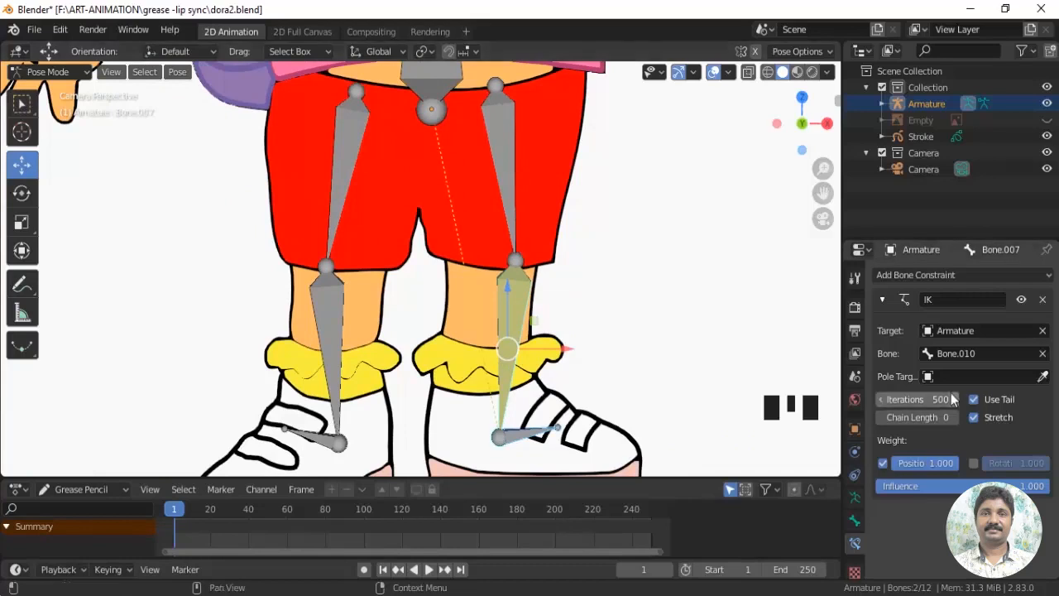
click(956, 418)
click(956, 418)
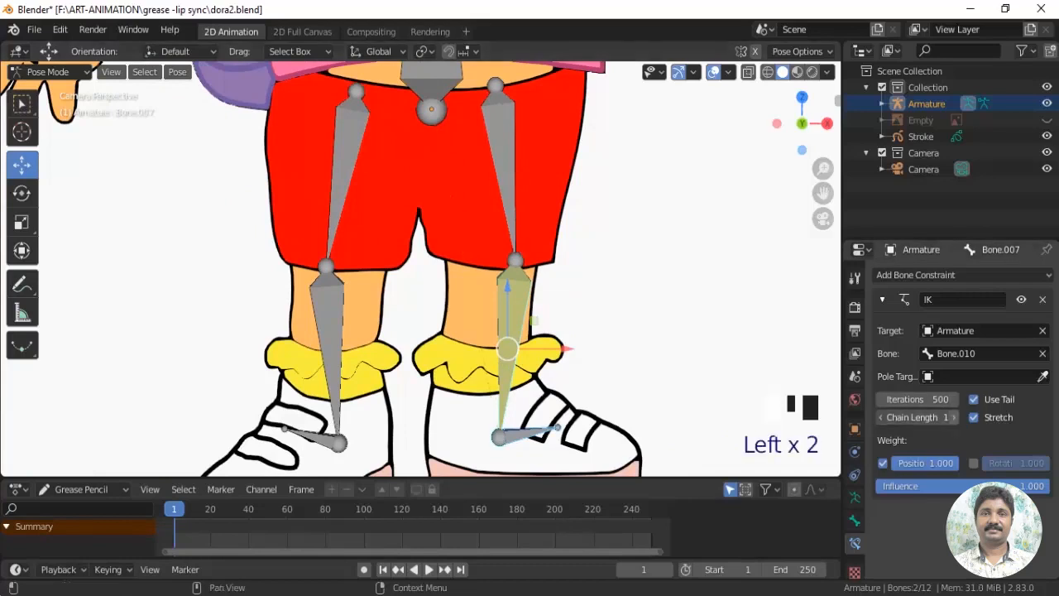
Test the left leg's inverse kinematics by moving the left foot bone, and undo the move
shift+middle_drag(573, 431, 571, 385)
click(522, 388)
drag(521, 371, 538, 356)
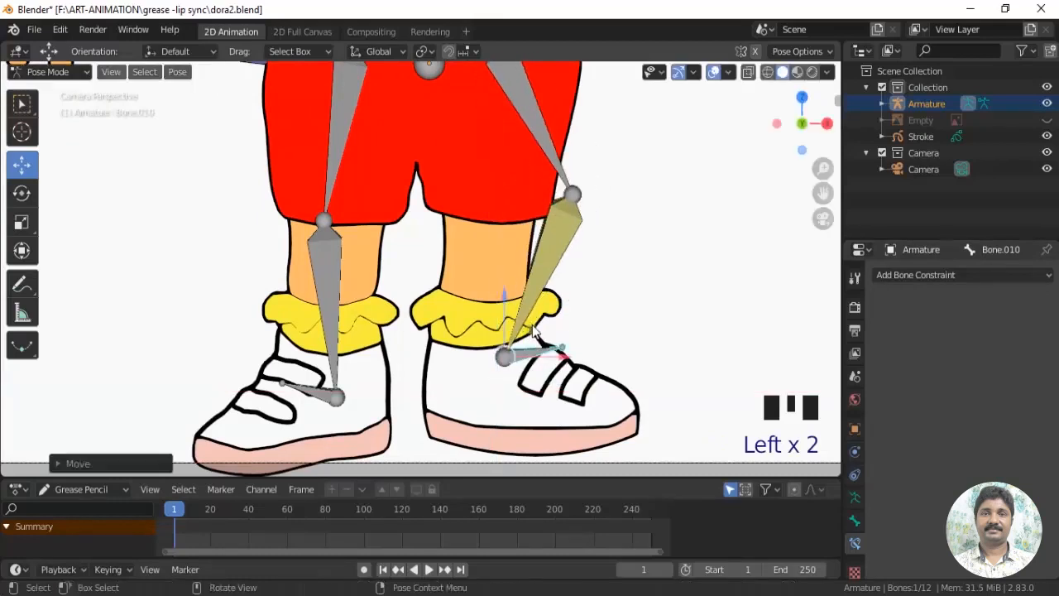
key(ctrl+z)
Add an Inverse Kinematics constraint to the right shin bone targeting the right foot bone, with chain length 2
click(306, 396)
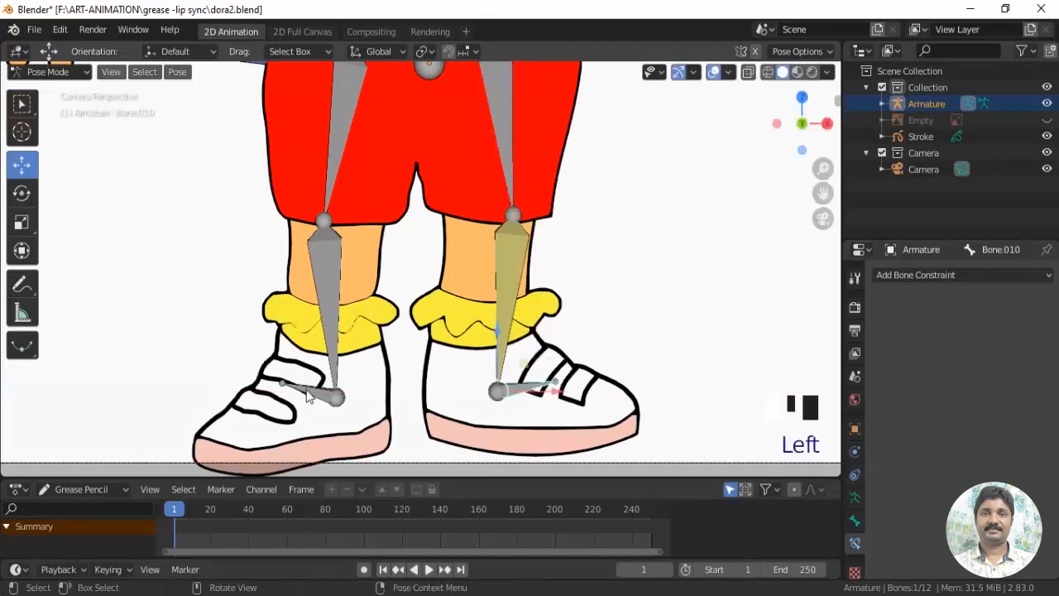
shift+click(329, 295)
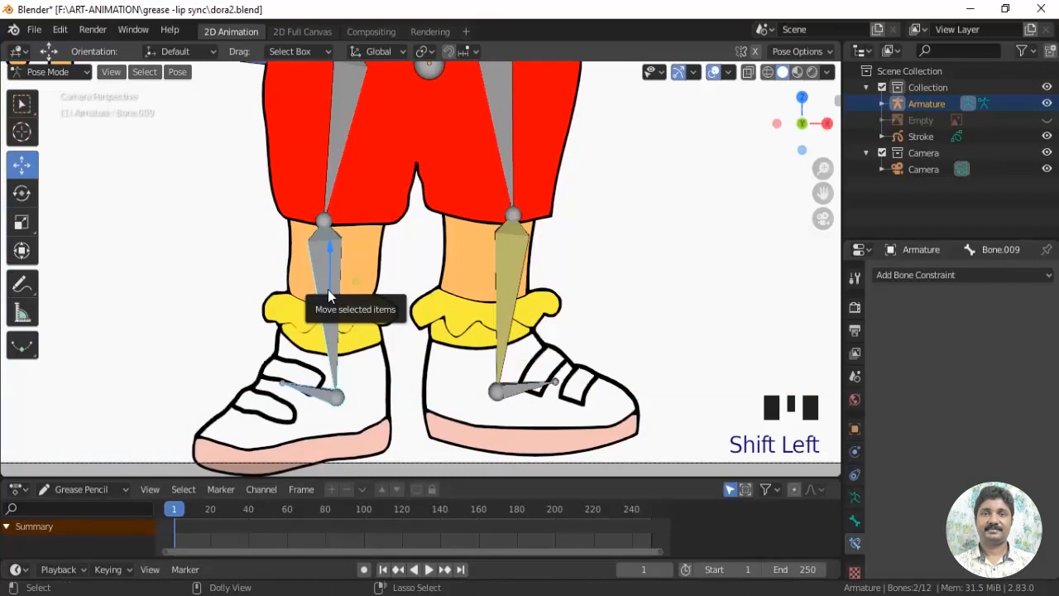
key(ctrl+shift+c)
click(328, 289)
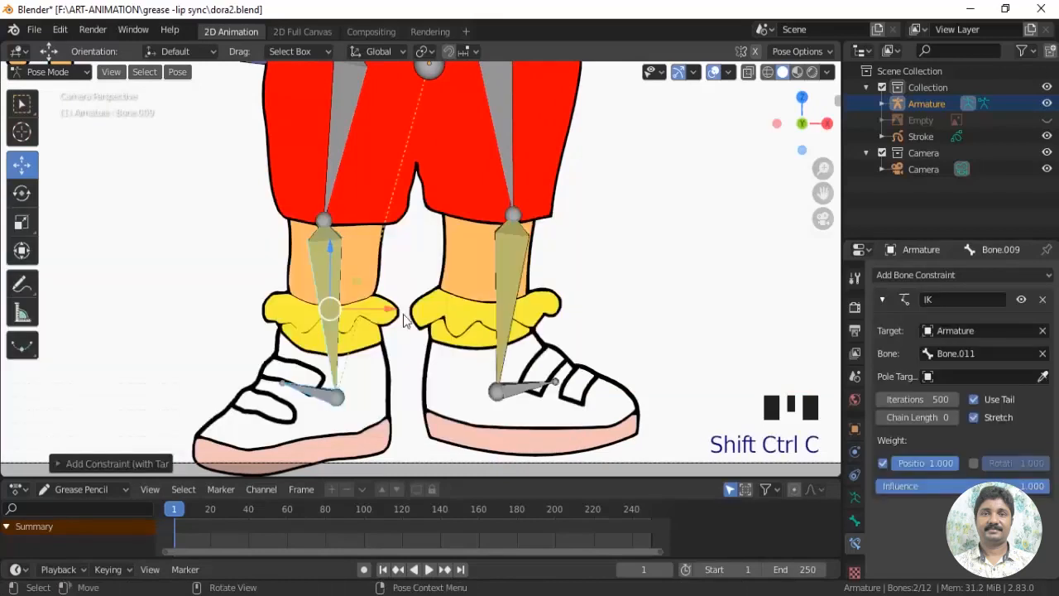
click(954, 417)
click(954, 417)
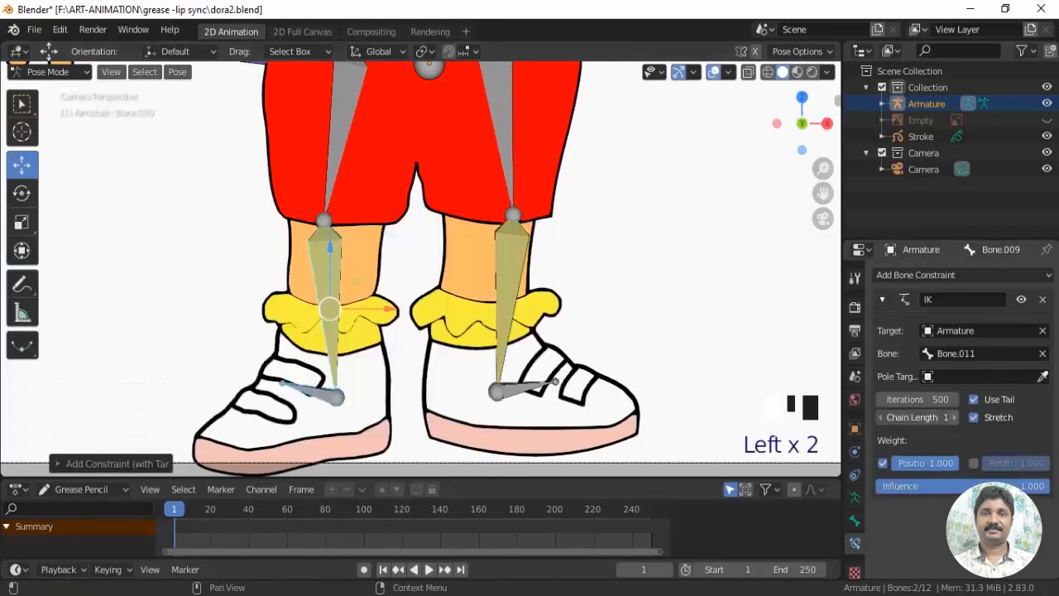
Test the right leg's inverse kinematics by raising the right foot bone, and undo the move
click(319, 398)
drag(340, 346, 339, 291)
key(ctrl+z)
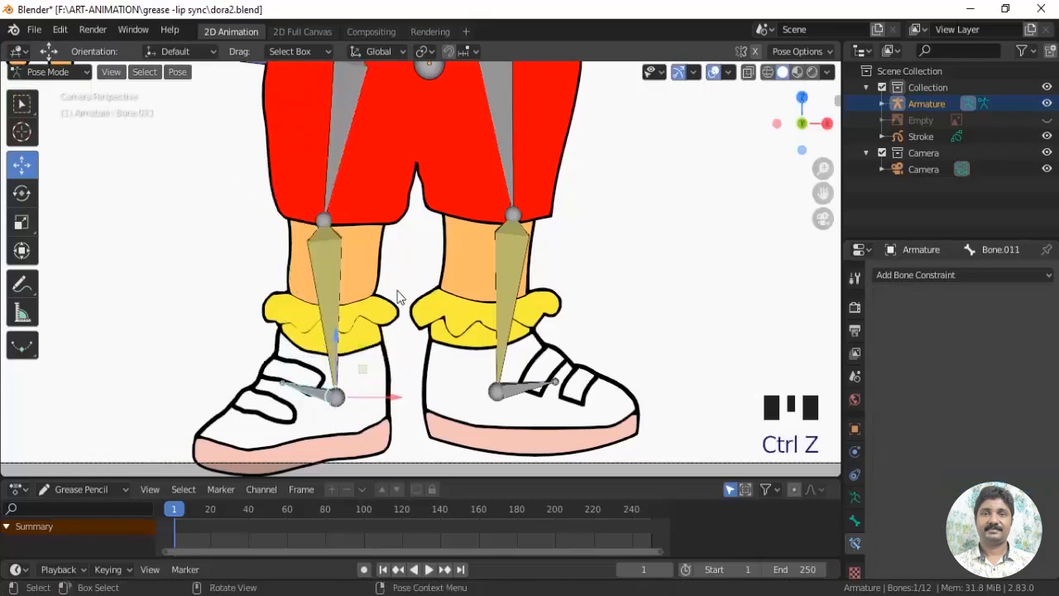
Deselect the bones, return the armature to Object Mode and save the file
scroll(549, 232, down, 2)
shift+middle_drag(549, 232, 544, 370)
scroll(554, 331, down, 2)
shift+middle_drag(558, 305, 517, 356)
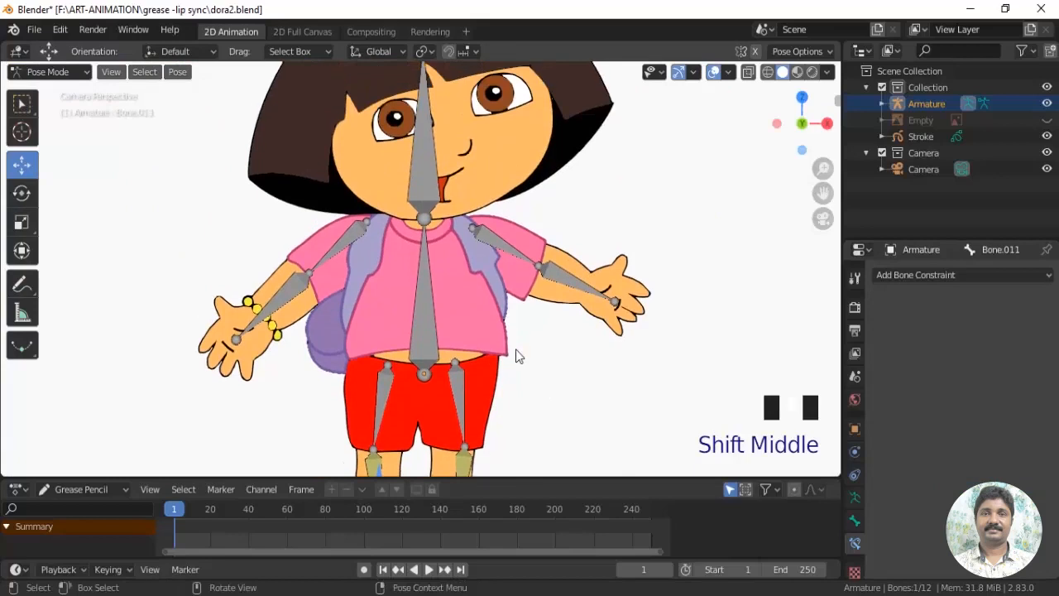
scroll(527, 351, down, 1)
click(566, 364)
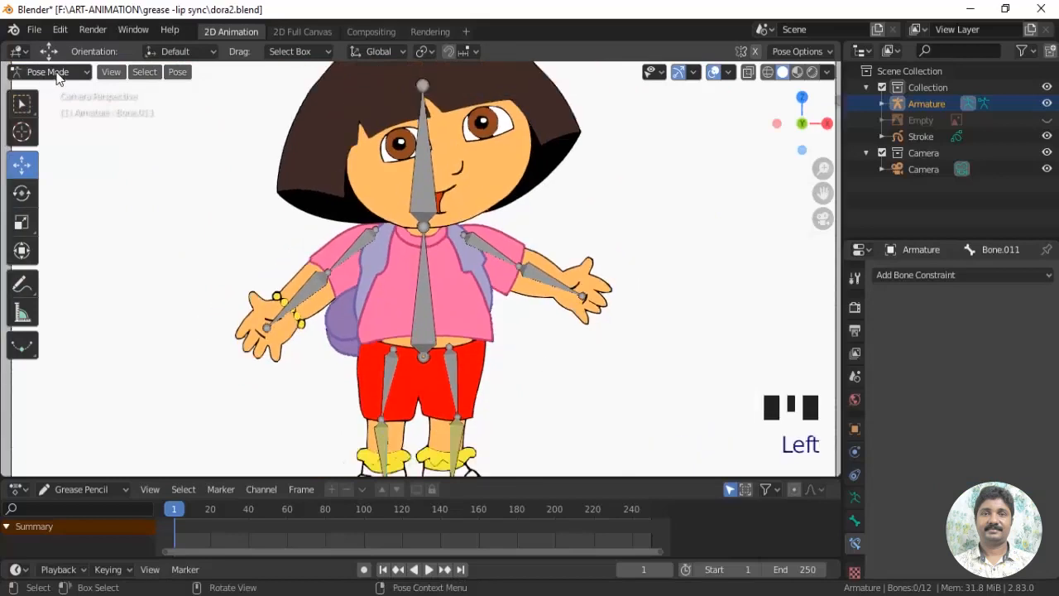
click(50, 72)
click(48, 91)
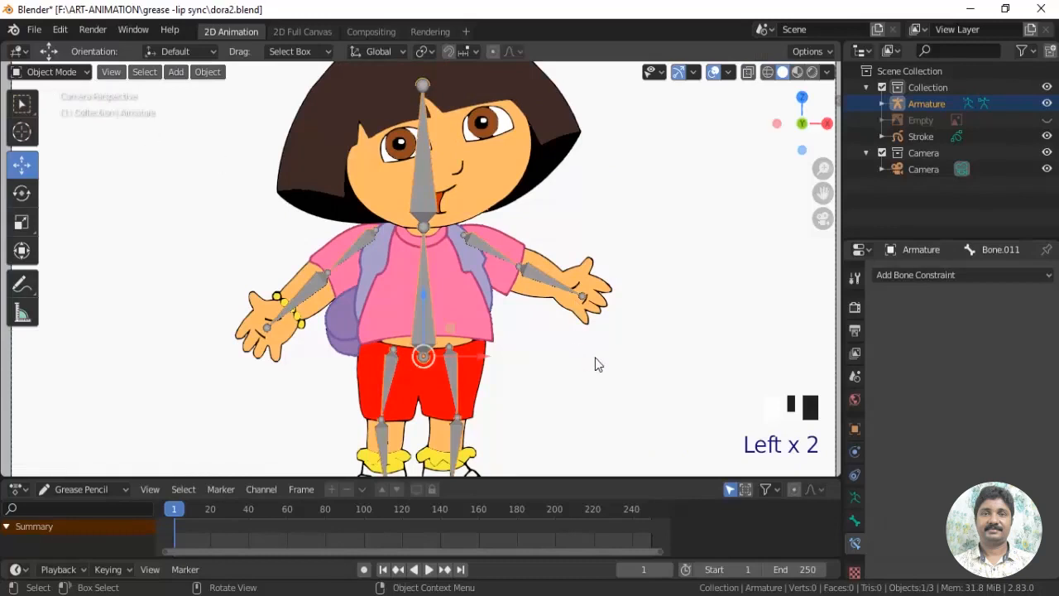
scroll(589, 357, down, 1)
mouse_move(588, 356)
shift+middle_down()
mouse_move(569, 365)
mouse_move(578, 347)
shift+middle_up()
key(ctrl+s)
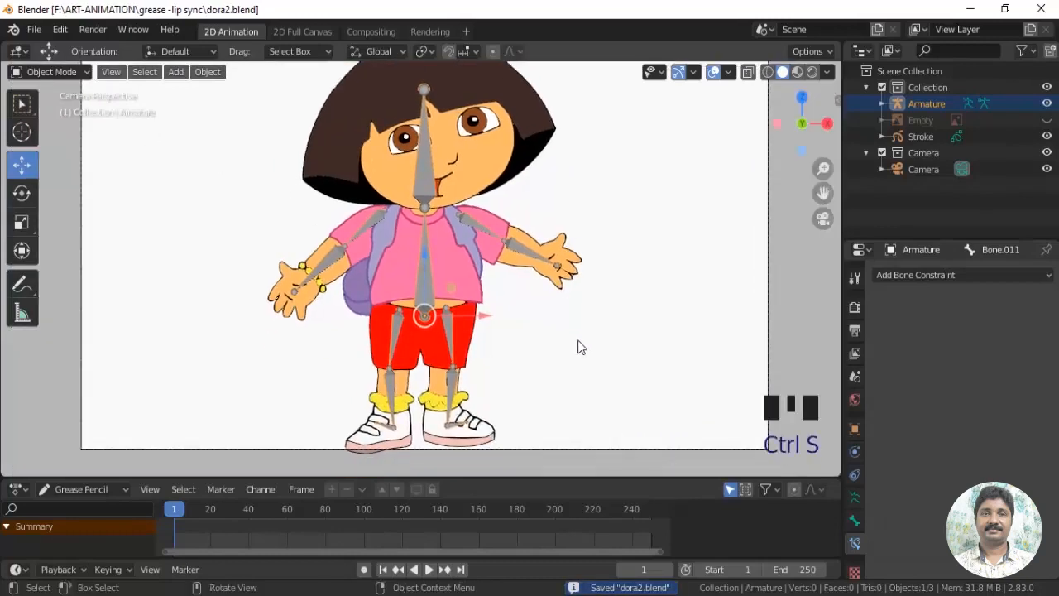
scroll(603, 336, down, 2)
scroll(605, 336, up, 2)
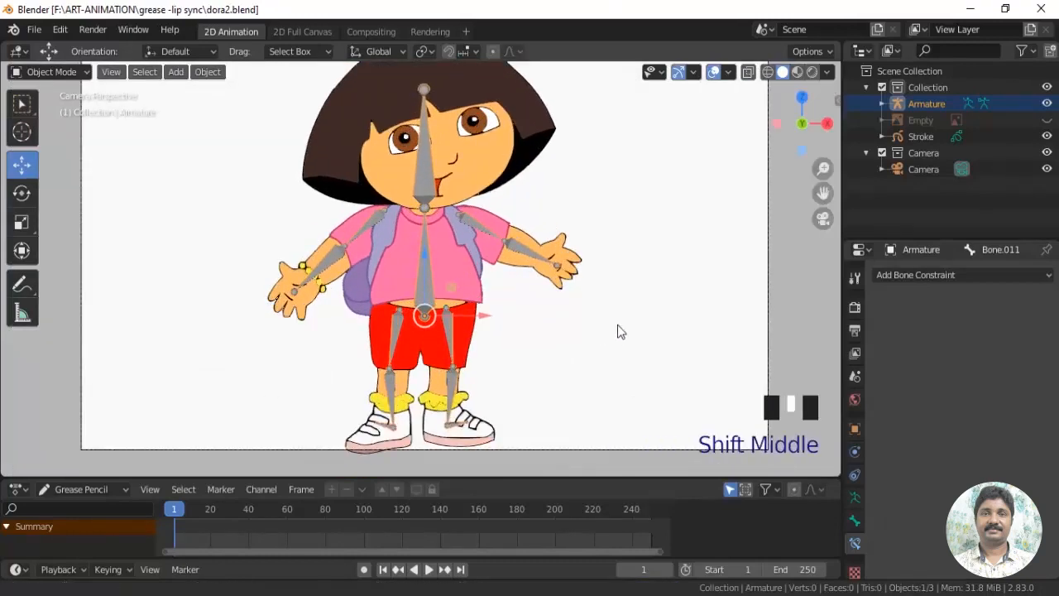
shift+middle_drag(620, 331, 603, 342)
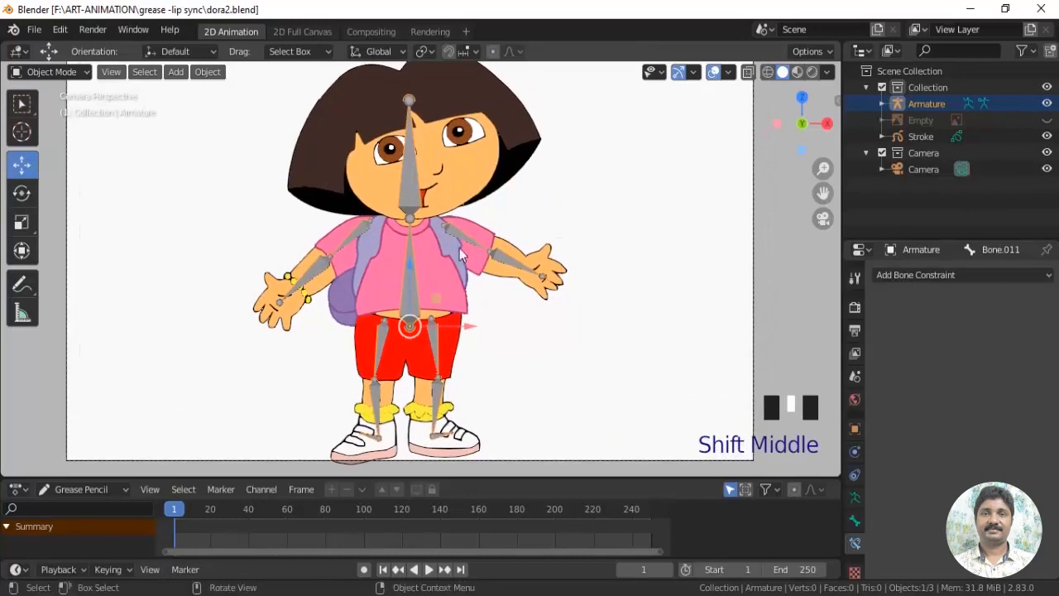
scroll(583, 313, up, 1)
shift+middle_drag(464, 255, 471, 262)
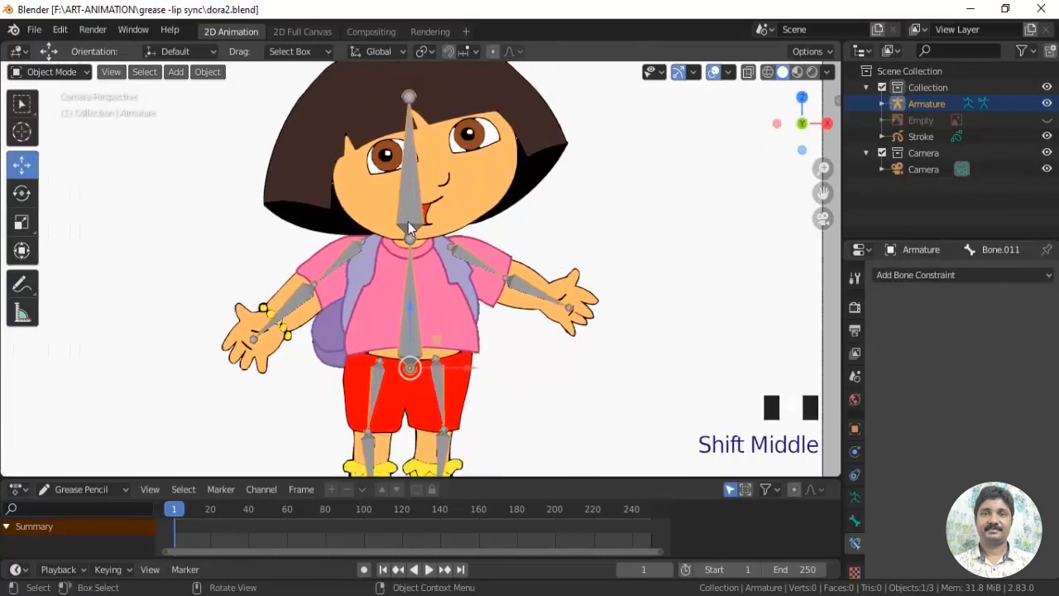
click(413, 200)
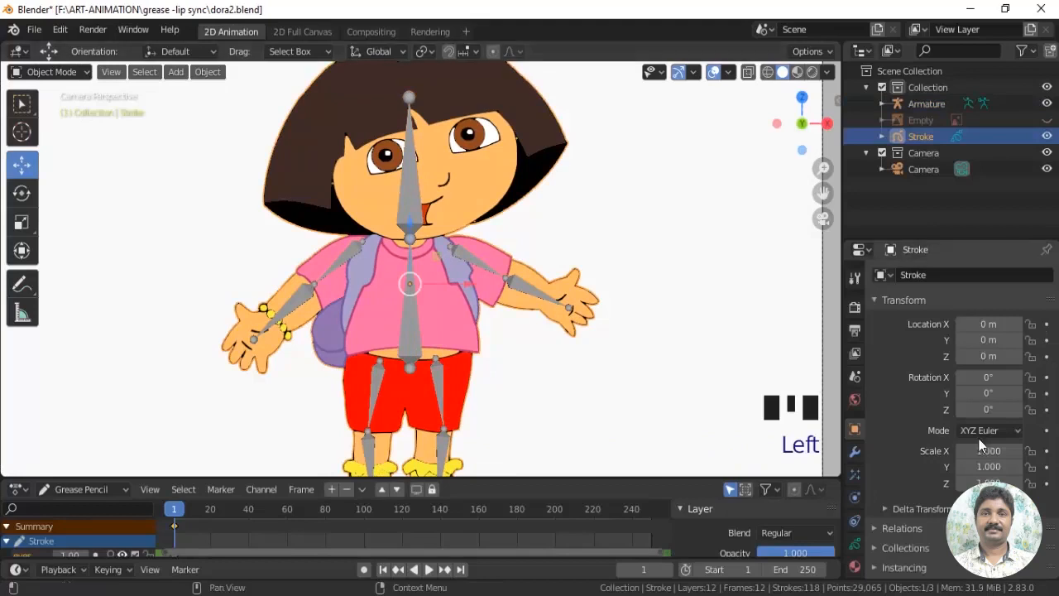
scroll(866, 500, down, 2)
Select the armature and turn on bone names in its viewport display
click(537, 292)
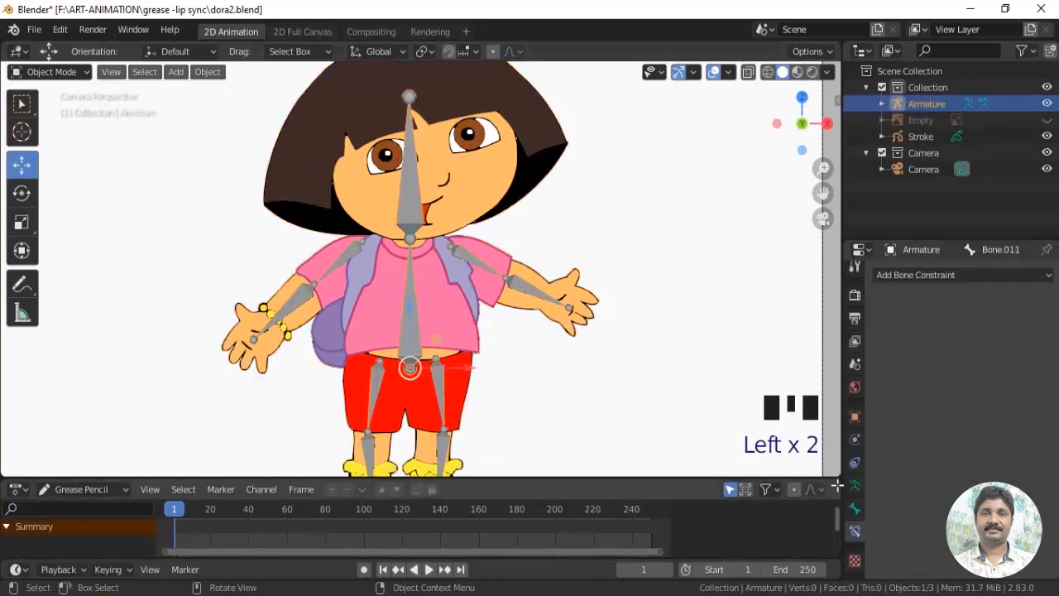
click(857, 486)
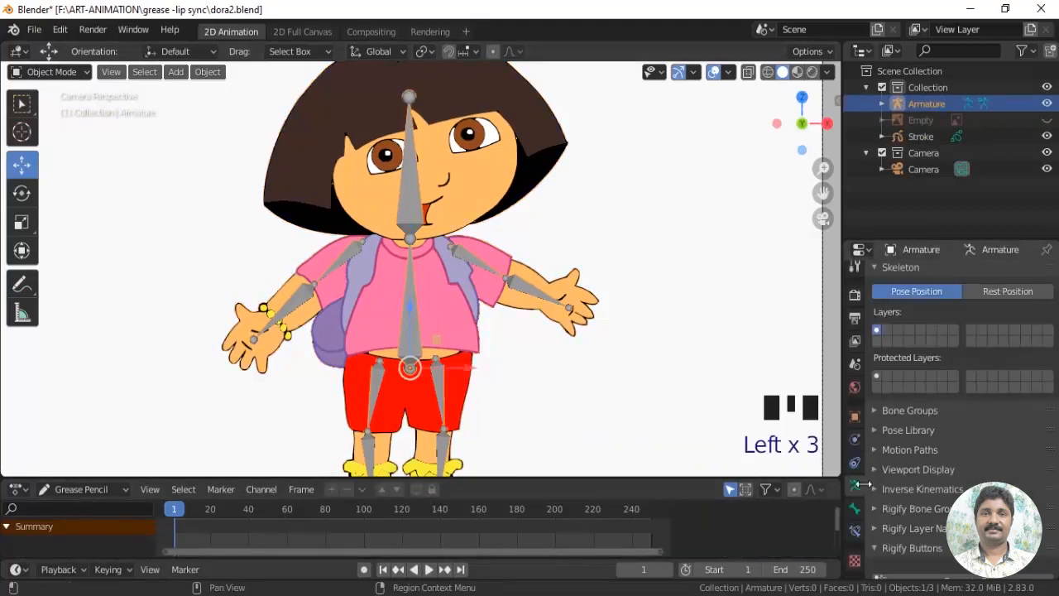
scroll(890, 455, down, 2)
click(875, 437)
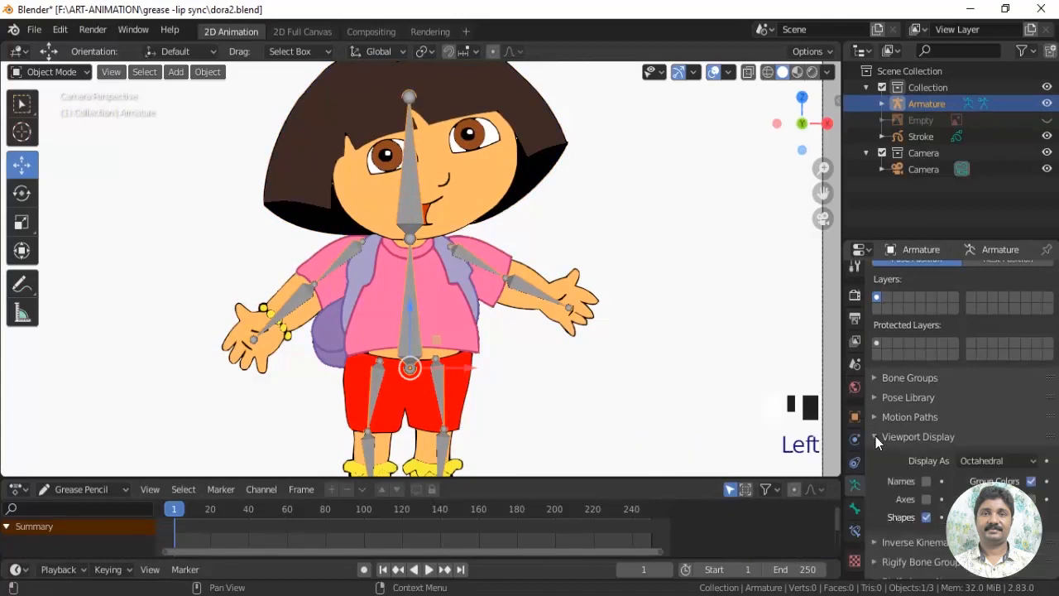
click(926, 482)
scroll(499, 311, up, 4)
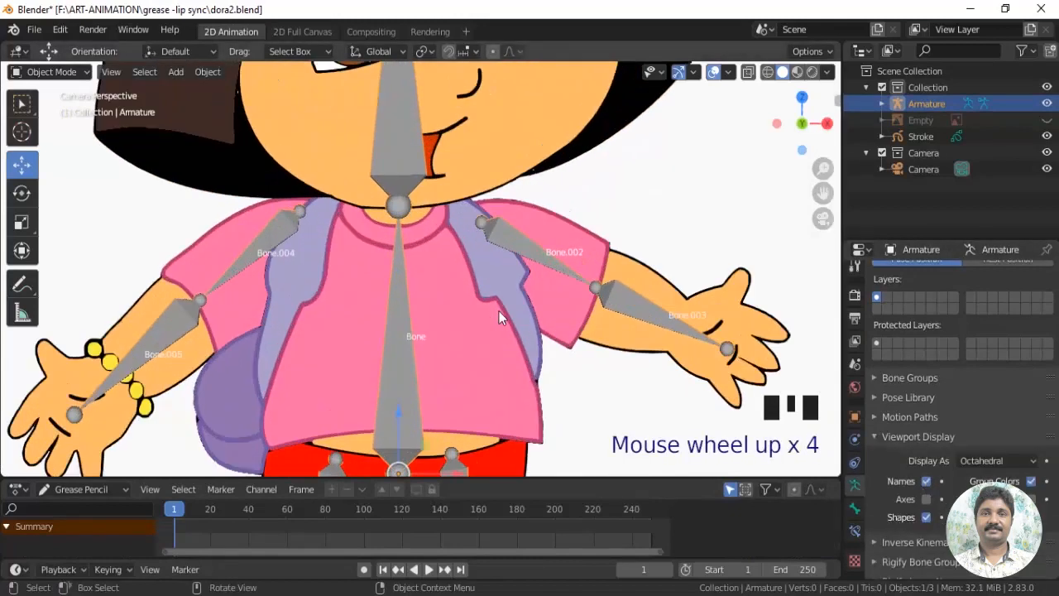
Select the Stroke object and set the Armature as the parent of its eyes layer in the layer relations
scroll(509, 297, down, 2)
shift+middle_drag(575, 334, 529, 218)
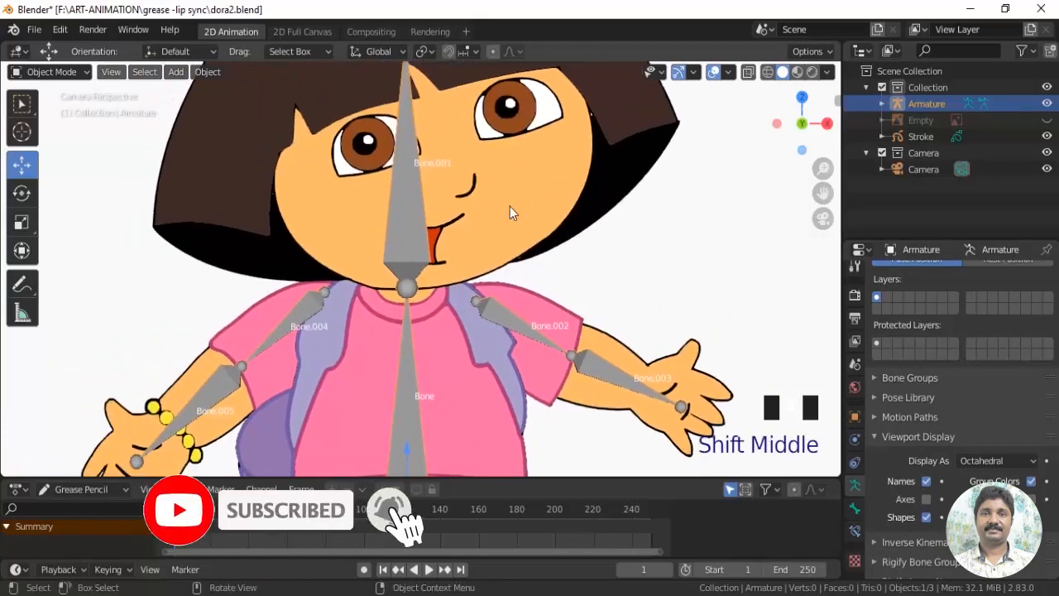
click(541, 180)
scroll(955, 324, up, 4)
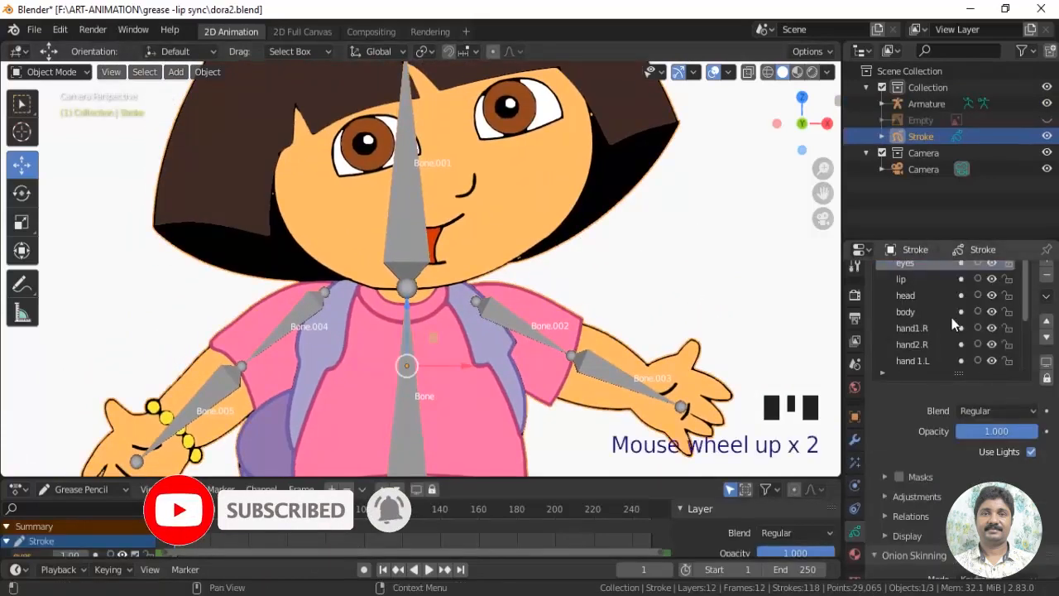
click(1026, 300)
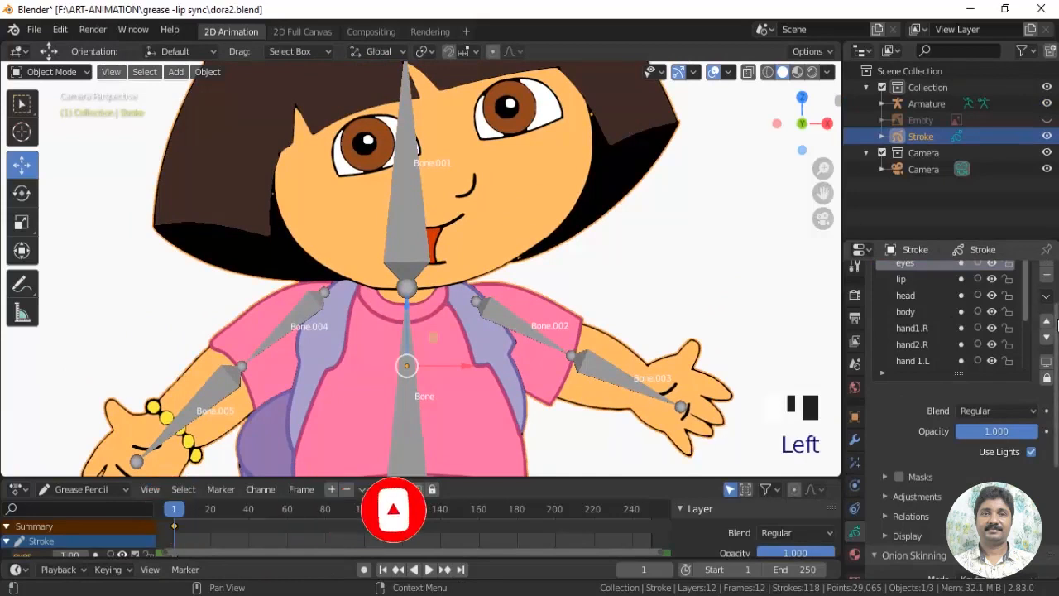
drag(1056, 331, 1056, 290)
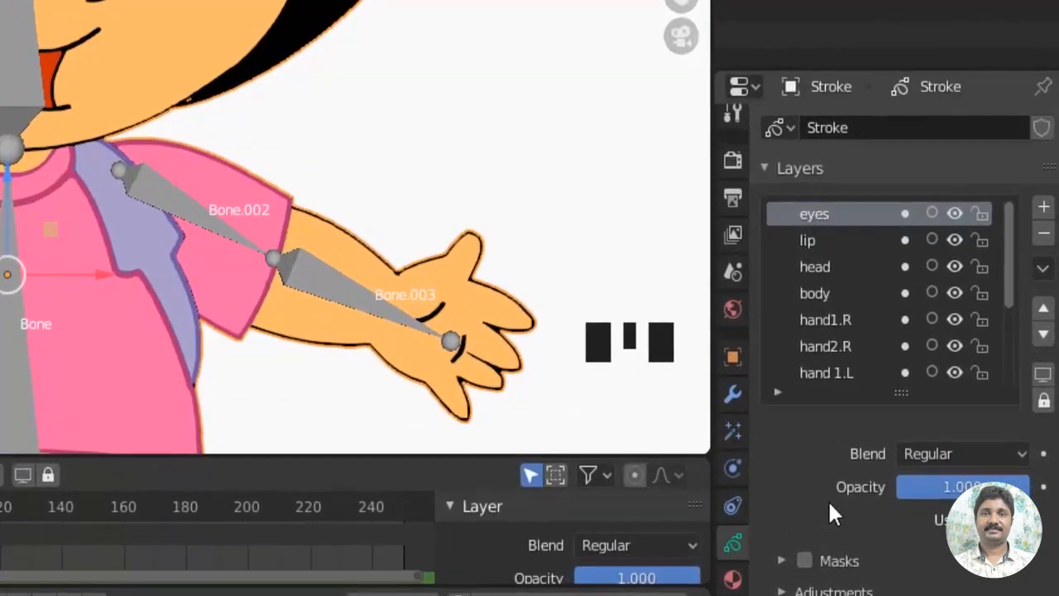
scroll(828, 499, down, 4)
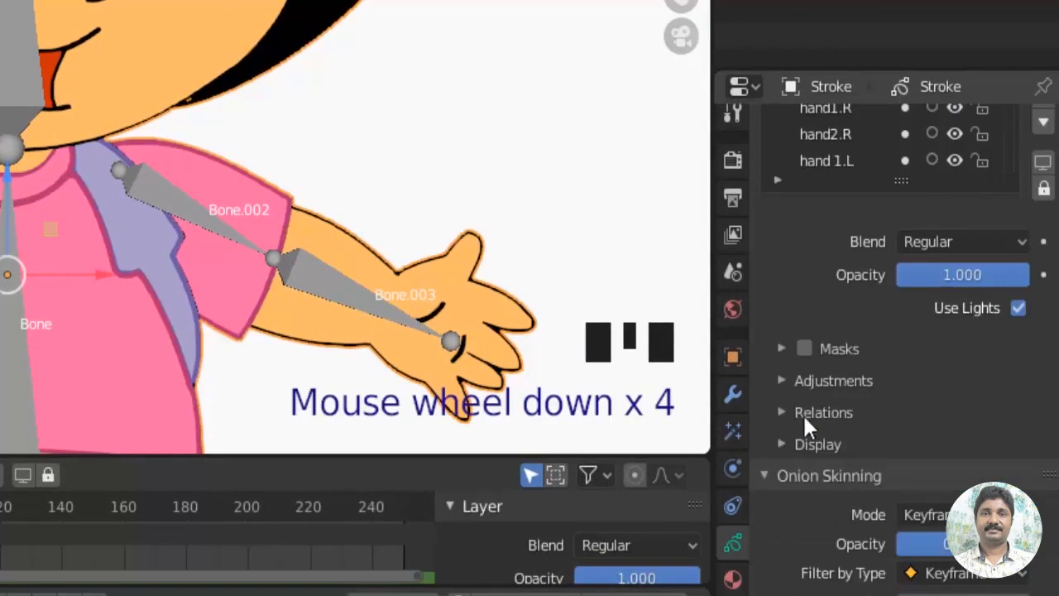
click(781, 414)
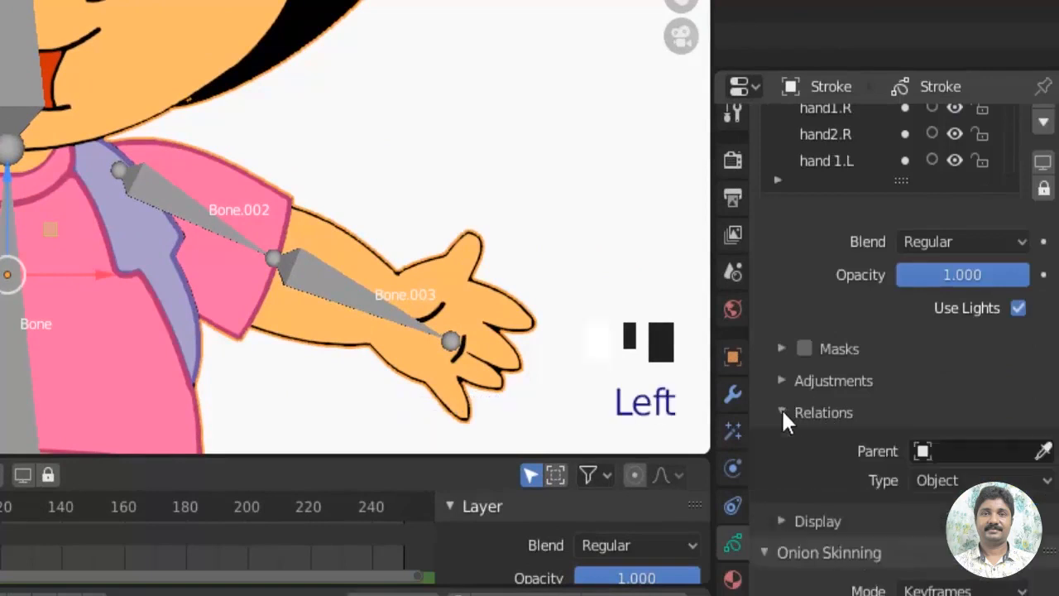
scroll(908, 406, down, 2)
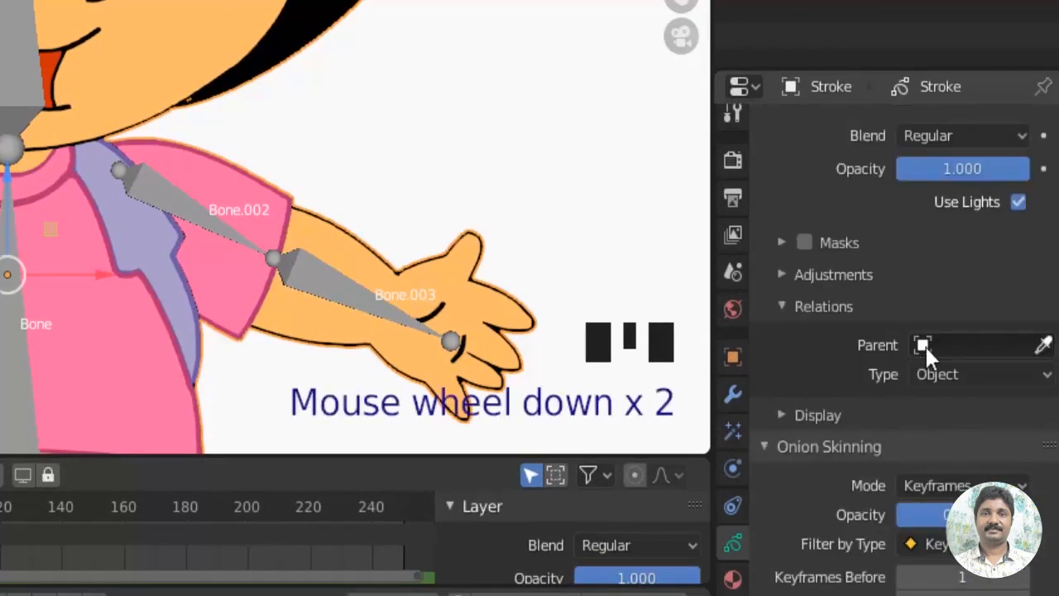
click(924, 342)
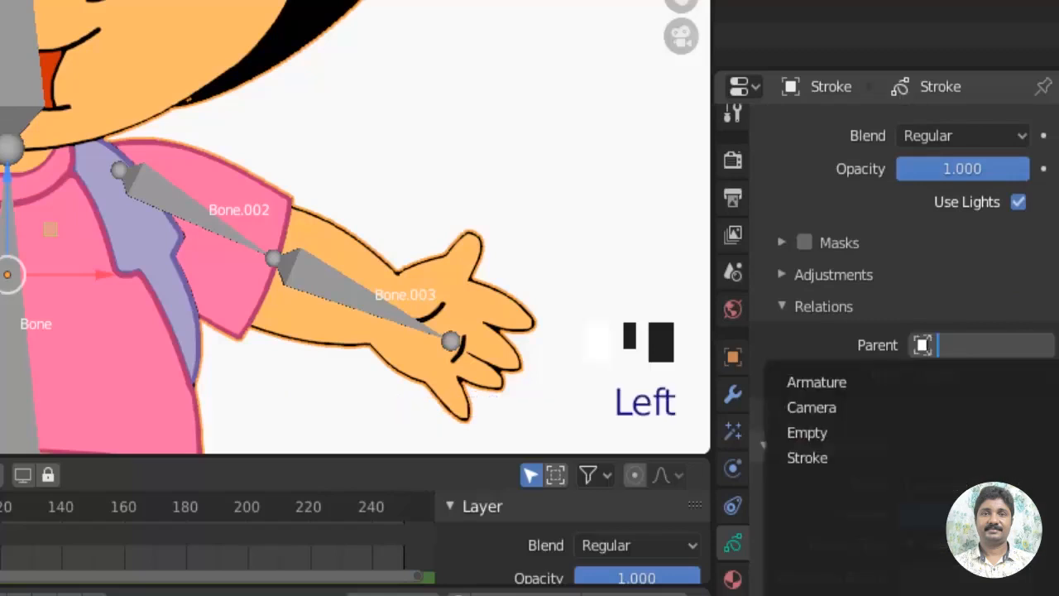
click(824, 383)
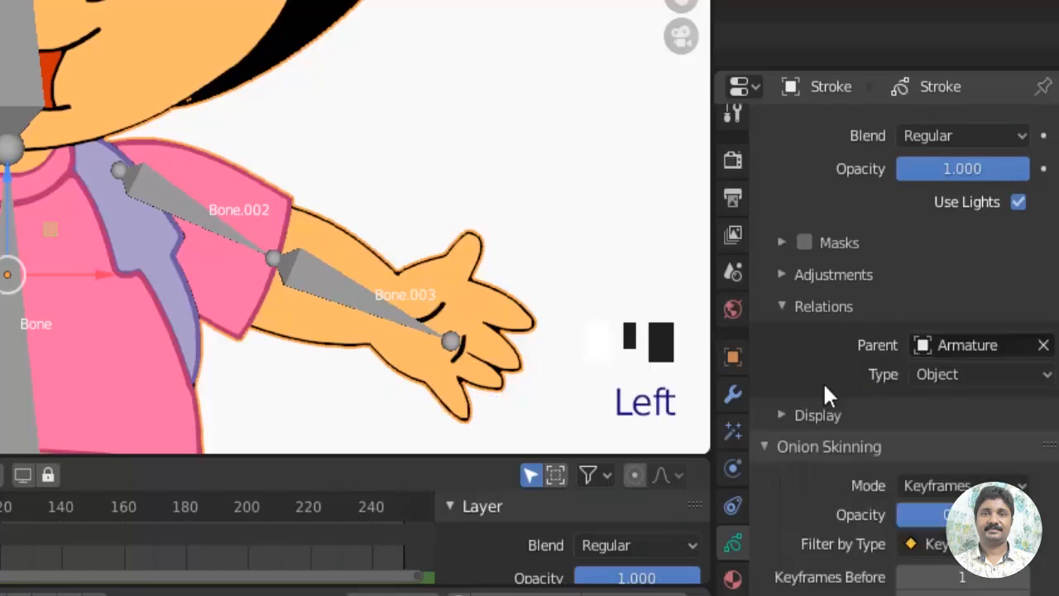
Set the eyes layer's parent type to Bone and assign Bone.001 as its parent bone
click(960, 376)
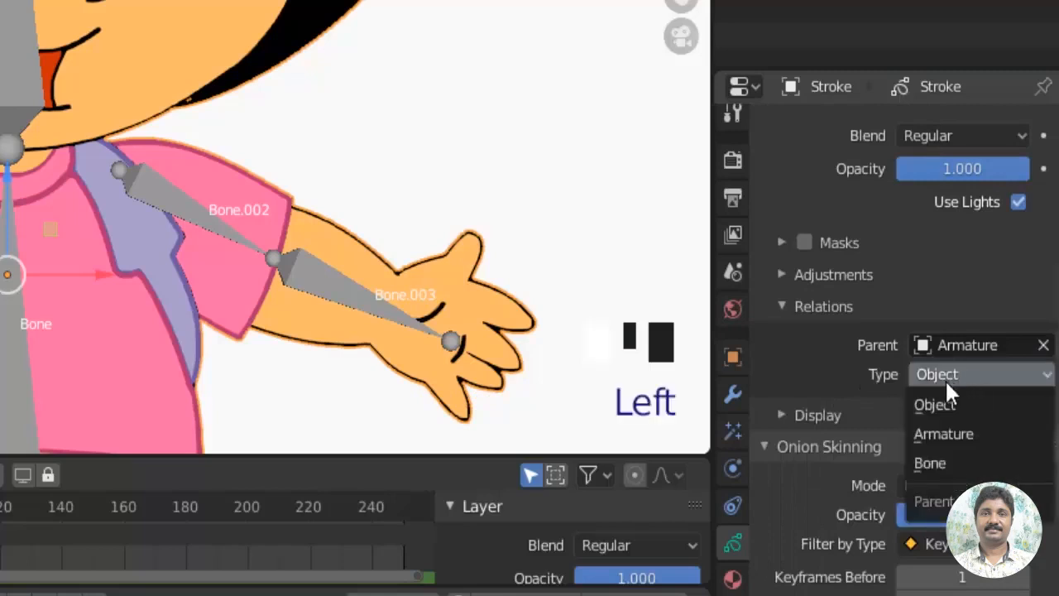
click(931, 464)
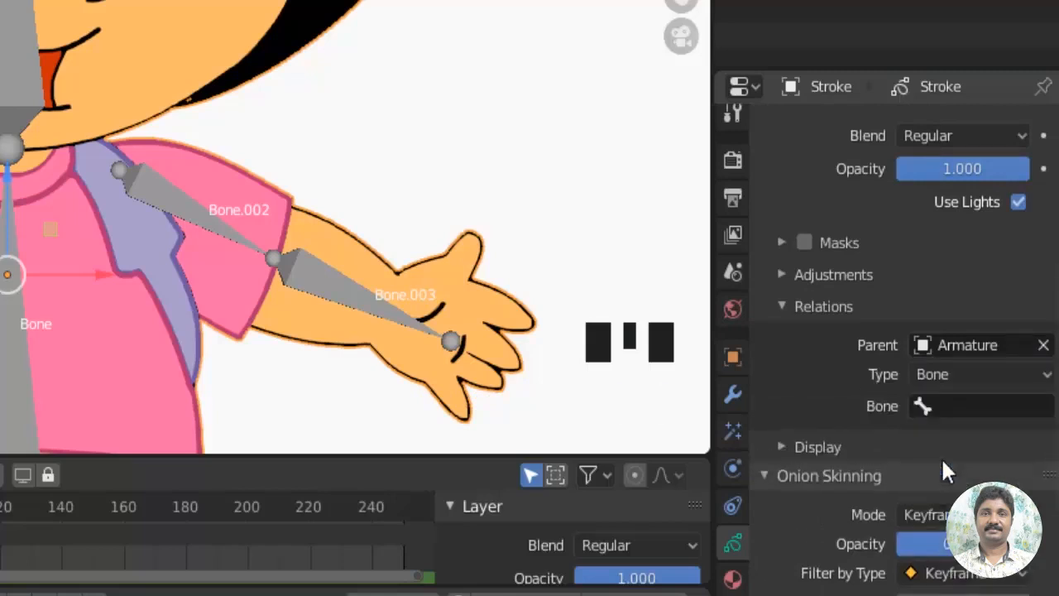
click(920, 405)
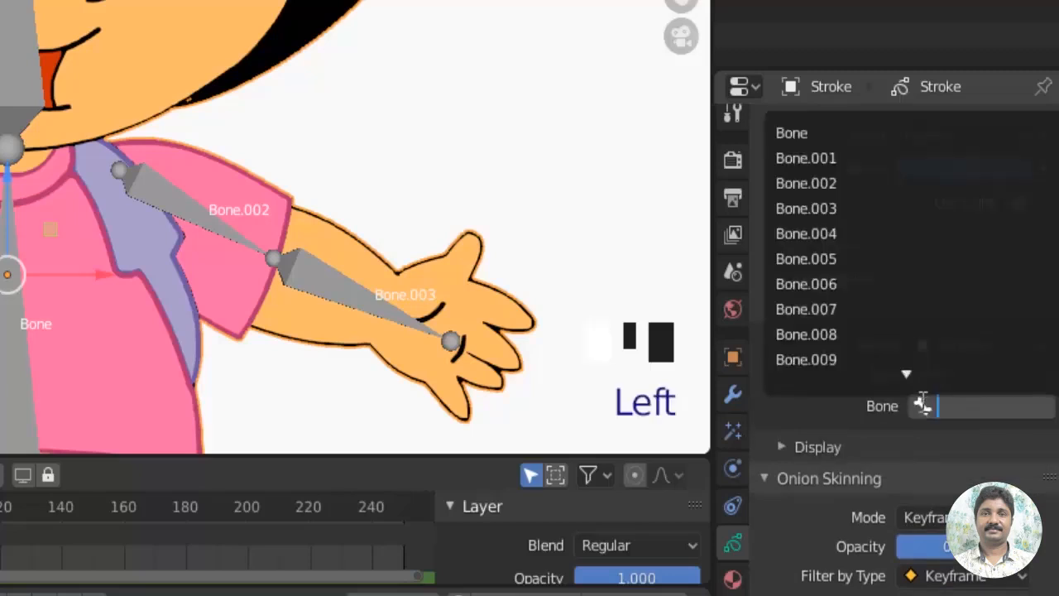
click(822, 158)
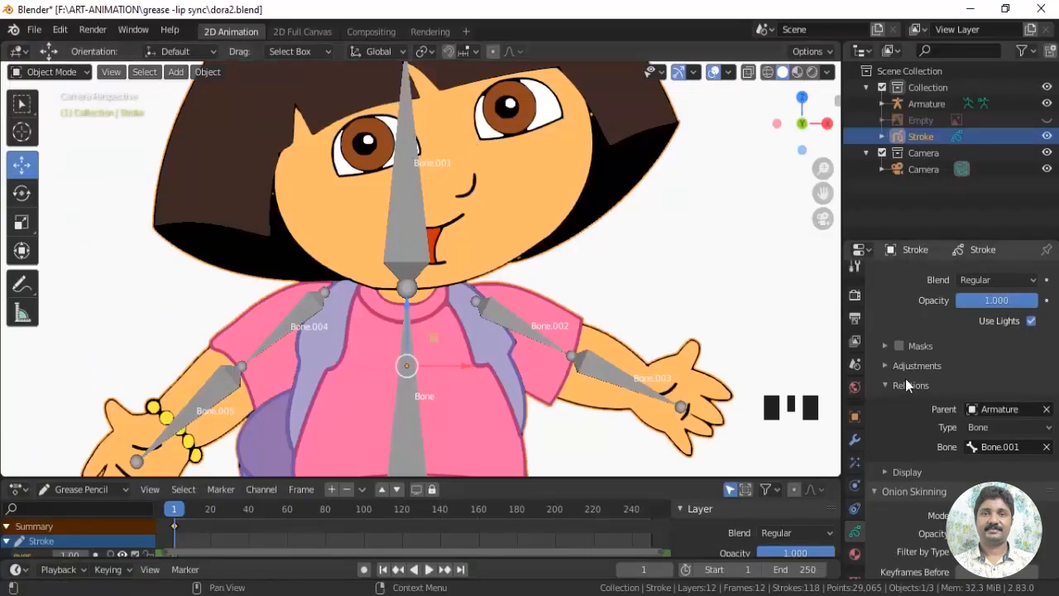
Parent the lip layer to the Armature with type Bone, using Bone.001
scroll(911, 372, up, 4)
click(900, 282)
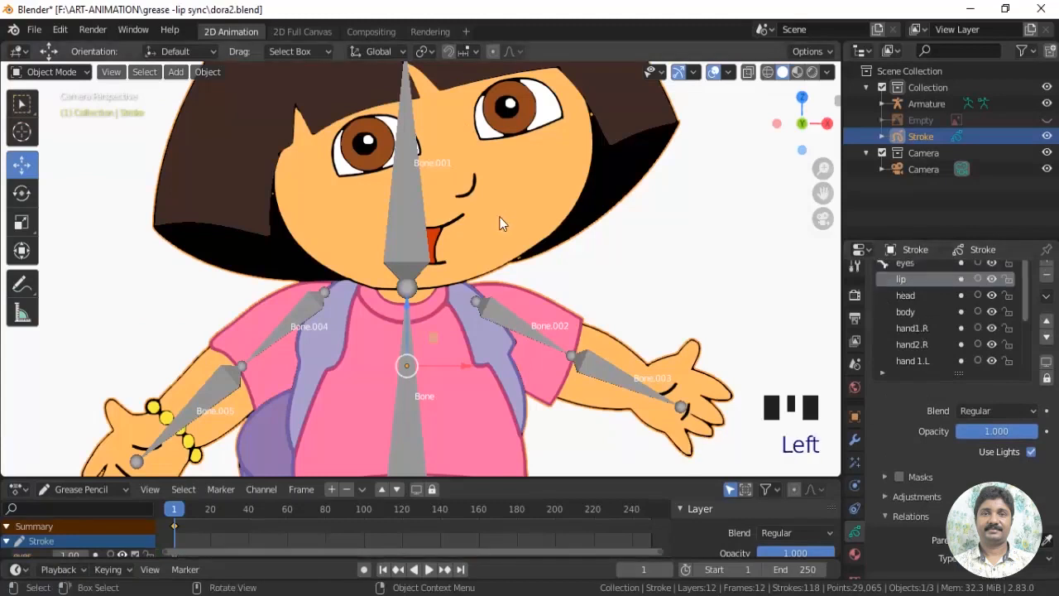
scroll(918, 475, down, 3)
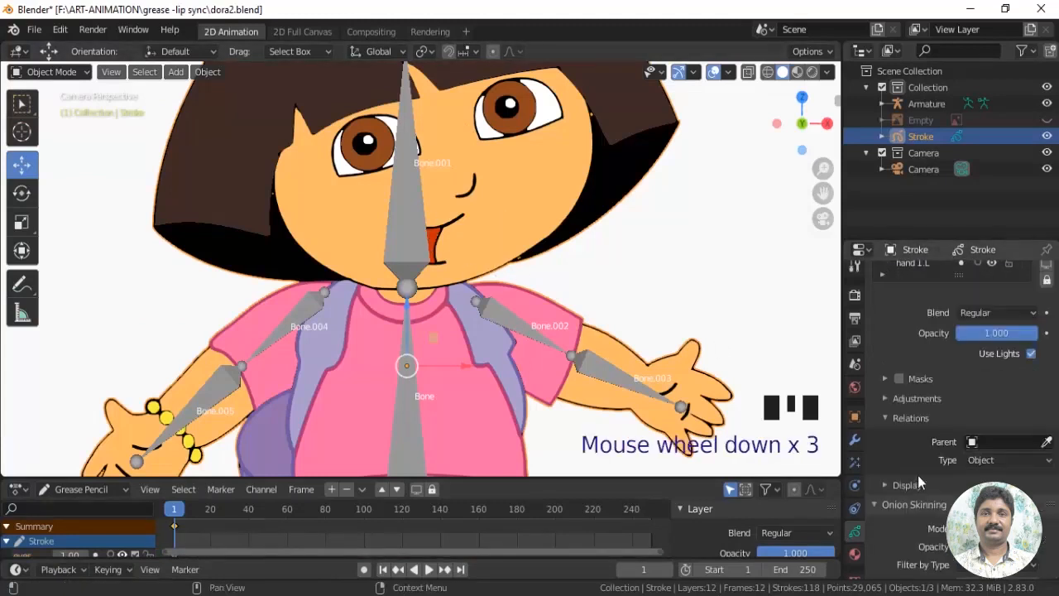
click(973, 441)
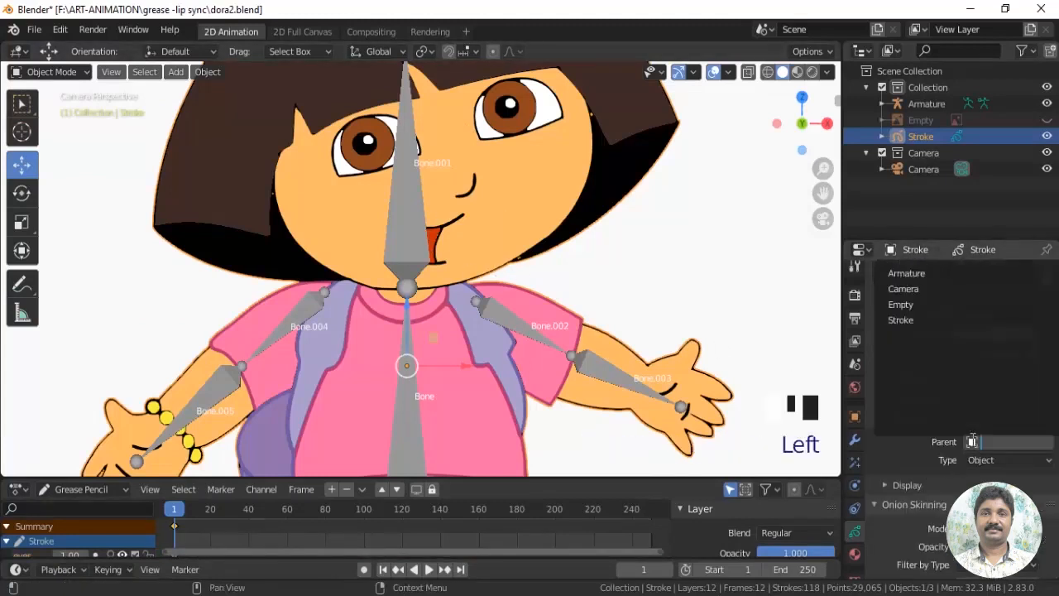
click(906, 273)
click(979, 461)
click(979, 494)
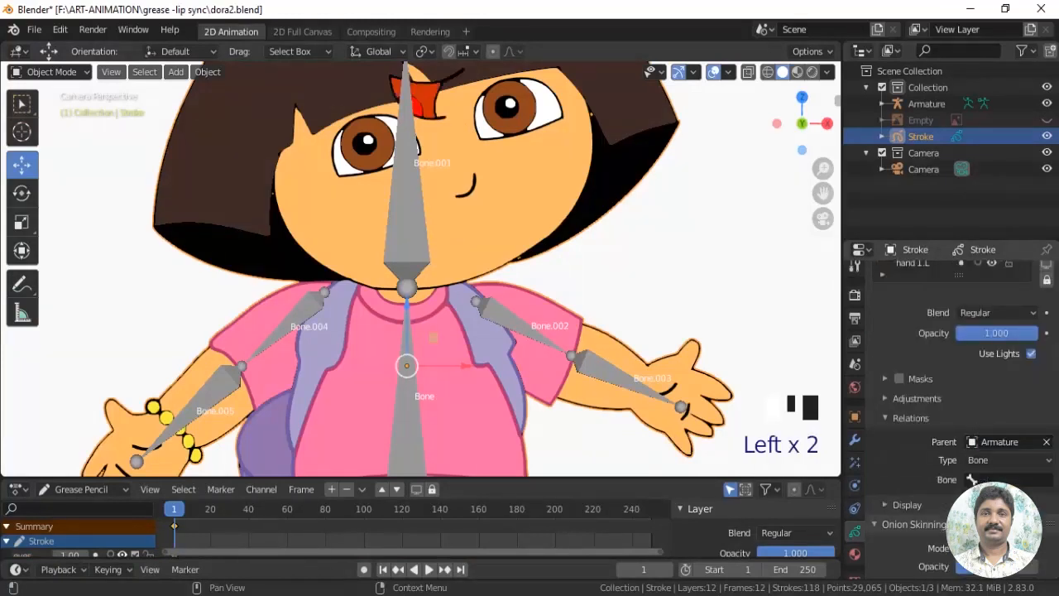
click(973, 479)
click(927, 326)
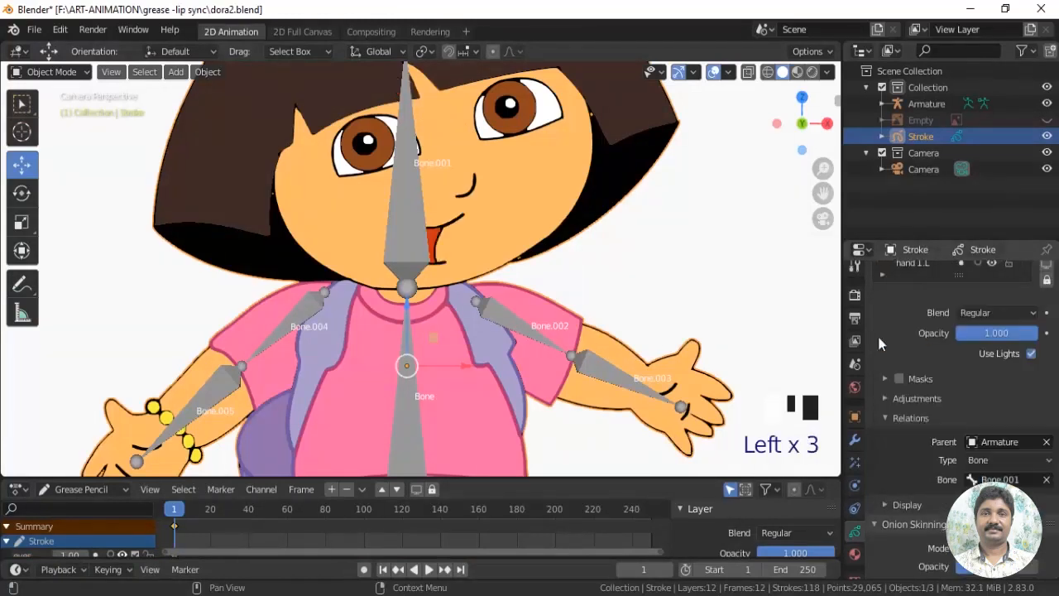
Parent the head layer to the Armature with type Bone, using Bone.001
scroll(961, 335, up, 10)
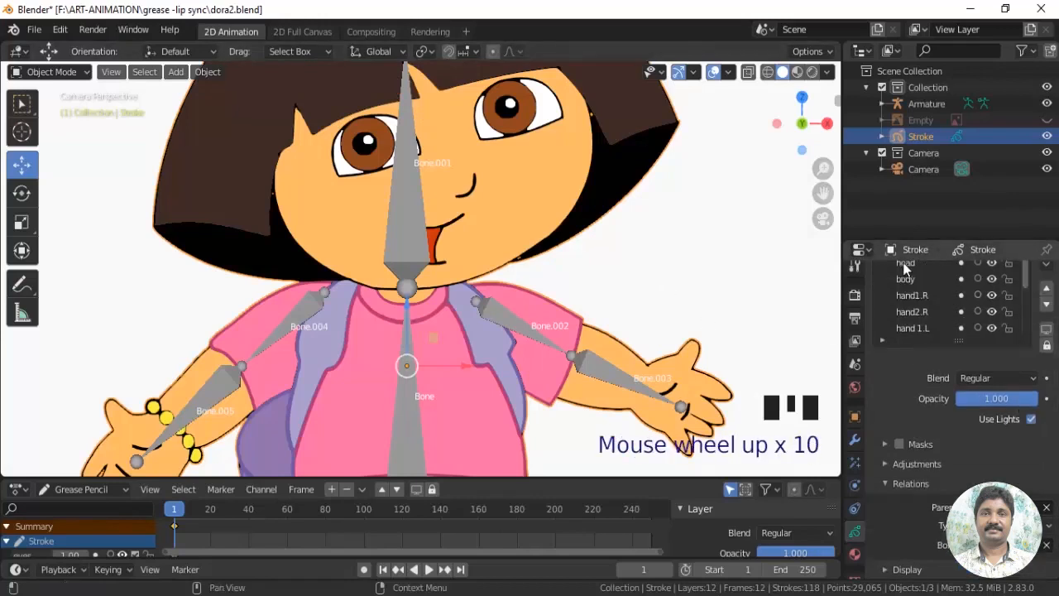
click(905, 265)
drag(1055, 397, 1055, 371)
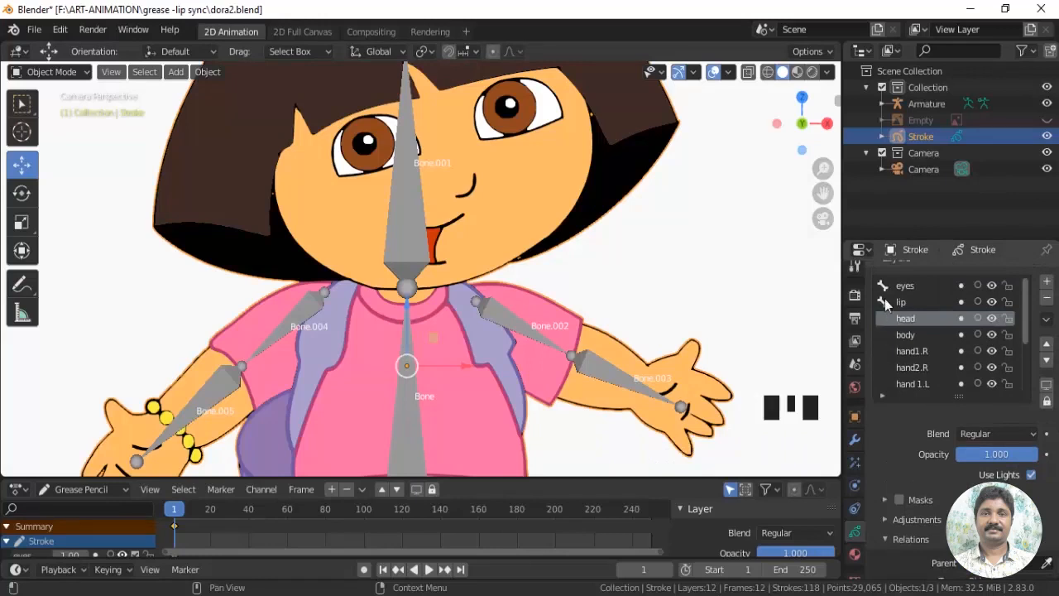
drag(1056, 371, 1056, 455)
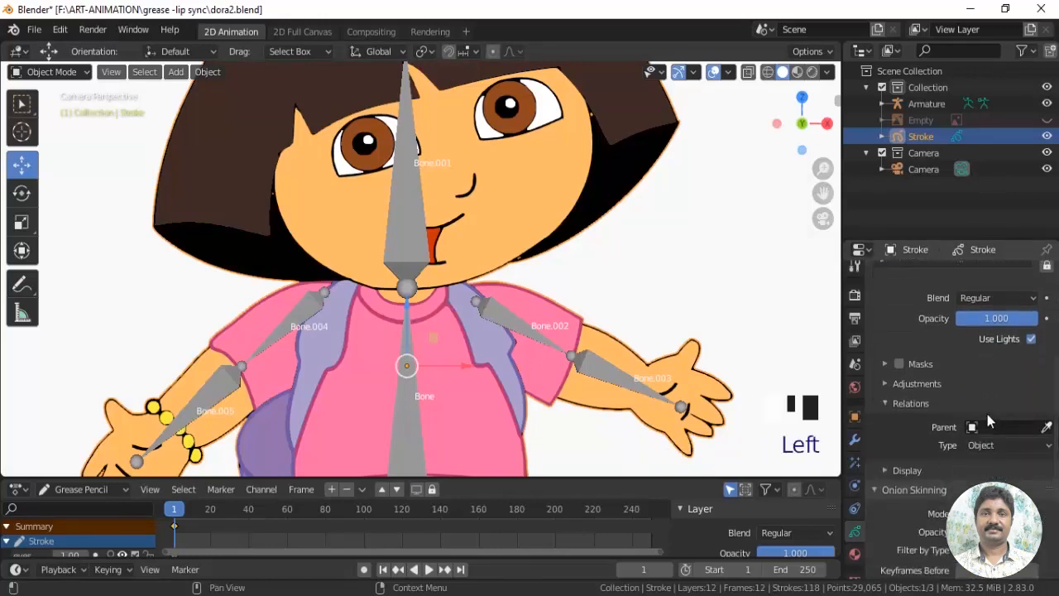
click(975, 427)
click(909, 260)
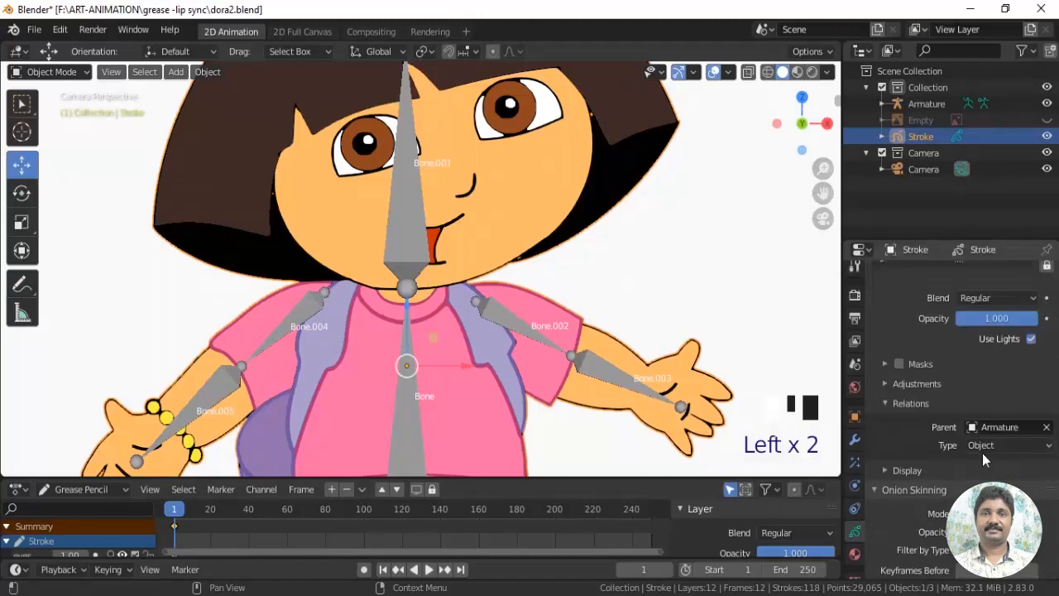
click(984, 447)
click(984, 500)
click(993, 465)
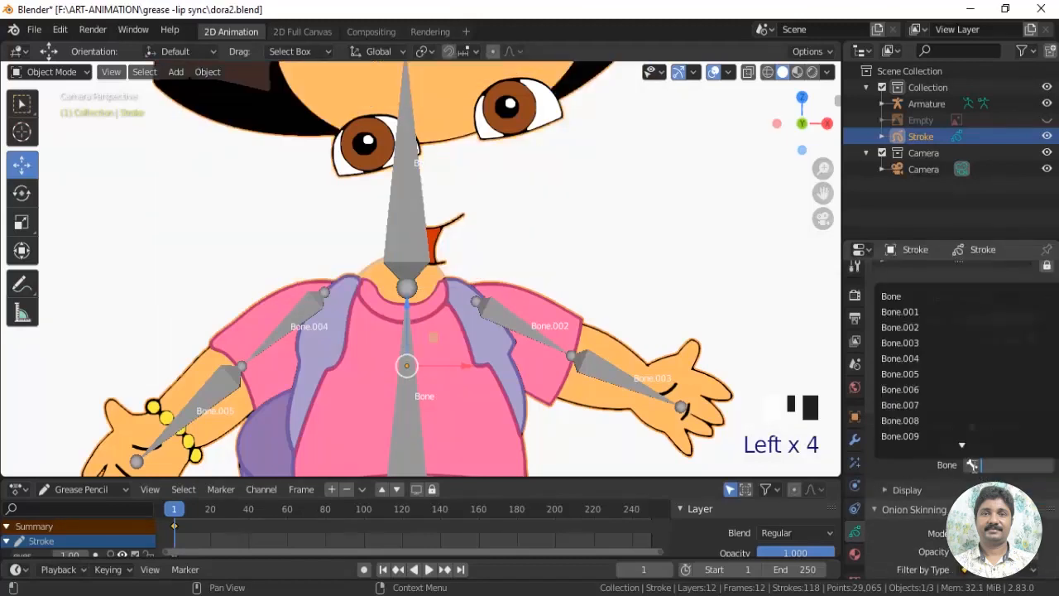
click(924, 318)
drag(1056, 381, 1056, 341)
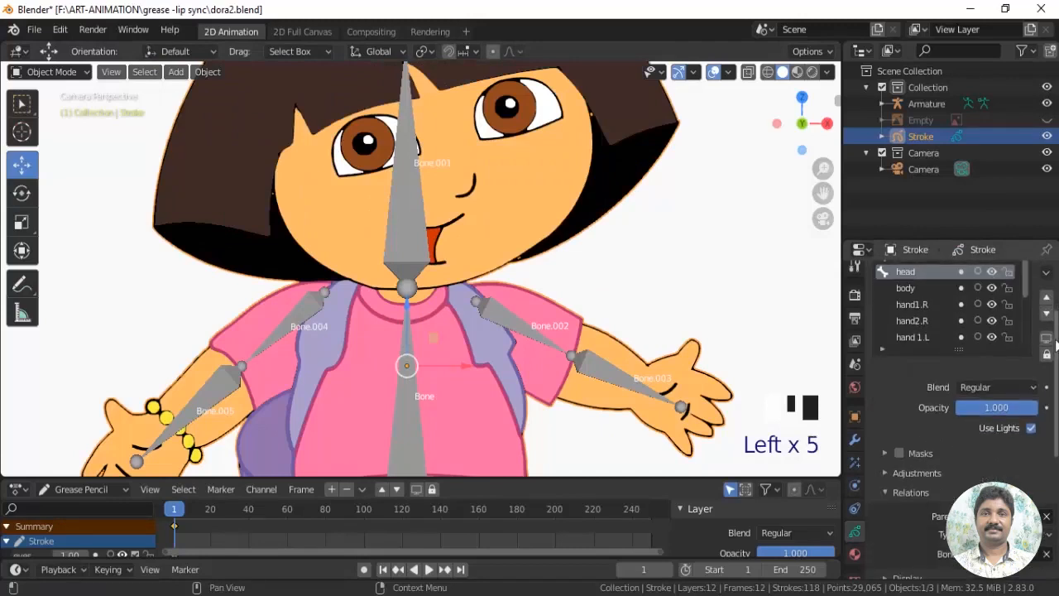
Select the armature, enter Pose Mode and test the head bone Bone.001 by rotating it
click(410, 241)
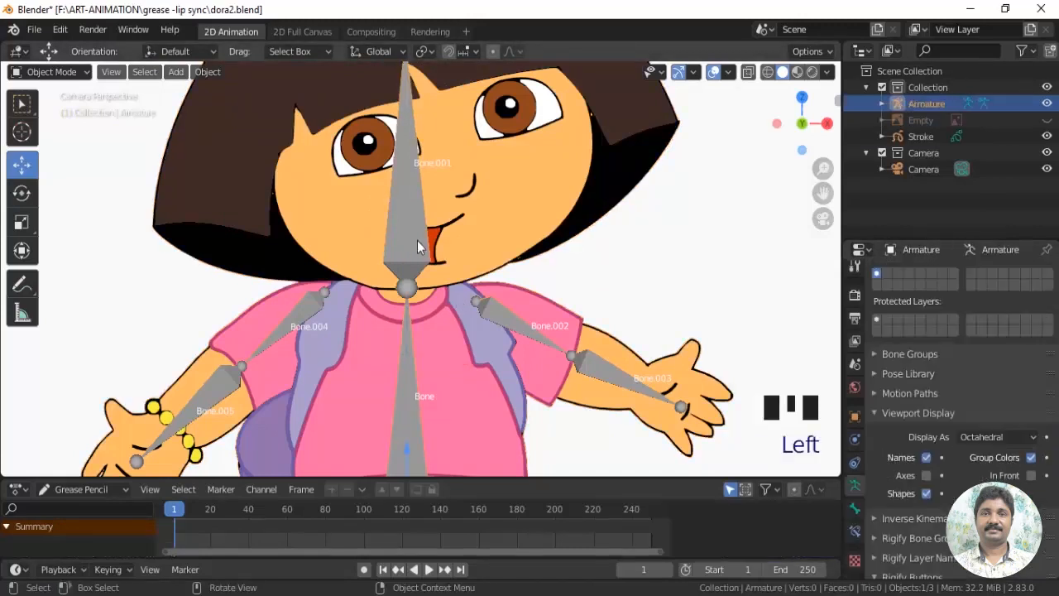
click(66, 74)
click(52, 126)
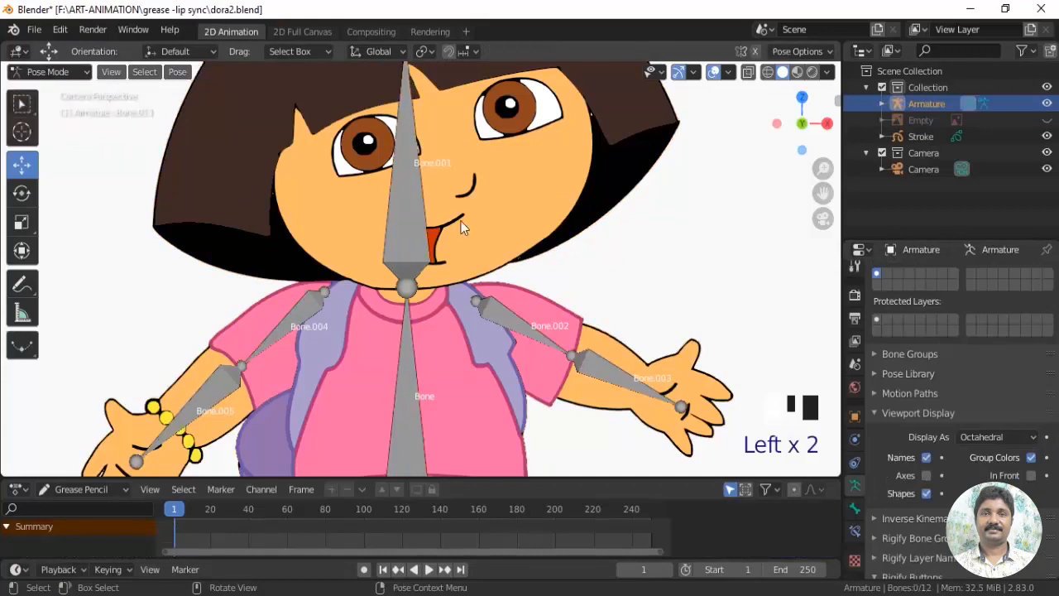
scroll(397, 239, down, 2)
click(384, 241)
click(22, 192)
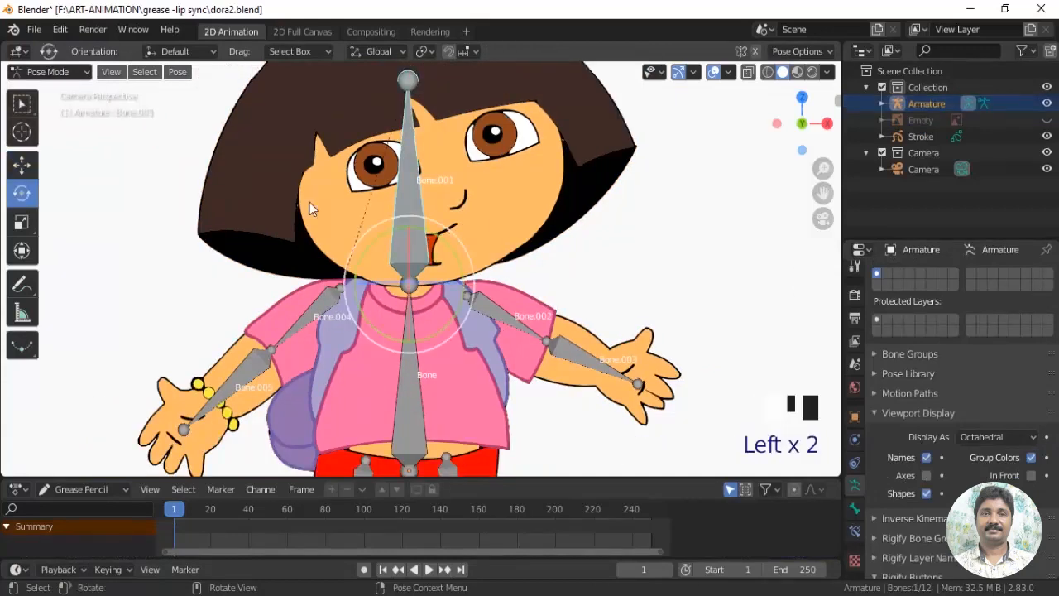
mouse_move(445, 242)
mouse_down()
mouse_move(410, 235)
mouse_move(447, 246)
mouse_up()
shift+middle_drag(447, 245, 476, 197)
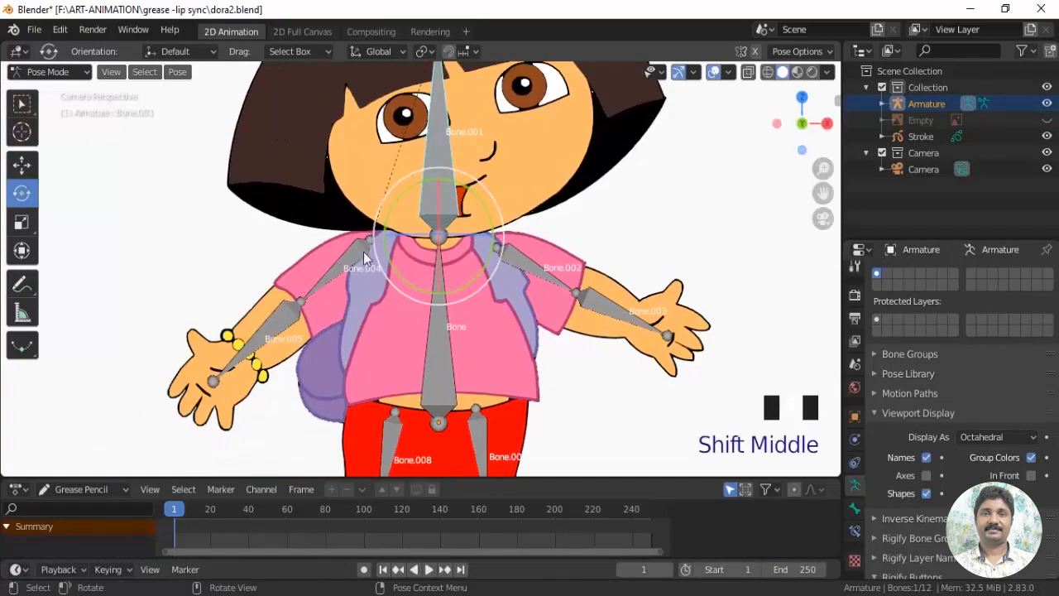
Switch the armature to Edit Mode and clear the parent of the upper arm bone Bone.004
click(48, 72)
click(47, 106)
shift+middle_drag(411, 259, 400, 225)
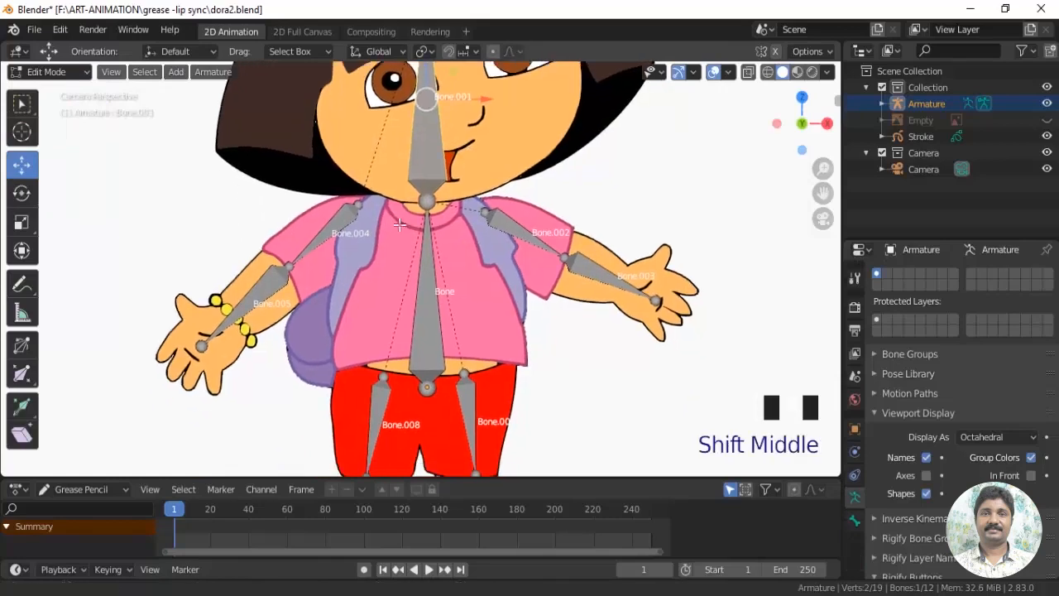
click(340, 225)
shift+middle_drag(413, 64, 413, 114)
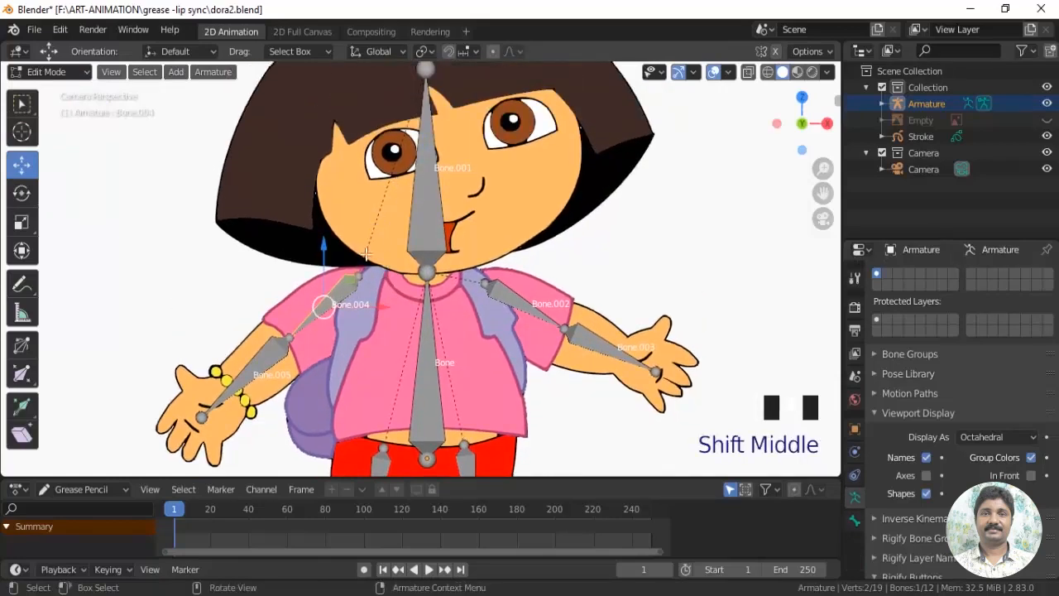
key(alt+p)
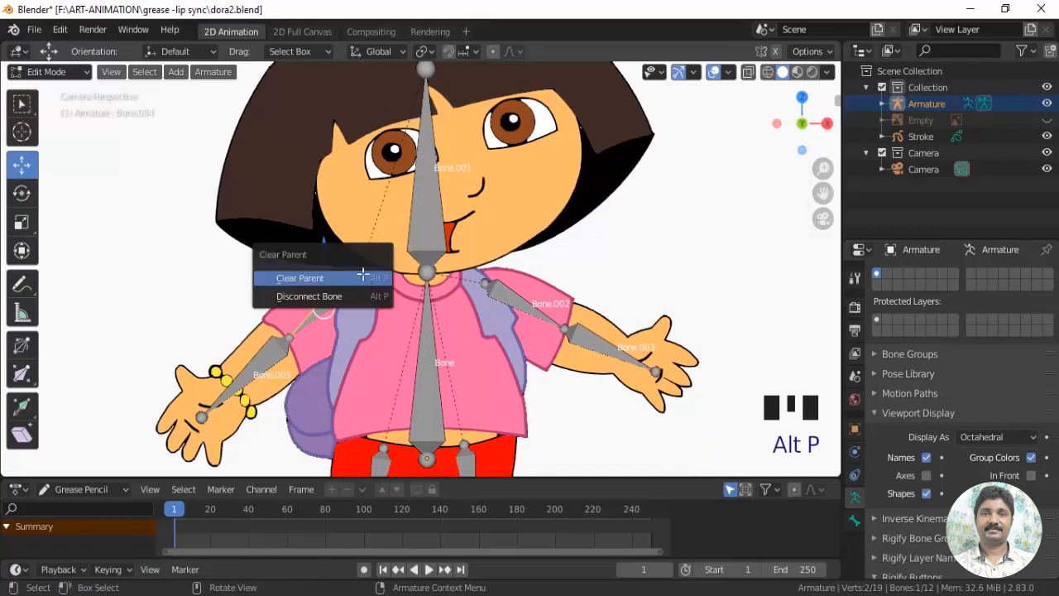
click(362, 278)
Parent Bone.004 to the torso bone named Bone with Keep Offset
scroll(377, 303, up, 2)
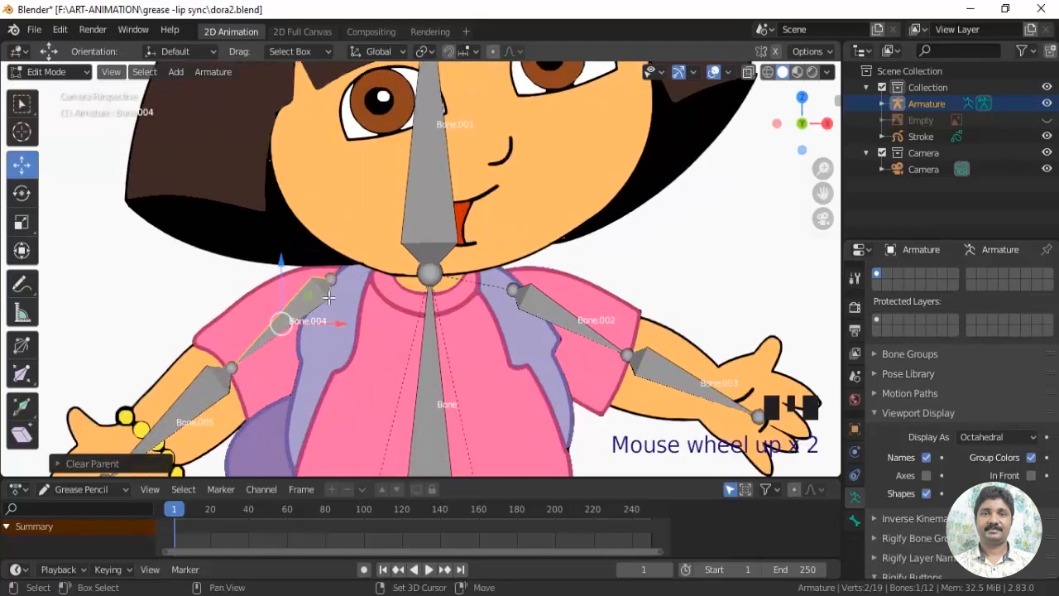
shift+click(428, 332)
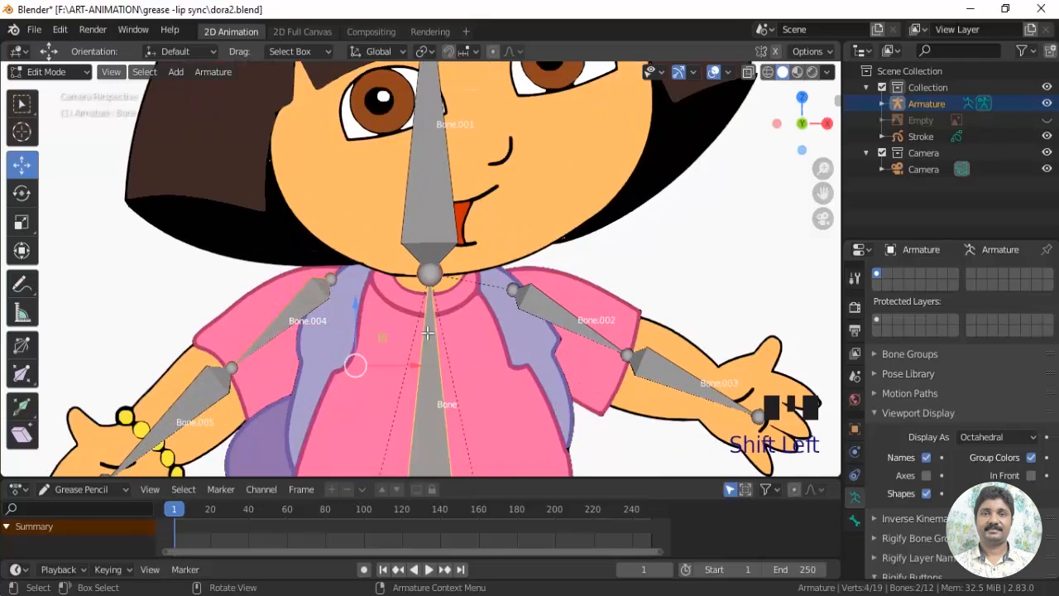
key(ctrl+p)
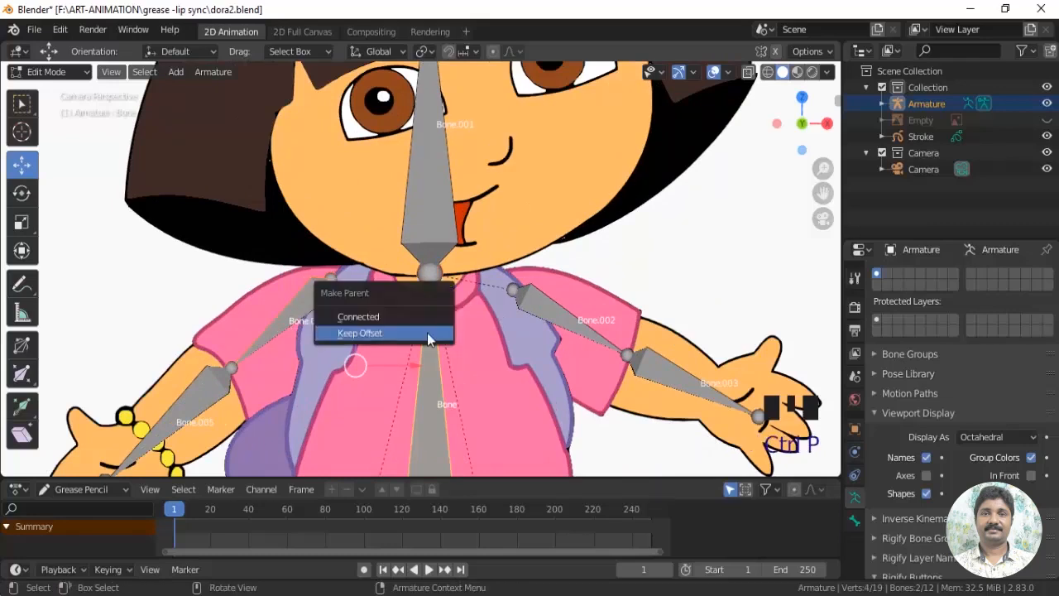
click(428, 335)
Test the head bone Bone.001 again by rotating it in Pose Mode, and undo the rotation
scroll(401, 287, down, 3)
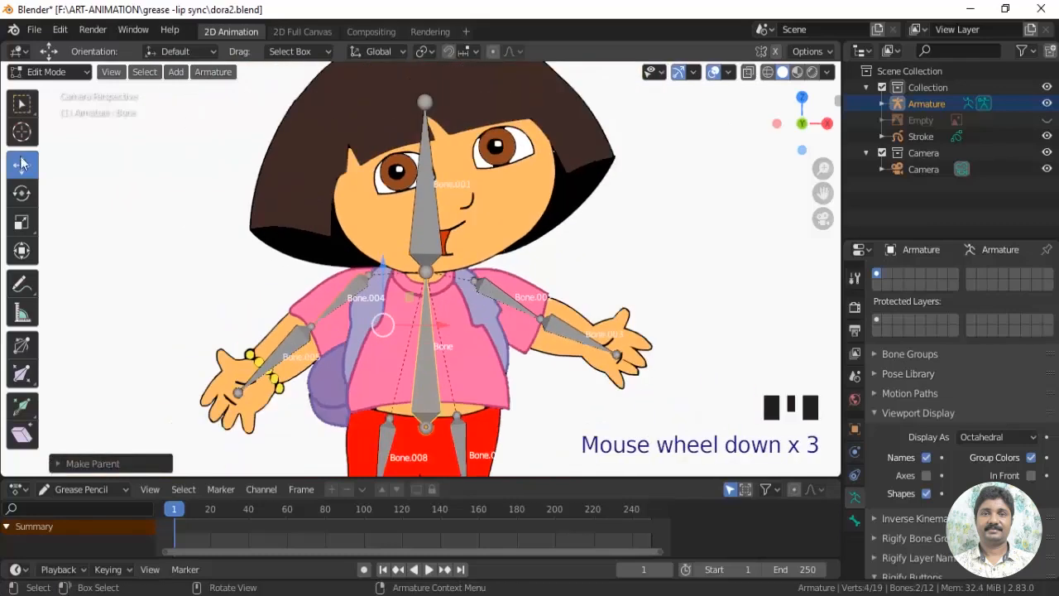
click(33, 72)
click(42, 124)
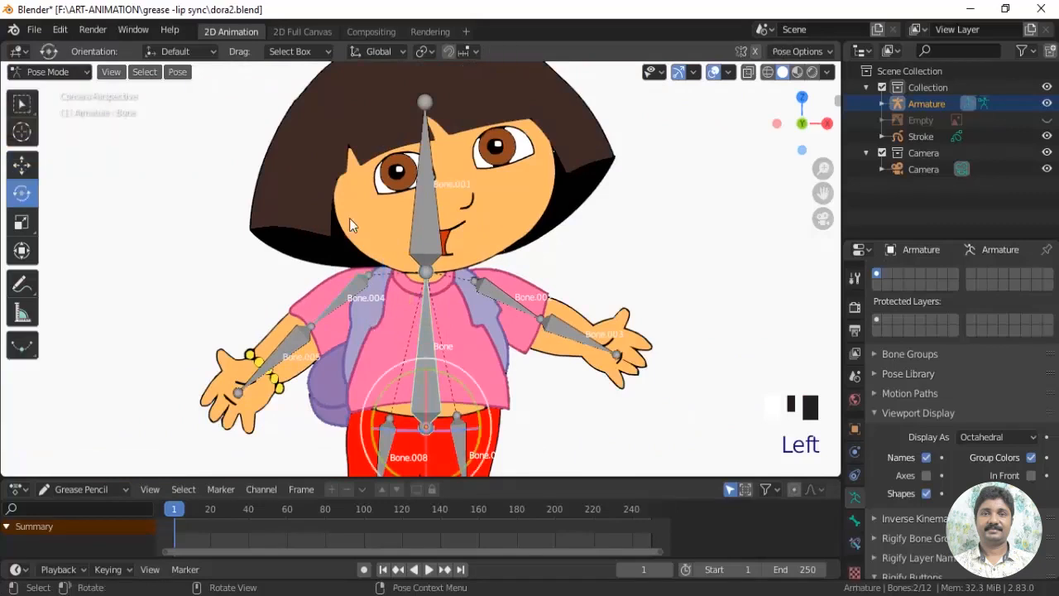
click(432, 245)
drag(434, 244, 457, 240)
key(ctrl+z)
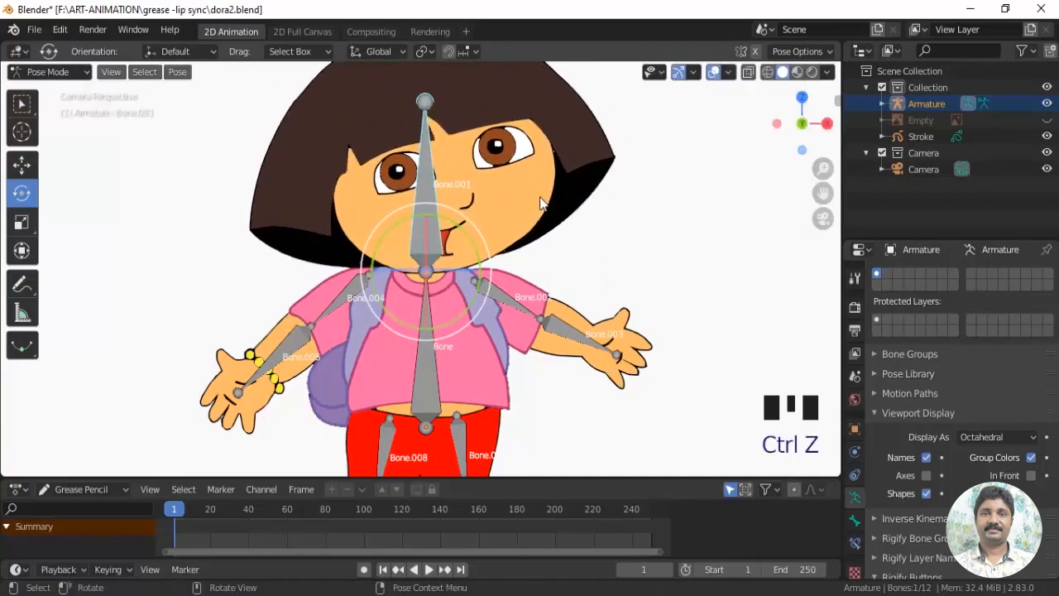
Return the armature to Object Mode and select the Stroke object
click(50, 72)
click(51, 91)
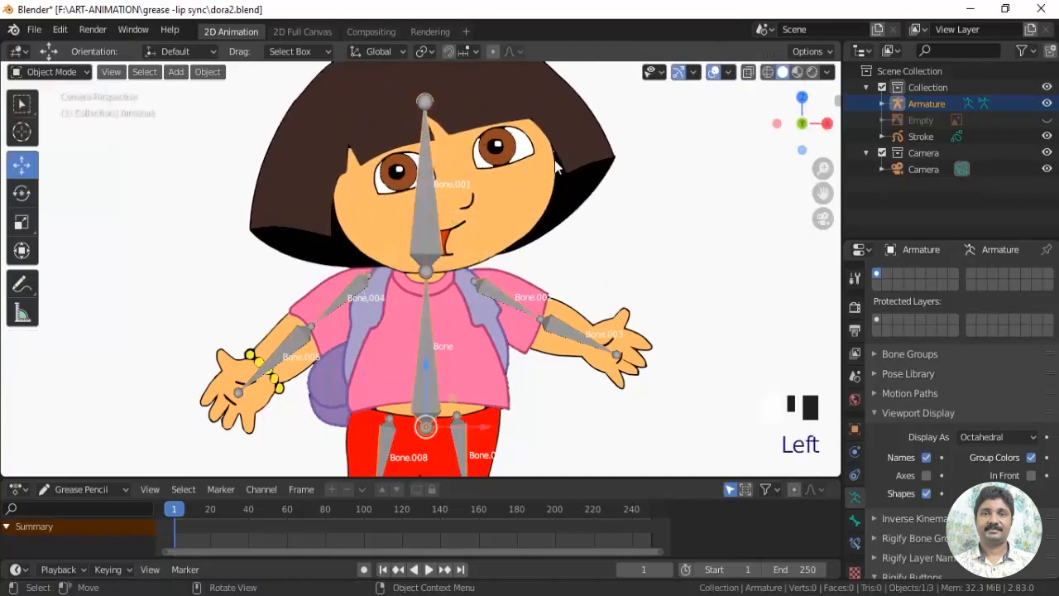
click(556, 166)
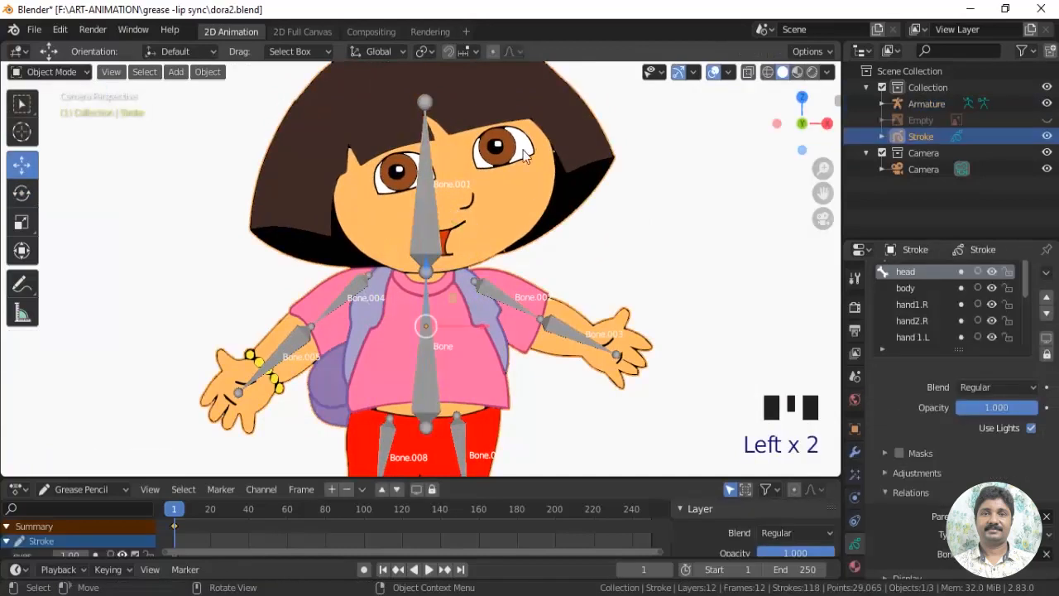
Parent the body layer to the Armature with type Bone, using the torso bone named Bone
click(904, 287)
shift+middle_drag(595, 356, 419, 291)
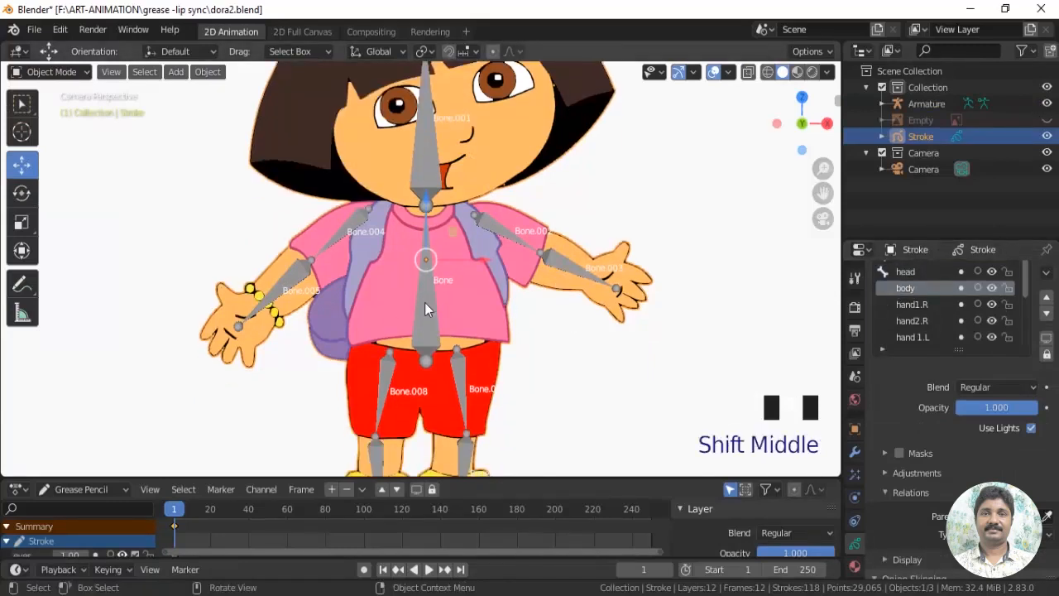
scroll(442, 319, up, 4)
scroll(488, 319, down, 3)
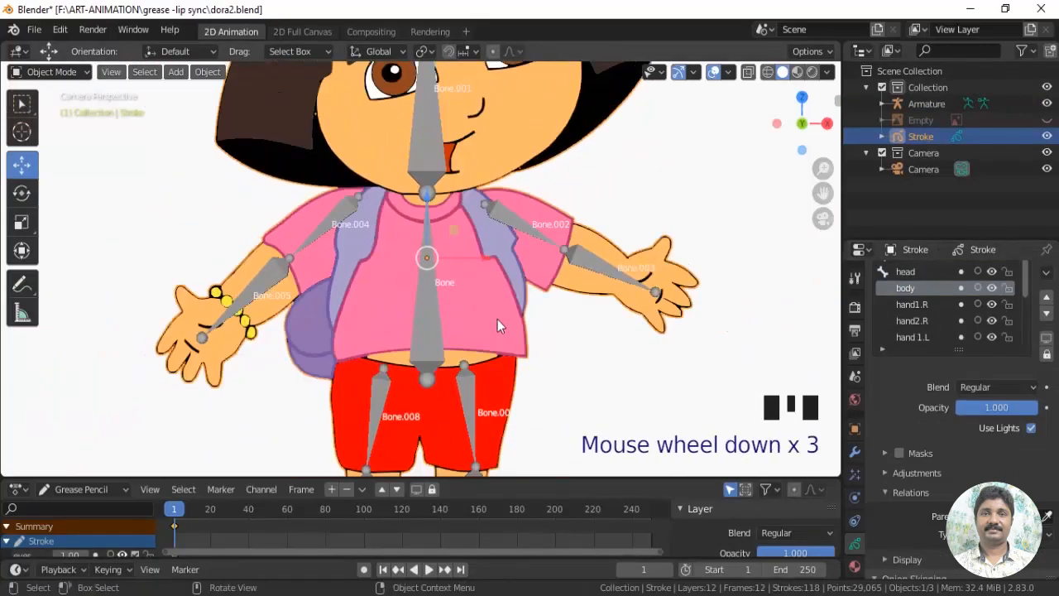
scroll(986, 456, down, 2)
click(989, 451)
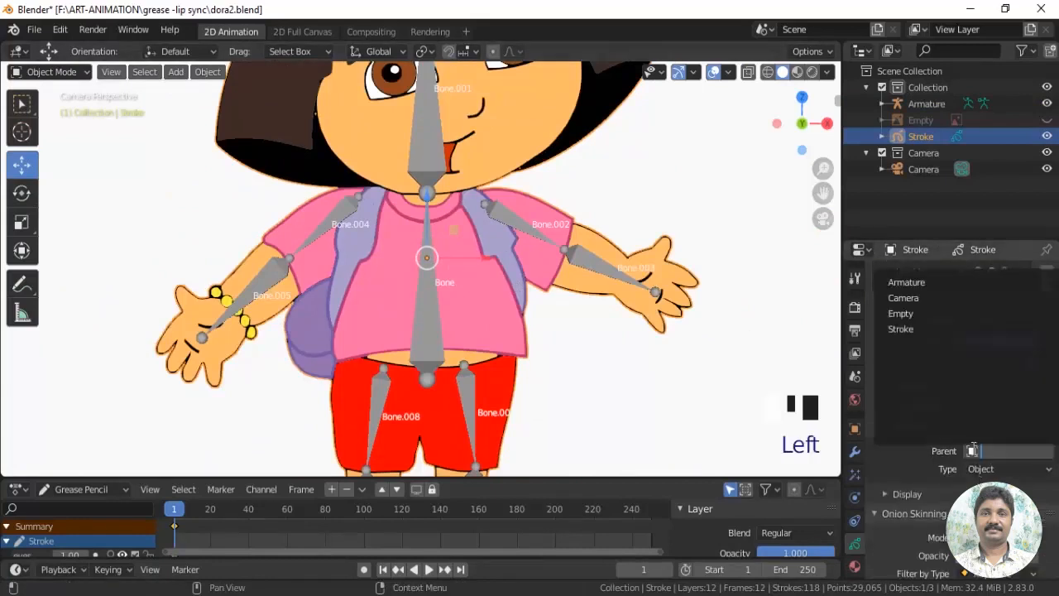
click(916, 288)
click(971, 472)
click(978, 523)
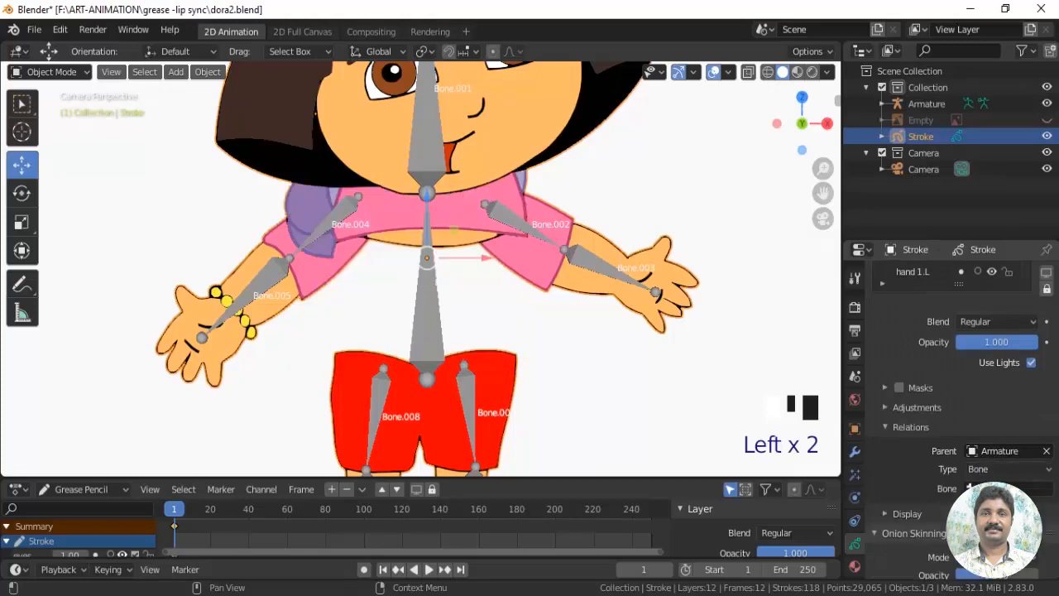
click(997, 488)
click(890, 321)
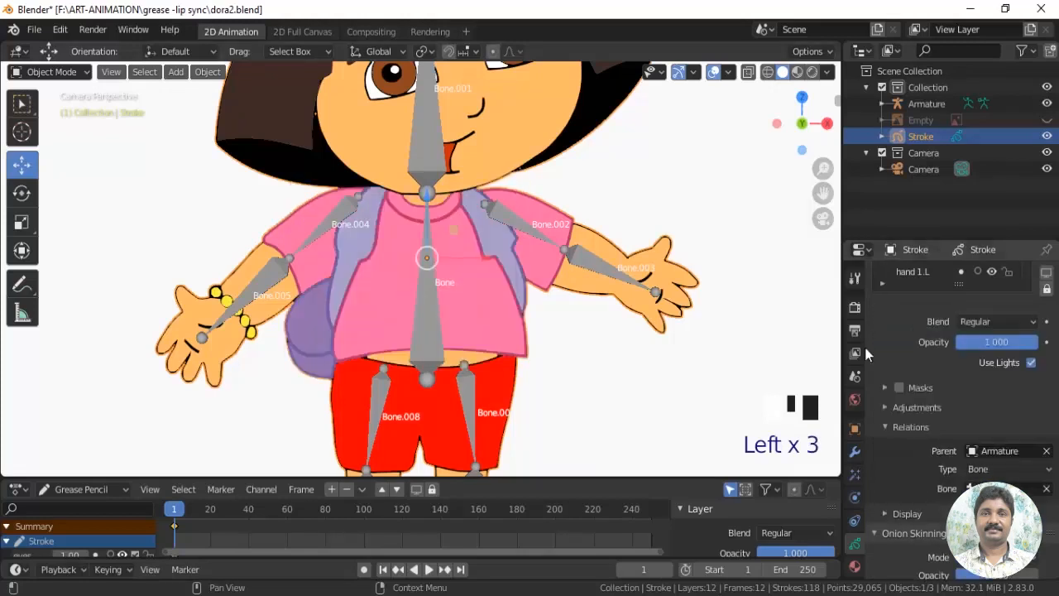
Select the hand1.R layer and toggle its visibility to check which arm part it holds
shift+middle_drag(557, 316, 485, 323)
scroll(510, 337, up, 2)
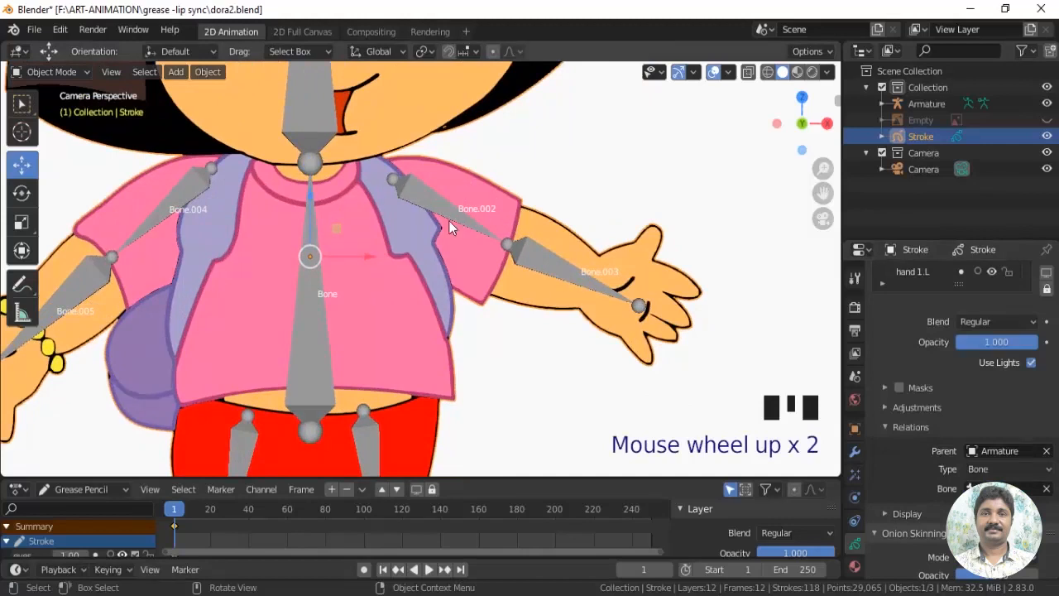
scroll(970, 293, up, 2)
scroll(946, 308, up, 4)
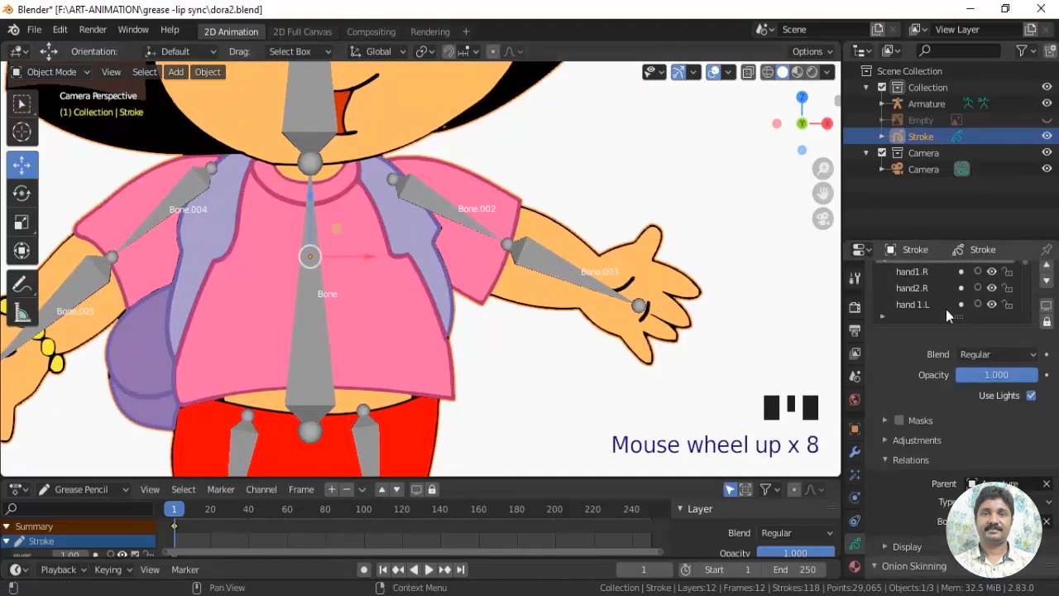
drag(1054, 376, 1056, 301)
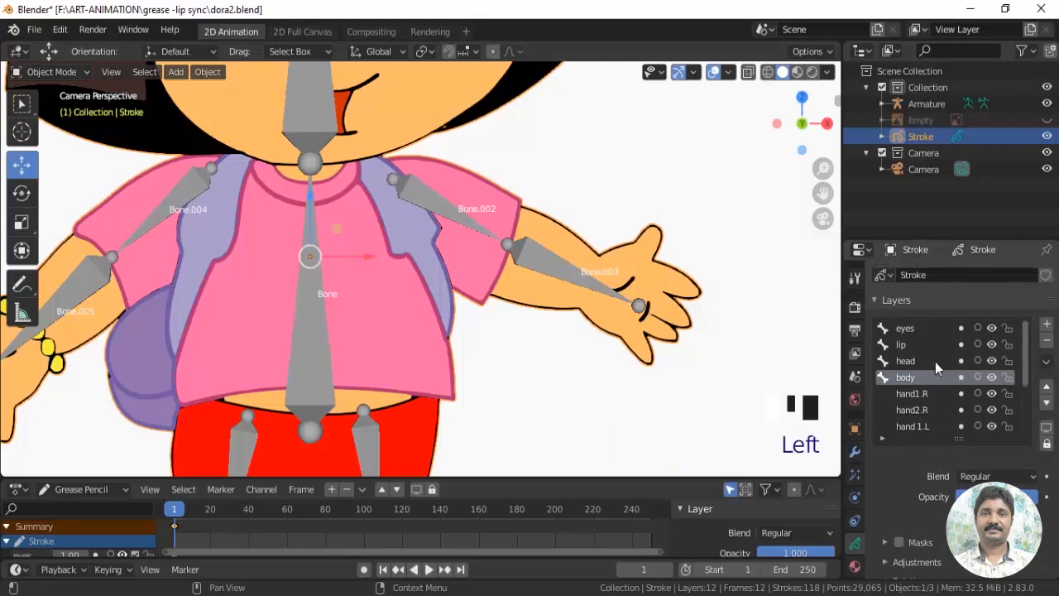
click(912, 394)
click(993, 393)
click(994, 393)
click(994, 393)
click(994, 393)
click(994, 393)
click(994, 393)
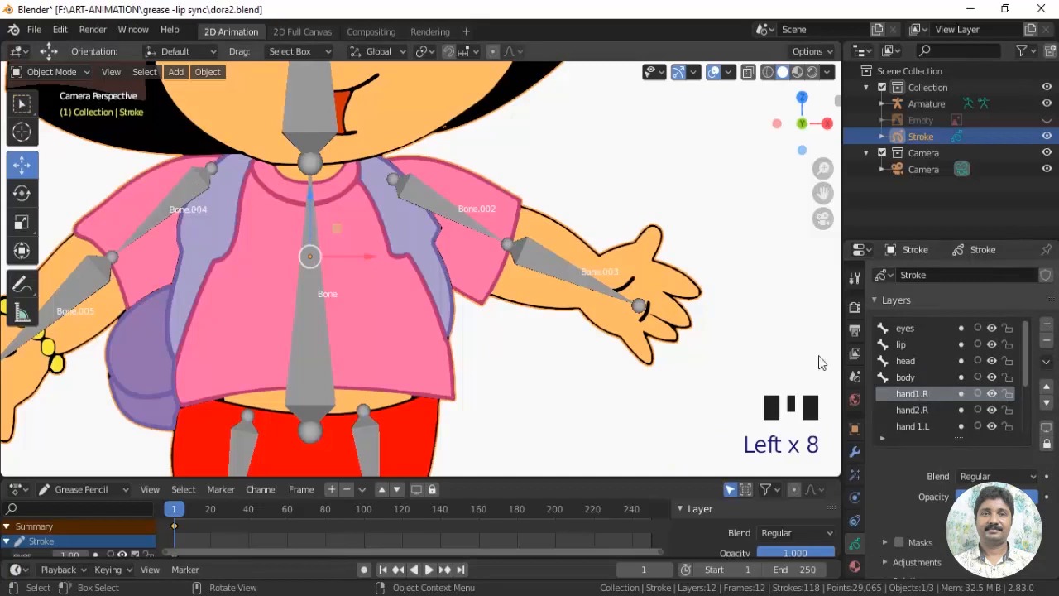
Parent the hand1.R layer to the Armature with type Bone, using the upper arm bone Bone.004
scroll(960, 423, down, 3)
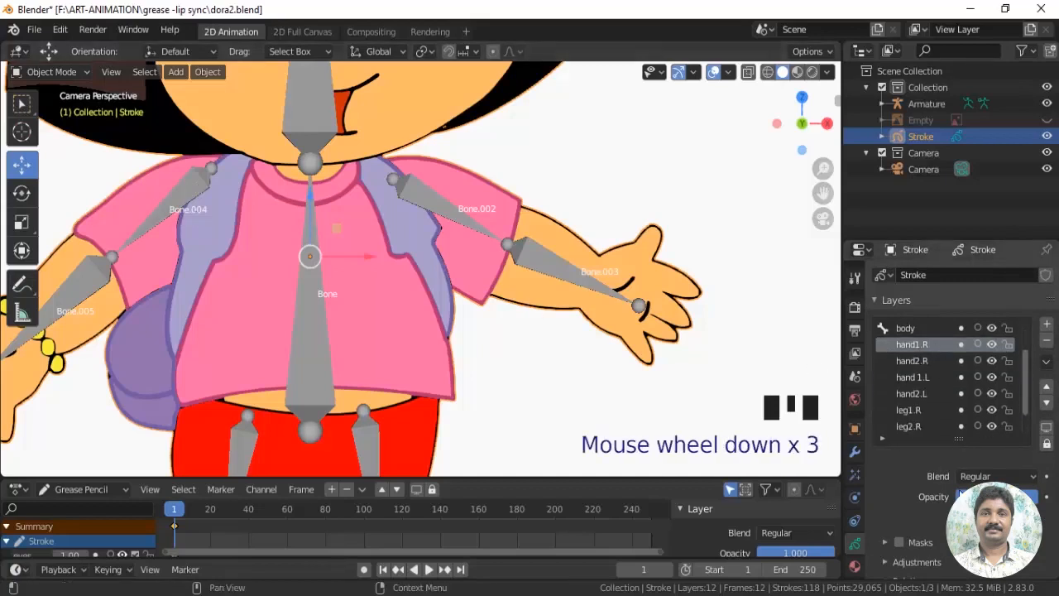
scroll(952, 373, down, 3)
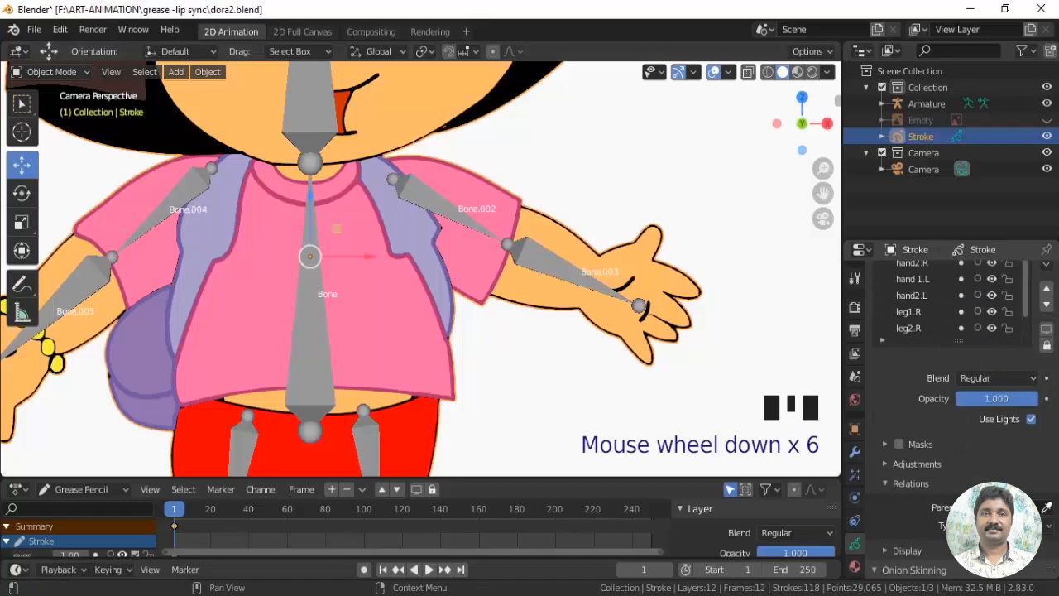
click(977, 507)
click(918, 340)
click(989, 525)
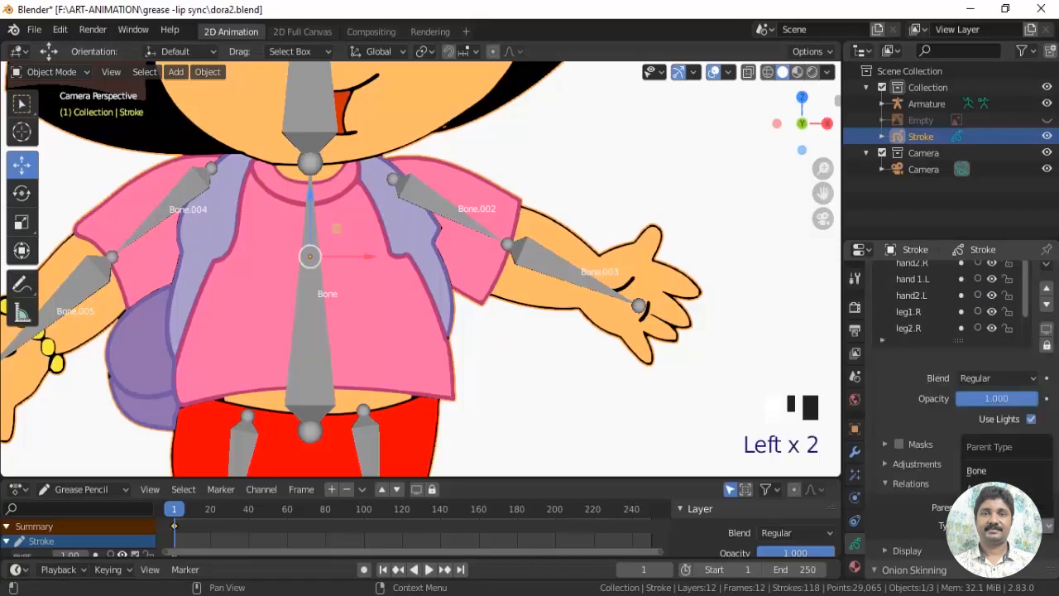
click(981, 477)
click(985, 545)
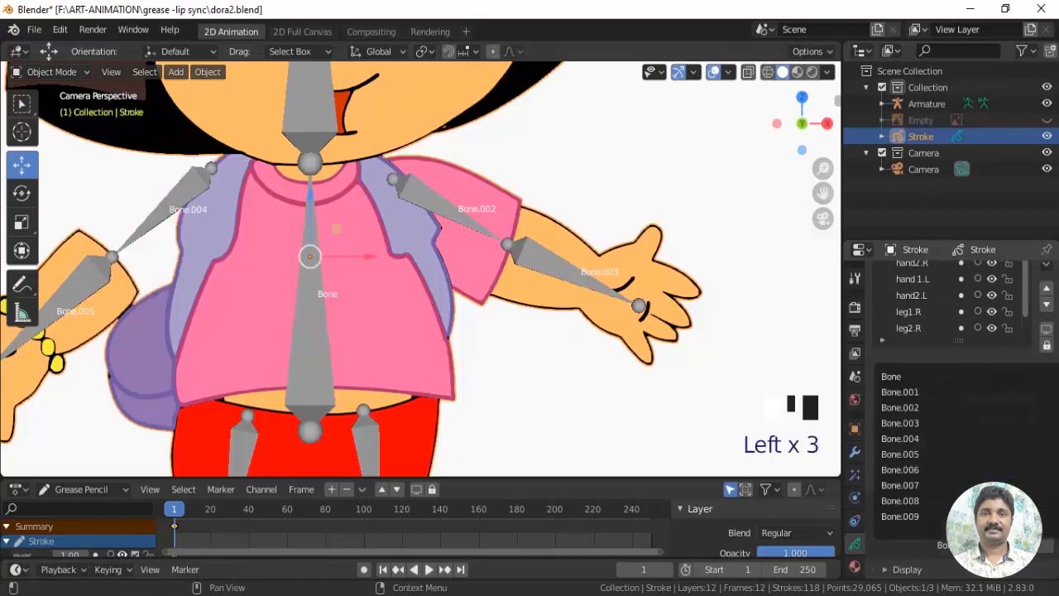
click(910, 439)
Select the hand2.R layer and toggle its visibility to identify the part it holds
shift+middle_drag(514, 433, 643, 421)
drag(1057, 353, 1057, 333)
click(921, 303)
click(992, 303)
click(991, 302)
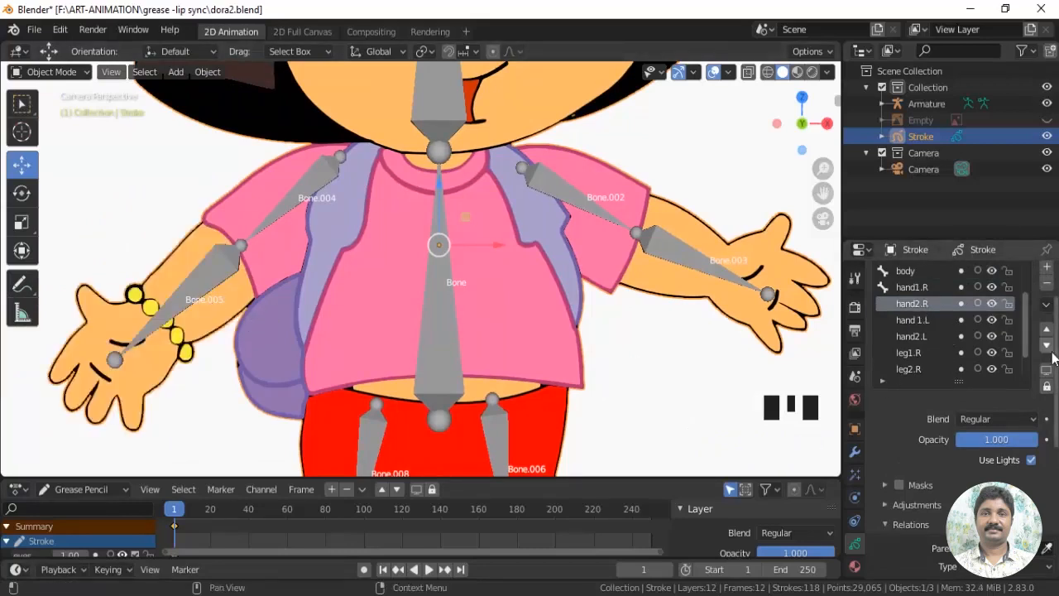
Parent the hand2.R layer to the Armature with type Bone, using the forearm bone Bone.005
drag(1057, 408, 1057, 425)
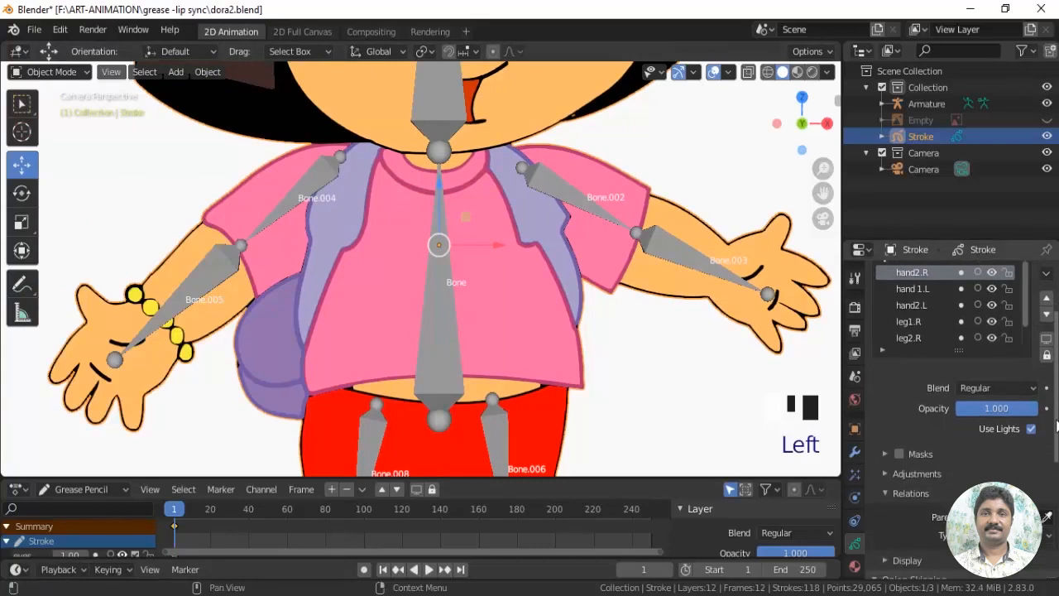
scroll(1056, 431, up, 1)
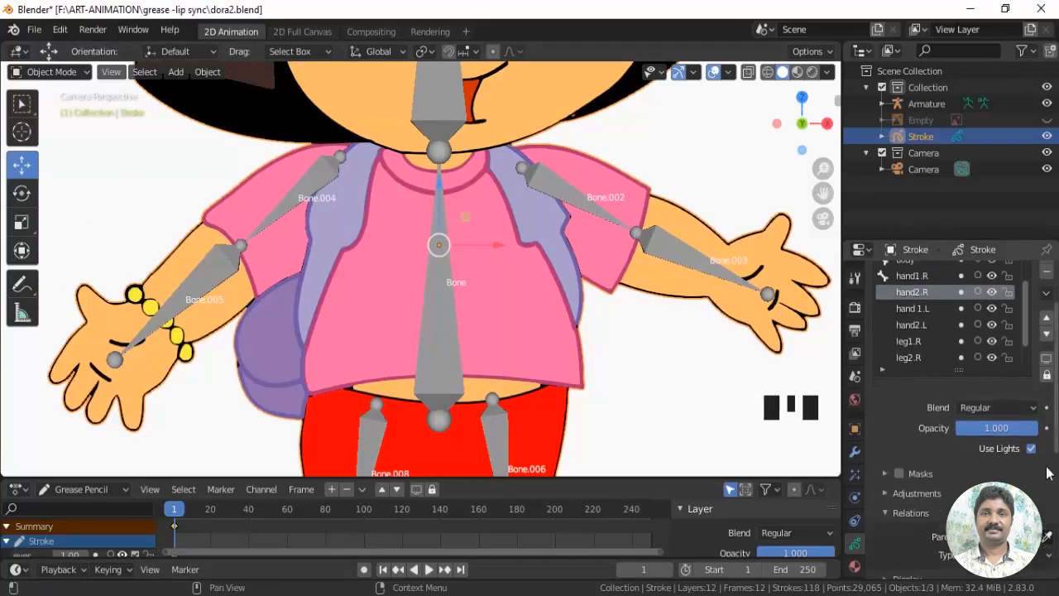
drag(1056, 432, 1057, 447)
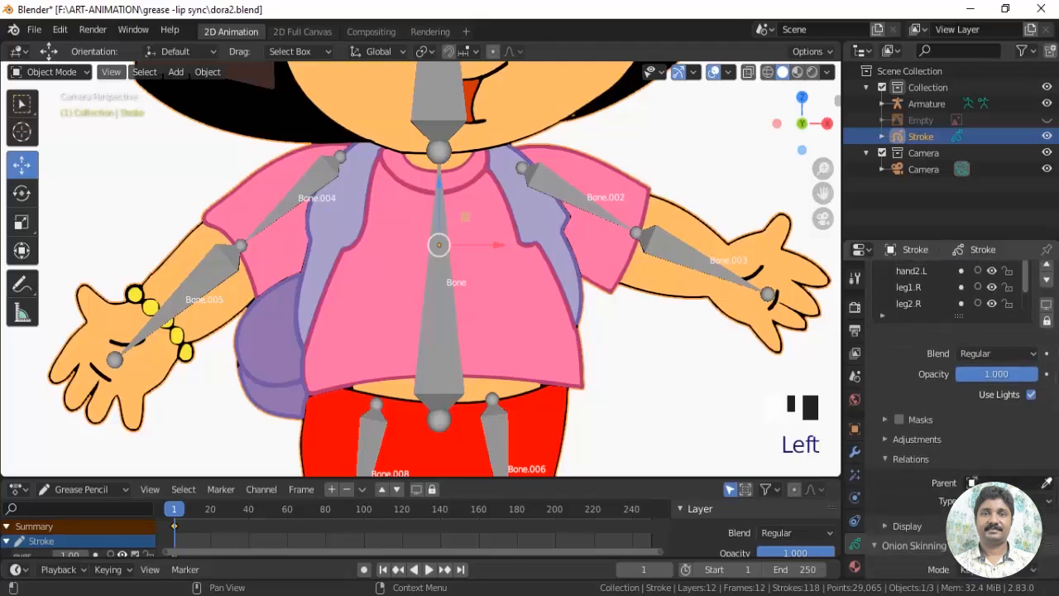
click(973, 483)
click(910, 314)
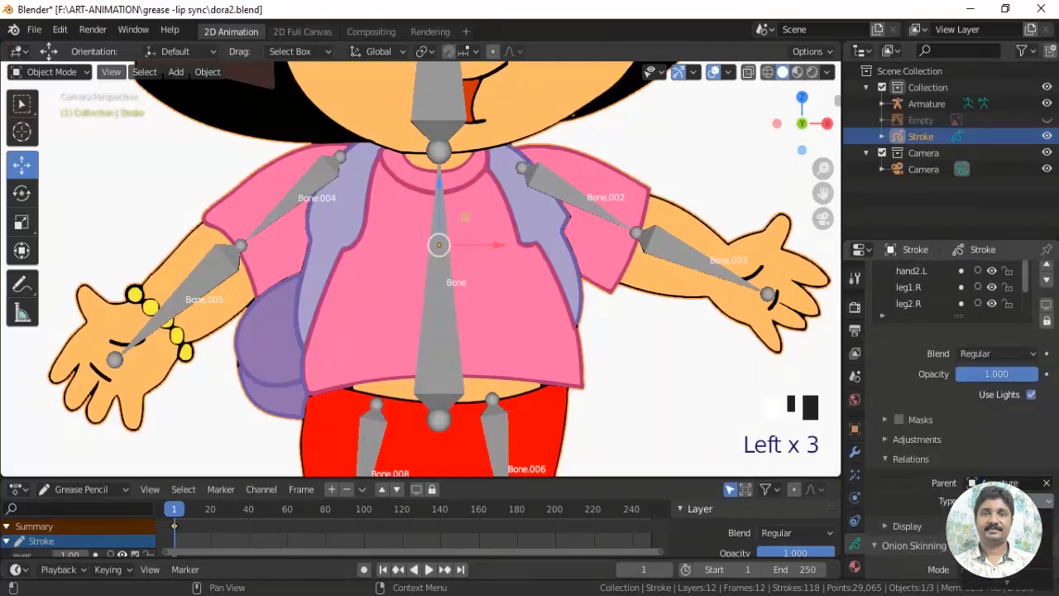
click(985, 555)
click(981, 521)
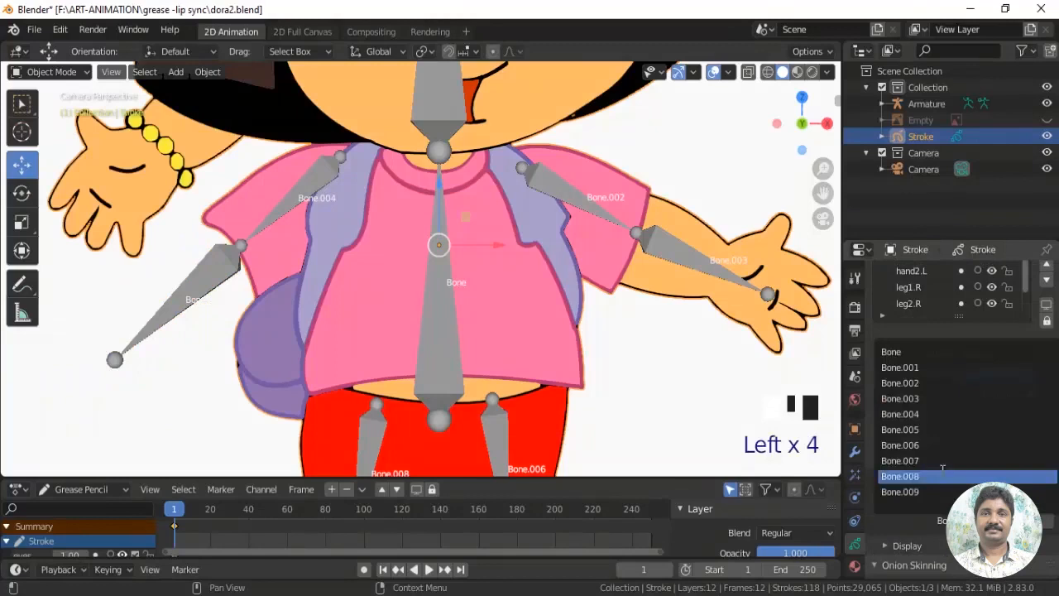
click(911, 431)
Check the hand 1.L layer's visibility and parent it to the Armature with type Bone, using the upper arm bone Bone.002
shift+middle_drag(295, 332, 113, 332)
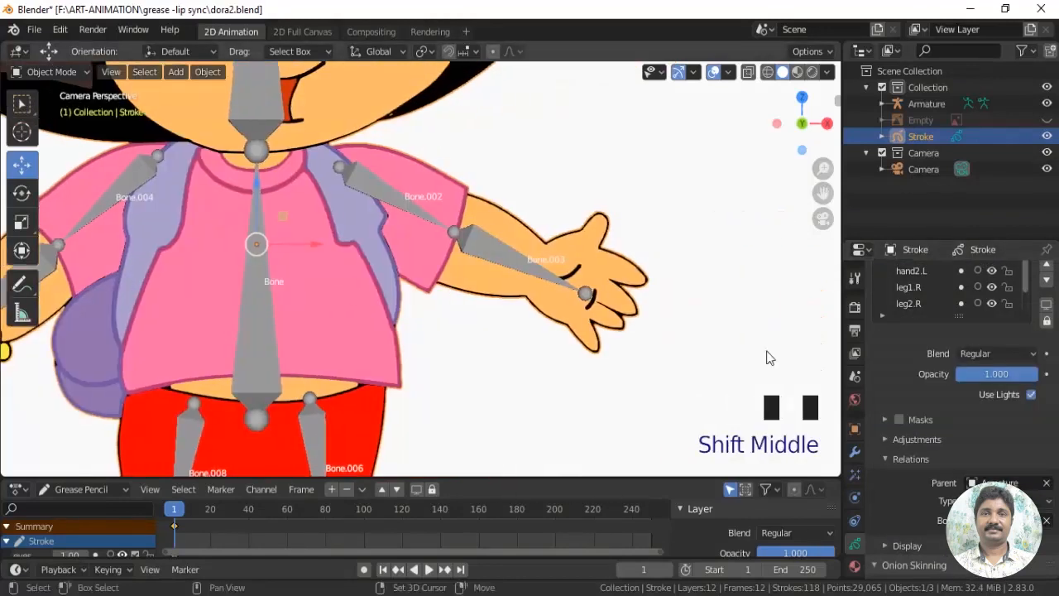
drag(1058, 376, 1058, 339)
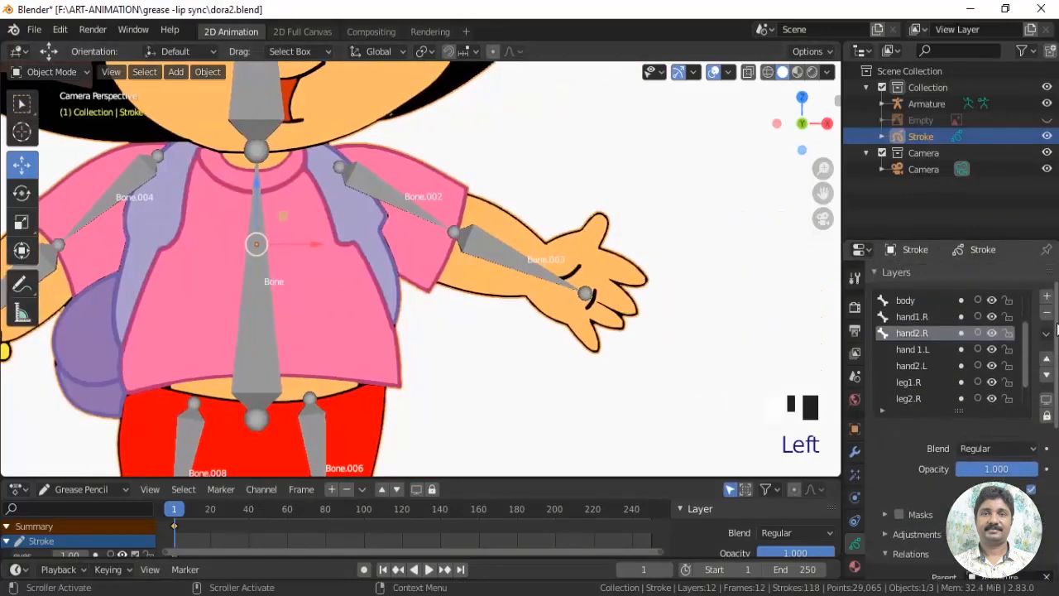
click(907, 350)
click(993, 349)
click(992, 349)
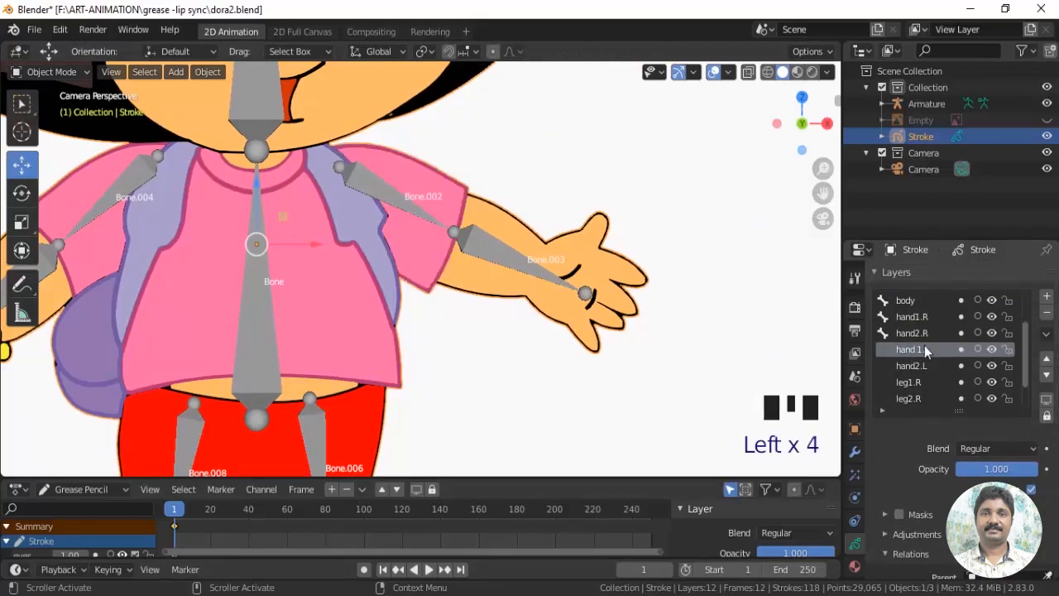
drag(1051, 364, 1051, 405)
click(975, 452)
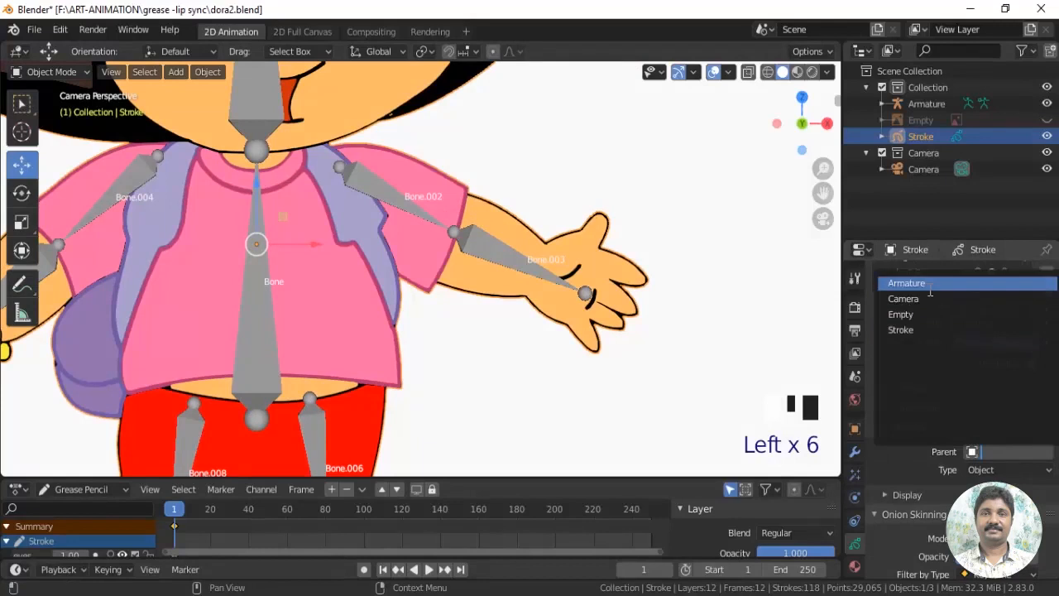
click(907, 283)
click(985, 524)
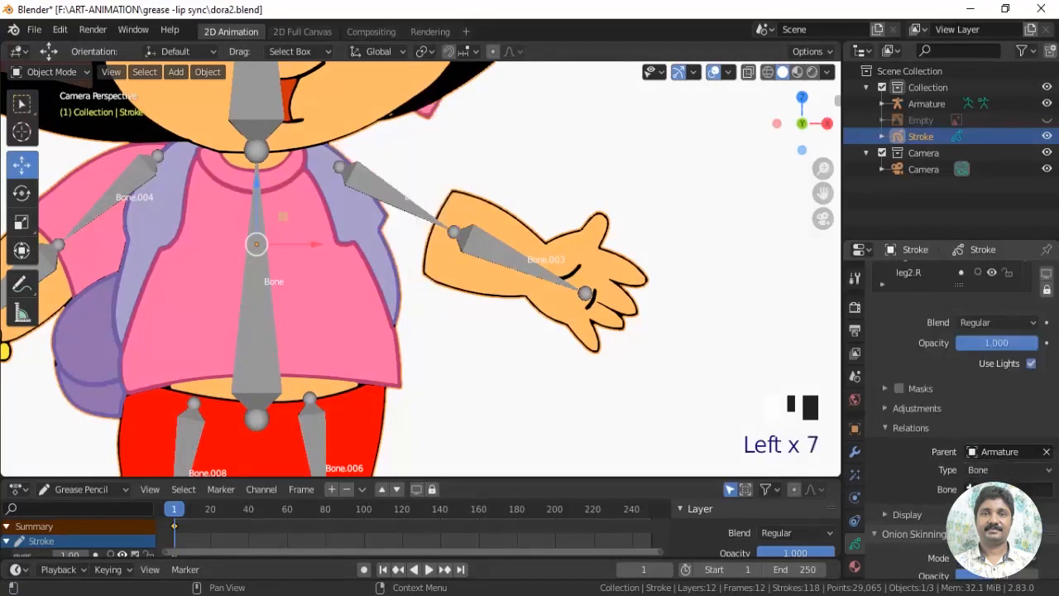
click(985, 489)
click(914, 354)
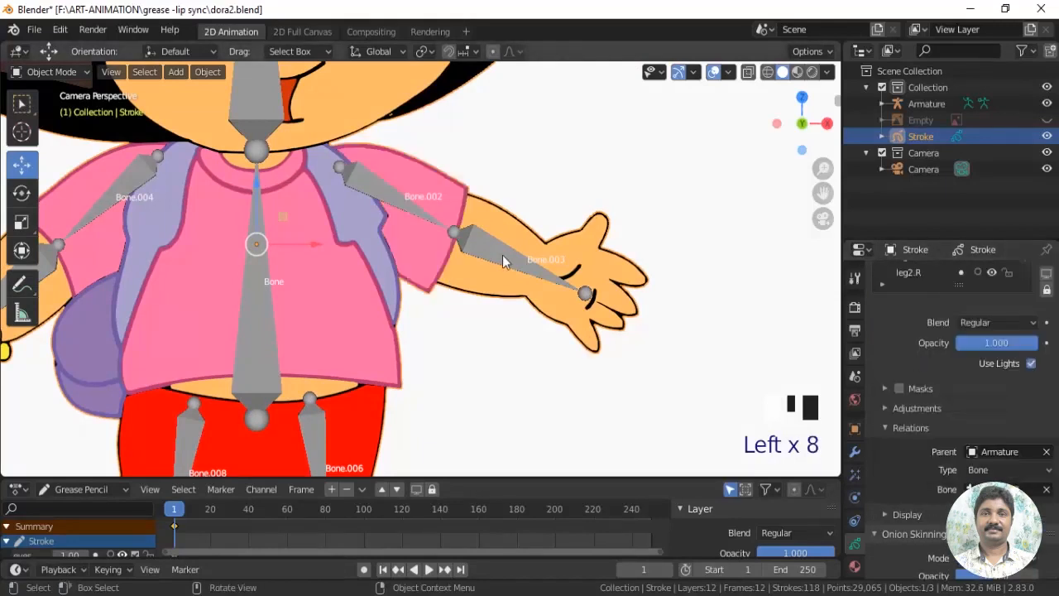
Parent the hand2.L layer to the Armature with type Bone, using the forearm bone Bone.003
mouse_move(1057, 416)
mouse_down()
mouse_move(1056, 383)
mouse_move(1056, 430)
mouse_up()
click(924, 312)
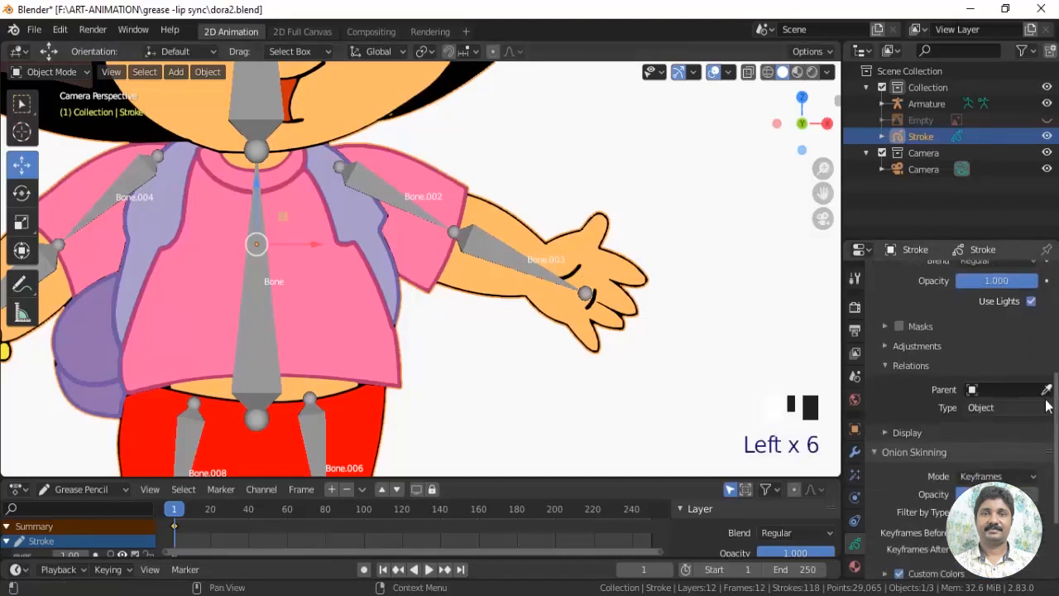
click(980, 389)
click(907, 414)
click(1006, 407)
click(974, 468)
click(979, 429)
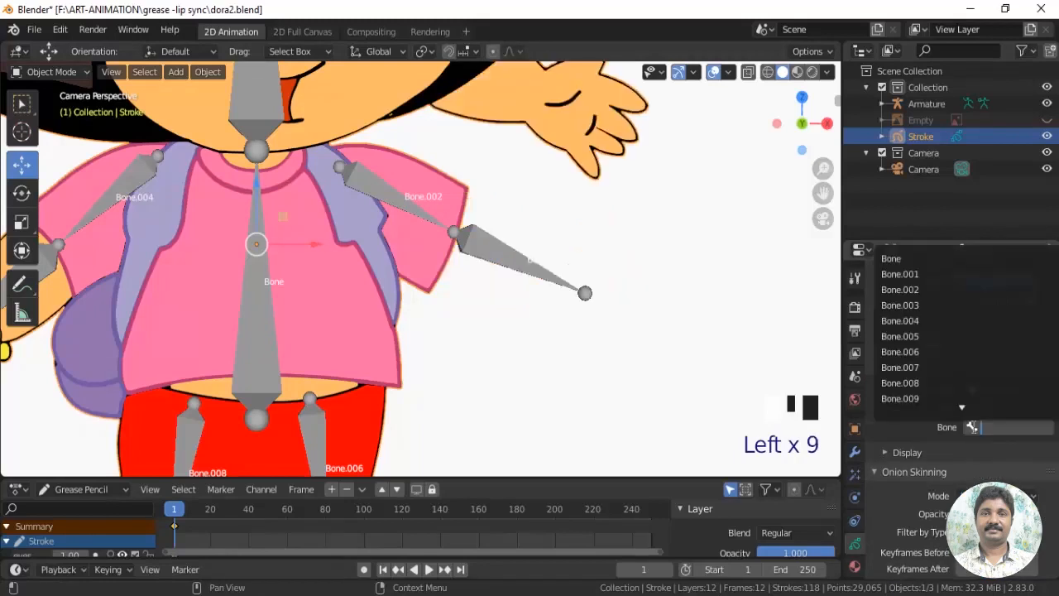
click(923, 308)
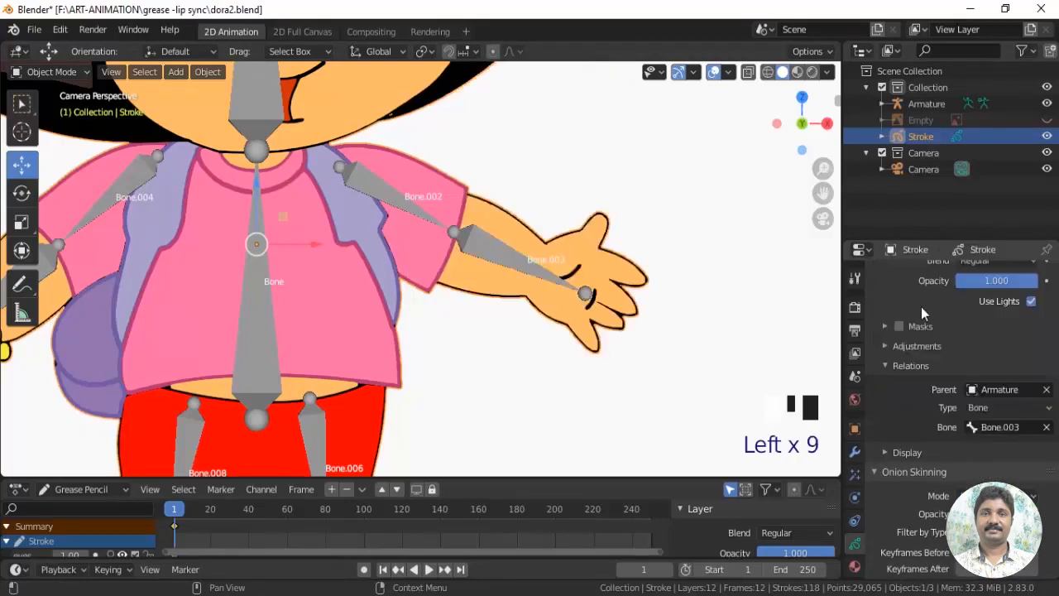
Check the leg1.R layer's visibility and parent it to the Armature with type Bone, using the thigh bone Bone.008
drag(1056, 383, 1057, 323)
shift+middle_drag(491, 393, 634, 118)
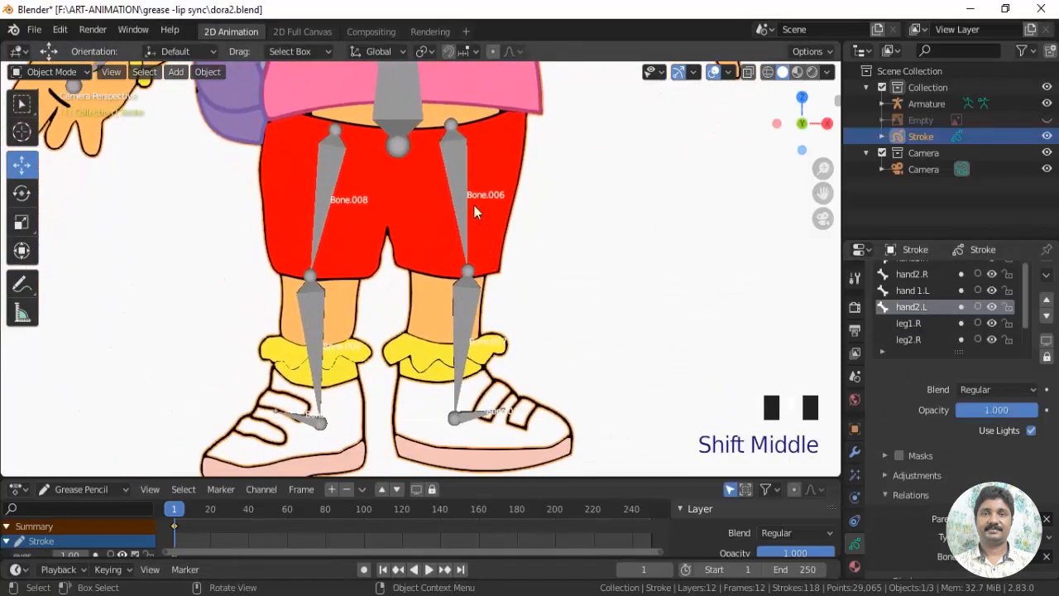
click(891, 328)
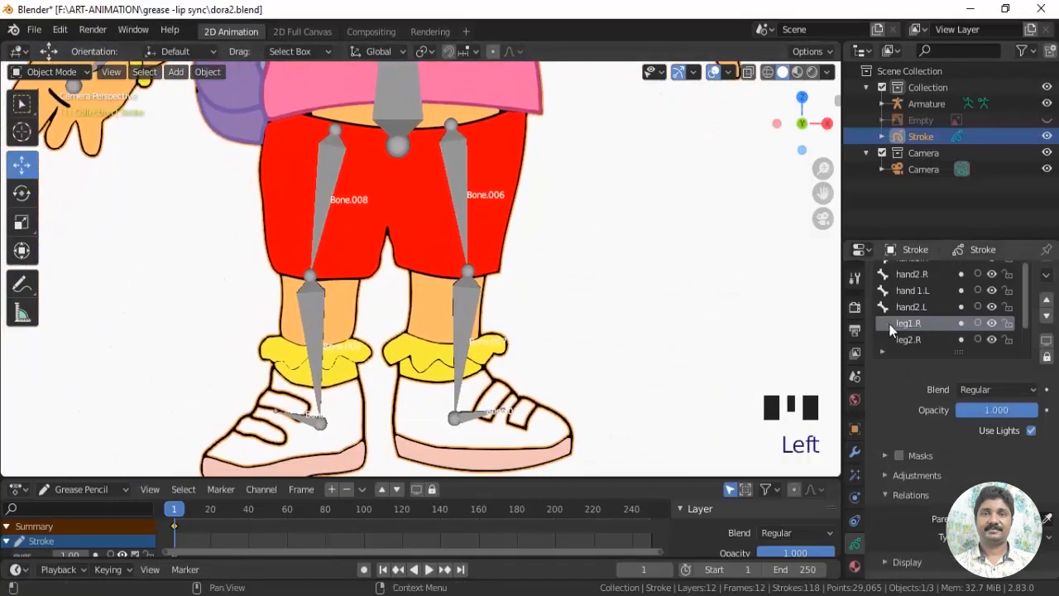
click(992, 323)
click(991, 322)
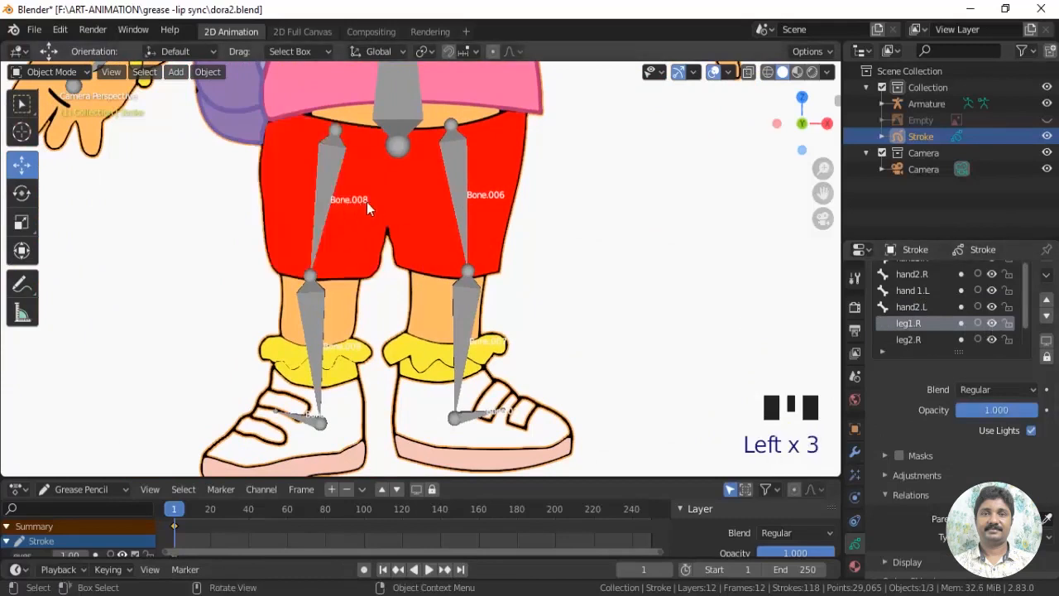
drag(1057, 363, 1055, 410)
click(974, 420)
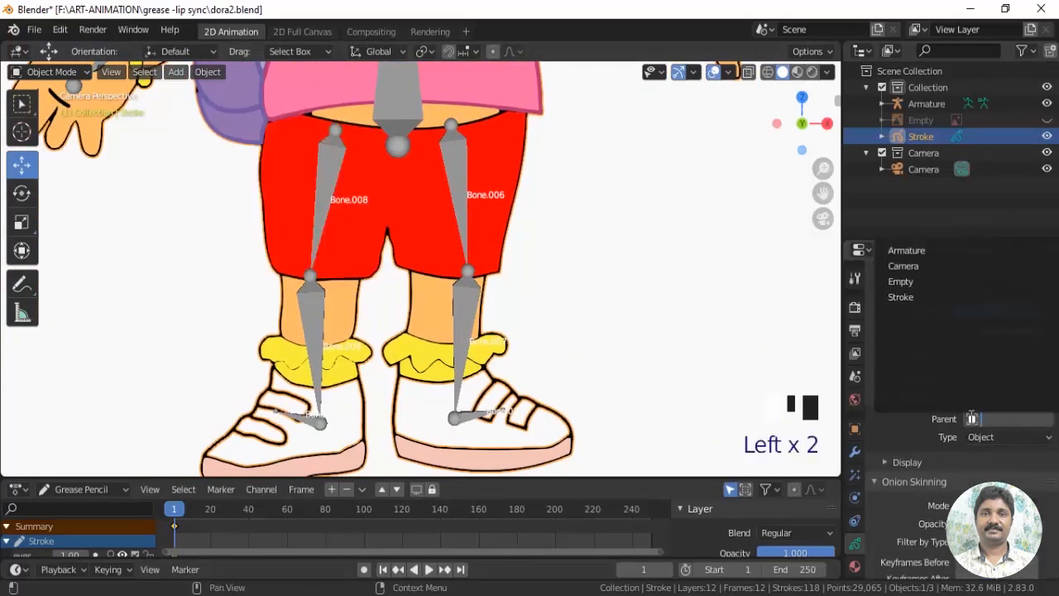
click(898, 247)
click(977, 438)
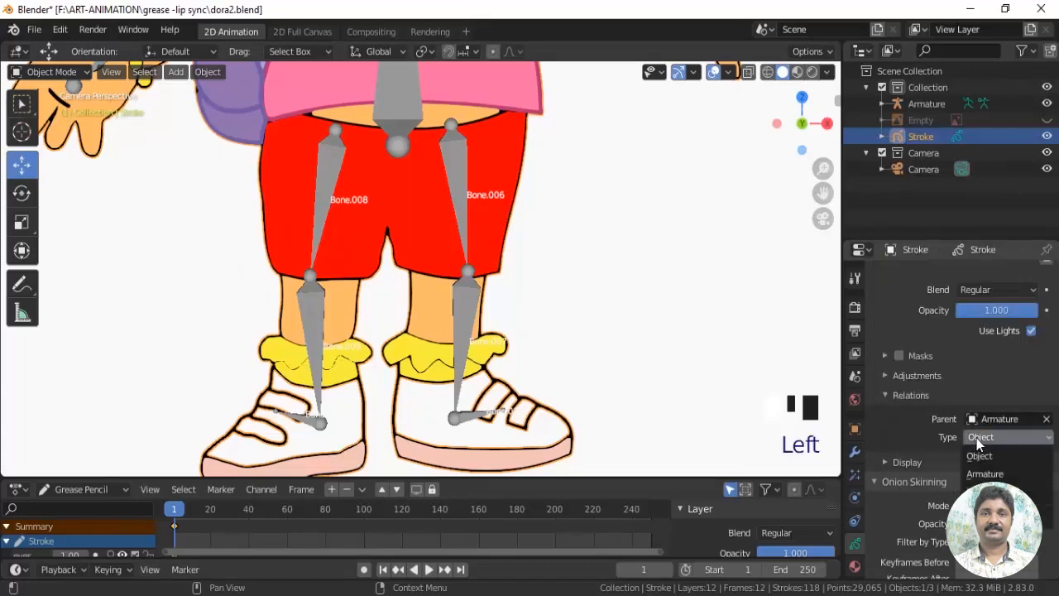
click(984, 491)
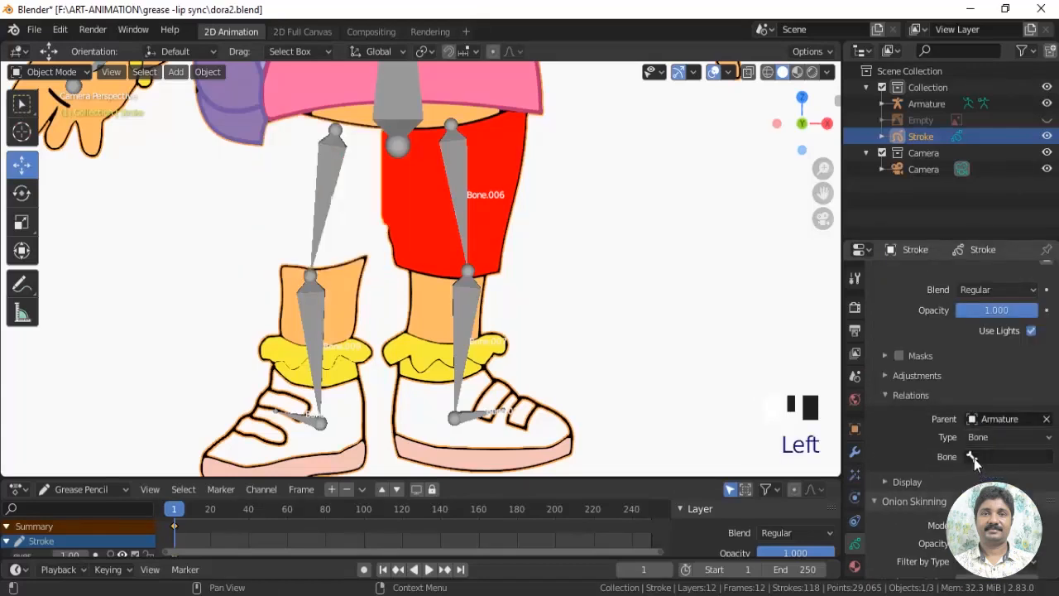
click(974, 458)
click(917, 413)
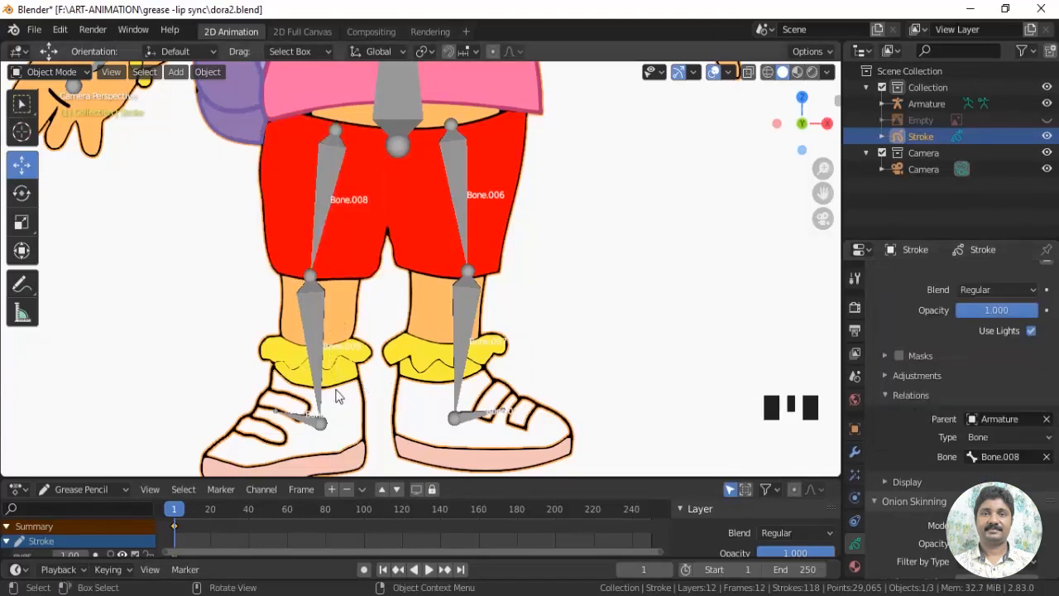
Identify the bone over the character's lower right leg, then select the leg2.R layer and toggle its visibility to check its part
scroll(337, 396, up, 4)
shift+middle_drag(339, 395, 458, 148)
scroll(350, 244, up, 5)
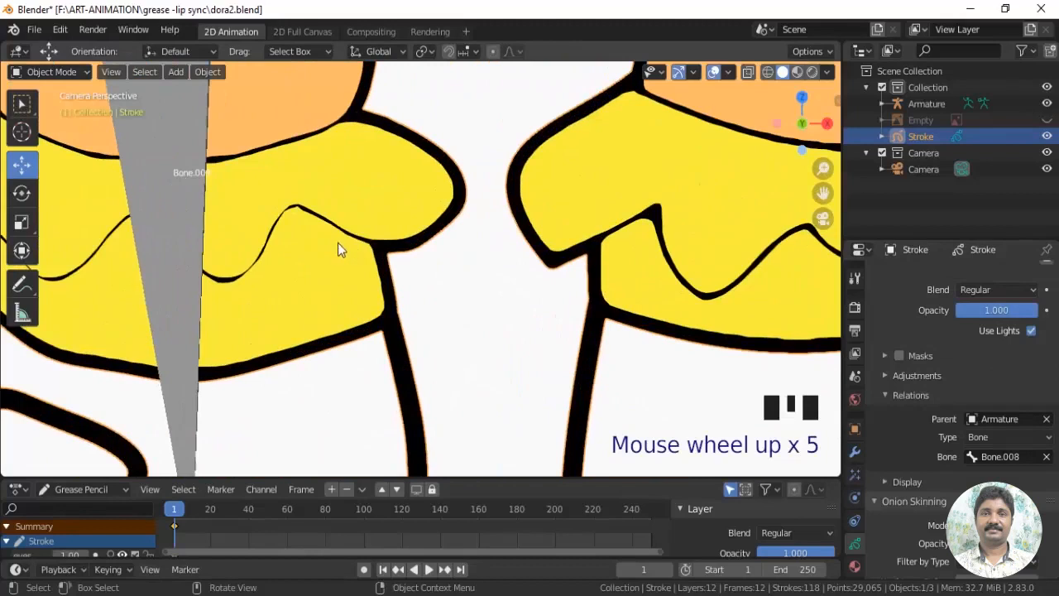
scroll(338, 242, up, 3)
shift+middle_drag(281, 240, 581, 336)
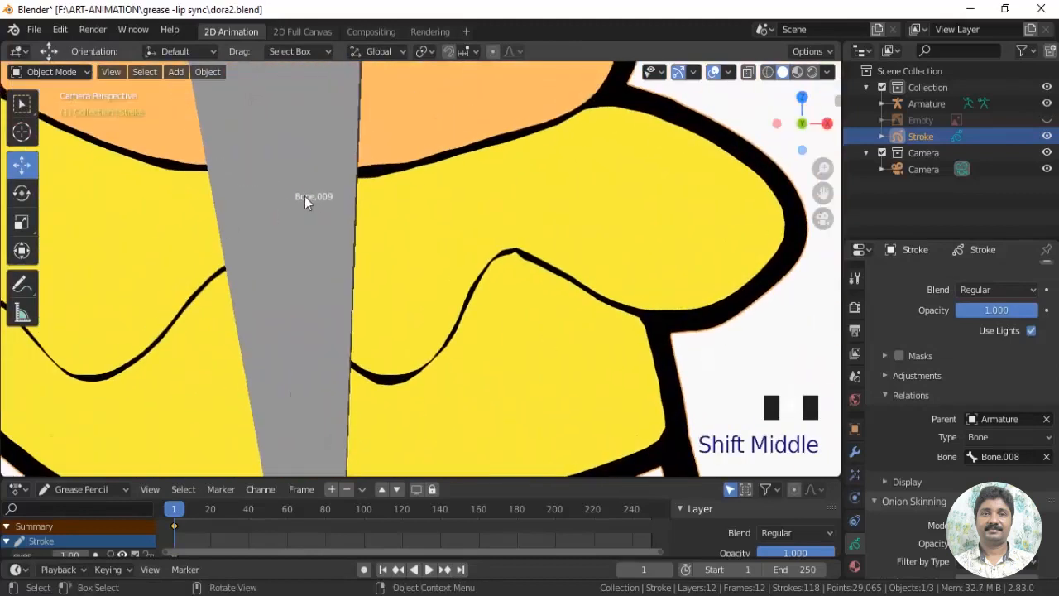
scroll(424, 229, down, 10)
mouse_move(424, 229)
shift+middle_down()
mouse_move(397, 248)
mouse_move(439, 232)
shift+middle_up()
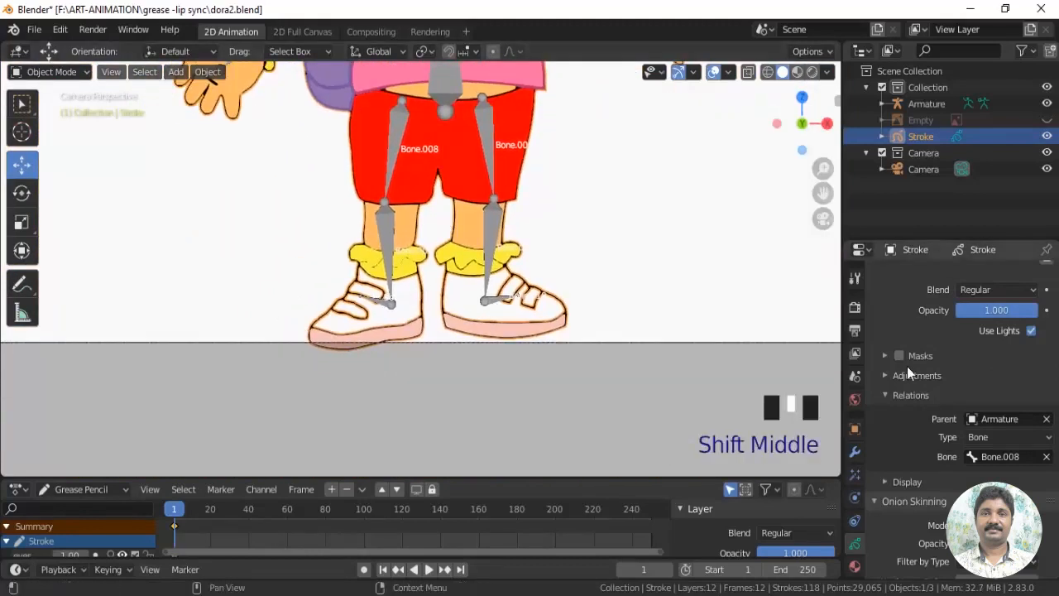
scroll(969, 363, up, 4)
click(910, 370)
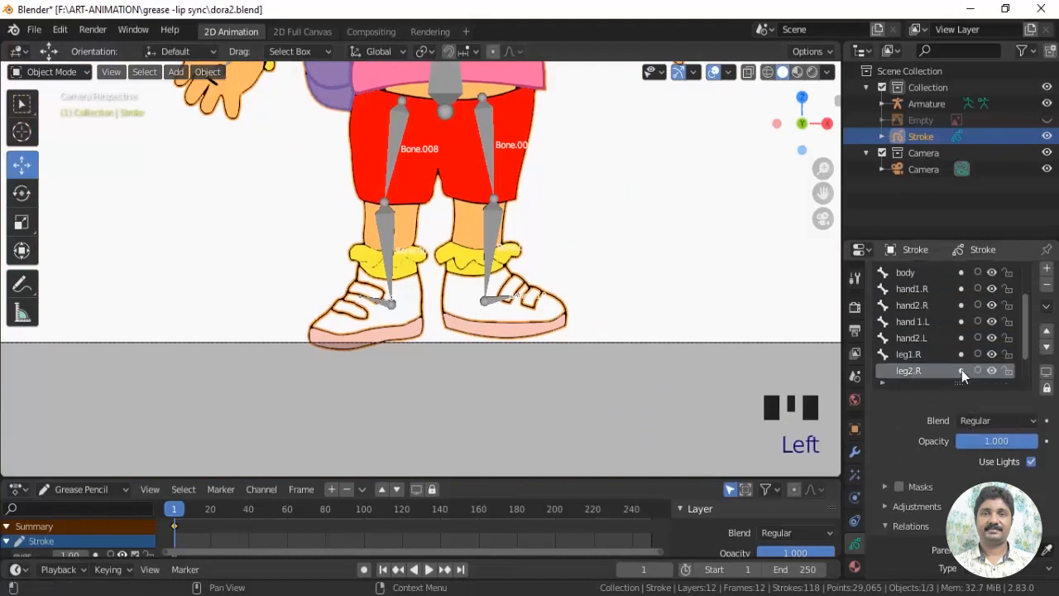
click(992, 371)
click(992, 371)
click(943, 376)
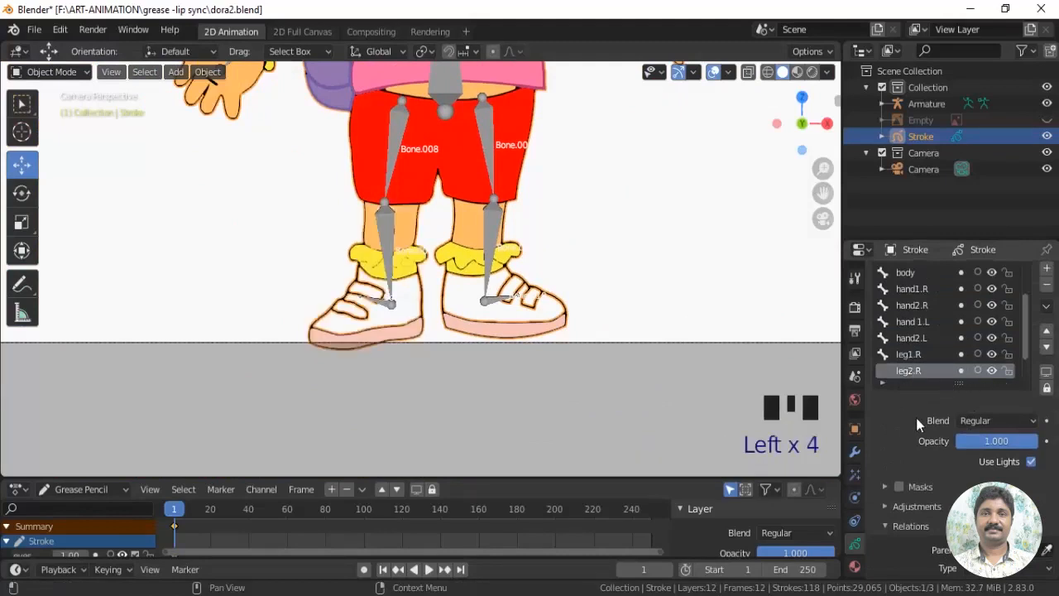
Parent the leg2.R layer to the Armature with type Bone, using the bone over the character's lower right leg
scroll(916, 416, down, 3)
click(972, 451)
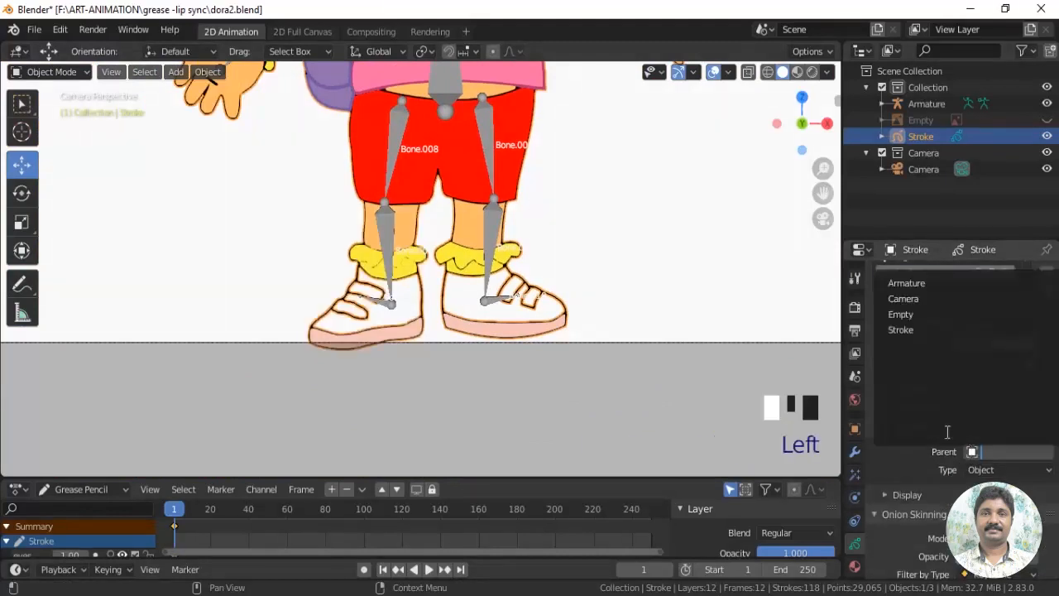
click(923, 286)
click(993, 524)
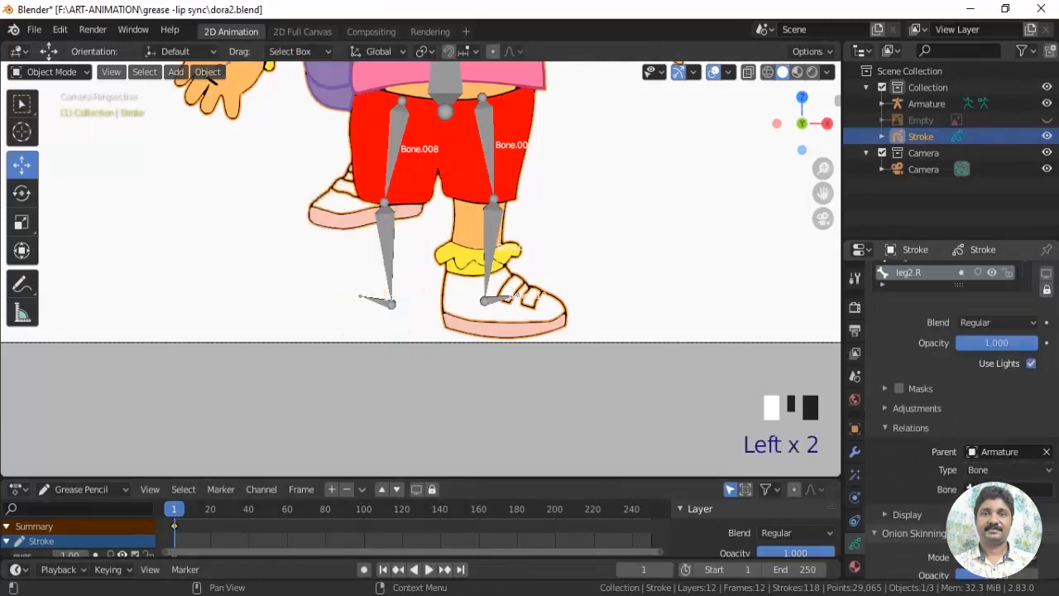
click(986, 490)
click(926, 455)
Parent the leg1.L layer to the Armature with type Bone, using the thigh bone Bone.006
shift+middle_drag(584, 339, 372, 197)
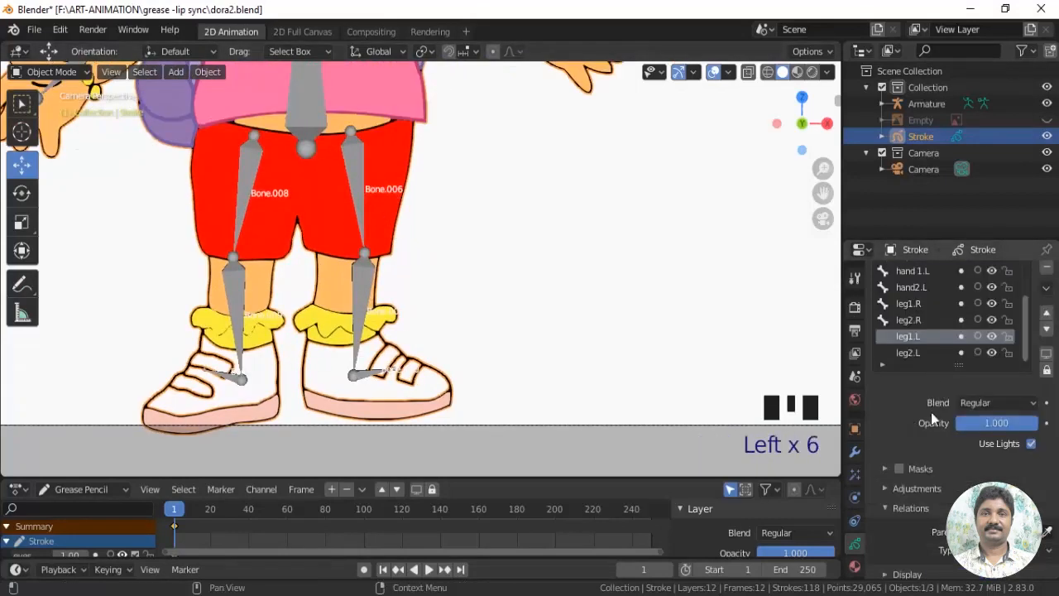
scroll(942, 446, down, 2)
click(971, 467)
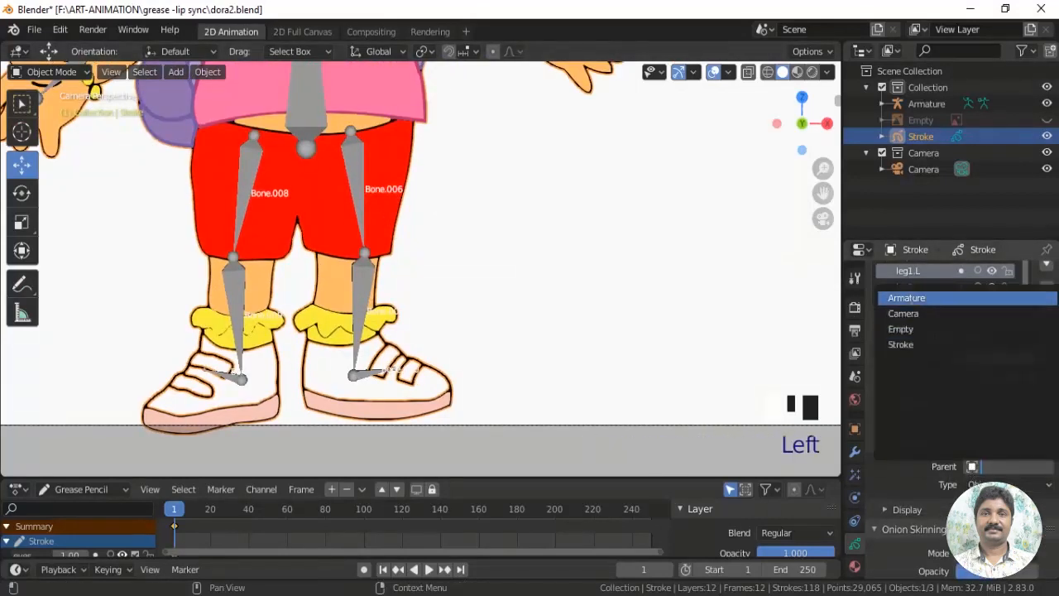
click(907, 300)
click(1004, 485)
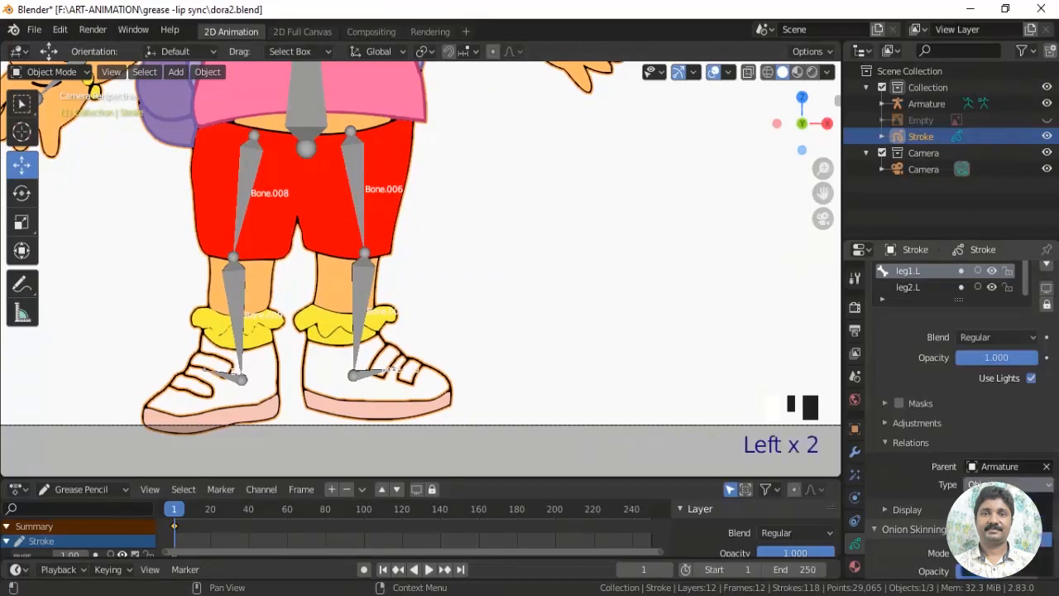
click(997, 539)
click(993, 505)
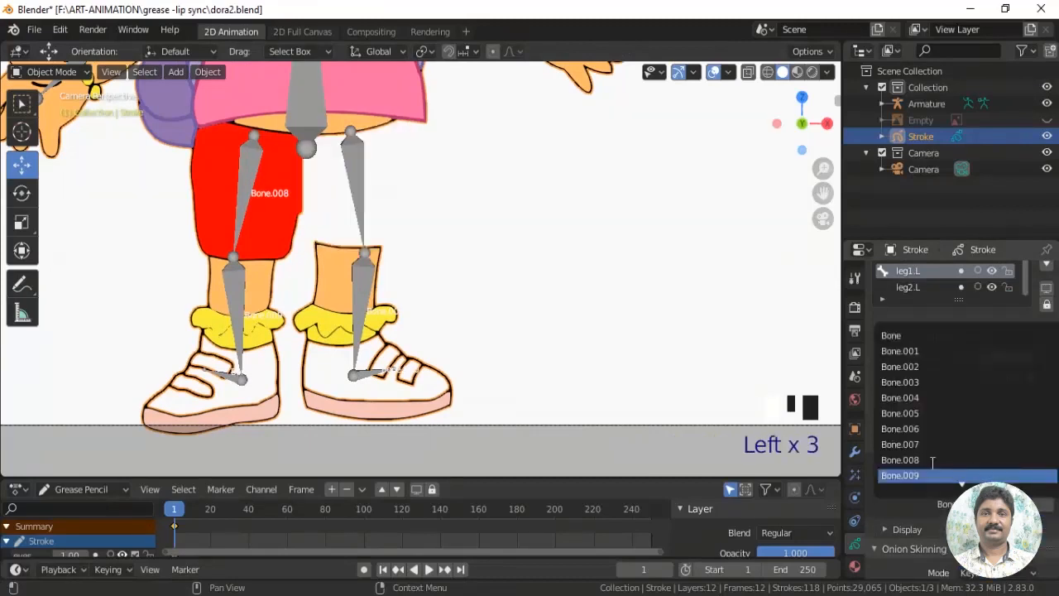
click(903, 429)
Identify the bone over the character's lower left leg, then select the leg2.L layer and toggle its visibility to check its part
scroll(380, 337, up, 9)
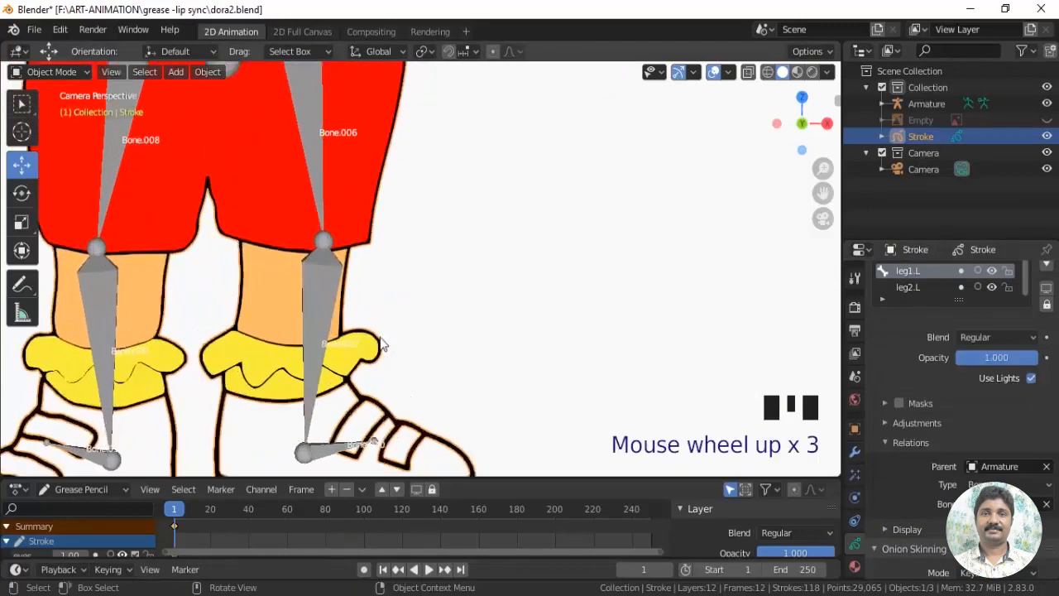
shift+middle_drag(380, 336, 390, 303)
scroll(348, 324, up, 4)
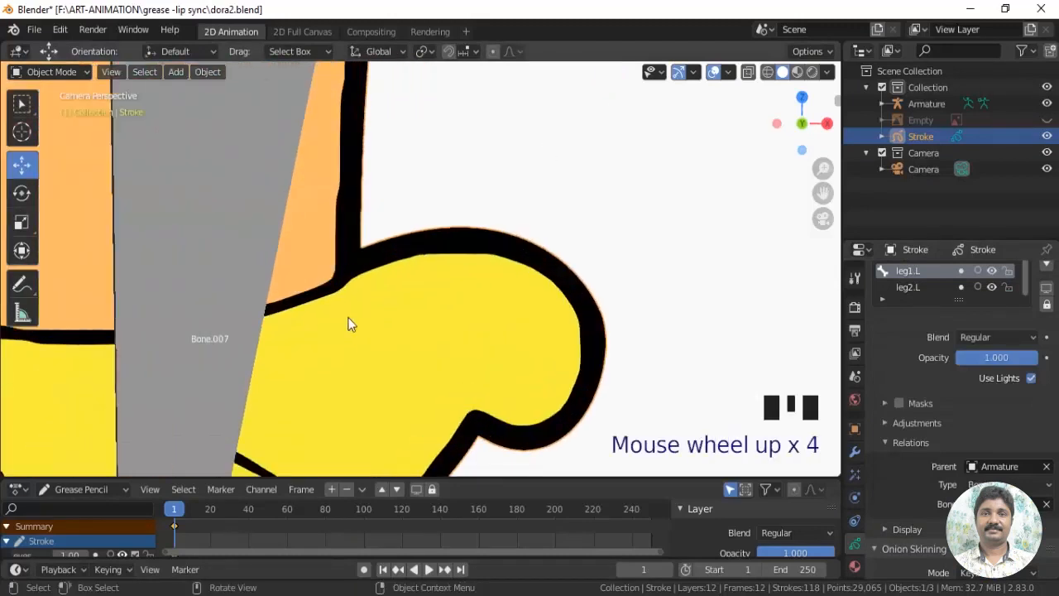
scroll(504, 315, down, 11)
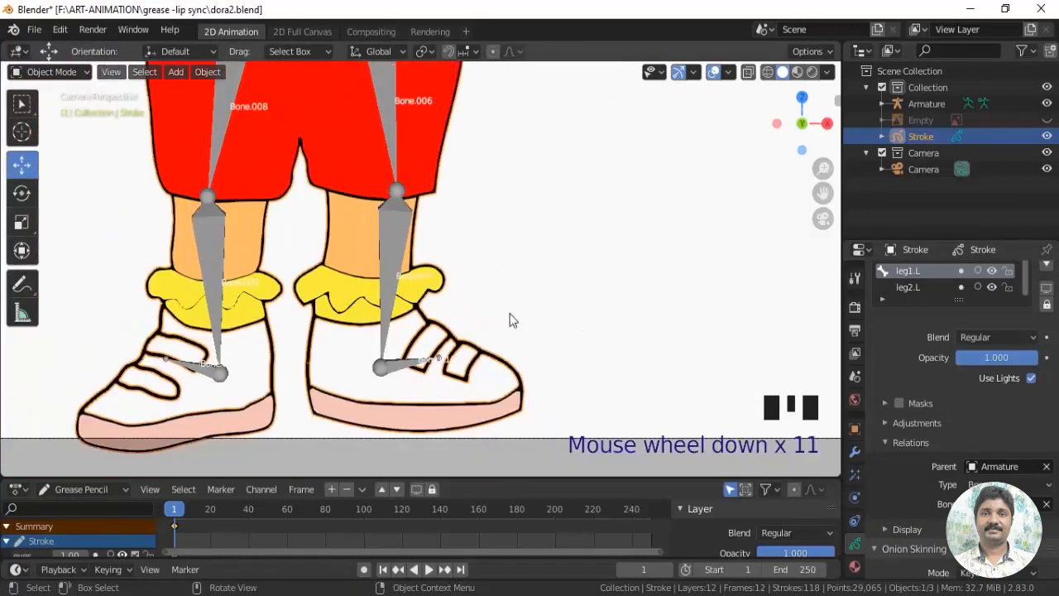
shift+middle_drag(508, 317, 530, 261)
click(914, 289)
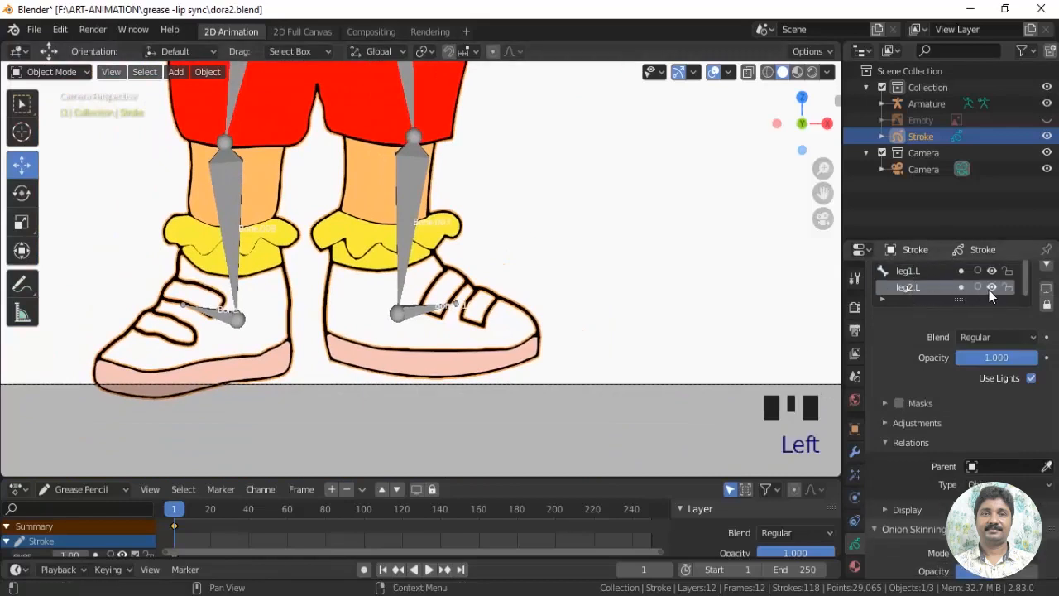
double_click(991, 289)
Parent the leg2.L layer to the Armature with type Bone, using the lower leg bone Bone.007
click(975, 467)
click(907, 298)
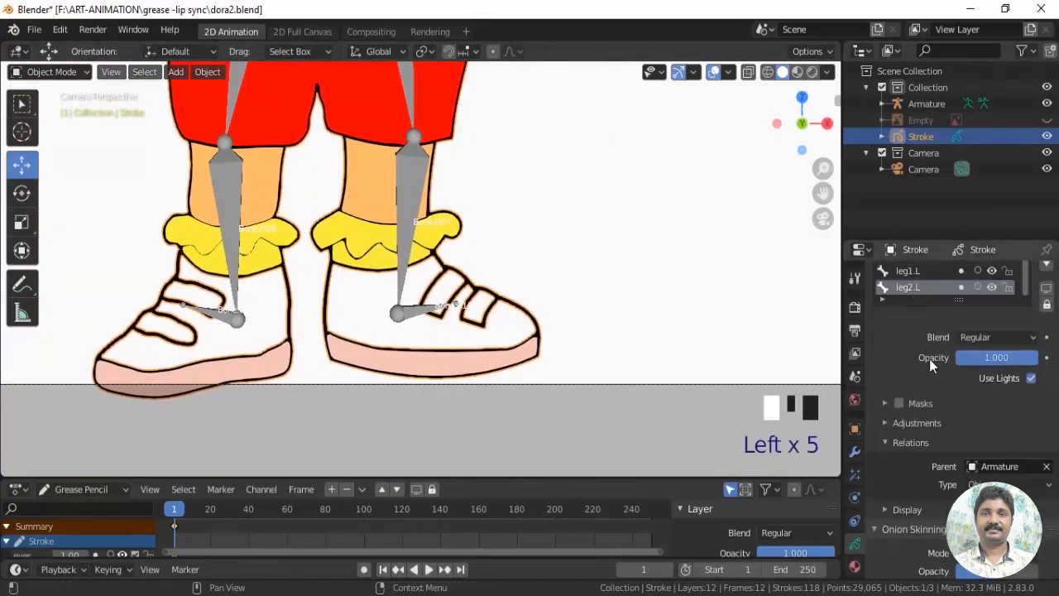
click(1001, 485)
click(997, 540)
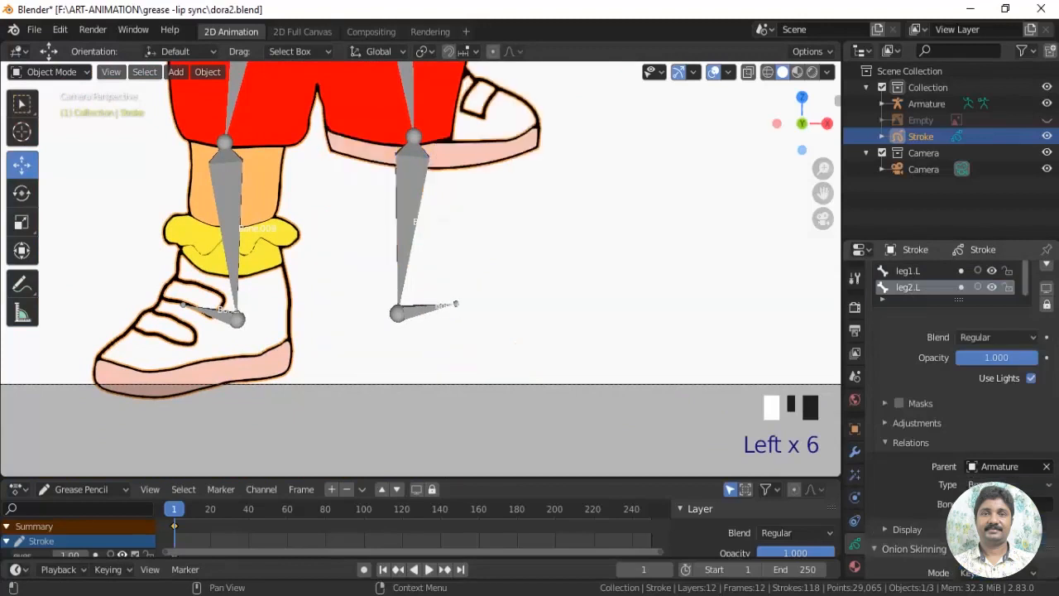
click(998, 504)
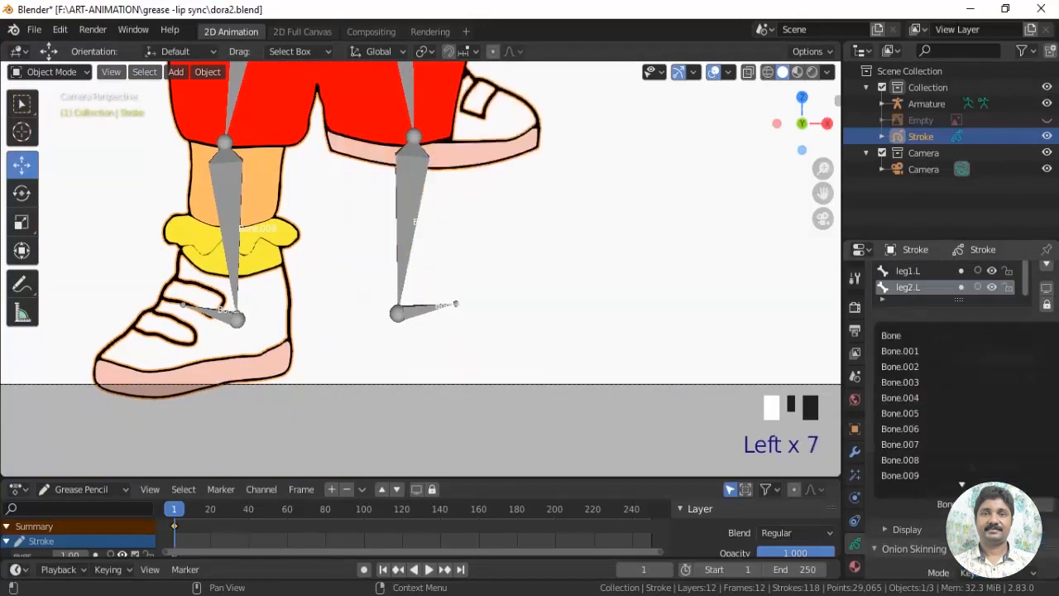
click(908, 443)
Select the armature and turn off the display of its bone names
shift+middle_drag(557, 274, 607, 386)
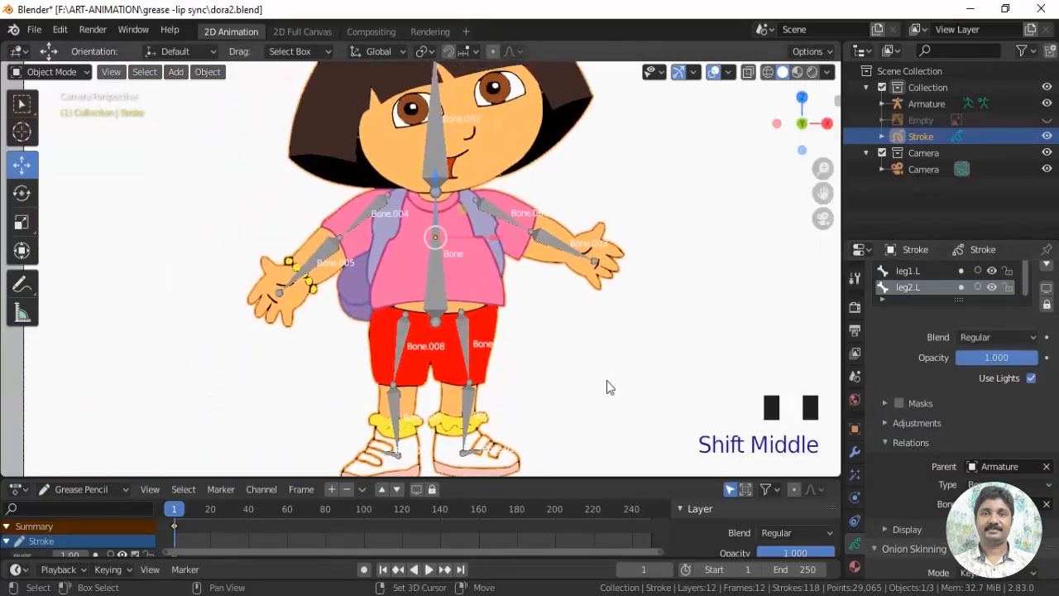
scroll(590, 329, down, 2)
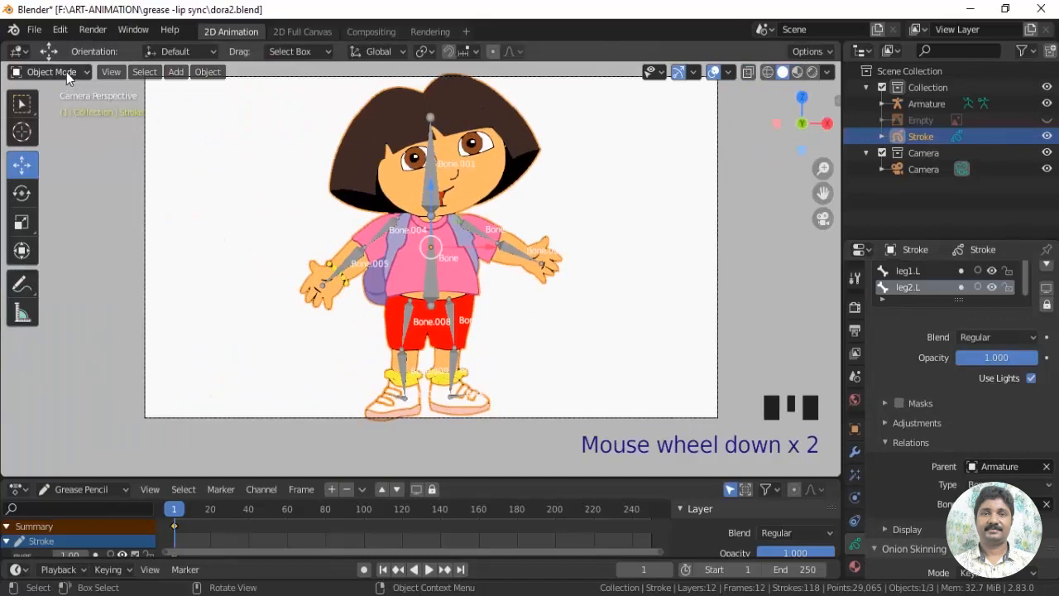
click(431, 294)
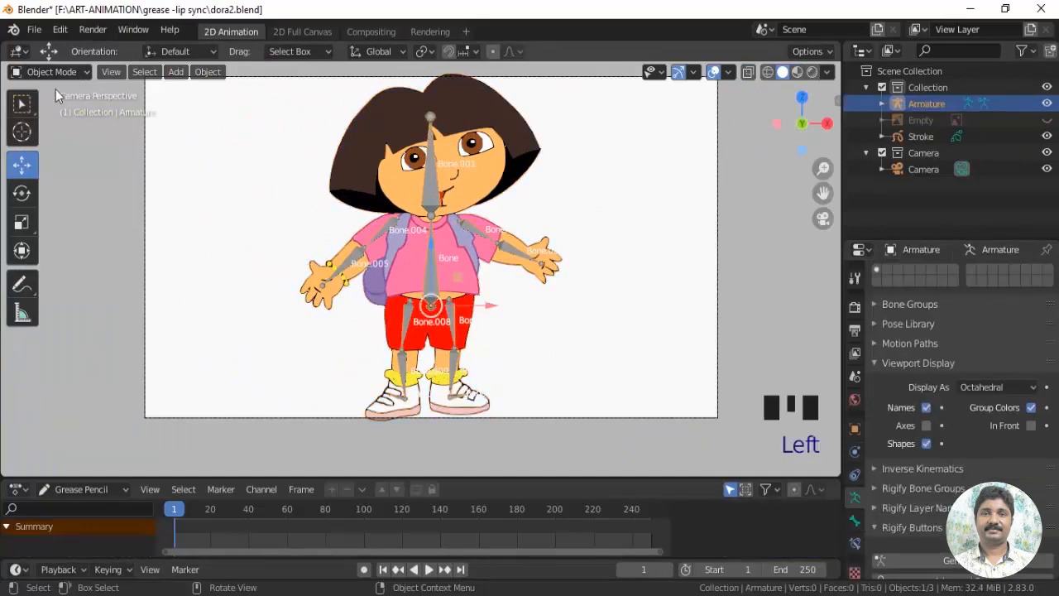
scroll(903, 509, down, 1)
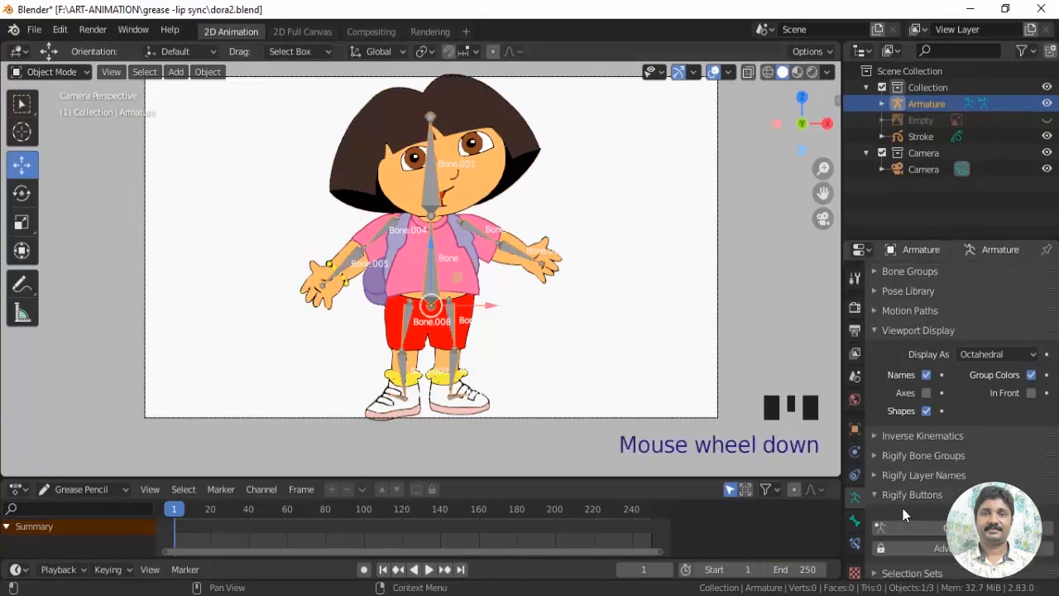
scroll(902, 501, up, 2)
click(925, 418)
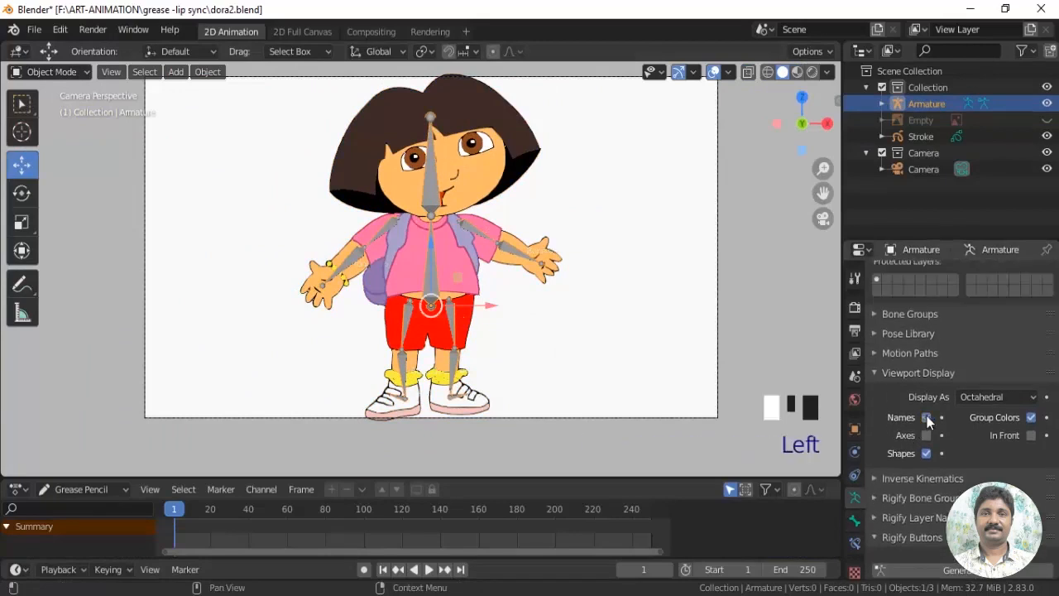
Switch the armature to Pose Mode and try moving each foot's control bone, undoing each move
drag(49, 72, 33, 128)
scroll(566, 335, up, 2)
shift+middle_drag(566, 334, 506, 270)
click(457, 327)
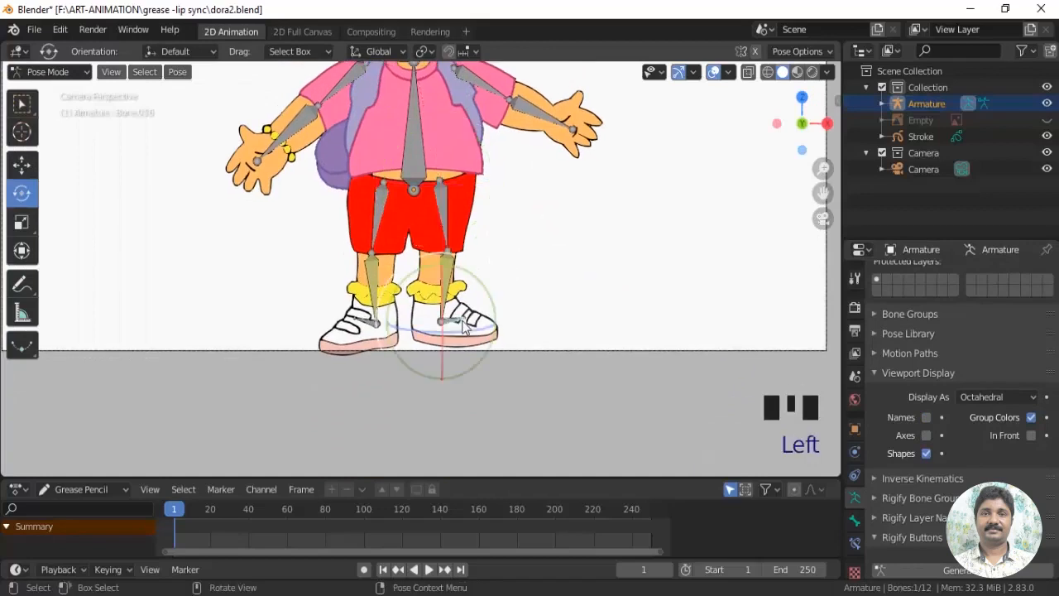
click(21, 164)
drag(469, 301, 475, 286)
key(ctrl+z)
click(365, 320)
drag(377, 267, 377, 260)
key(ctrl+z)
Try rotating the upper arm and forearm bones of the character's left arm, undoing each rotation
shift+middle_drag(519, 219, 520, 373)
scroll(520, 371, up, 1)
click(490, 225)
click(21, 192)
drag(514, 210, 555, 209)
key(ctrl+z)
click(554, 254)
key(ctrl+z)
Try rotating the upper arm and forearm bones of the character's right arm, undoing each rotation
click(330, 229)
drag(304, 205, 255, 232)
key(ctrl+z)
click(280, 272)
key(ctrl+z)
Try moving and rotating the torso's root bone, undoing both changes
scroll(522, 320, down, 2)
click(417, 287)
click(22, 166)
drag(416, 269, 418, 249)
key(ctrl+z)
click(22, 193)
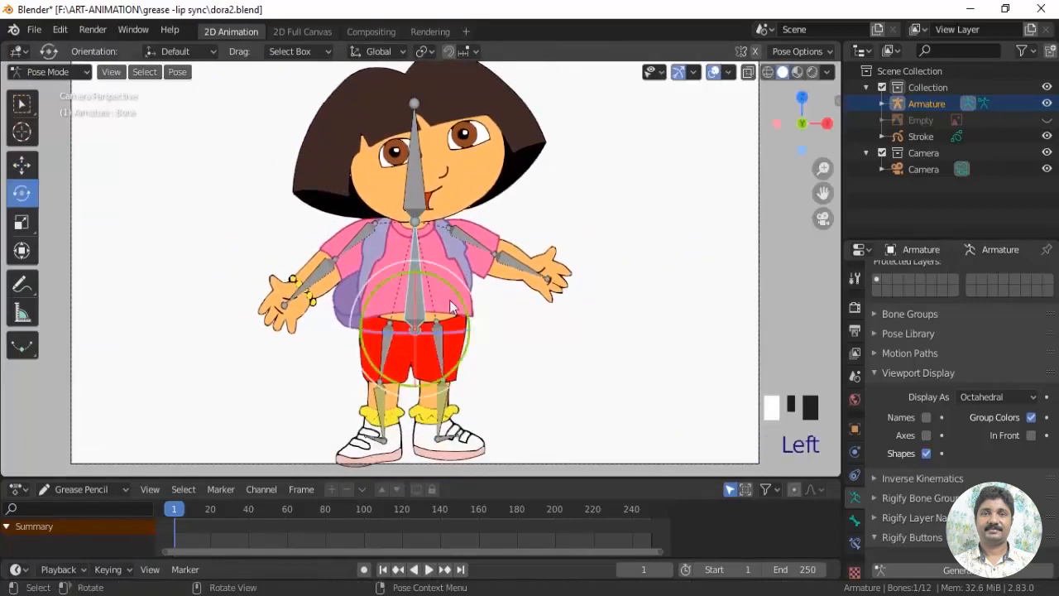
drag(459, 293, 454, 300)
key(ctrl+z)
Raise the left foot's control bone about 0.2 m to inspect the shorts between the legs, then undo the move
scroll(517, 380, up, 3)
shift+middle_drag(518, 439, 547, 206)
scroll(476, 254, up, 2)
click(473, 403)
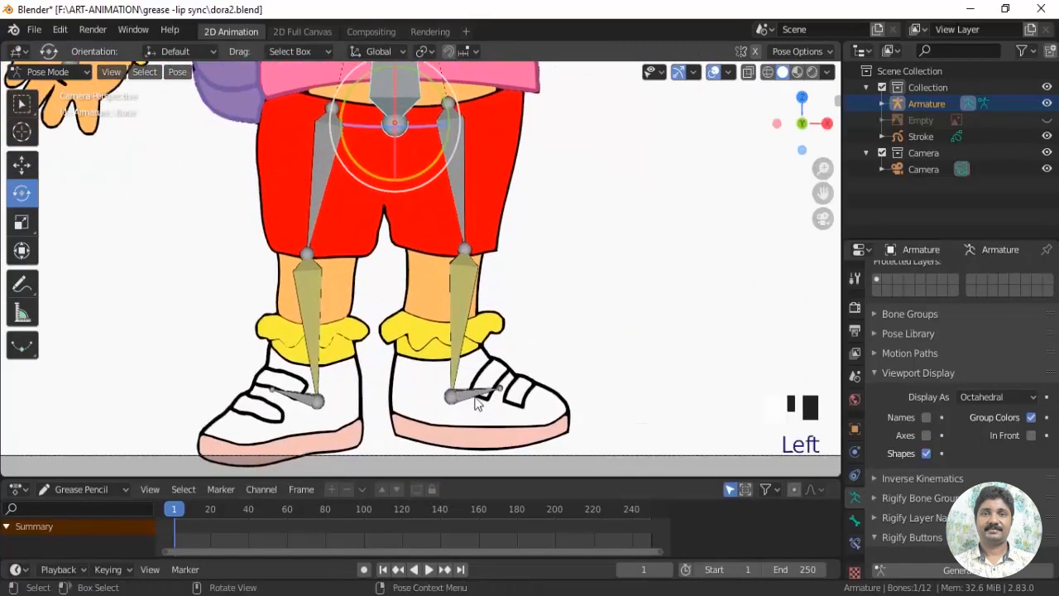
key(ctrl+z)
click(21, 168)
click(480, 399)
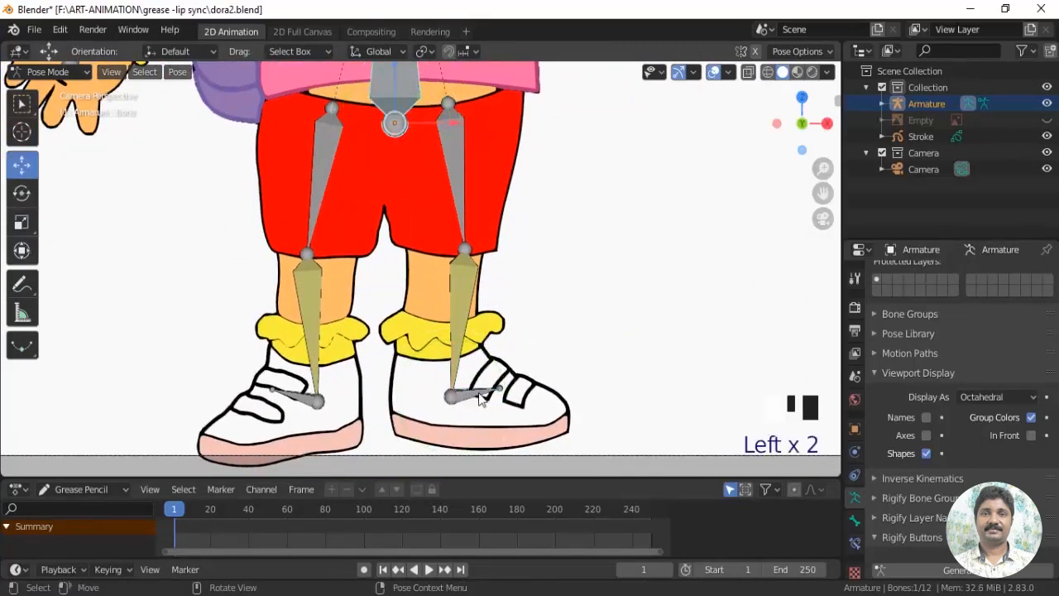
drag(458, 331, 460, 290)
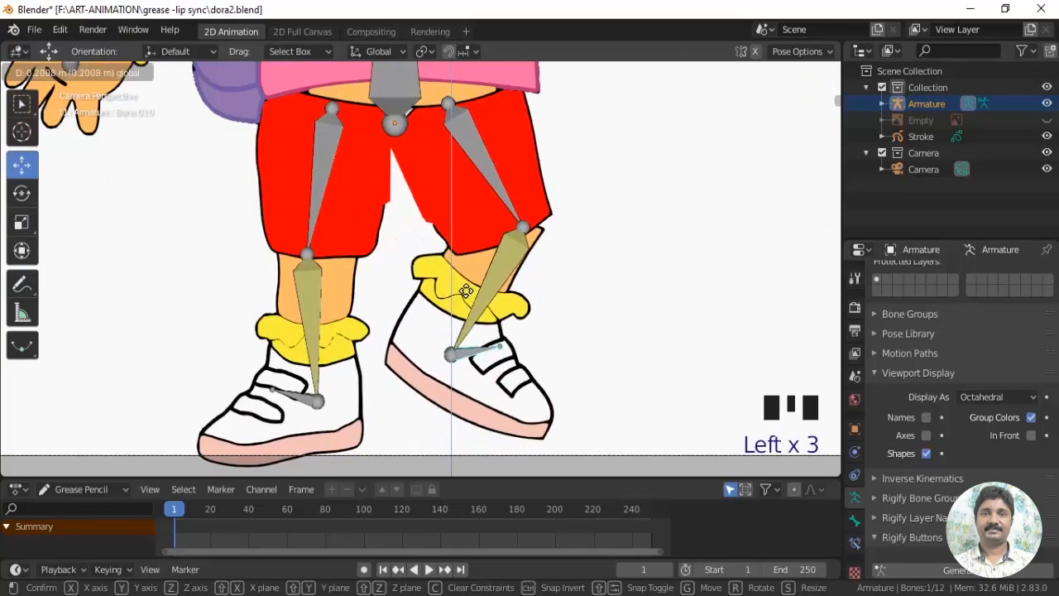
scroll(497, 217, up, 2)
shift+middle_drag(497, 217, 462, 208)
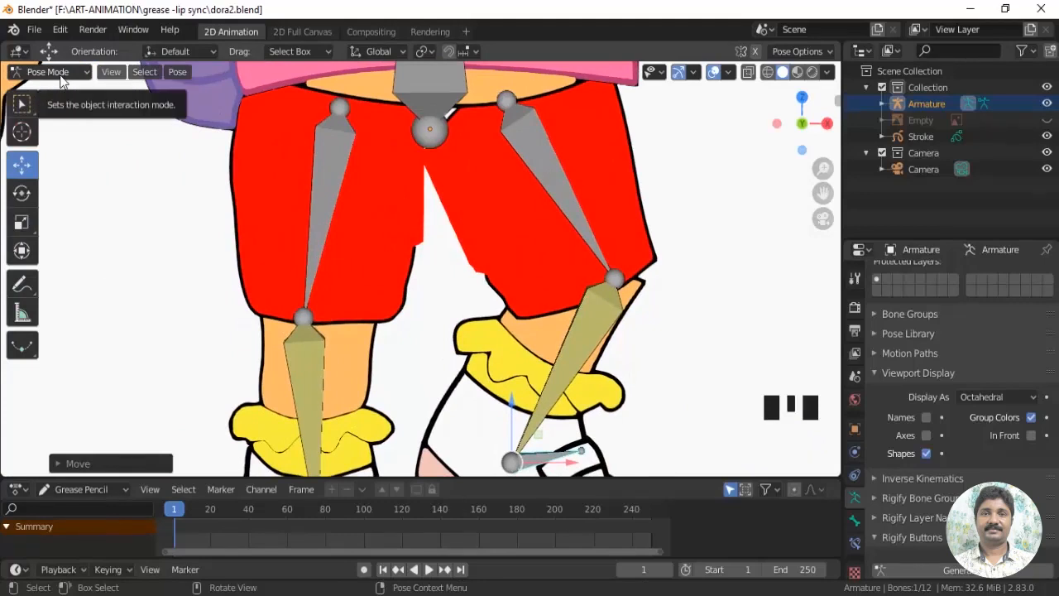
scroll(378, 232, down, 1)
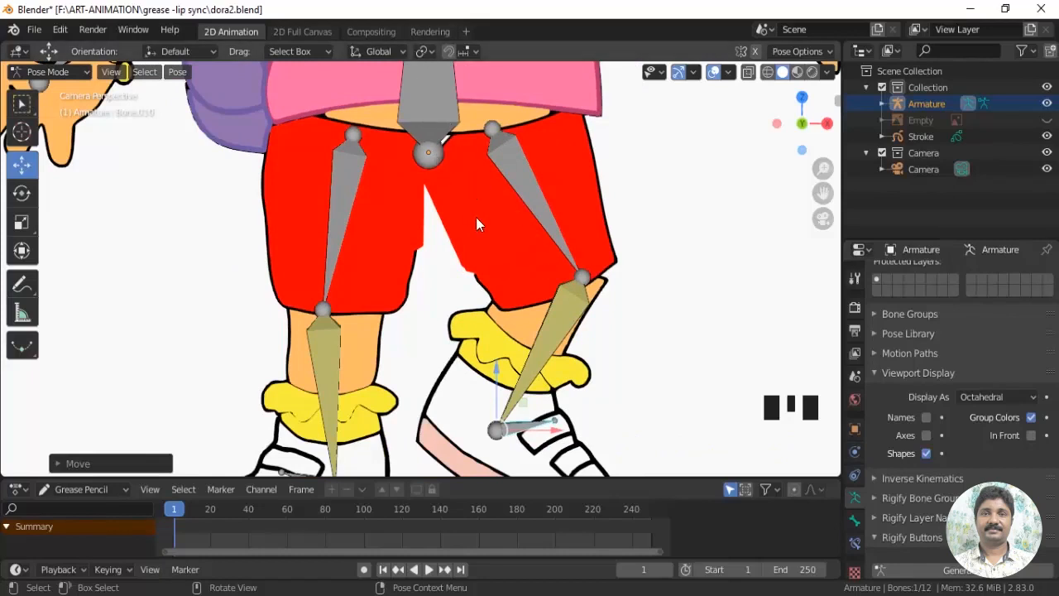
key(ctrl+z)
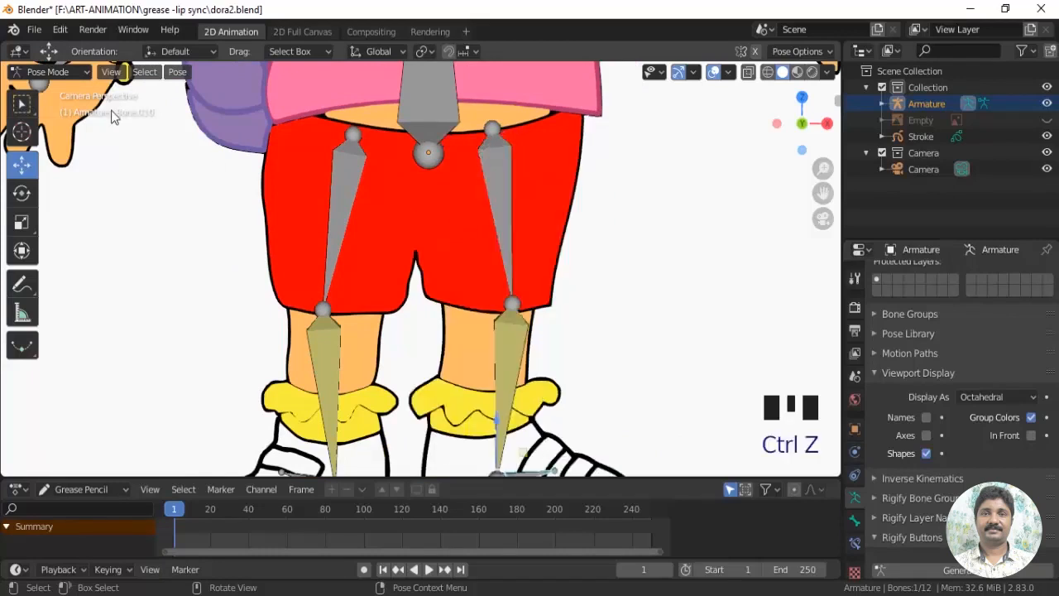
Return to Object Mode, select the Stroke drawing and make leg1.L its active layer
click(50, 72)
click(45, 89)
click(466, 255)
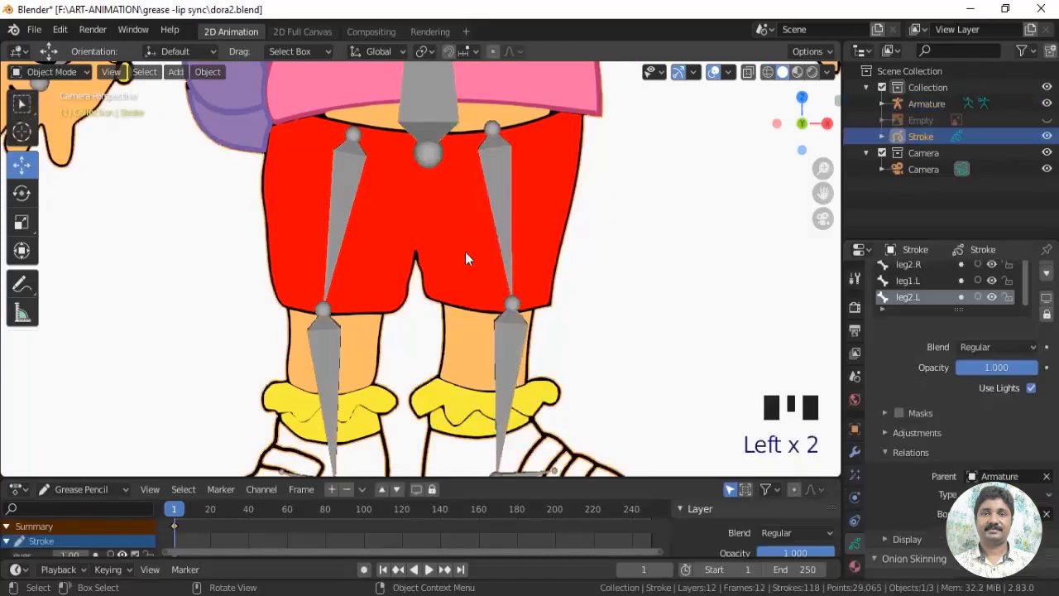
scroll(941, 303, up, 2)
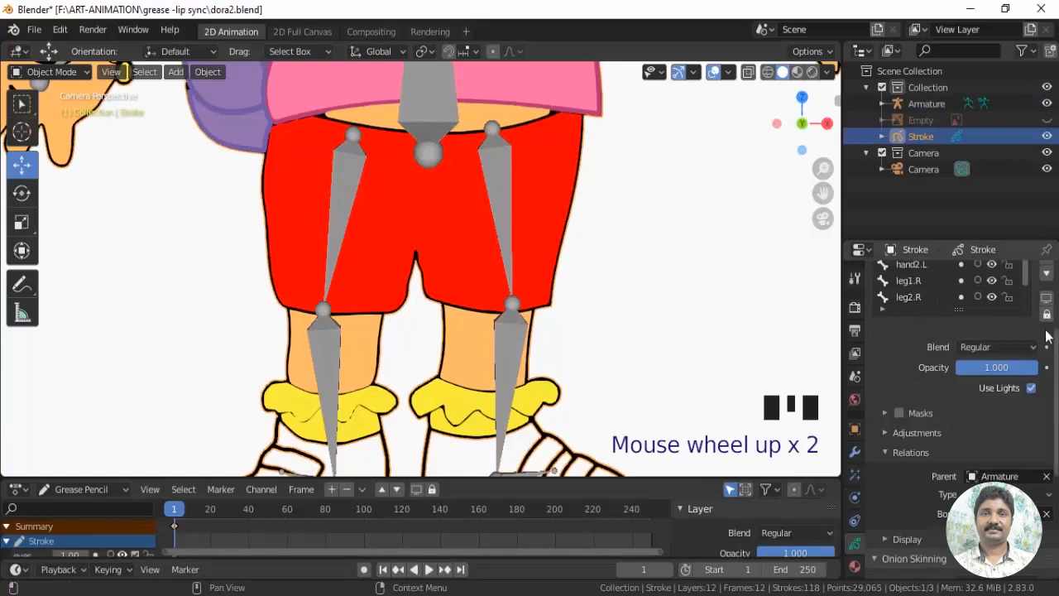
drag(1050, 335, 1050, 296)
drag(1027, 340, 1027, 364)
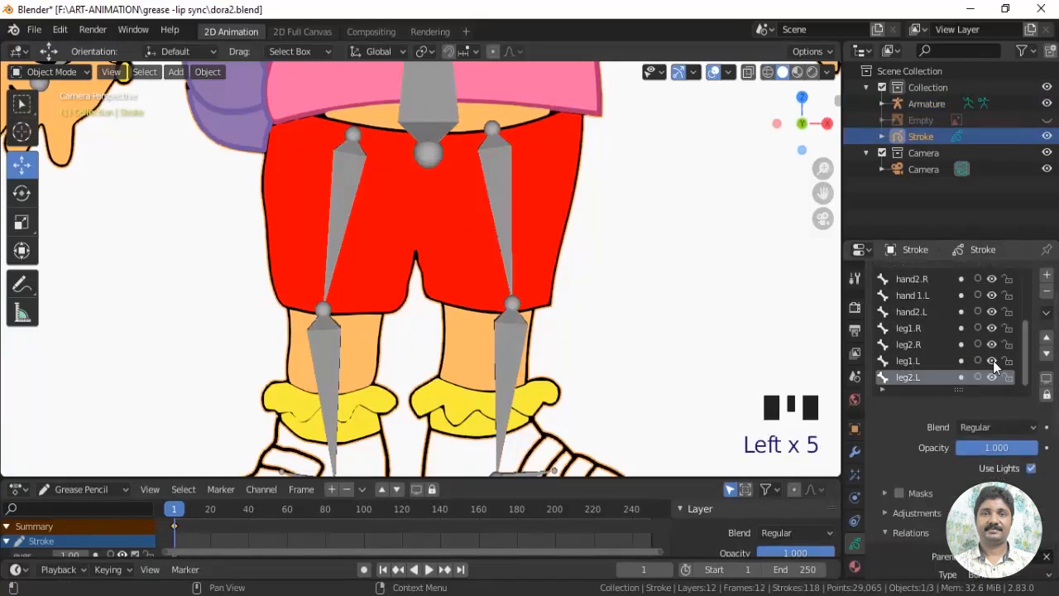
click(917, 362)
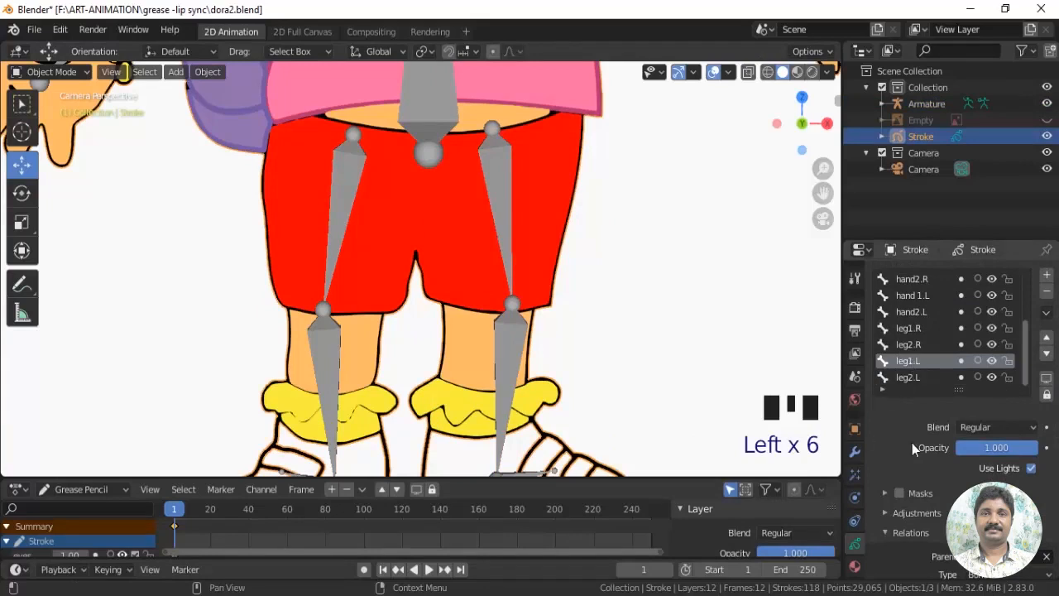
scroll(912, 448, down, 1)
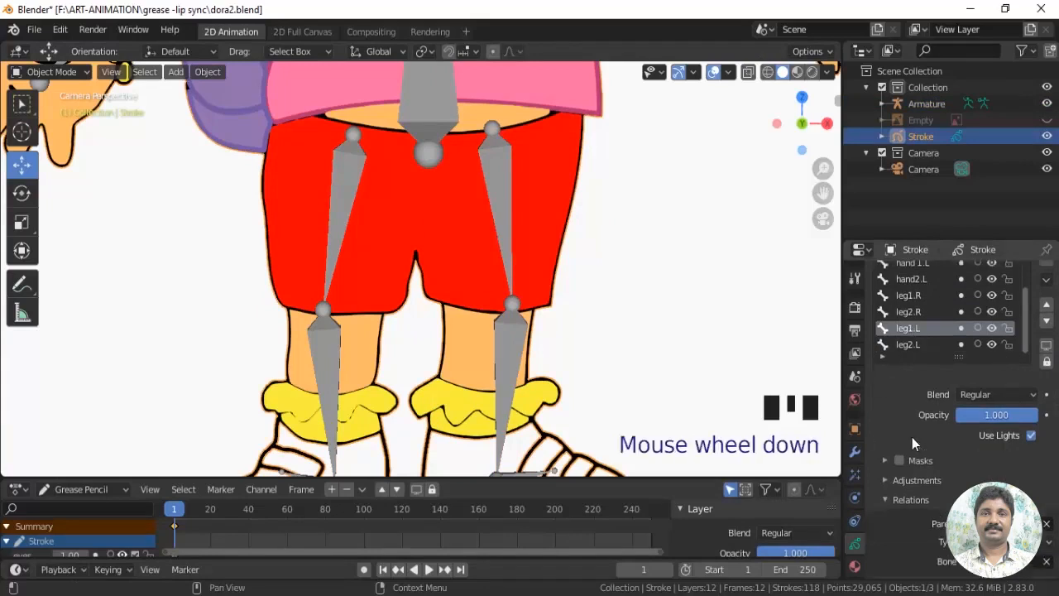
Switch the Stroke drawing to Edit Mode to work on the shorts' points around the crotch
click(539, 221)
click(78, 75)
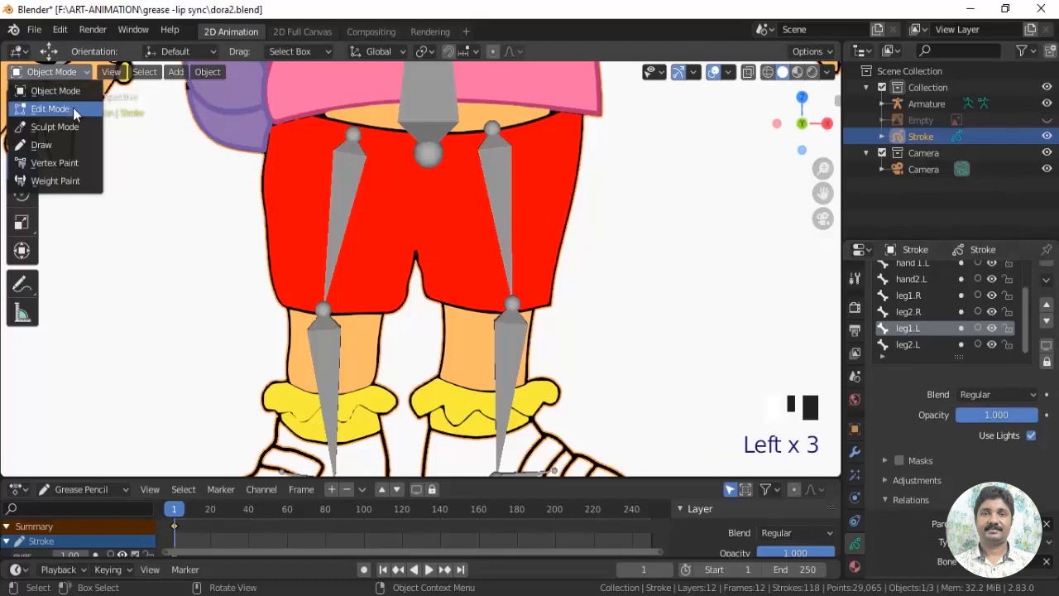
click(73, 109)
click(553, 238)
scroll(553, 238, up, 3)
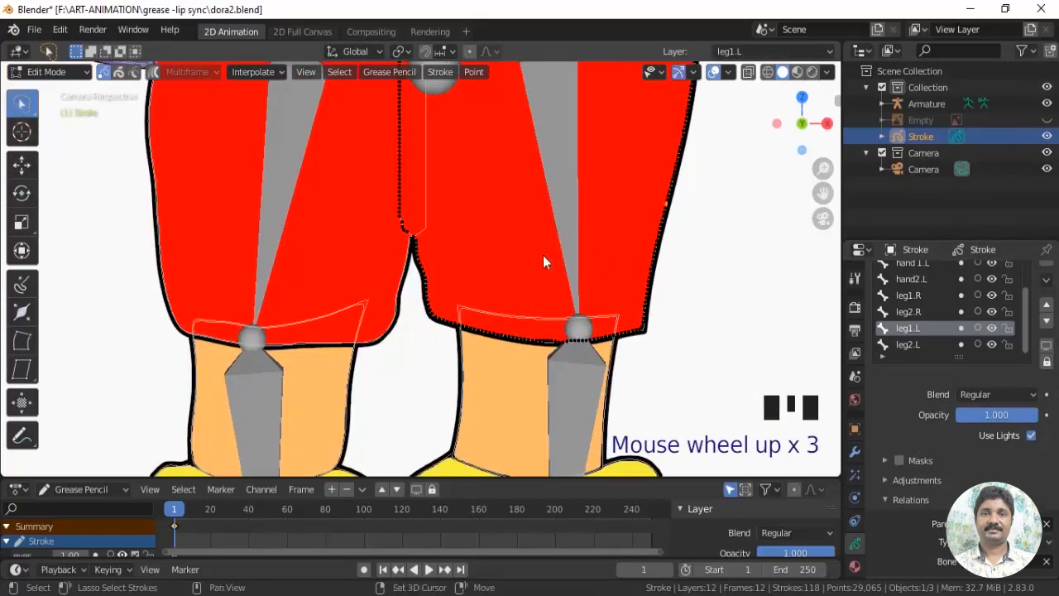
shift+middle_drag(546, 260, 524, 312)
scroll(485, 278, up, 1)
shift+middle_drag(485, 278, 497, 299)
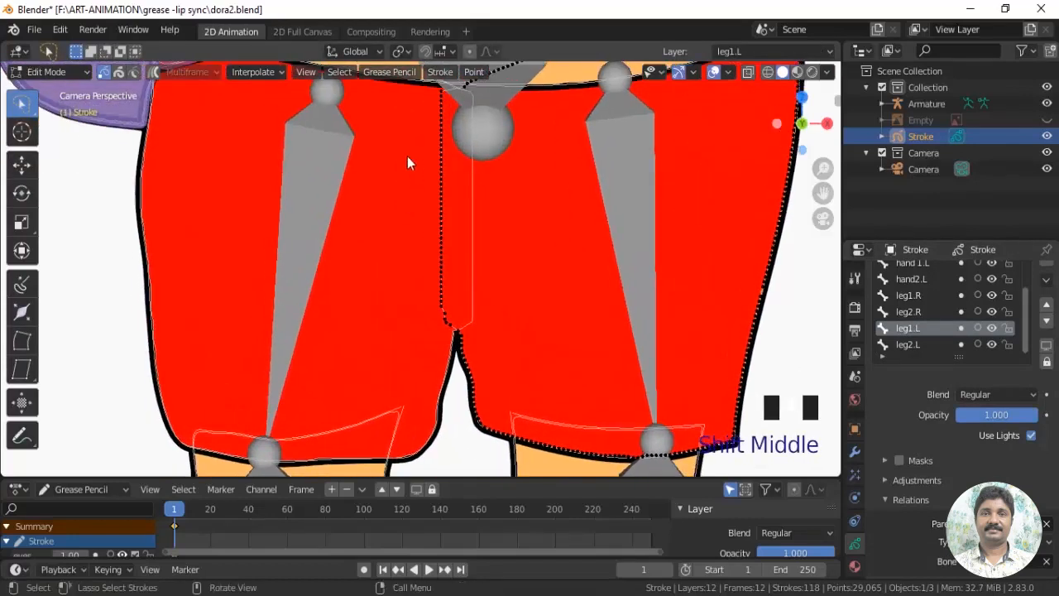
Select the points along the inner edge of the leg1.L shorts shape and move them along X toward the right thigh bone
mouse_move(419, 157)
mouse_down()
mouse_move(424, 290)
mouse_move(439, 152)
mouse_up()
mouse_move(426, 313)
shift+mouse_down()
mouse_move(453, 331)
mouse_move(454, 315)
shift+mouse_up()
scroll(455, 317, up, 2)
shift+middle_drag(436, 358, 442, 329)
mouse_move(443, 328)
mouse_down()
mouse_move(463, 106)
mouse_move(451, 93)
mouse_up()
shift+middle_drag(516, 261, 513, 470)
mouse_move(436, 300)
shift+mouse_down()
mouse_move(473, 244)
mouse_move(442, 182)
shift+mouse_up()
scroll(440, 315, down, 2)
shift+middle_drag(437, 338, 439, 279)
click(22, 165)
drag(504, 272, 446, 274)
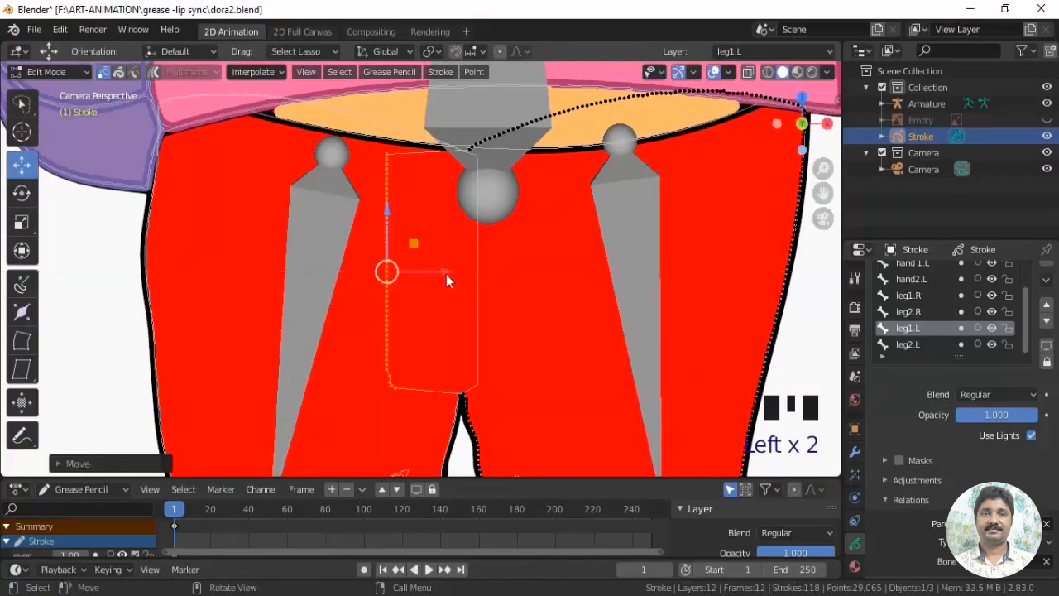
Return the Stroke drawing to Object Mode, select the armature and switch it to Pose Mode
scroll(599, 320, down, 3)
click(59, 73)
click(56, 92)
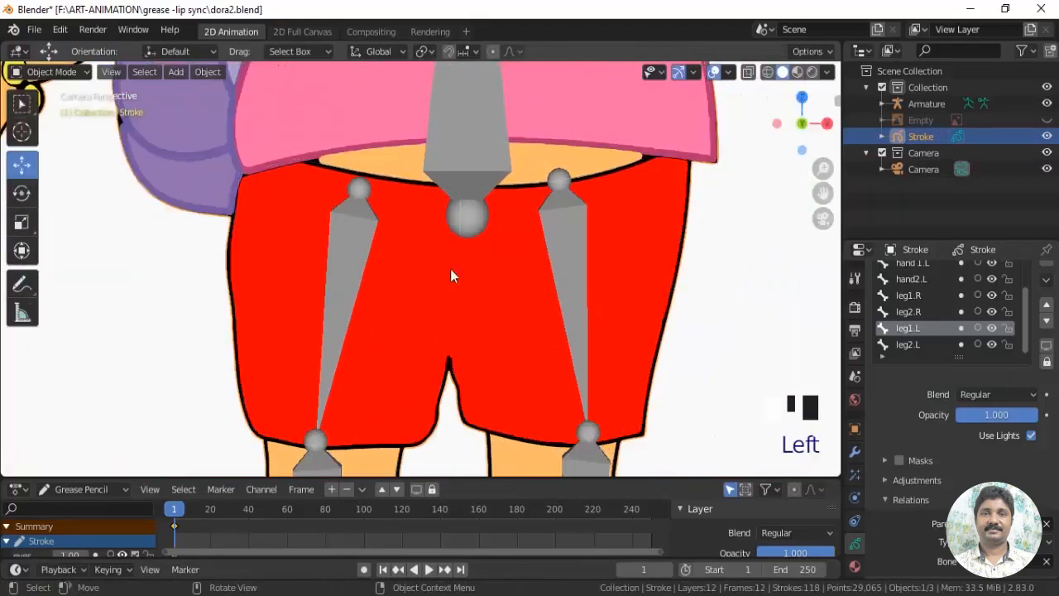
shift+middle_drag(451, 268, 426, 190)
click(435, 153)
click(55, 73)
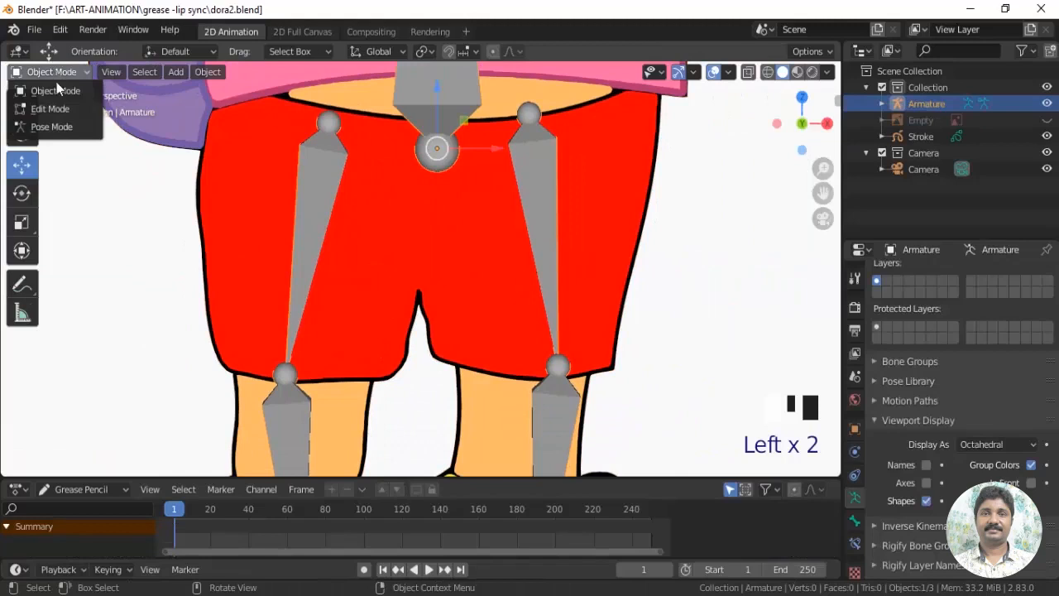
click(49, 126)
Move the left foot's control bone to test the extended shorts between the legs, and undo the move
scroll(539, 298, down, 4)
shift+middle_drag(539, 298, 516, 256)
mouse_move(496, 360)
mouse_down()
mouse_move(485, 354)
mouse_move(494, 350)
mouse_up()
key(ctrl+z)
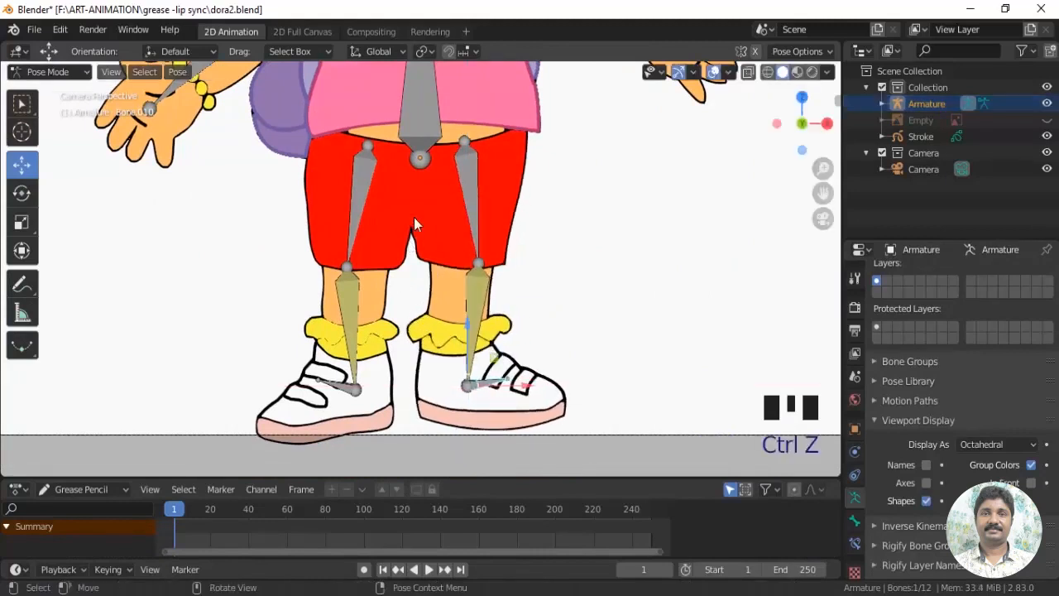
Rotate the left forearm bone upward to inspect the elbow joint, and undo the rotations
shift+middle_drag(416, 224, 454, 303)
click(487, 236)
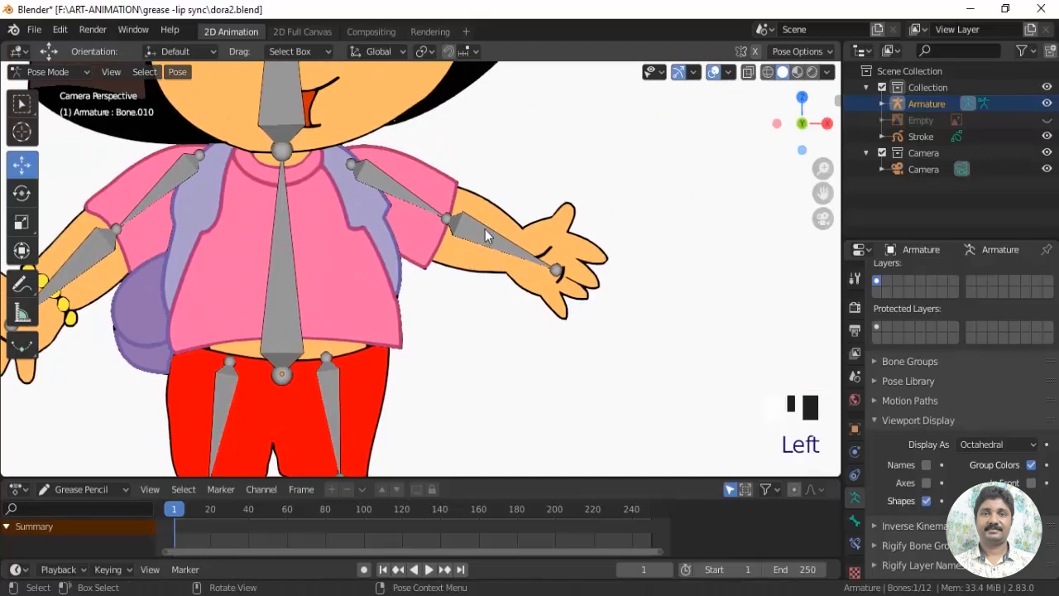
scroll(488, 273, up, 2)
click(22, 194)
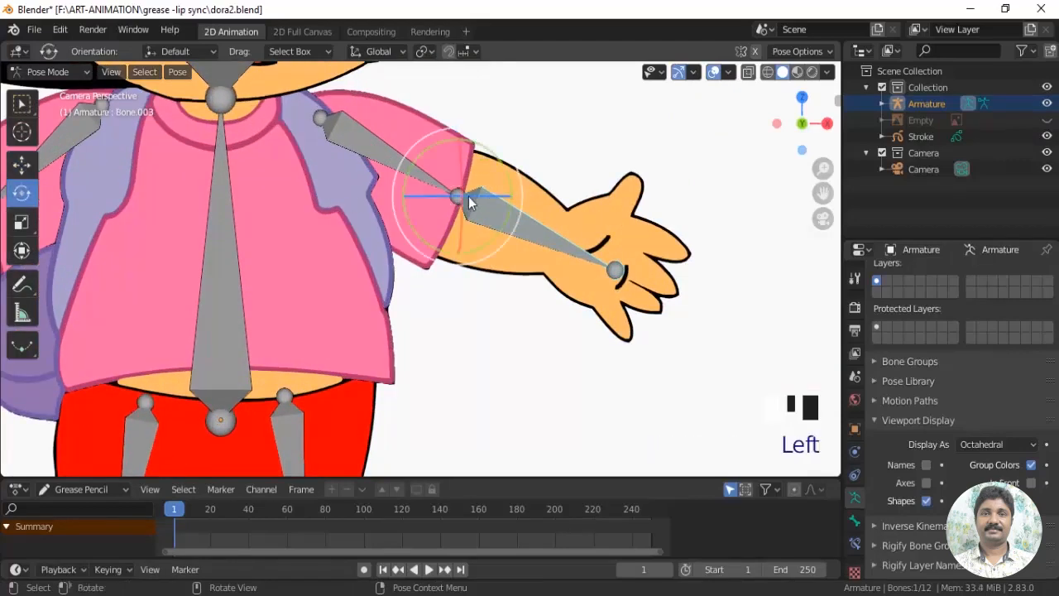
mouse_move(485, 161)
mouse_down()
mouse_move(485, 134)
mouse_move(488, 165)
mouse_up()
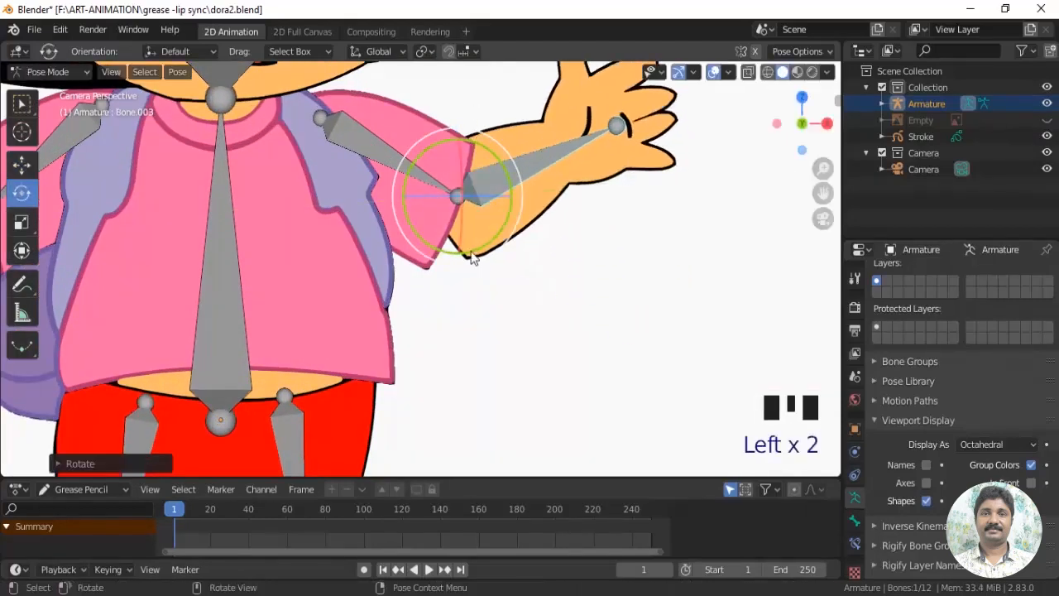
scroll(533, 286, up, 1)
shift+middle_drag(568, 292, 565, 323)
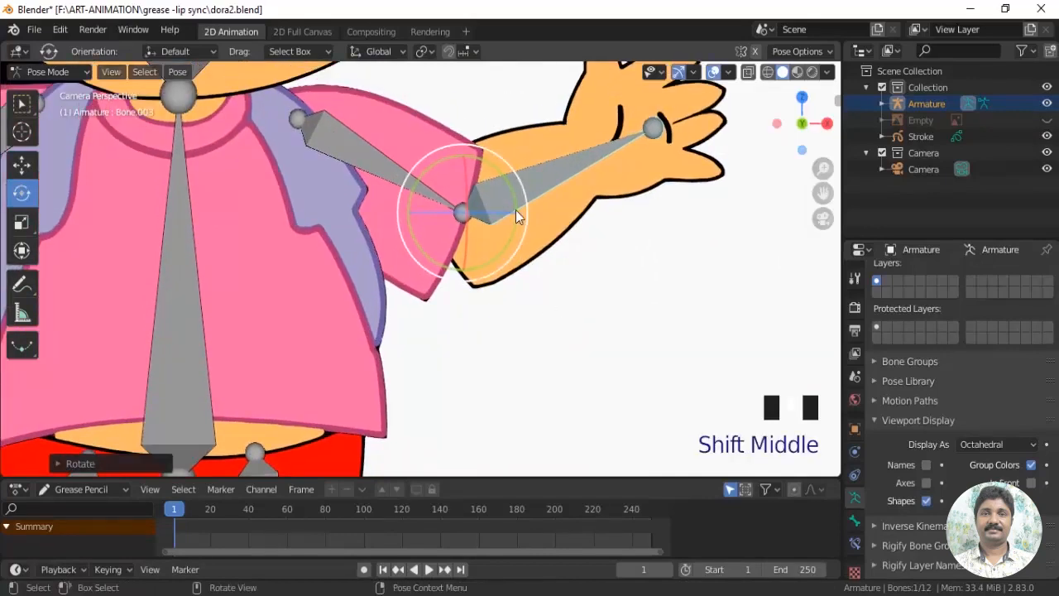
drag(508, 182, 531, 187)
key(ctrl+z)
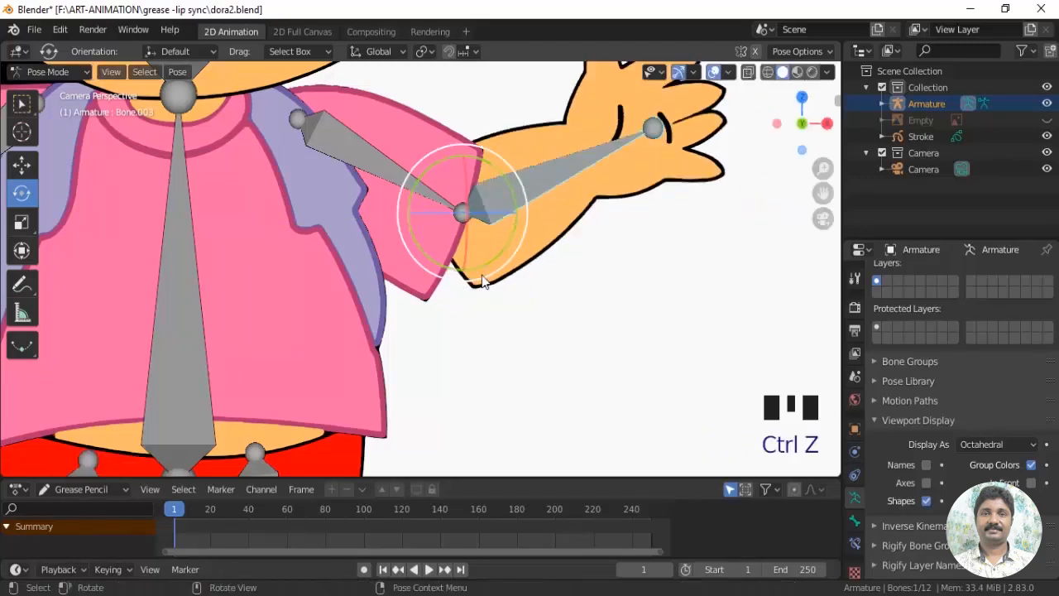
key(ctrl+z)
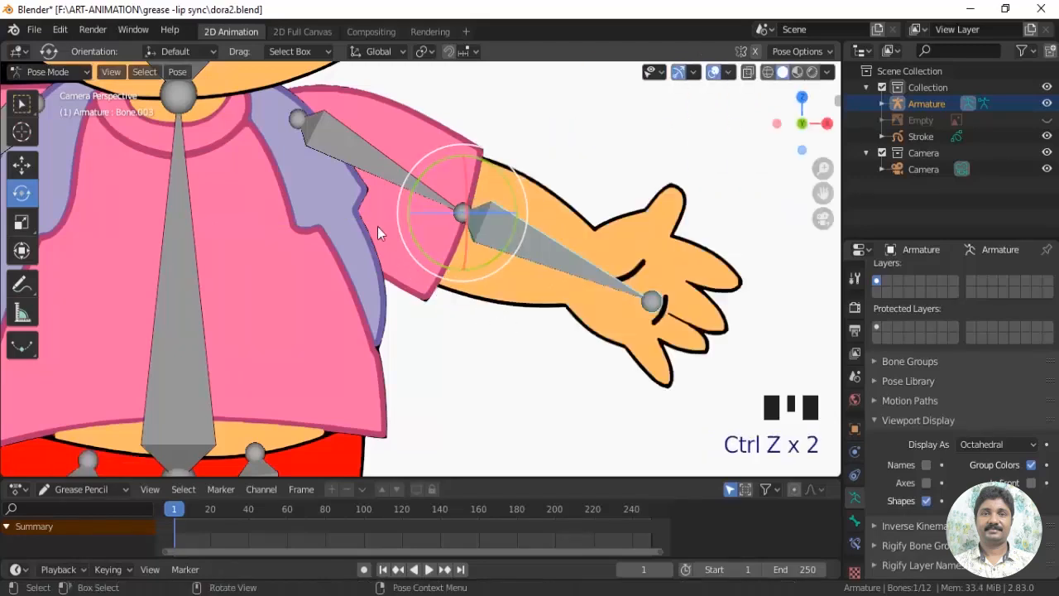
drag(513, 195, 506, 179)
key(ctrl+z)
Deselect the forearm bone and enlarge the timeline area
scroll(584, 382, down, 4)
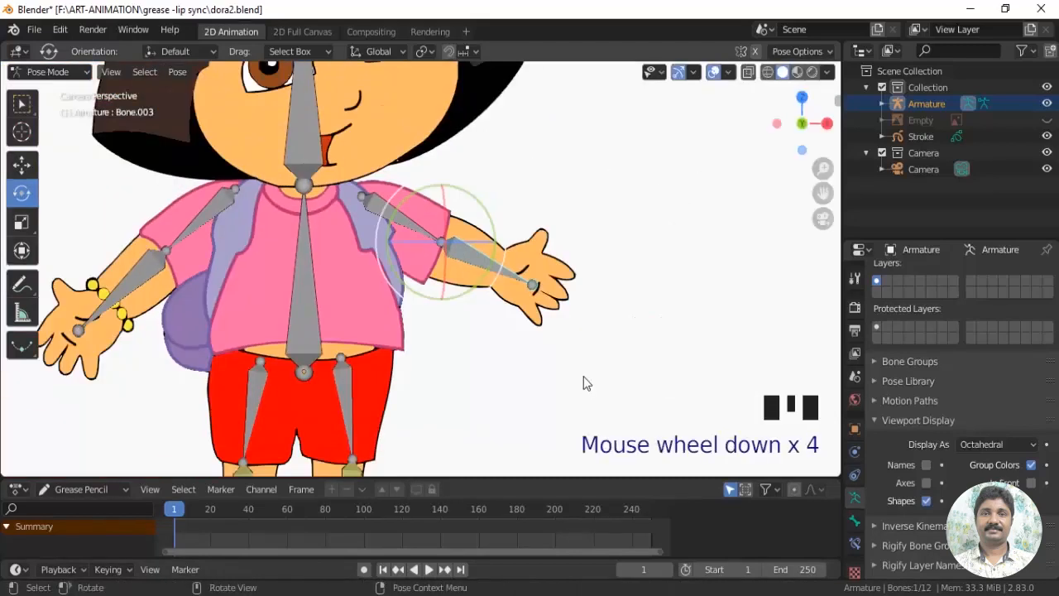
shift+middle_drag(584, 382, 572, 317)
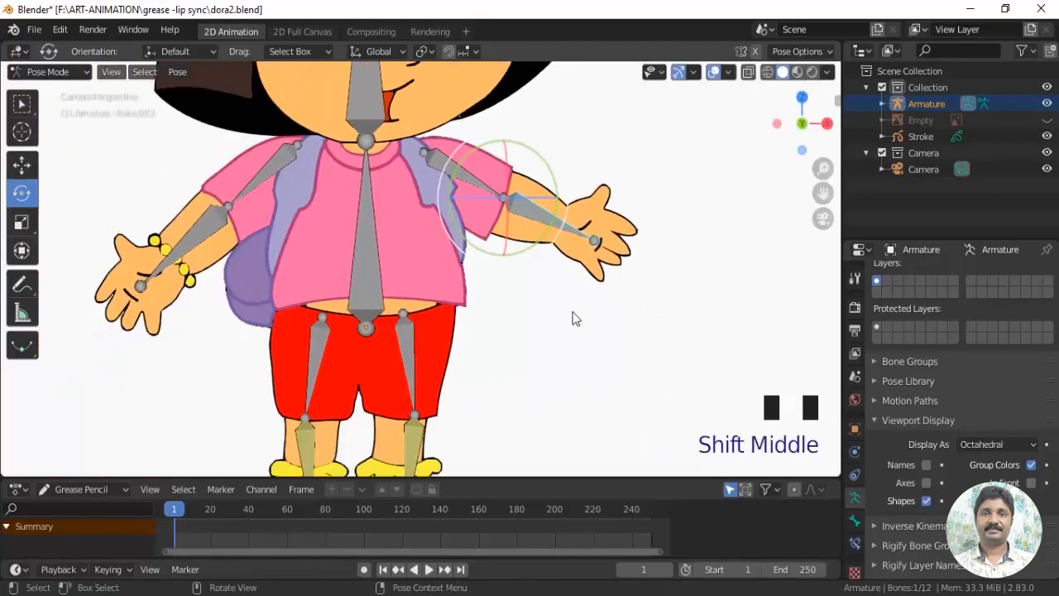
scroll(576, 317, down, 2)
shift+middle_drag(544, 350, 535, 372)
click(536, 332)
scroll(513, 303, down, 1)
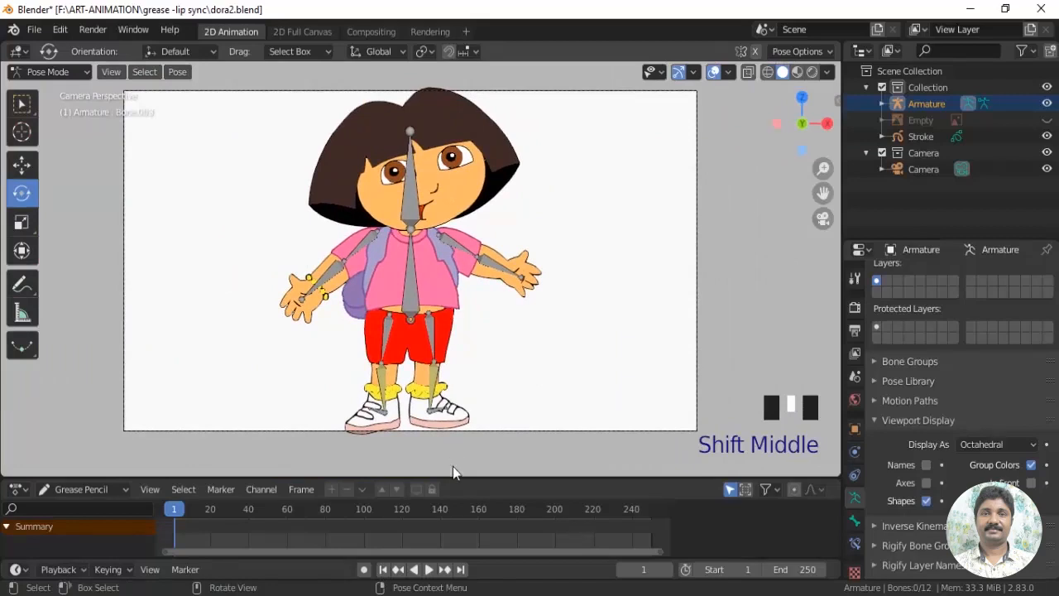
drag(459, 478, 479, 443)
shift+middle_drag(574, 356, 587, 349)
scroll(615, 362, down, 1)
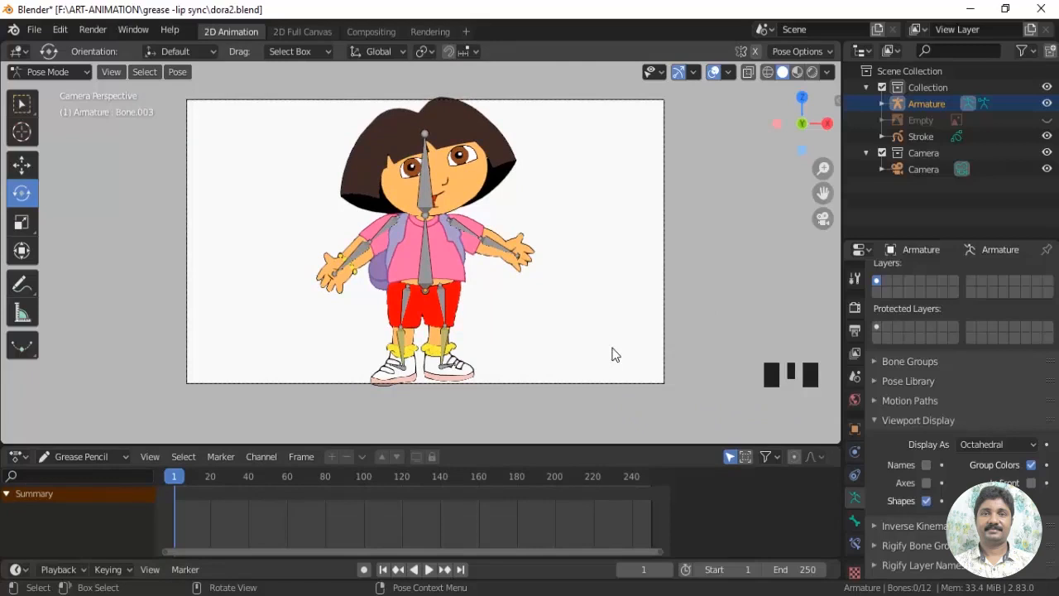
scroll(610, 352, up, 1)
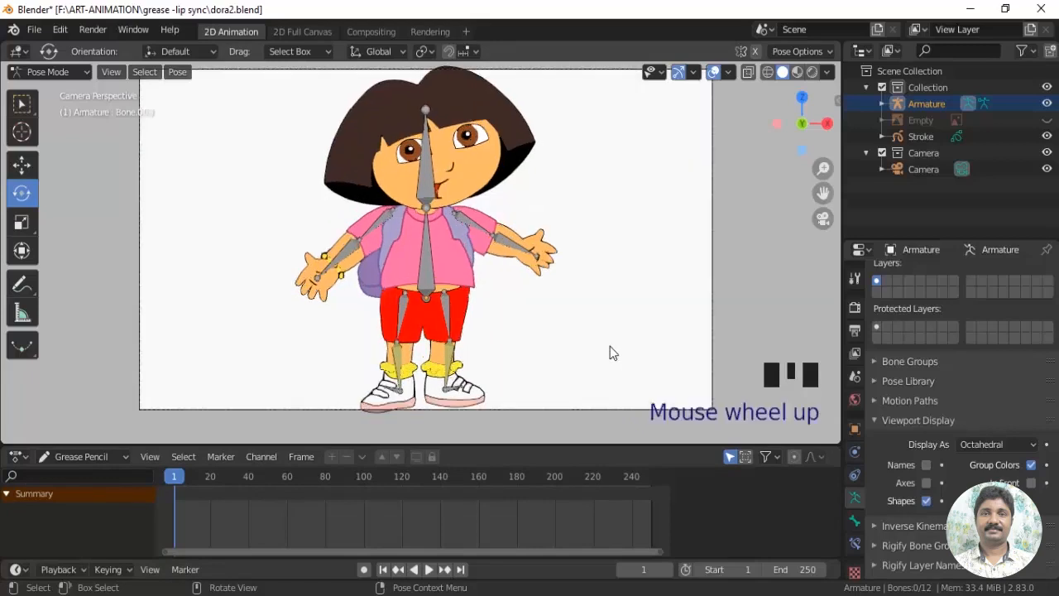
Raise the left forearm bone by rotating it, and reset it with Clear Rotation
click(511, 248)
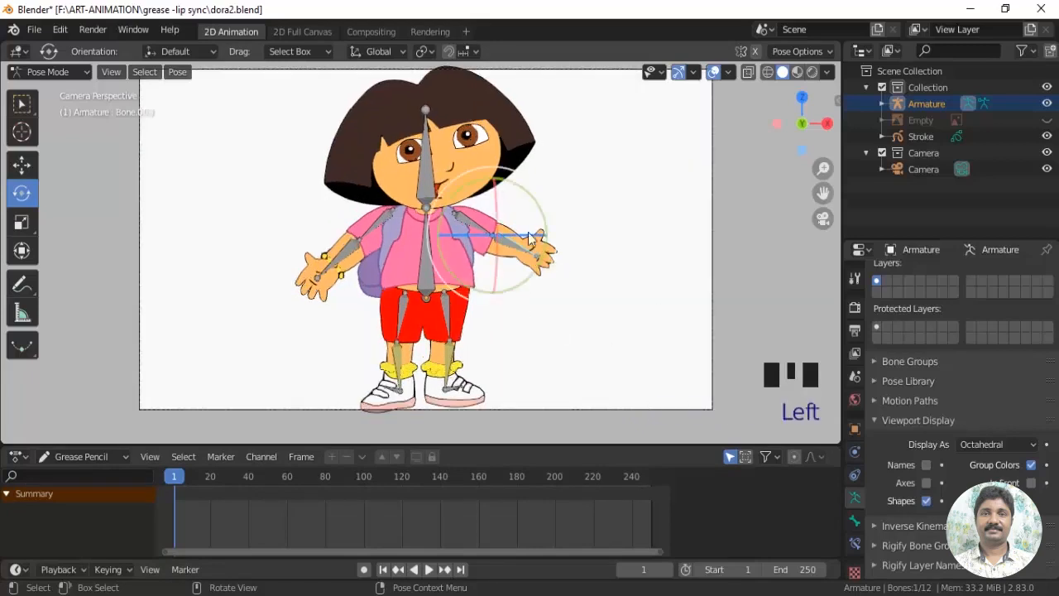
drag(528, 232, 574, 232)
shift+middle_drag(636, 312, 465, 234)
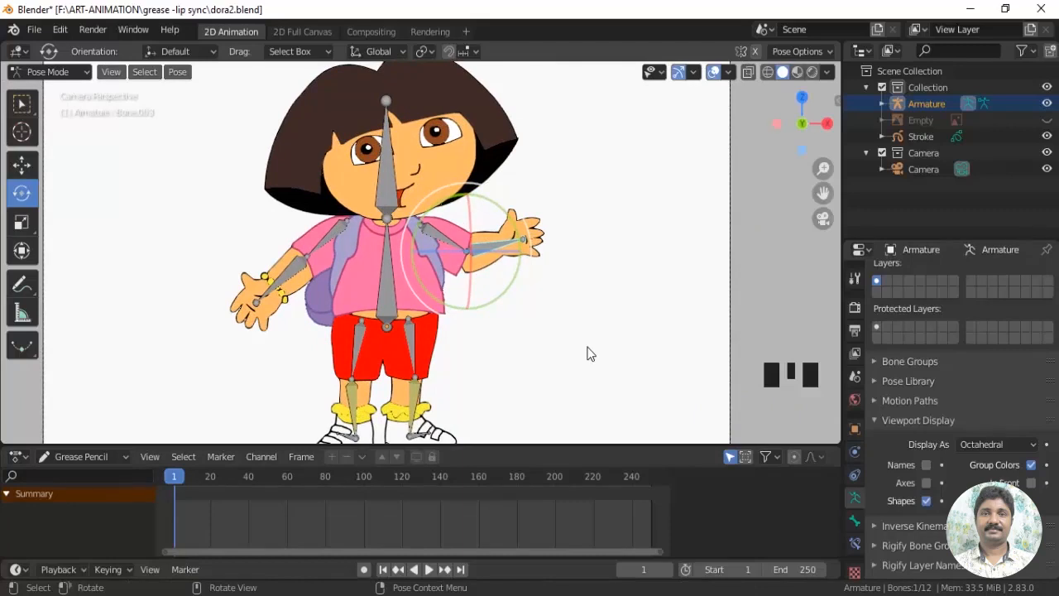
key(alt+r)
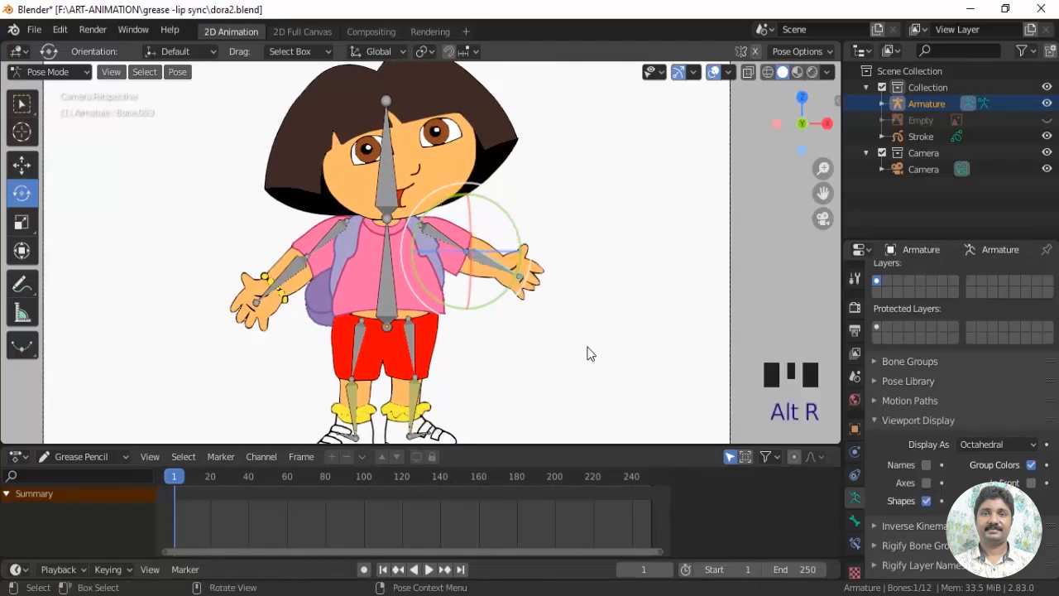
click(590, 353)
Raise the left foot's control bone slightly with the Move tool, and reset it with Clear Location
shift+middle_drag(590, 354, 560, 219)
click(512, 347)
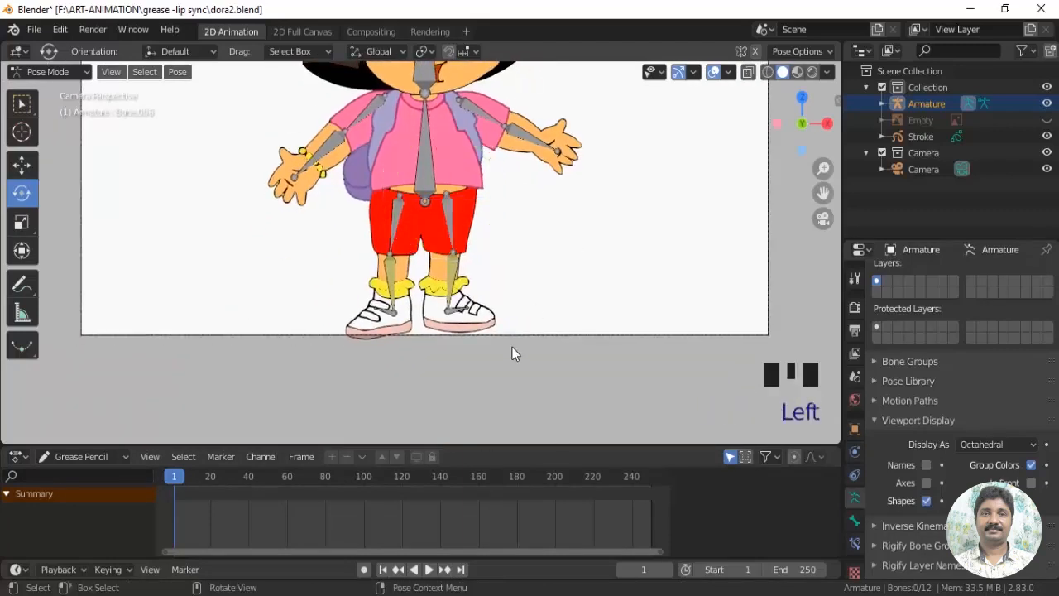
click(455, 321)
scroll(526, 346, up, 3)
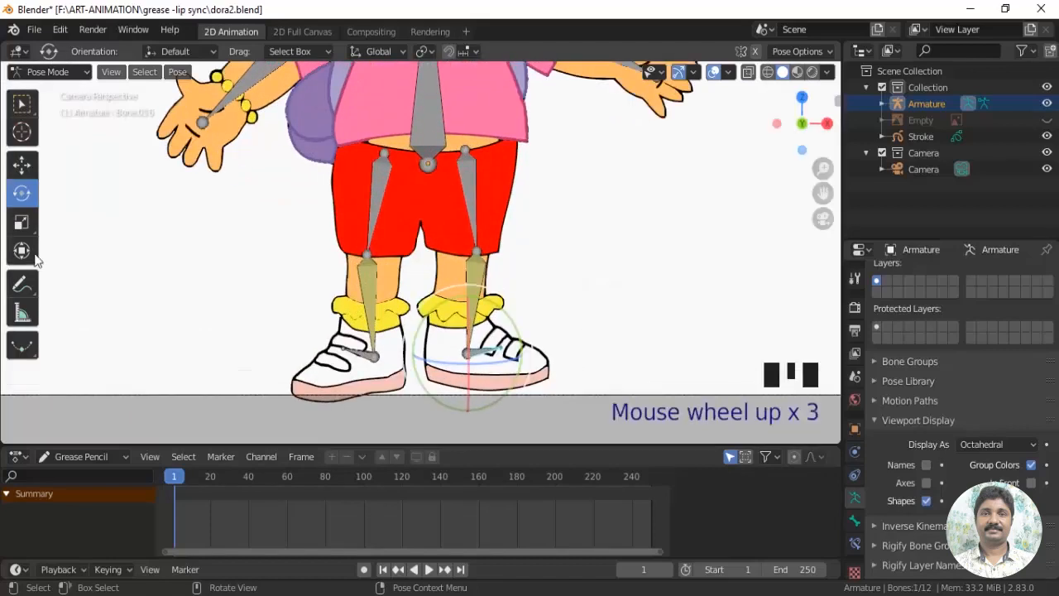
click(22, 164)
drag(471, 308, 468, 269)
scroll(571, 300, down, 1)
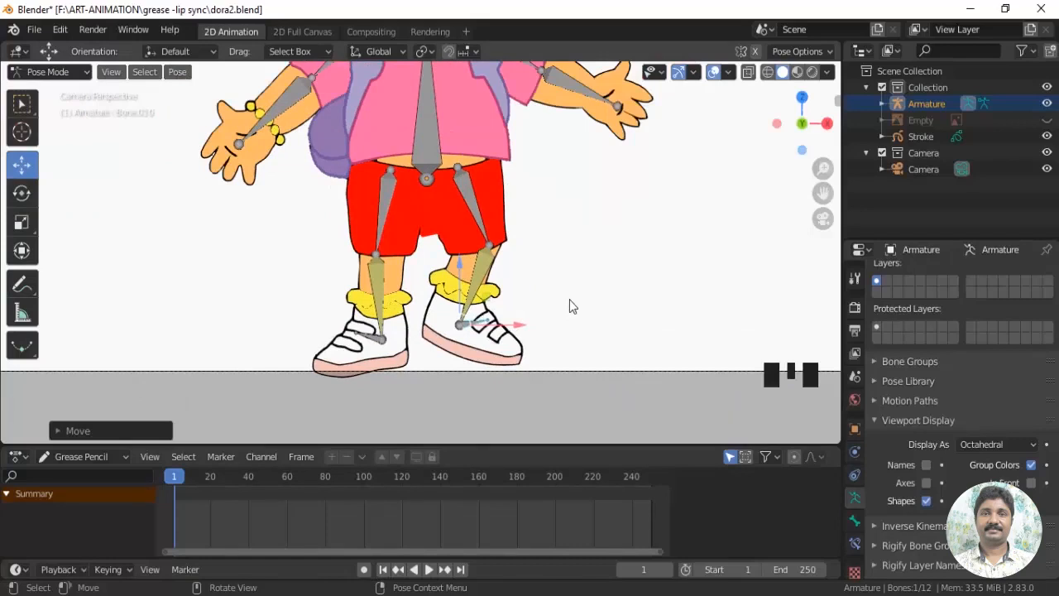
key(alt+g)
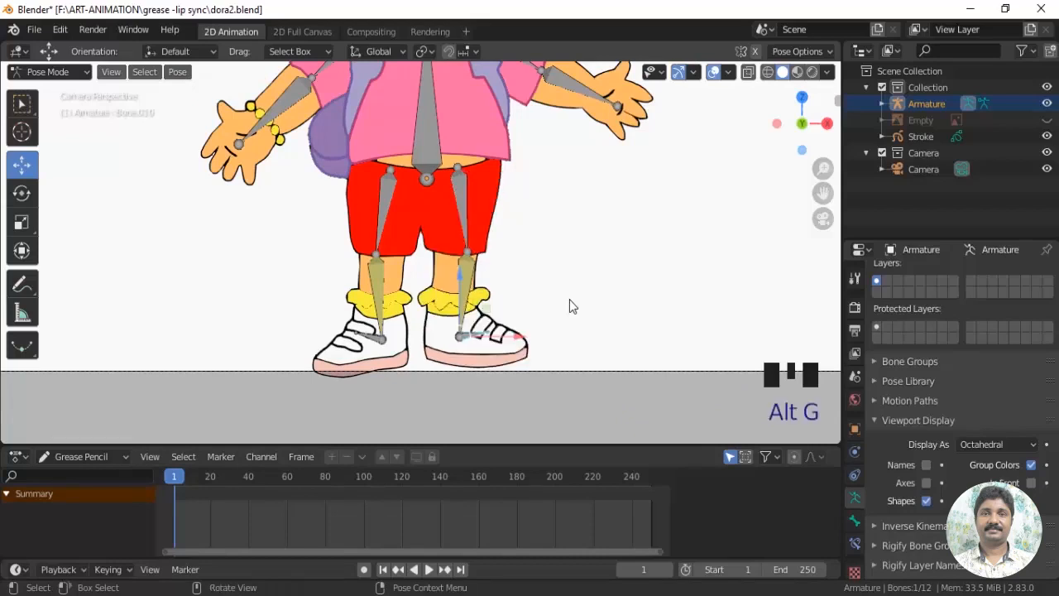
Select all of the armature's bones in the viewport
scroll(570, 306, down, 3)
shift+middle_drag(568, 303, 547, 323)
scroll(597, 333, down, 2)
drag(276, 99, 556, 378)
scroll(570, 354, up, 3)
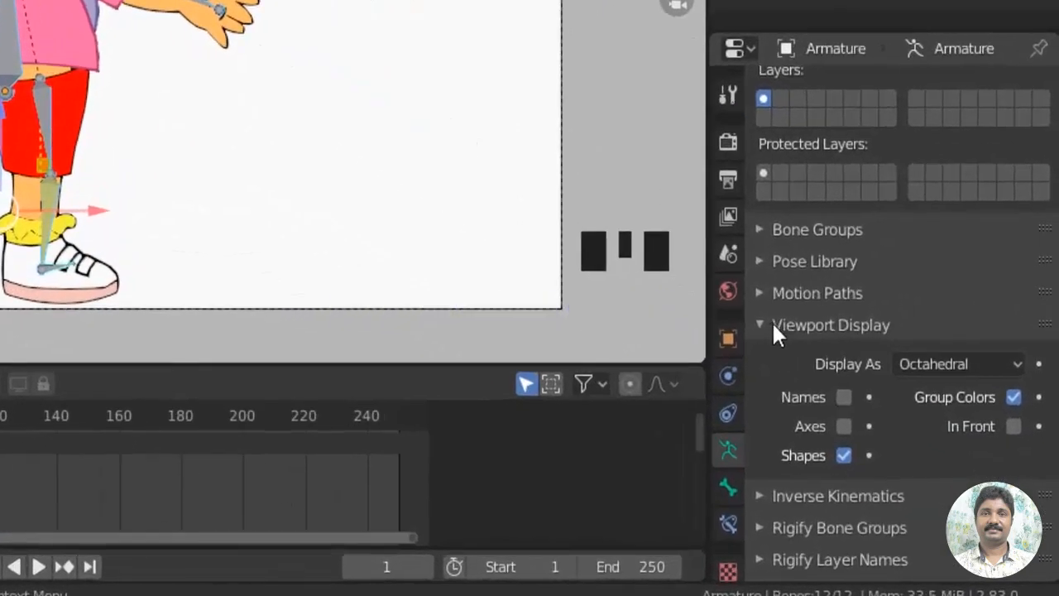
Create a new pose library for the armature and add the current pose as a new entry
click(774, 324)
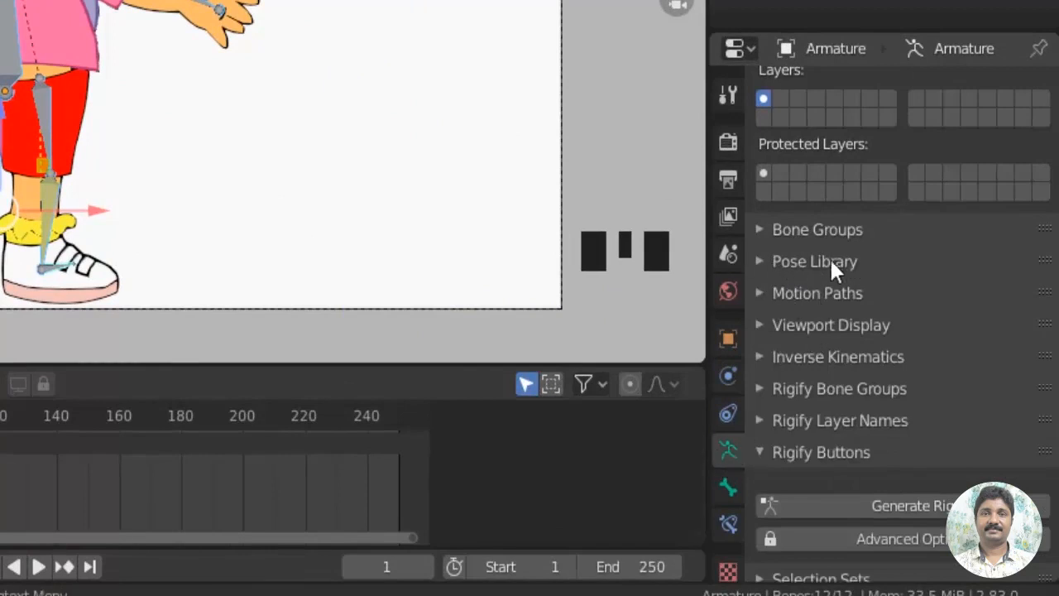
click(762, 260)
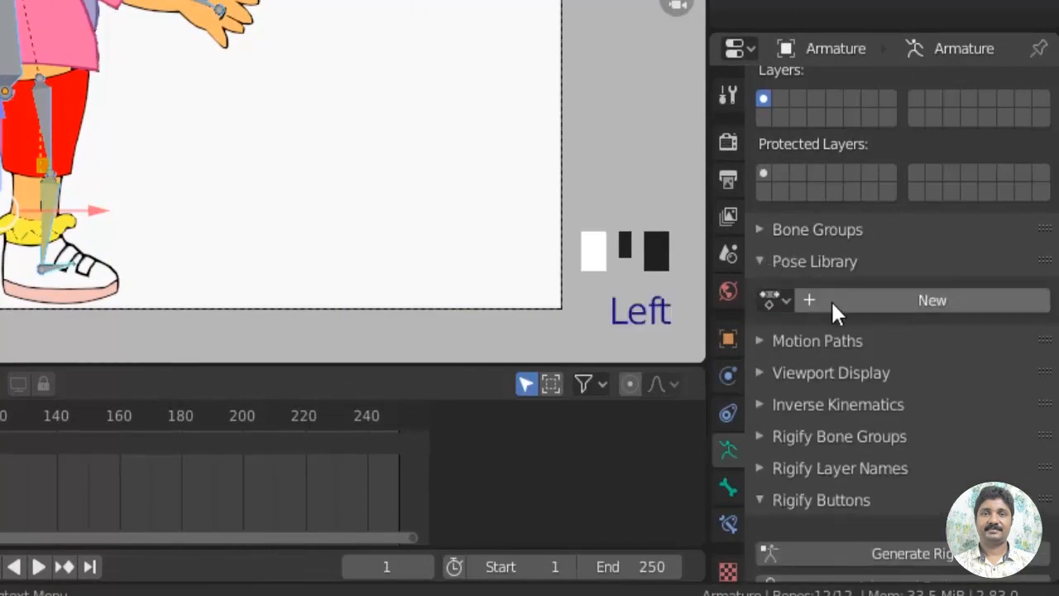
click(883, 298)
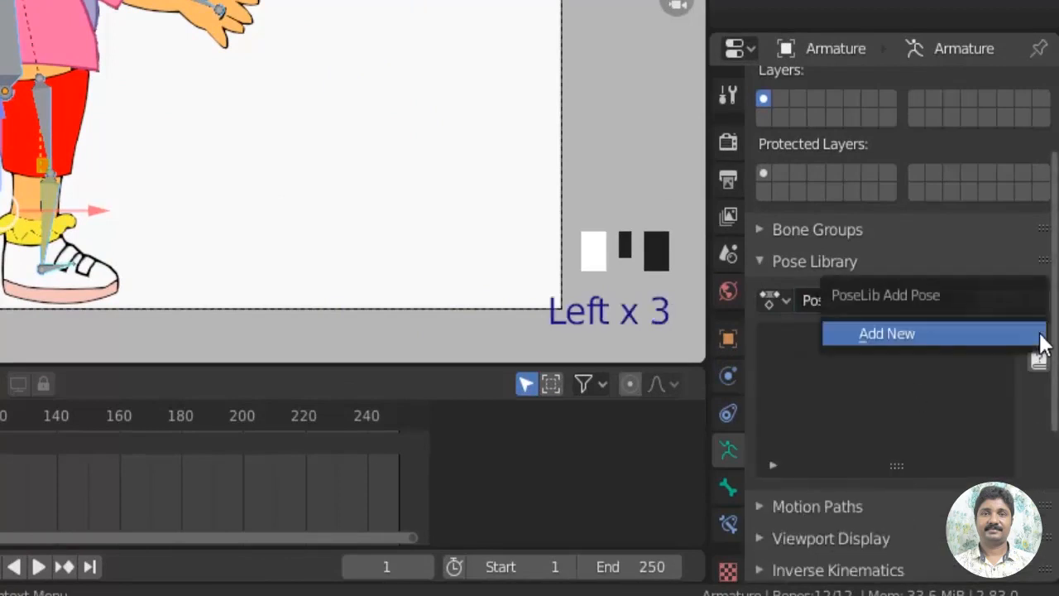
click(1038, 335)
click(893, 334)
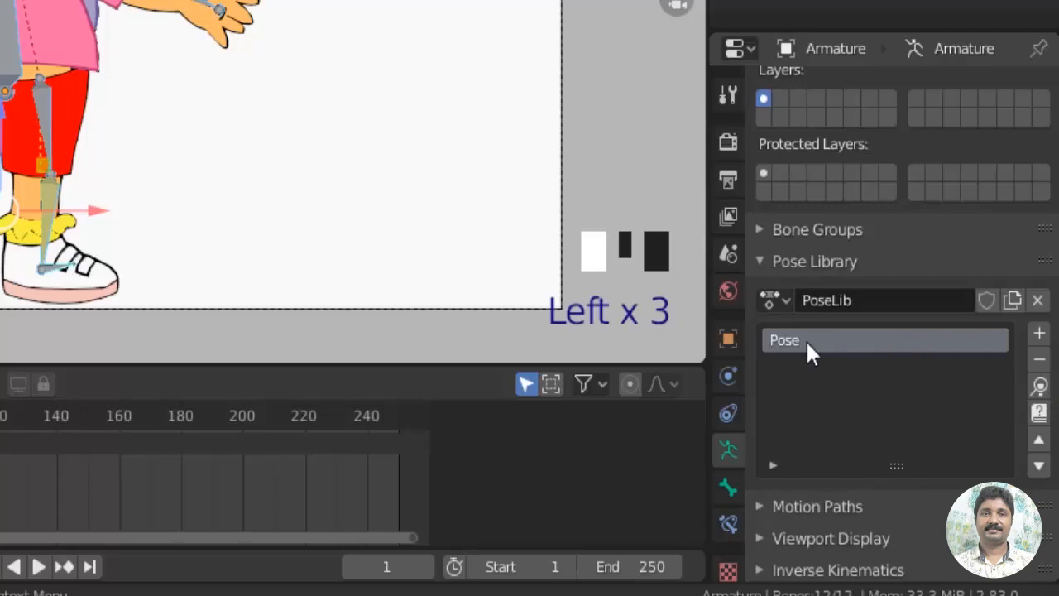
Rename the stored pose to "rest" and apply it to the rig
double_click(794, 340)
text(rest)
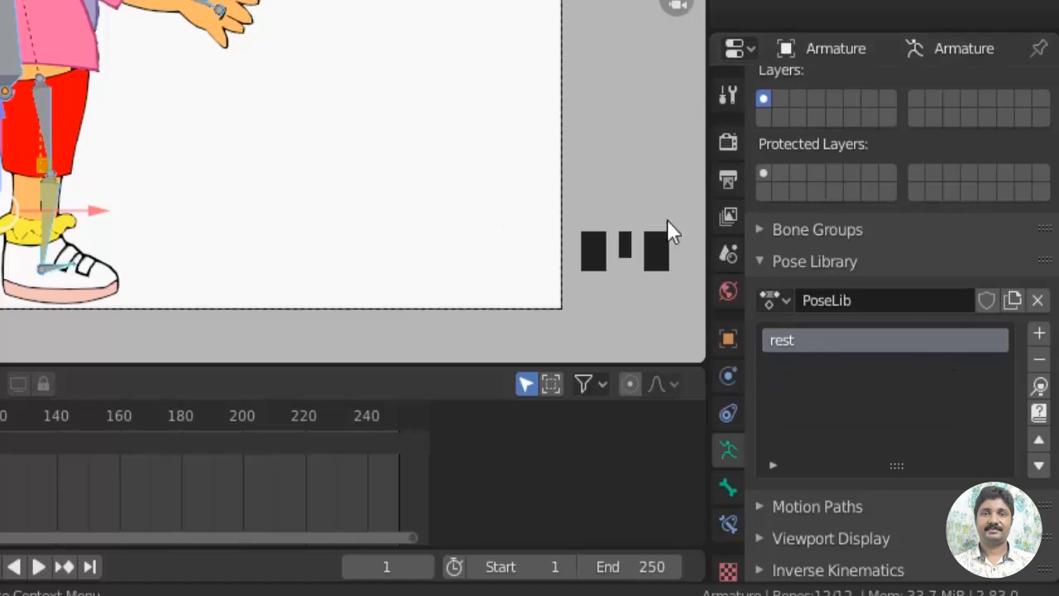
scroll(584, 270, down, 1)
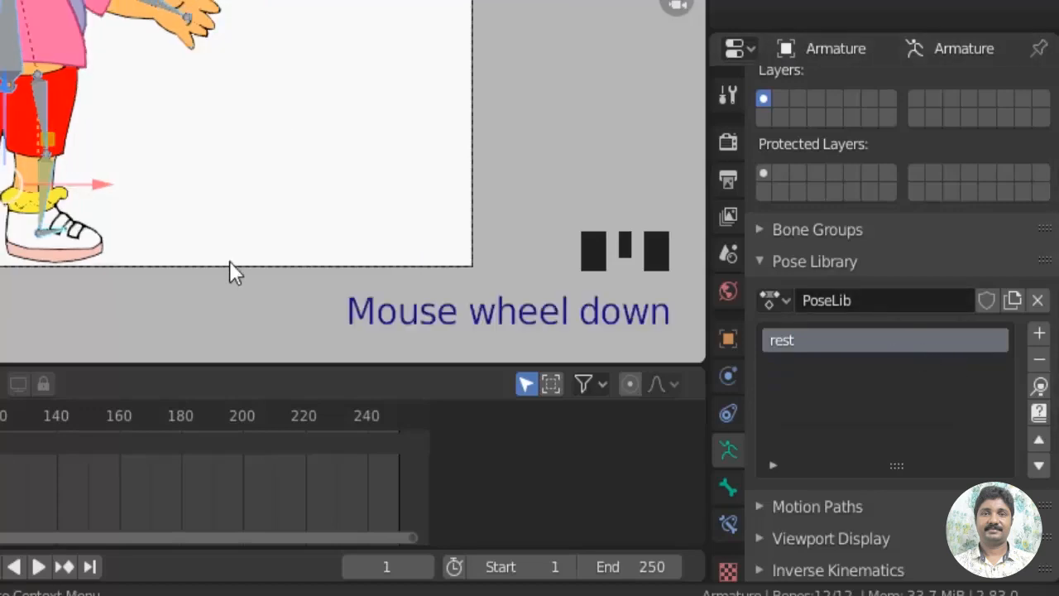
click(1040, 386)
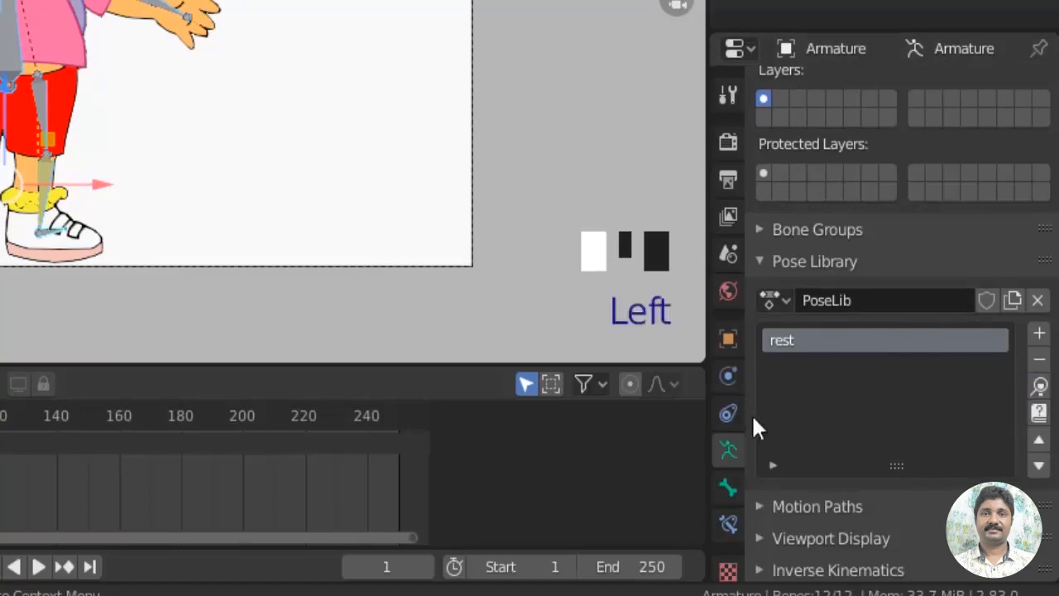
Move the control bones of both feet up and toward the character's left side
click(199, 132)
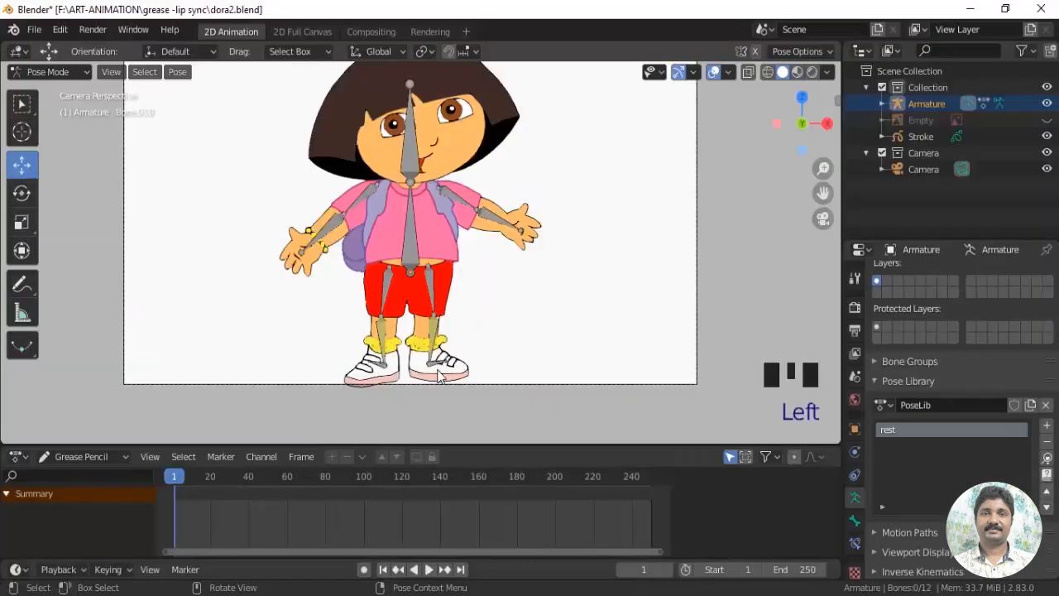
click(454, 364)
drag(460, 342, 429, 318)
click(379, 368)
Rotate both upper arm bones to raise the arms, and tilt the head bone toward the character's left
click(22, 193)
click(362, 204)
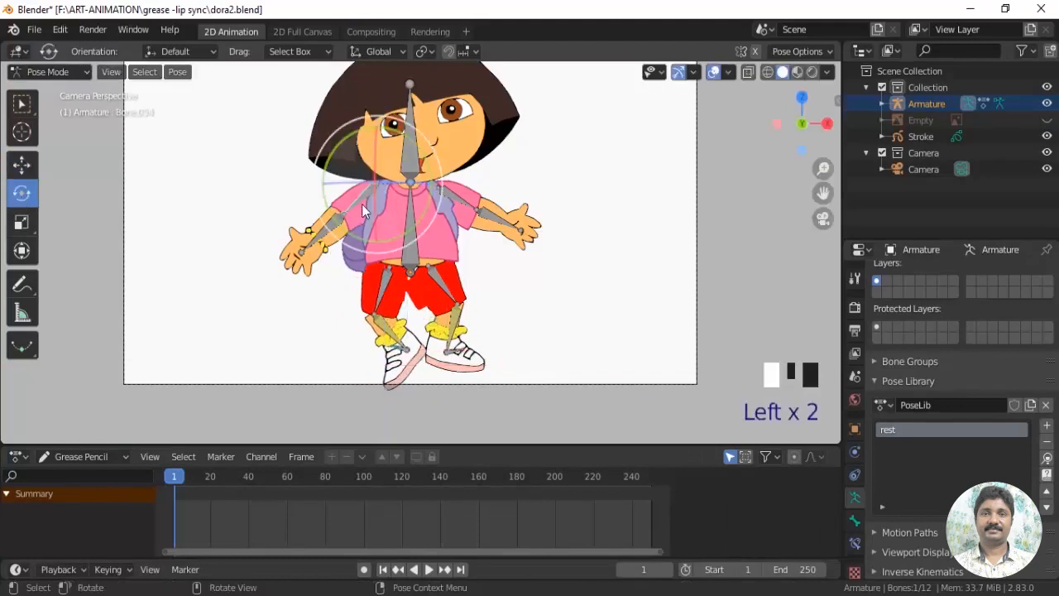
drag(362, 204, 466, 208)
click(466, 207)
drag(482, 170, 489, 153)
click(413, 153)
drag(449, 147, 468, 163)
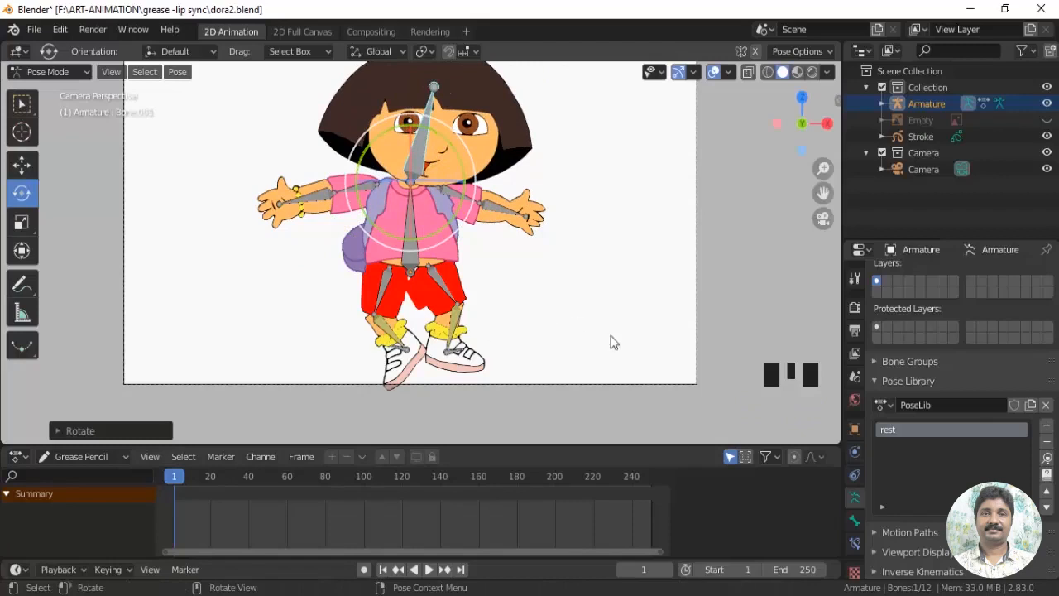
Select all bones and apply the "rest" pose from the pose library to the rig
key(a)
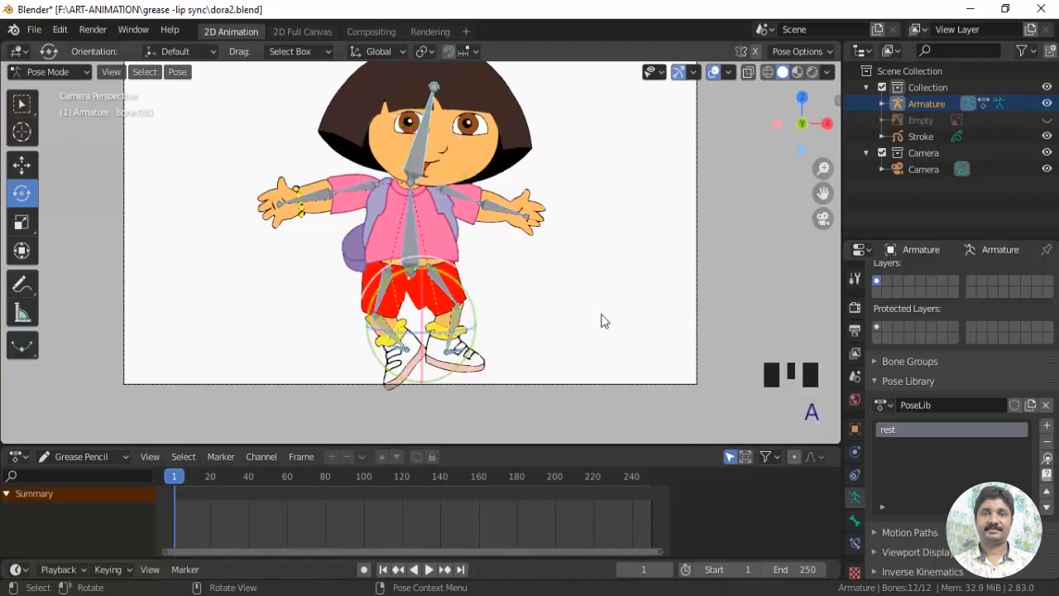
click(1048, 460)
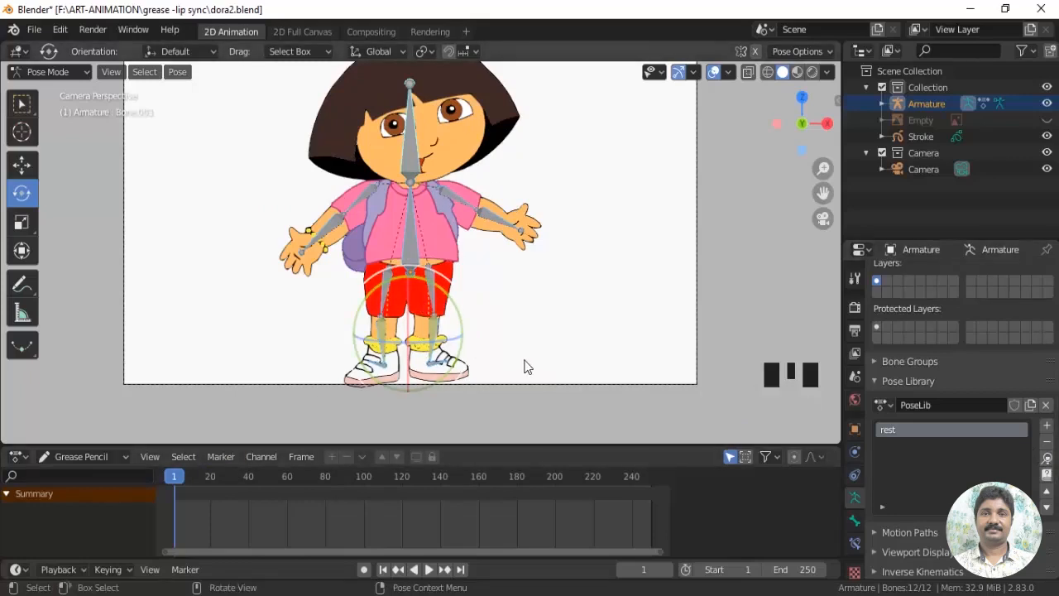
scroll(525, 364, down, 2)
scroll(526, 365, up, 1)
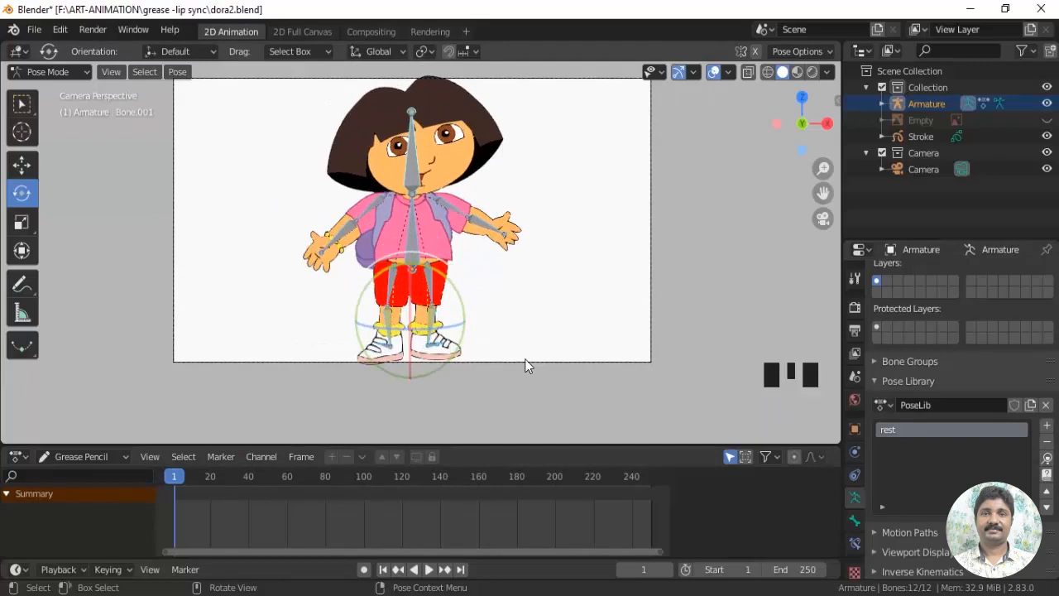
scroll(527, 365, up, 1)
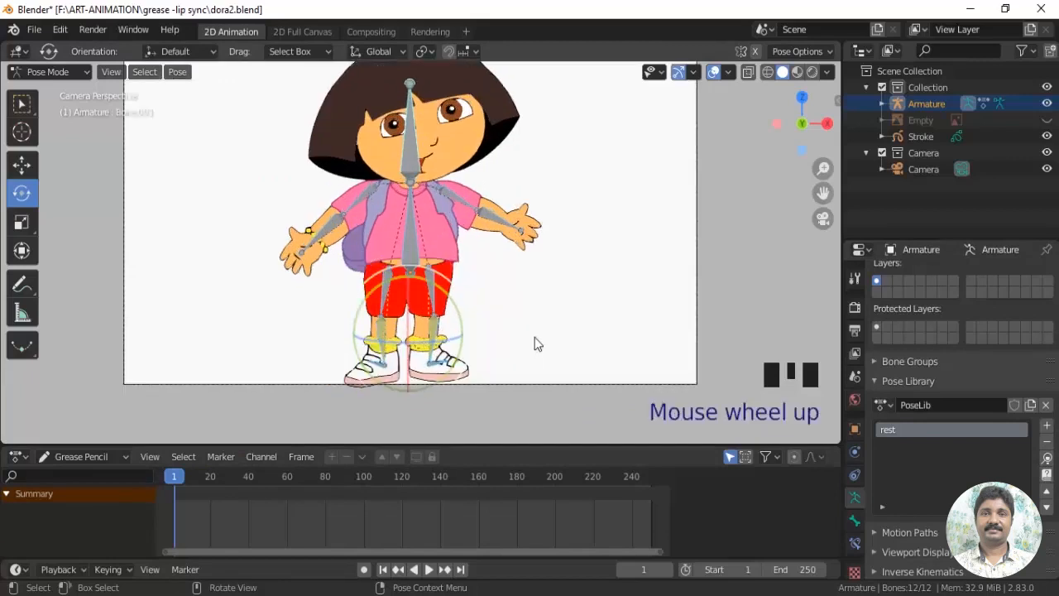
Move the lower ends of both leg bone chains slightly up to bend the knees and lift the feet
click(452, 346)
click(437, 365)
scroll(528, 355, up, 2)
shift+middle_drag(527, 355, 387, 336)
click(22, 165)
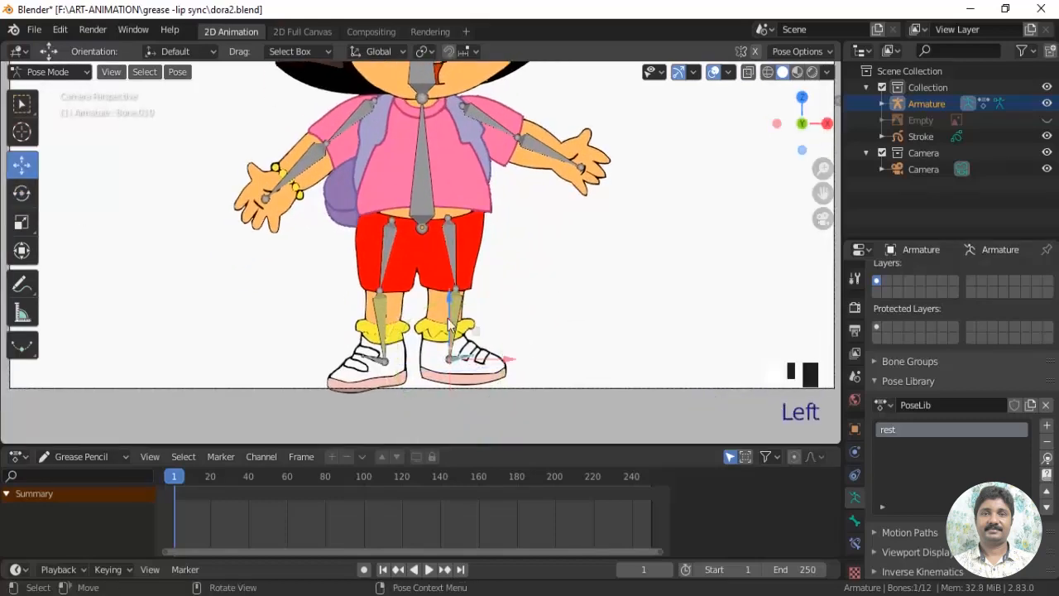
drag(448, 308, 455, 286)
click(382, 364)
drag(386, 305, 386, 294)
drag(443, 352, 490, 344)
click(471, 346)
drag(438, 285, 435, 295)
Rotate the upper arm and forearm bones of both arms upward until the arms stretch out nearly horizontally
shift+middle_drag(504, 170, 487, 290)
click(477, 244)
click(25, 196)
drag(498, 215, 490, 201)
click(530, 252)
drag(553, 218, 538, 199)
click(327, 245)
drag(311, 192, 330, 173)
click(269, 254)
drag(240, 222, 265, 195)
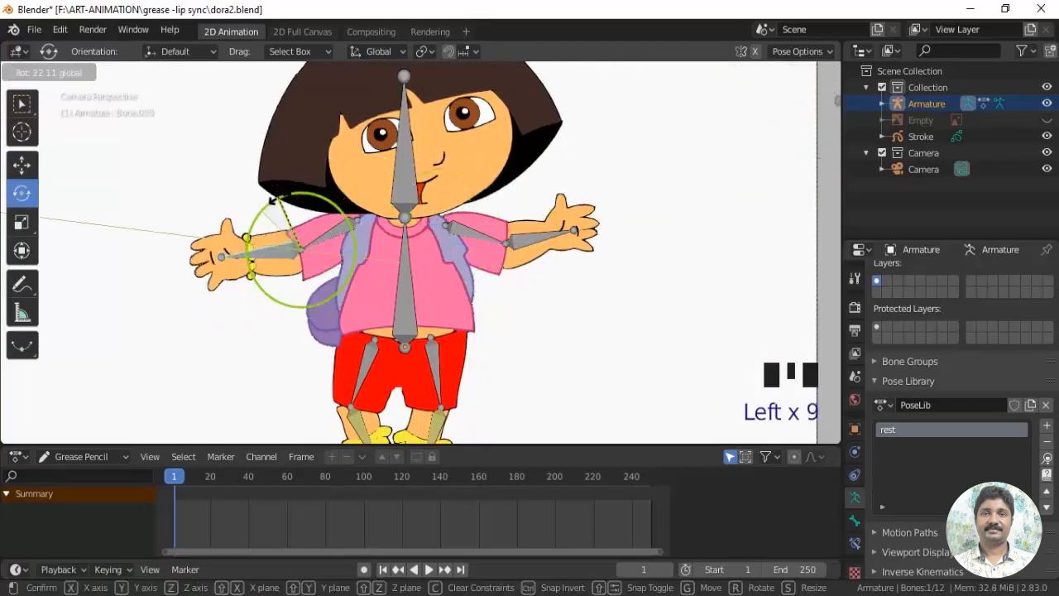
shift+middle_drag(332, 181, 331, 233)
Rotate the head bone to tilt the head toward the character's left
click(405, 236)
drag(421, 217, 435, 218)
scroll(510, 330, down, 3)
shift+middle_drag(511, 335, 510, 291)
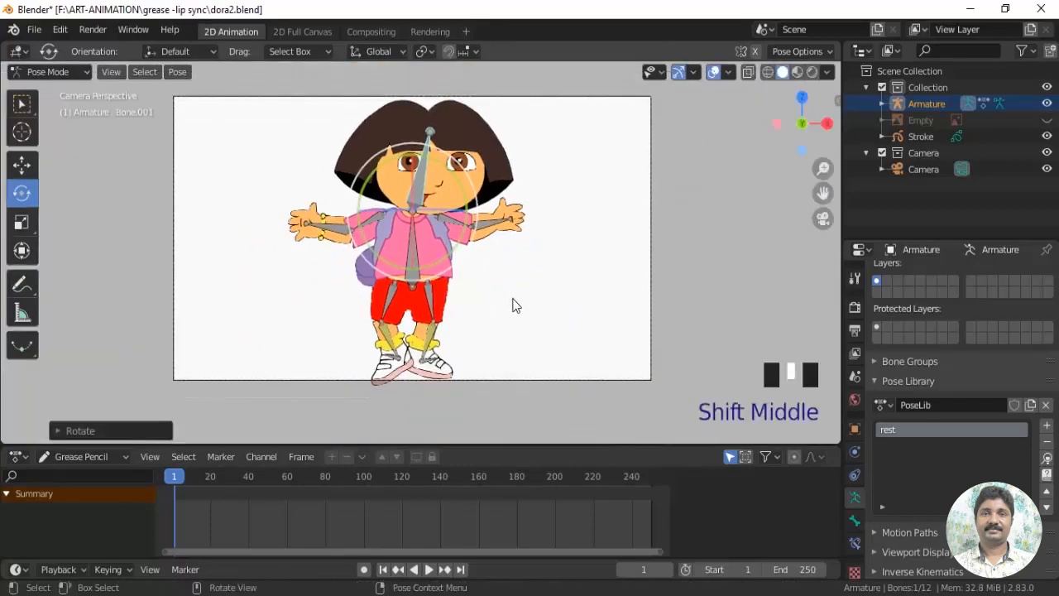
Select all bones, add the current pose to the pose library as a new pose, and name it "jump"
key(a)
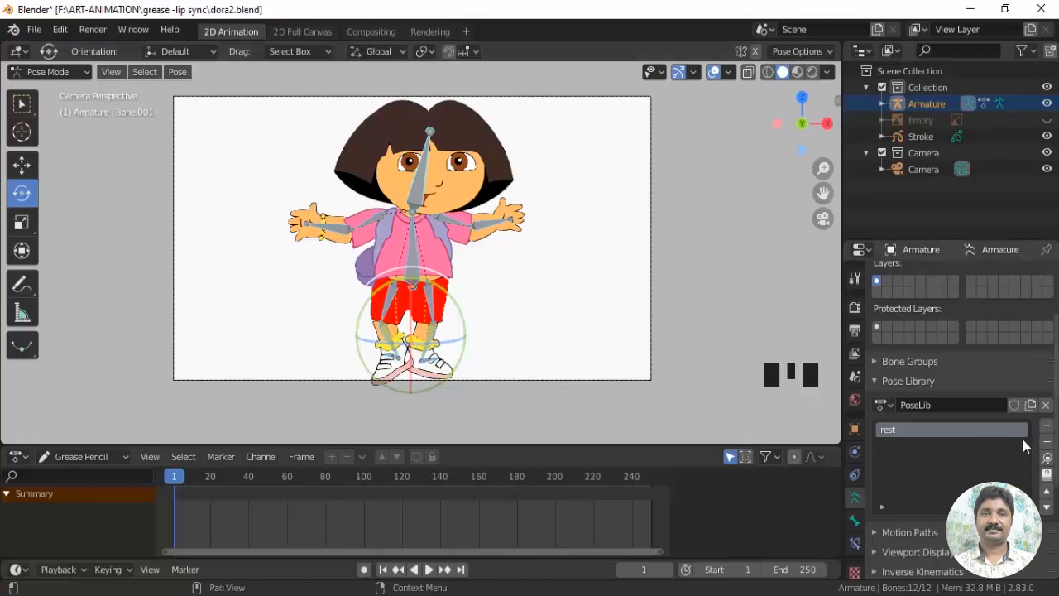
click(1047, 426)
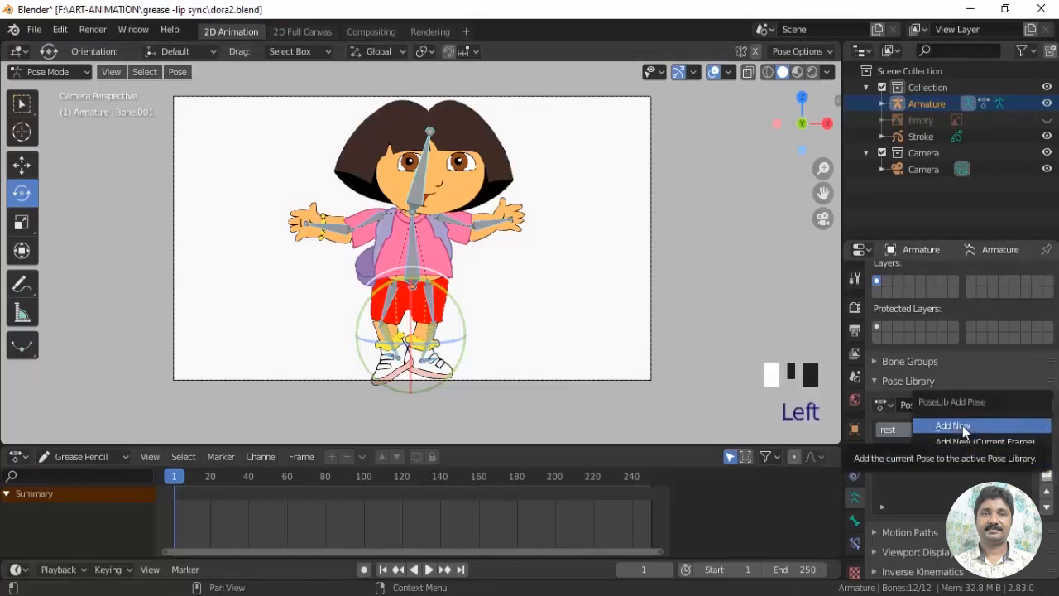
click(964, 427)
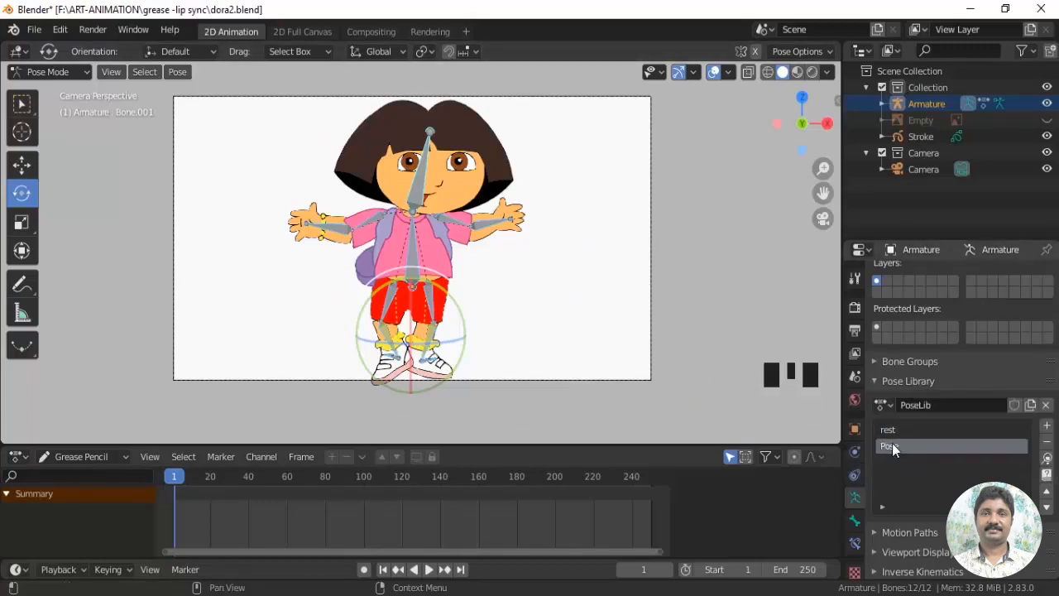
double_click(893, 447)
key(BackSpace)
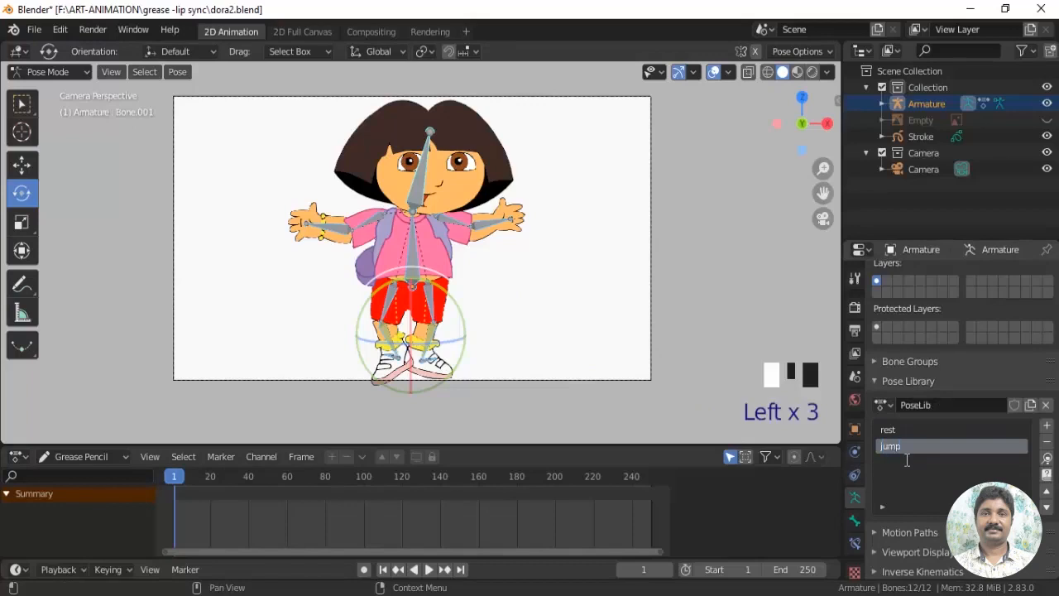
Apply the "jump" and "rest" library poses in turn, ending on "rest", and save the file
click(1048, 460)
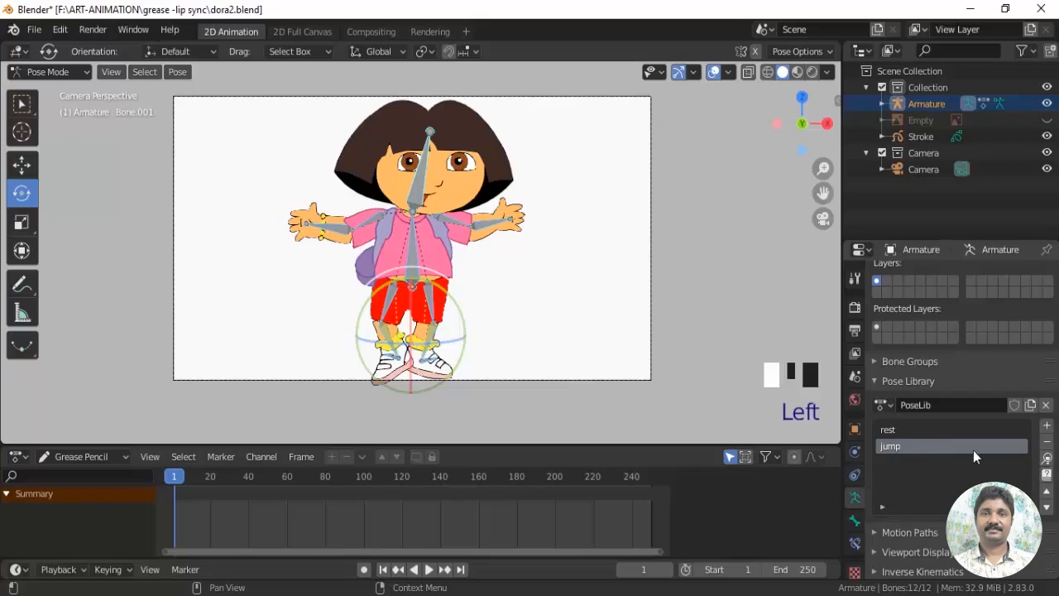
click(896, 427)
click(1048, 460)
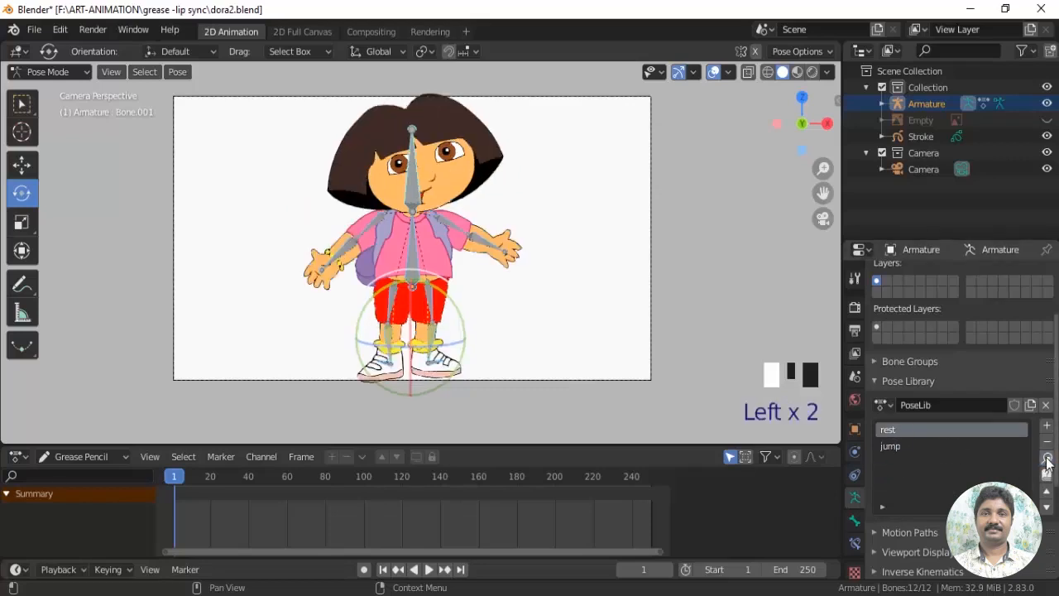
click(894, 449)
click(1048, 460)
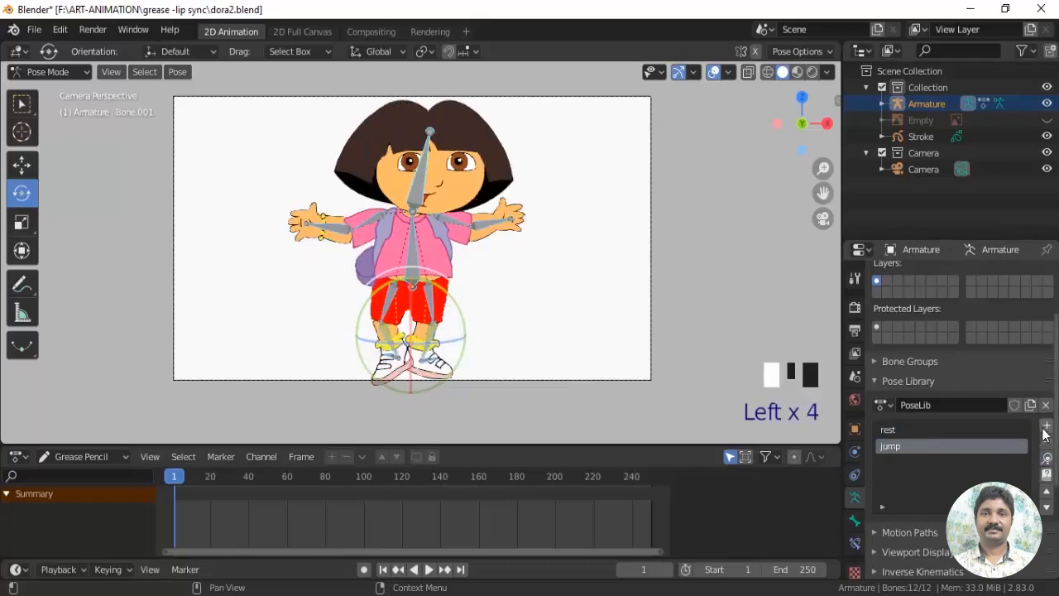
click(1048, 460)
click(1048, 461)
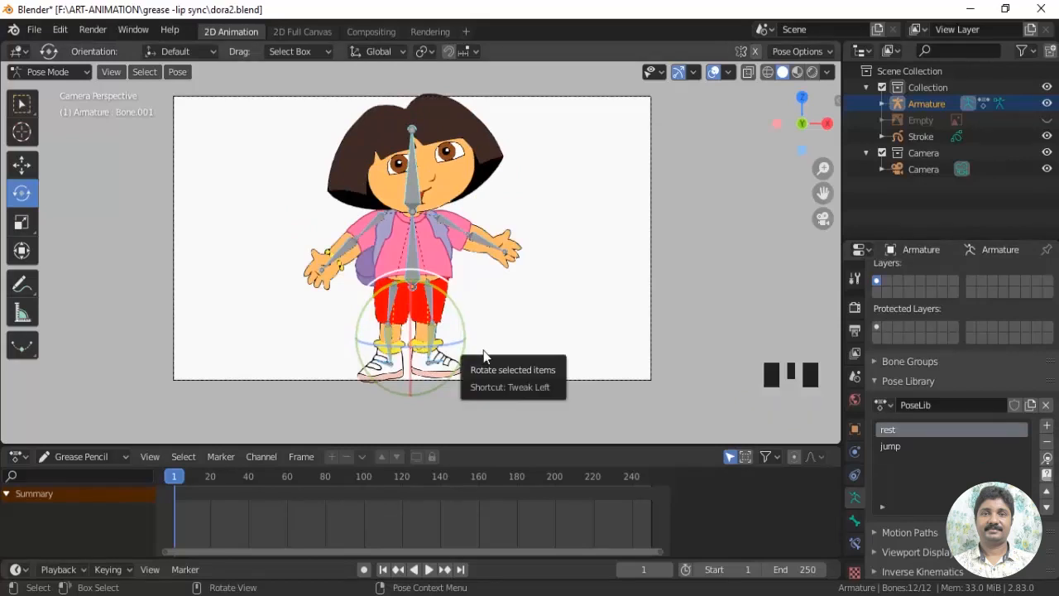
key(ctrl+s)
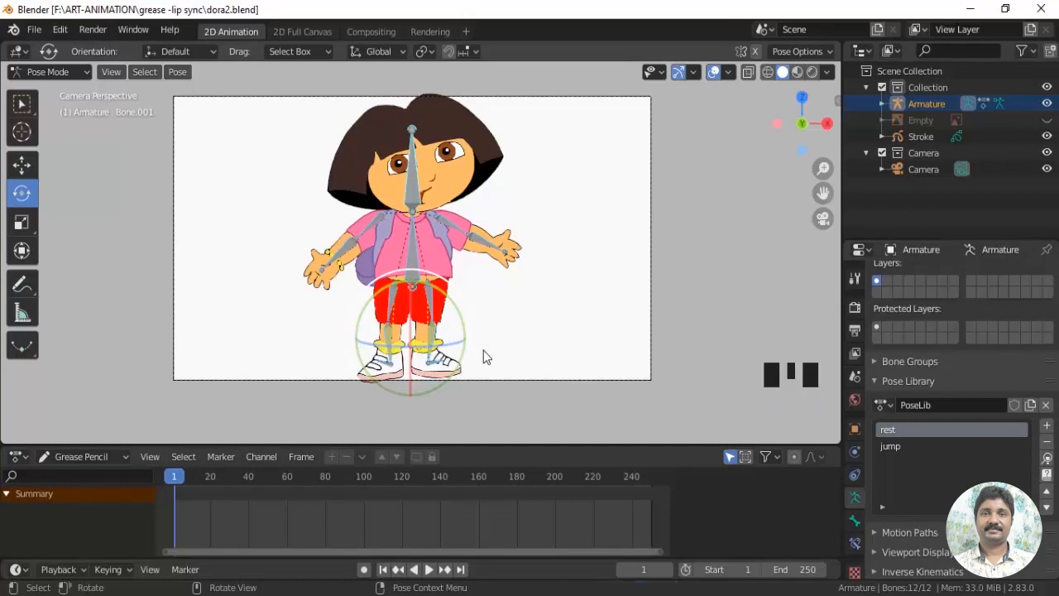
Switch the armature from Pose Mode to Object Mode and deselect it
click(74, 71)
click(50, 89)
scroll(542, 257, up, 1)
shift+middle_drag(541, 257, 568, 315)
scroll(542, 319, down, 1)
scroll(543, 317, up, 1)
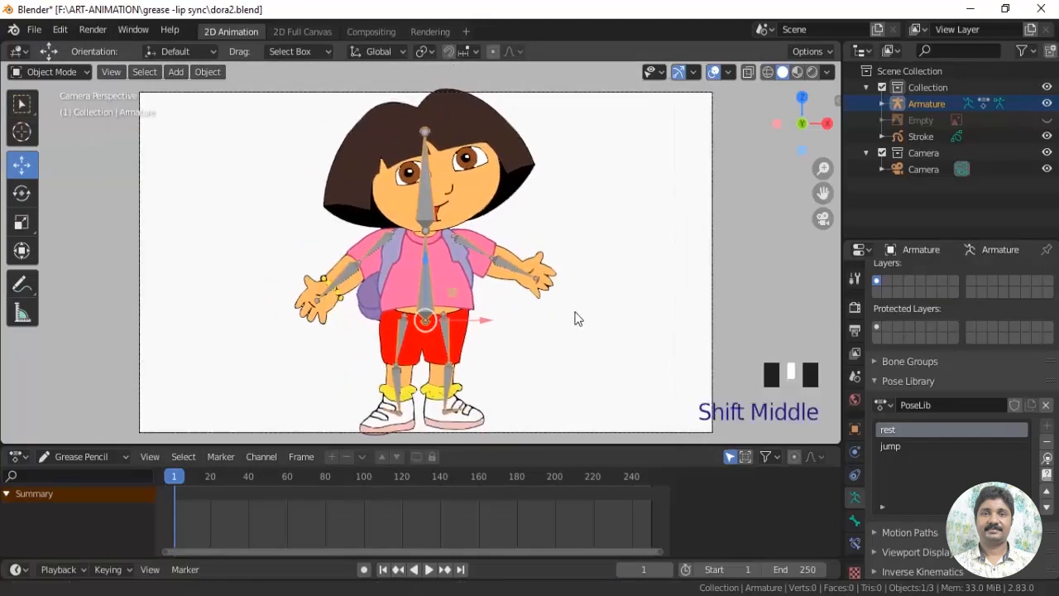
scroll(549, 277, up, 2)
shift+middle_drag(548, 271, 546, 321)
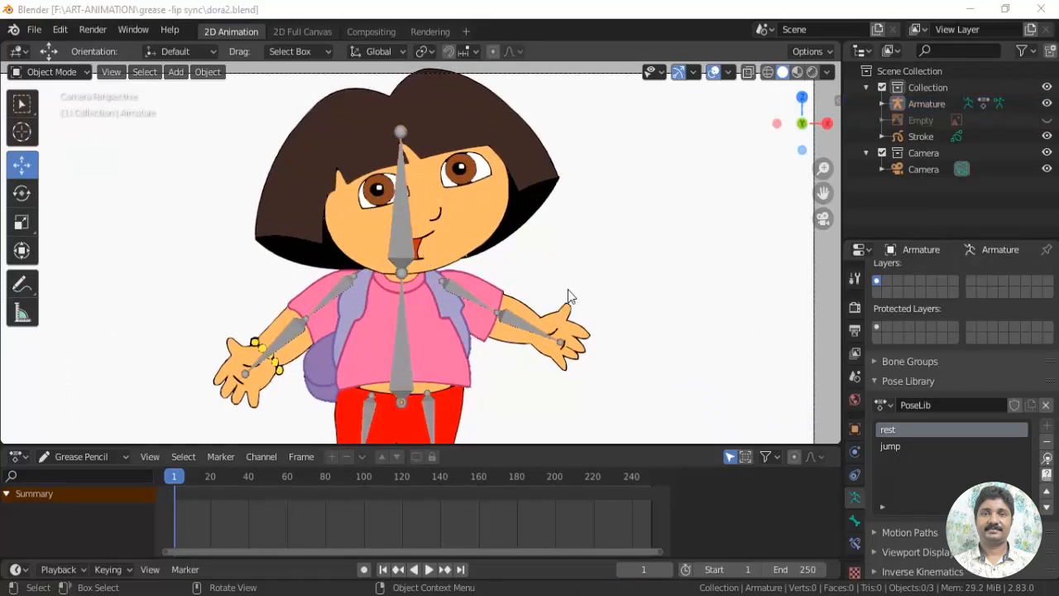
middle_drag(568, 289, 551, 329)
key(KP_0)
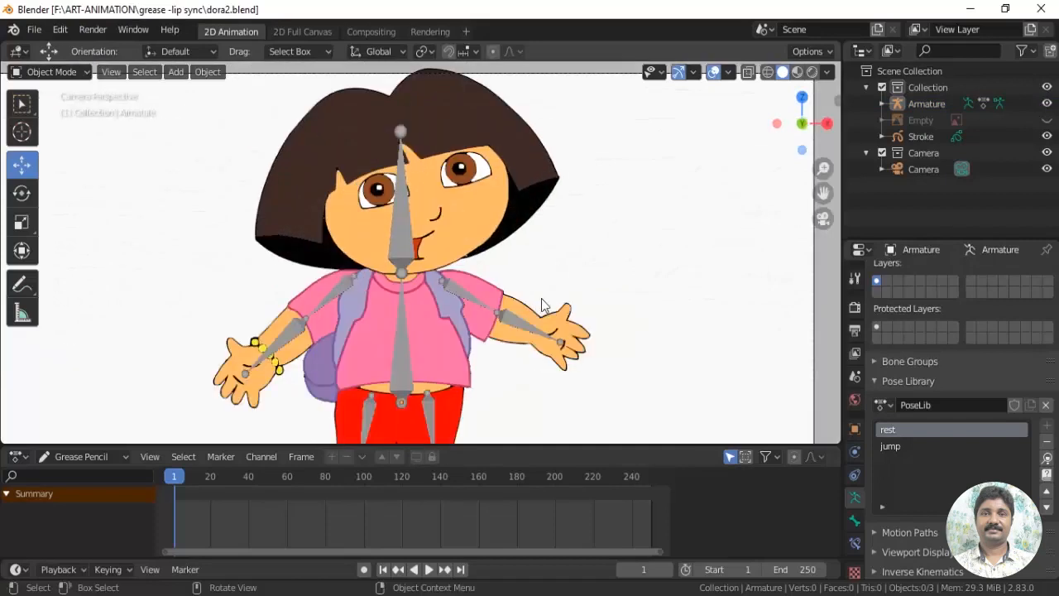
Hide the Armature object type in the viewport so the bones no longer cover the character's face
scroll(542, 299, up, 2)
shift+middle_drag(601, 272, 632, 294)
scroll(545, 361, up, 1)
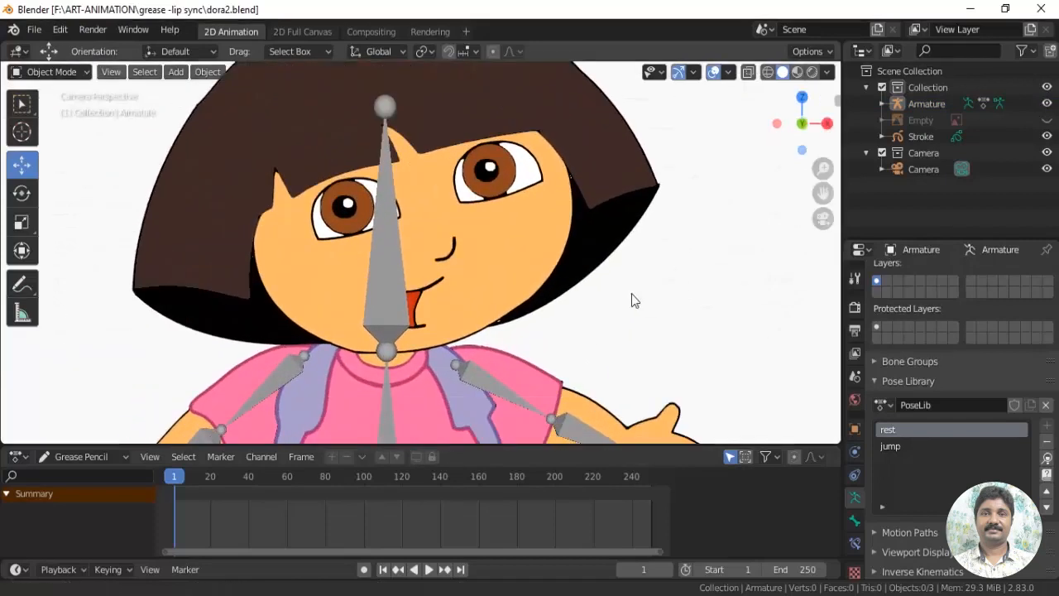
click(659, 73)
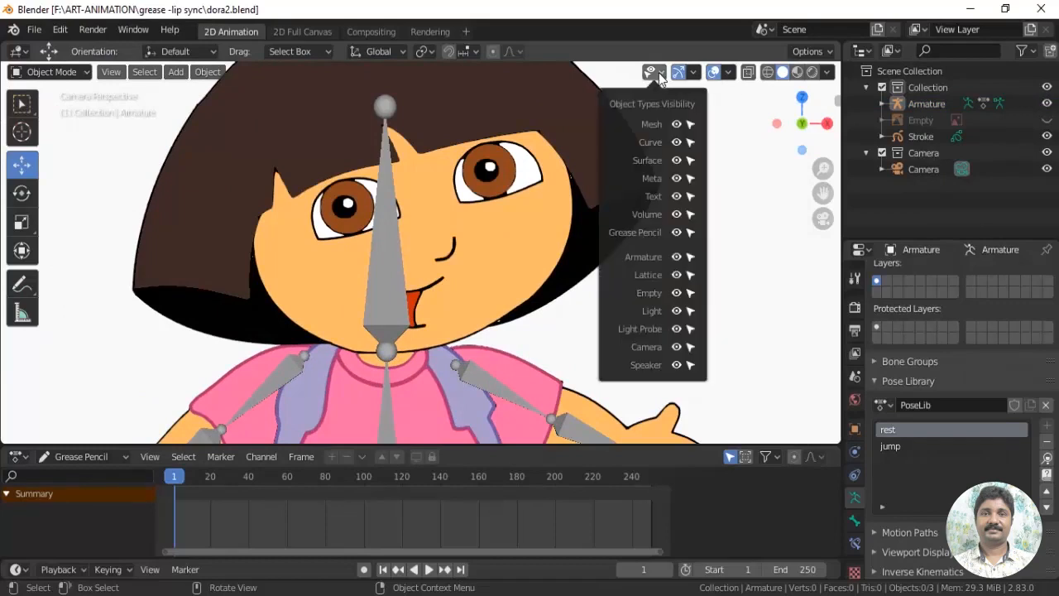
click(677, 257)
Select the Grease Pencil character, make its lip layer active, and toggle that layer's visibility to check it, leaving it visible
scroll(672, 287, down, 2)
scroll(622, 300, up, 2)
shift+middle_drag(616, 306, 572, 350)
scroll(678, 288, up, 1)
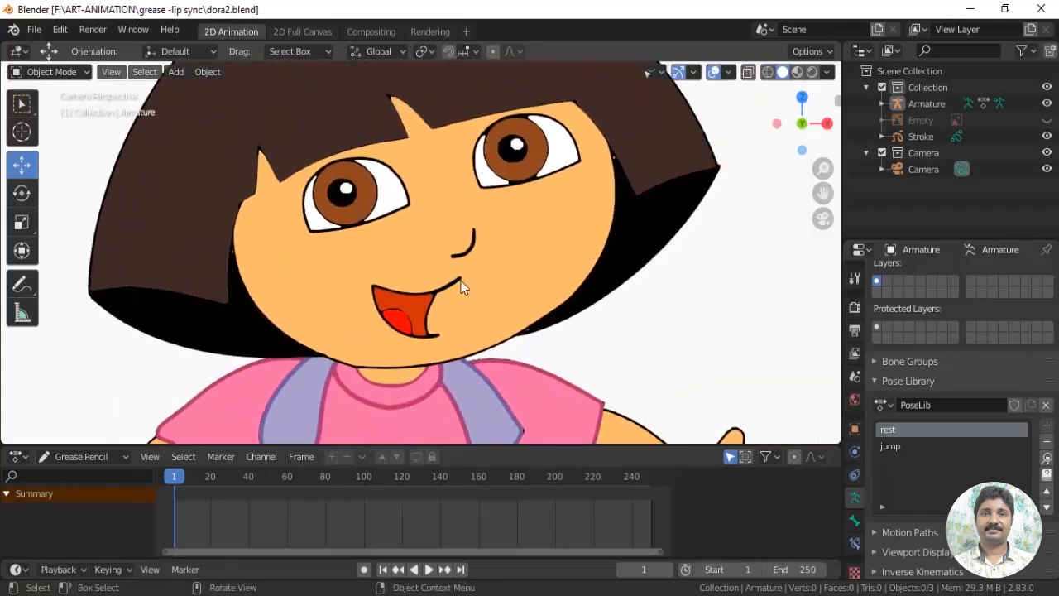
click(514, 244)
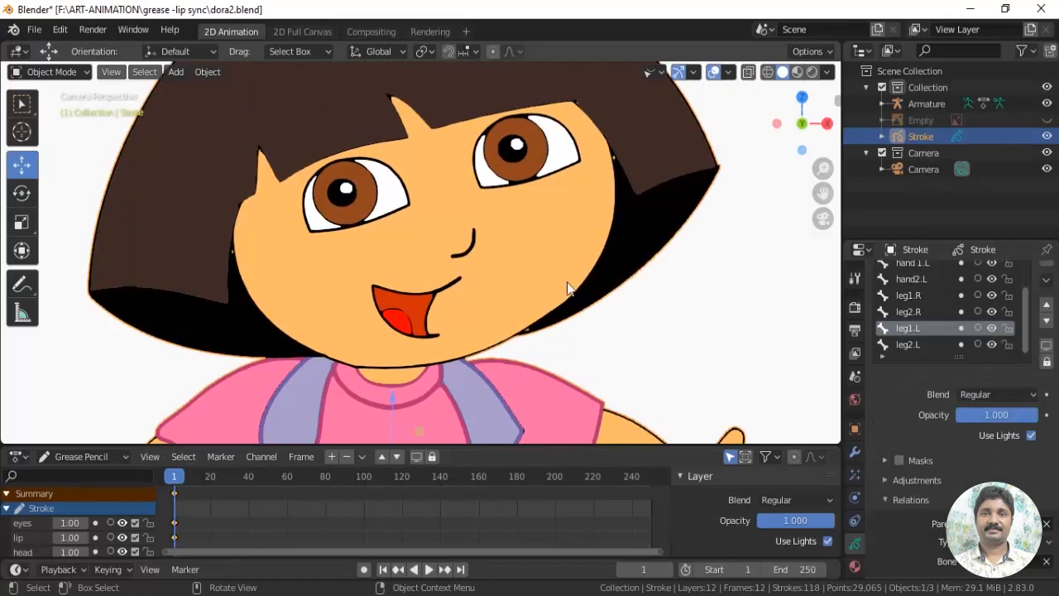
scroll(979, 318, up, 5)
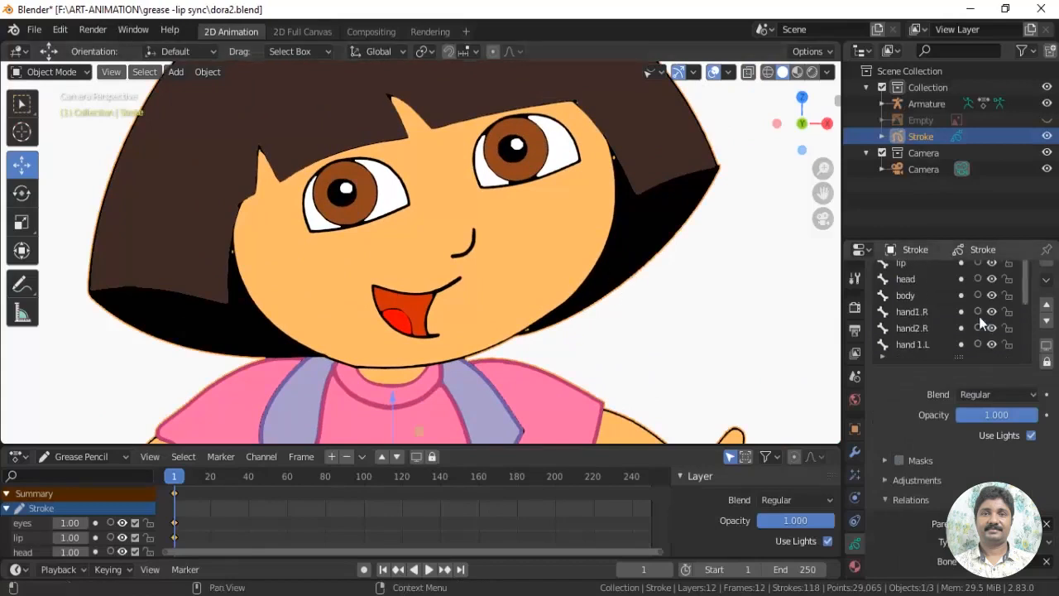
click(894, 261)
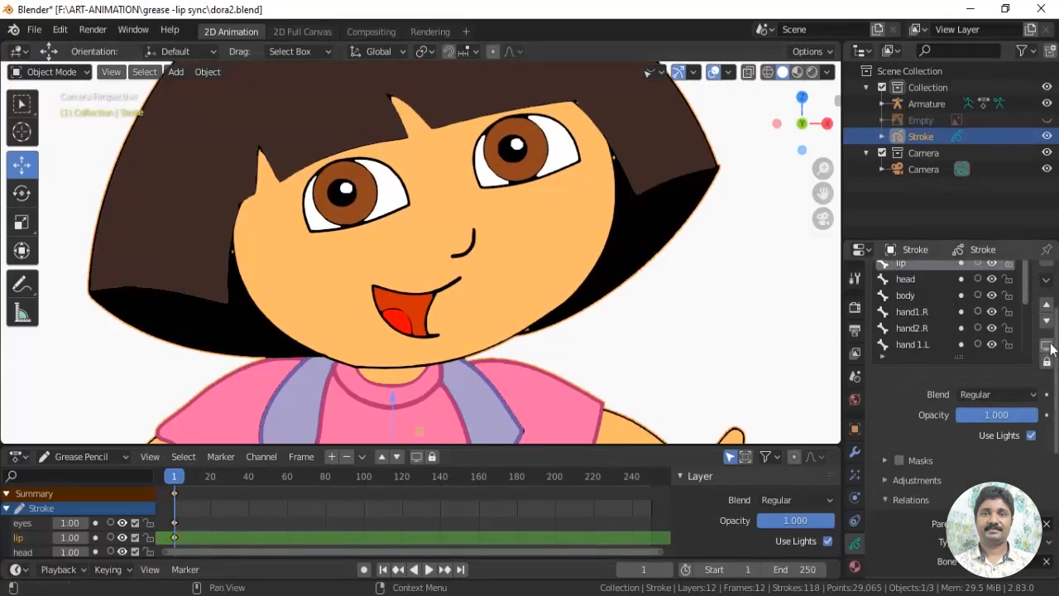
scroll(1018, 331, up, 3)
click(994, 331)
click(993, 331)
click(993, 331)
click(993, 331)
click(994, 331)
click(994, 331)
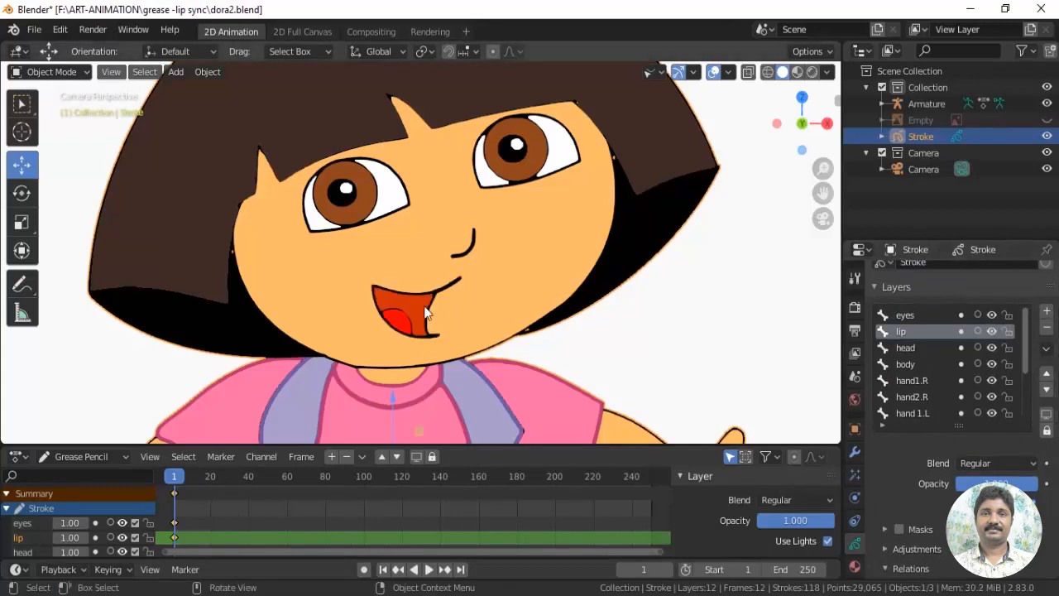
Enlarge the Grease Pencil dope sheet area and lock the other layers, leaving only the lip layer unlocked
scroll(563, 347, up, 3)
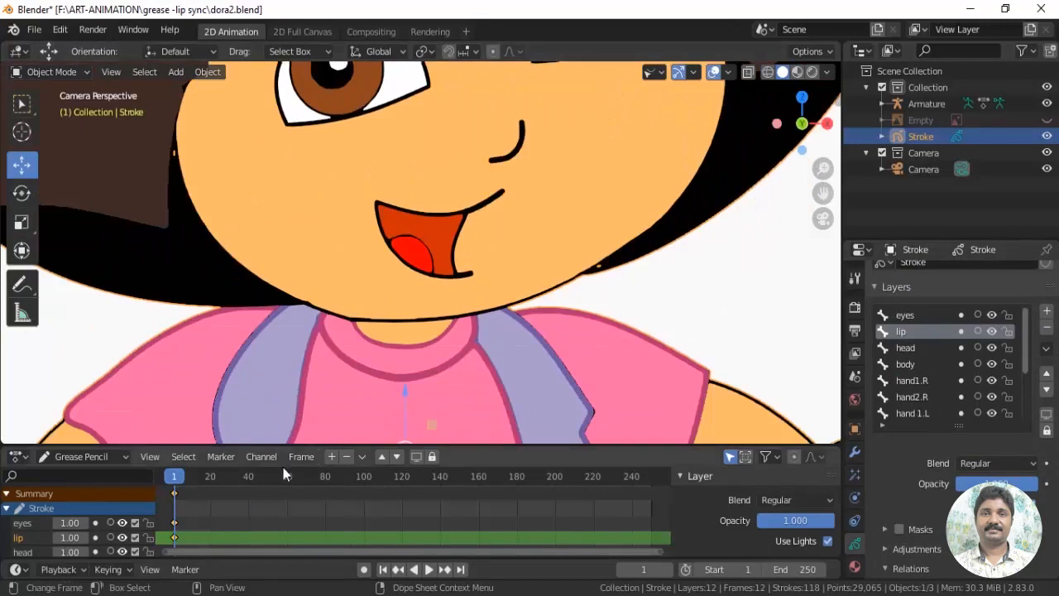
drag(351, 447, 207, 396)
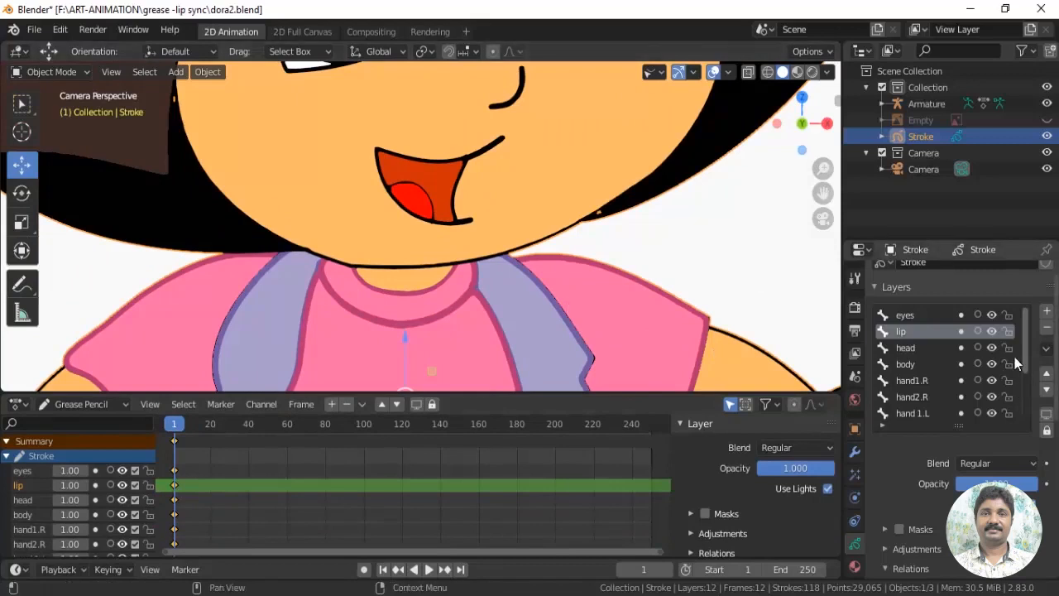
drag(1009, 351, 1009, 413)
click(1007, 316)
drag(1026, 346, 1026, 441)
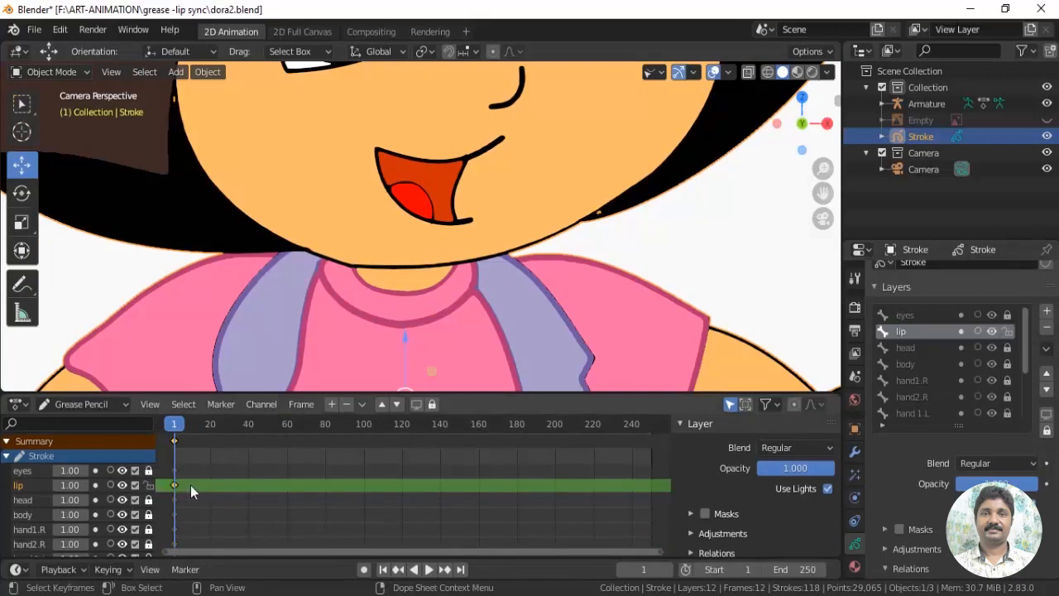
Magnify the dope sheet around frame 1 of the lip layer
scroll(199, 502, up, 5)
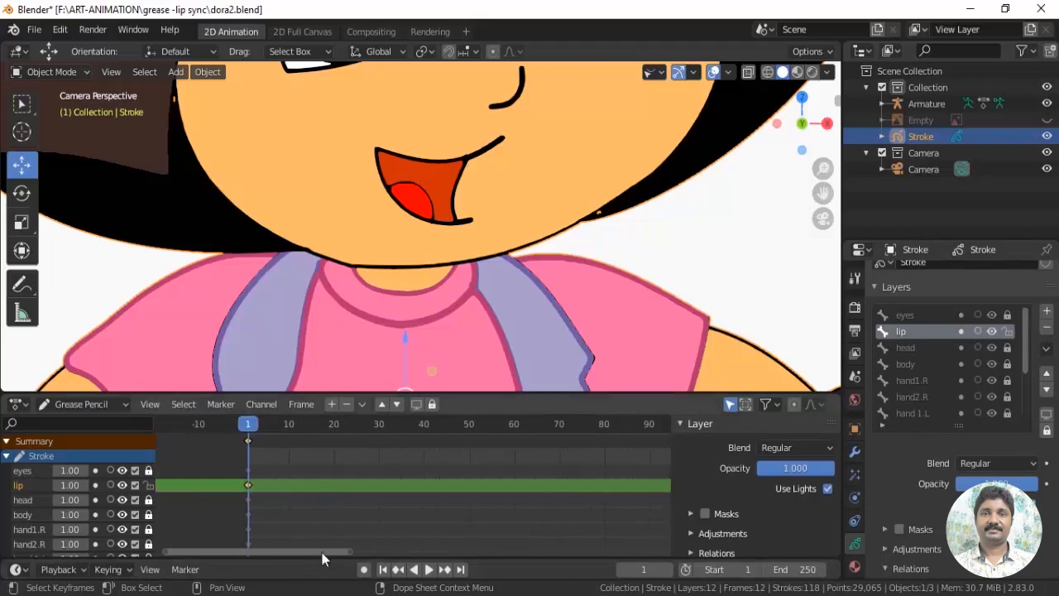
drag(324, 551, 257, 551)
scroll(405, 503, up, 10)
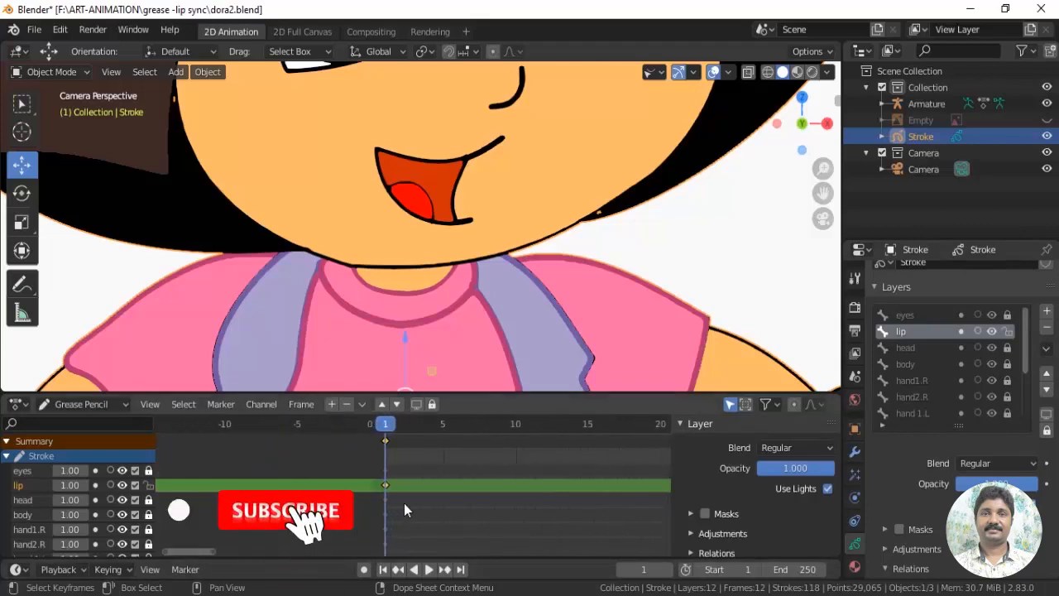
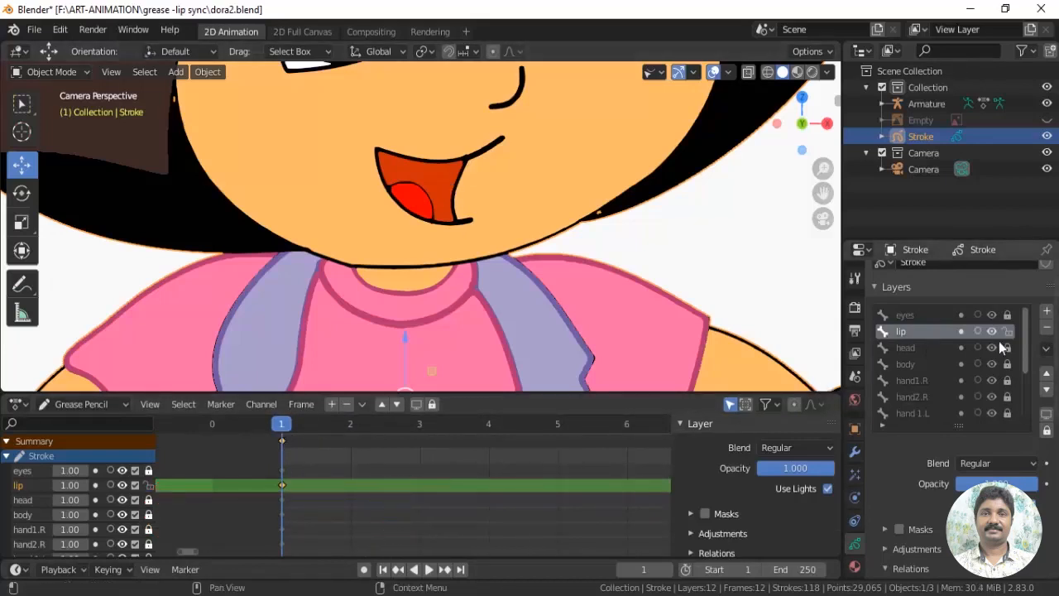
Hide every Grease Pencil layer except the lip layer so only the mouth drawing shows, centred in the view
drag(993, 316, 993, 426)
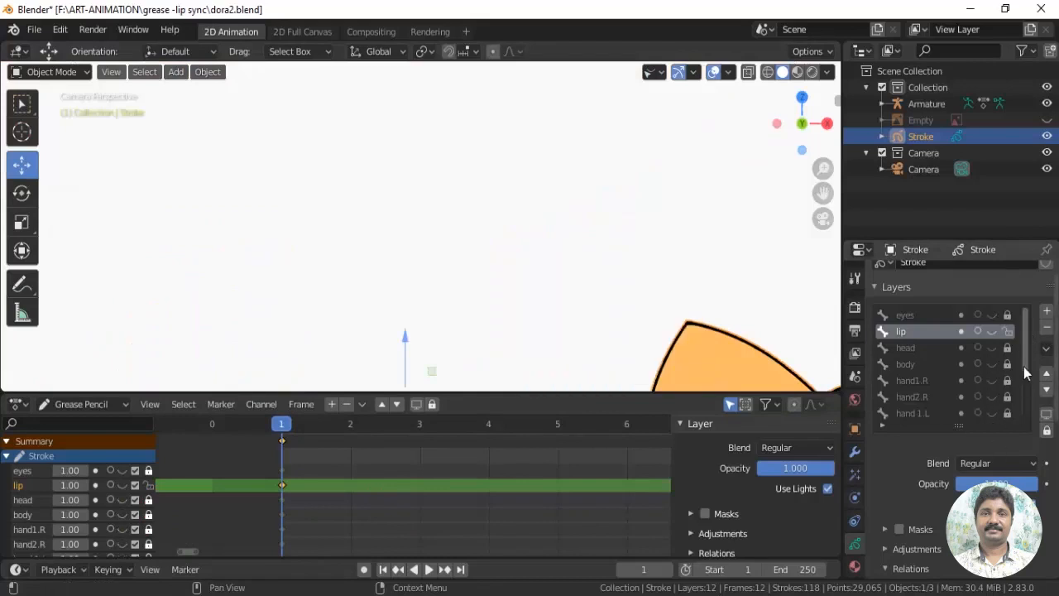
drag(1024, 366, 1025, 427)
drag(995, 351, 992, 422)
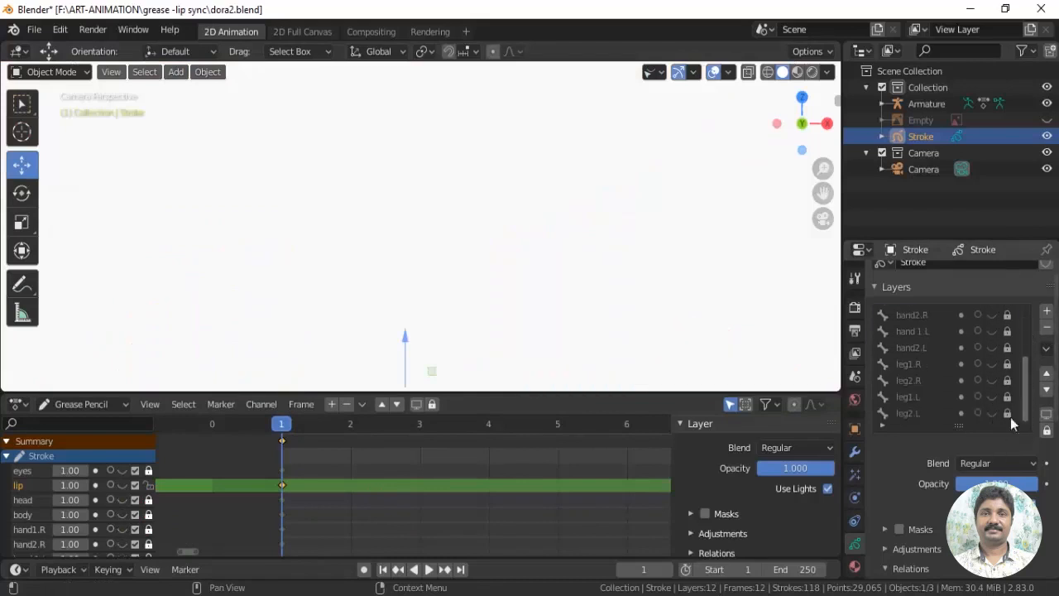
scroll(1003, 381, up, 5)
click(992, 332)
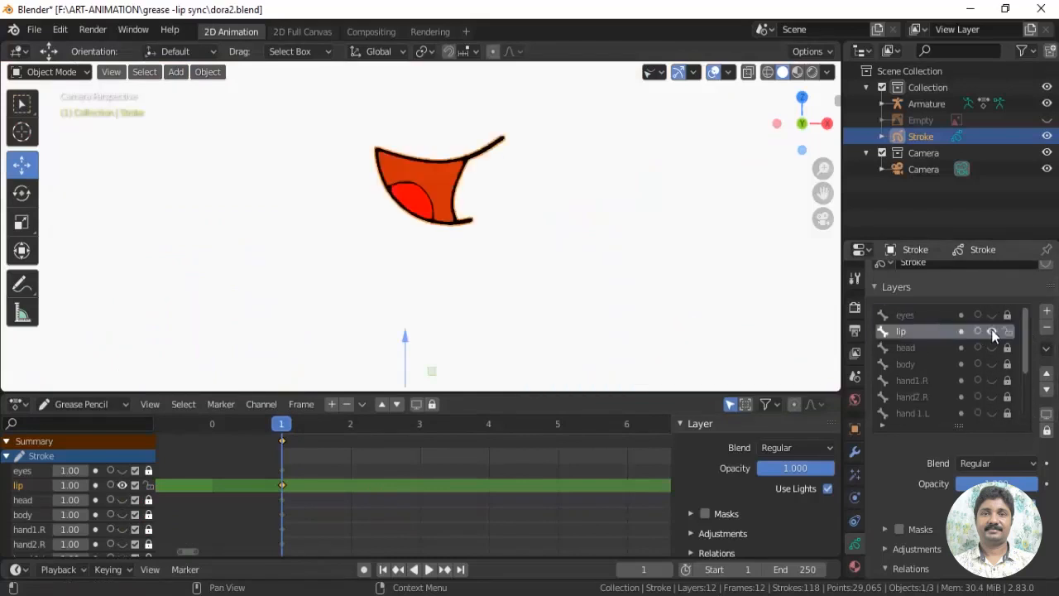
scroll(556, 248, up, 3)
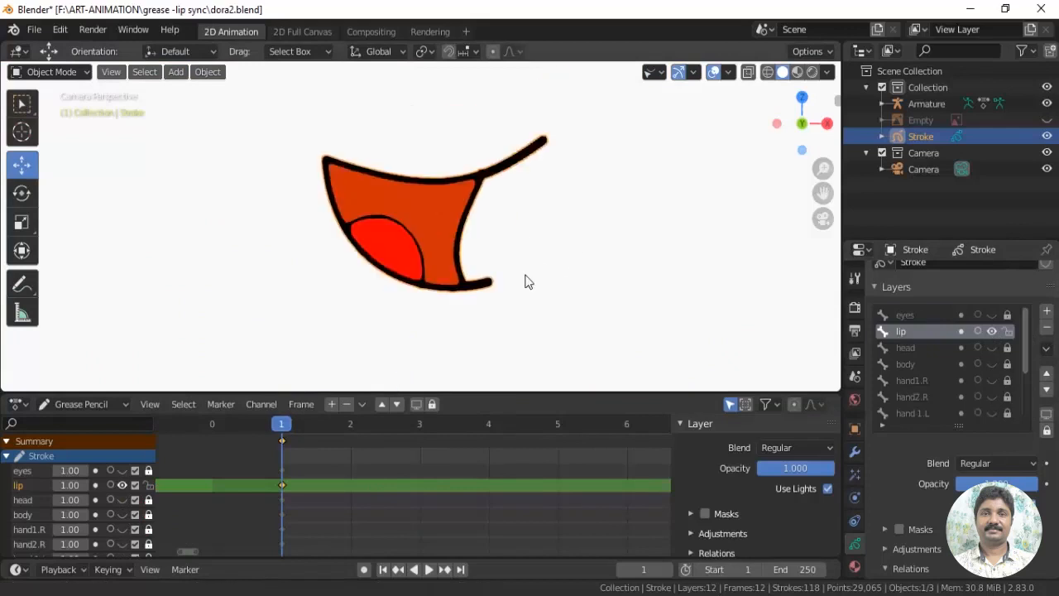
shift+middle_drag(528, 281, 511, 307)
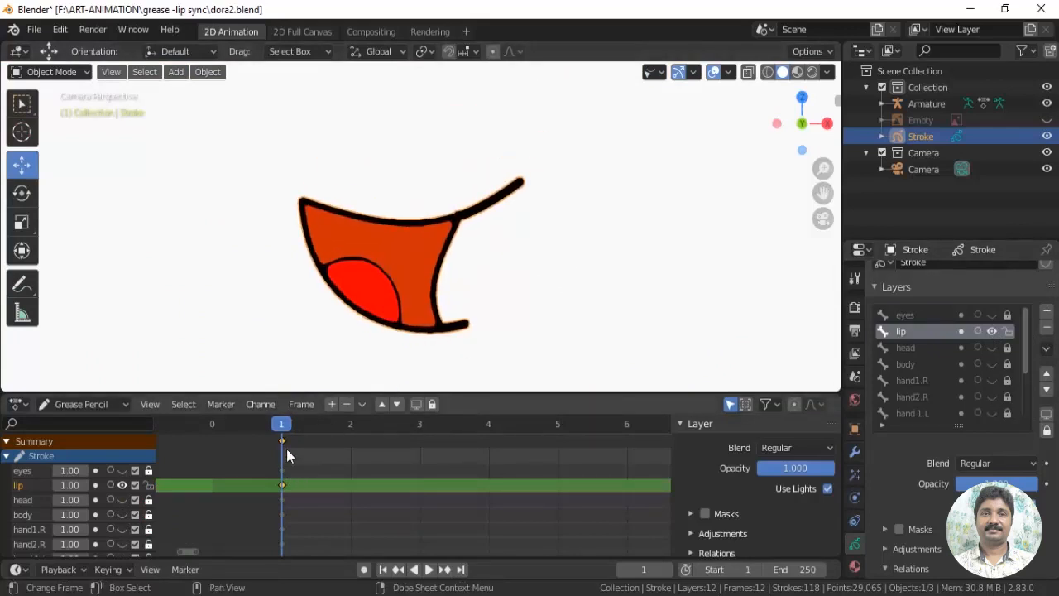
Duplicate the lip layer's keyframe from frame 1 to frame 2 and step between the two frames to compare them
key(Right)
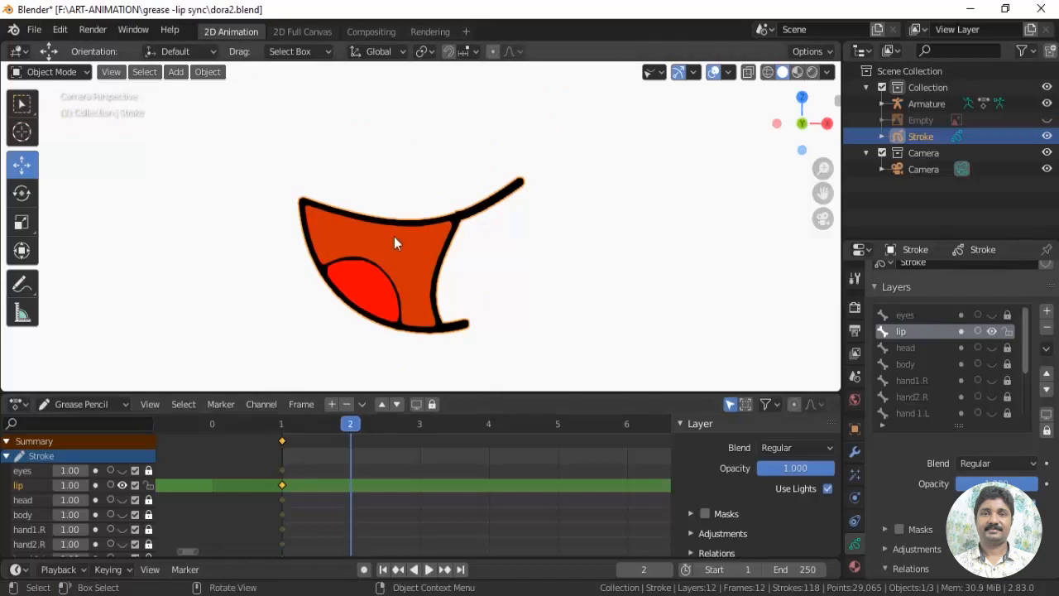
click(284, 450)
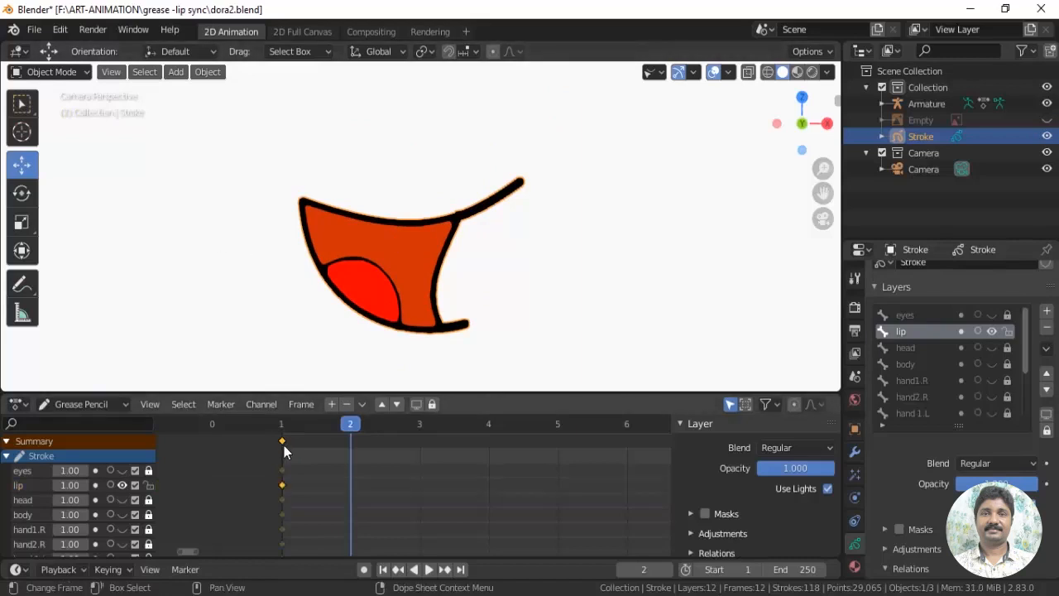
key(shift+d)
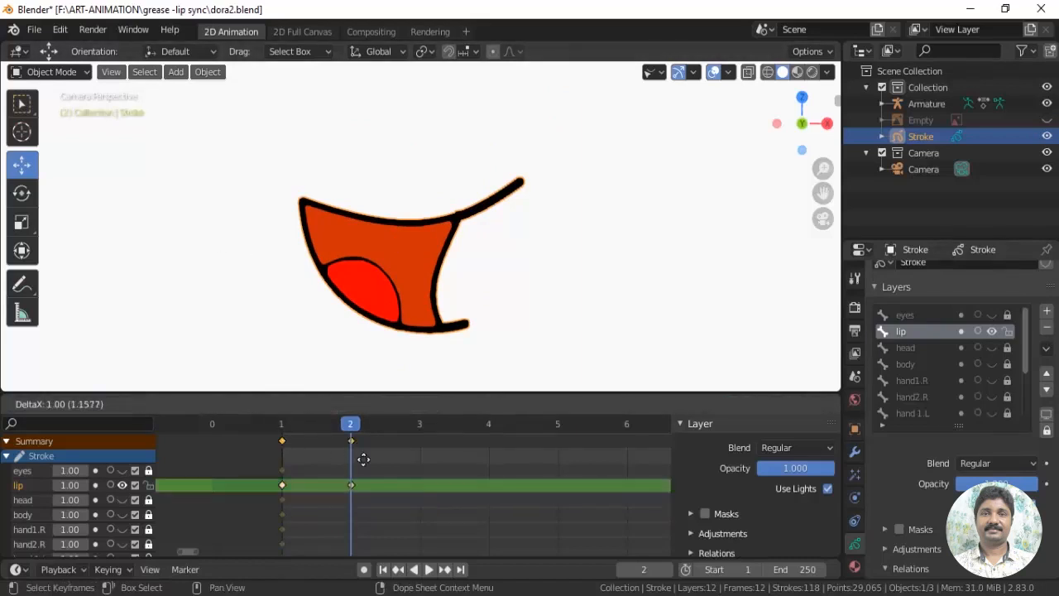
click(364, 459)
click(530, 315)
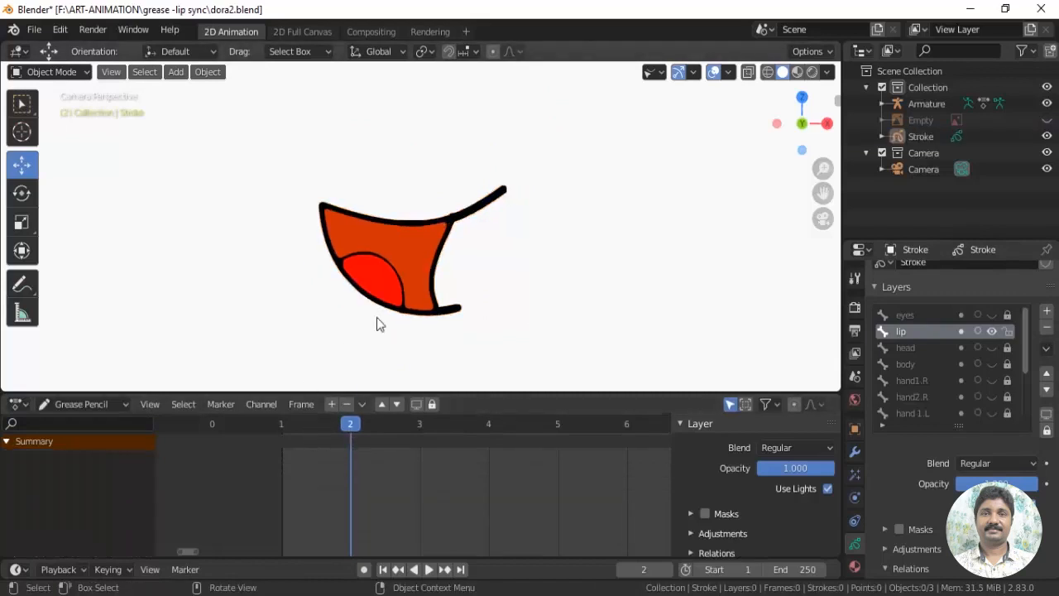
click(436, 278)
key(Left)
key(Right)
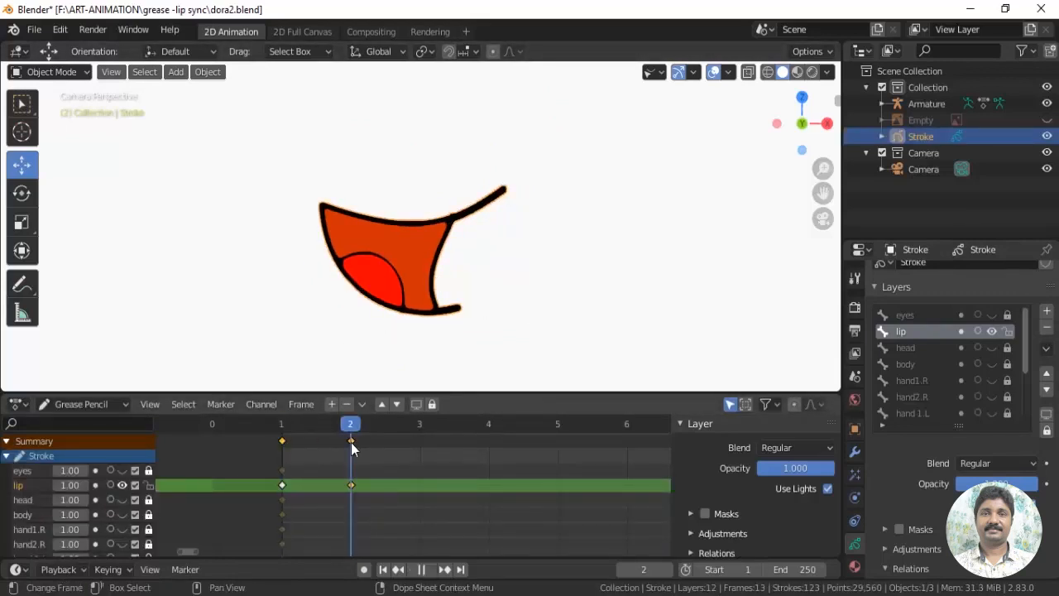
key(Left)
key(Right)
In Draw mode on frame 2, draw a slightly sagging upper-lip curve beside the mouth with the Curve tool
mouse_move(530, 255)
shift+middle_down()
mouse_move(449, 282)
mouse_move(451, 255)
shift+middle_up()
click(48, 72)
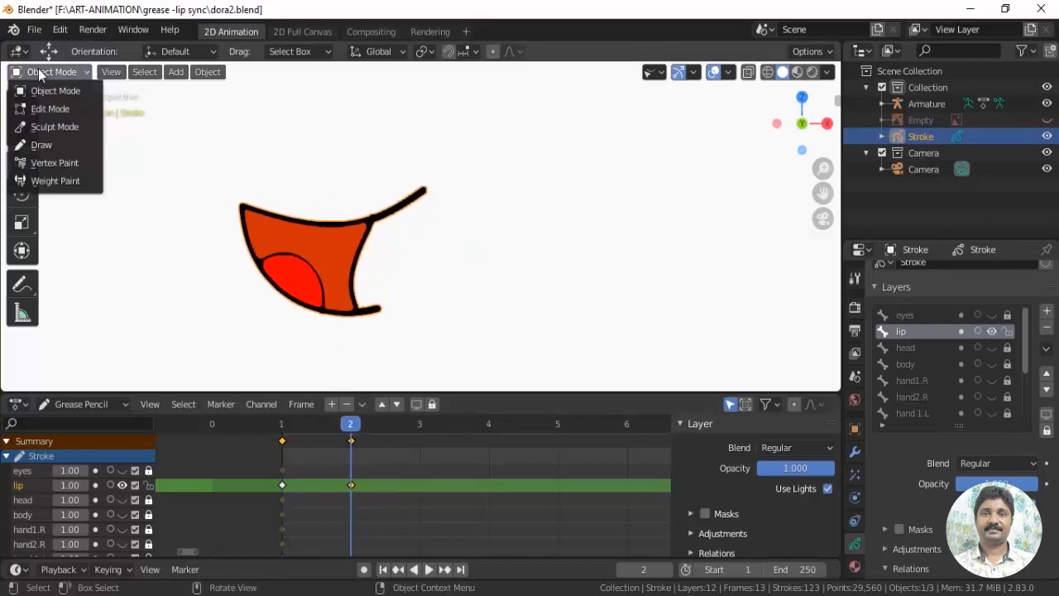
click(37, 144)
shift+middle_drag(447, 267, 452, 279)
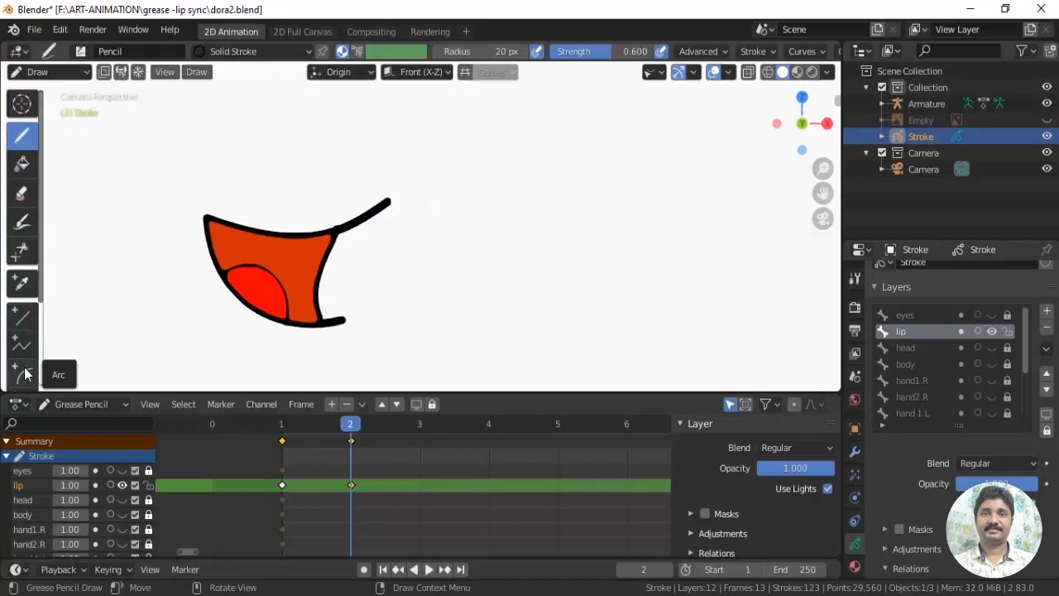
scroll(25, 356, down, 3)
click(22, 304)
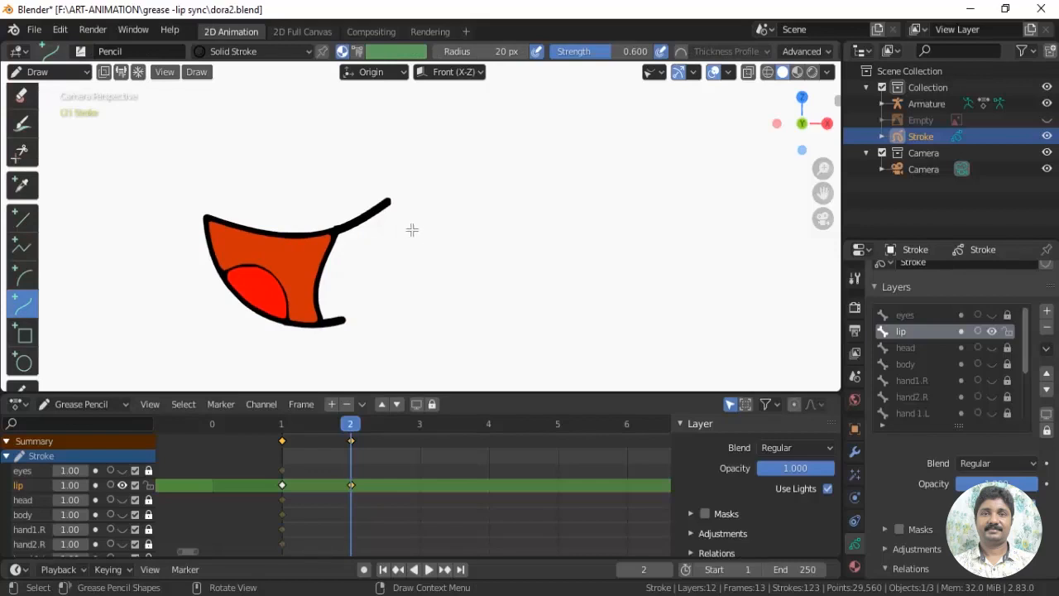
drag(391, 233, 619, 234)
key(Escape)
drag(417, 225, 604, 226)
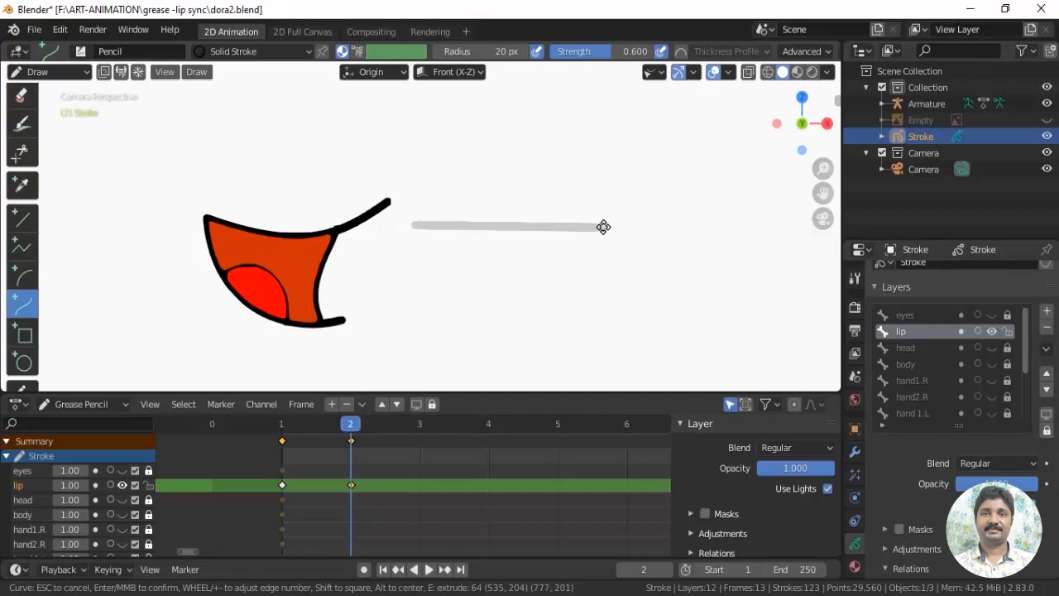
drag(477, 226, 475, 242)
drag(539, 228, 539, 243)
key(Return)
Draw the lower-lip curve from the upper lip's outer end, bowed downward and rising again below the upper lip
mouse_move(415, 224)
mouse_down()
mouse_move(442, 277)
mouse_move(539, 323)
mouse_up()
drag(455, 258, 459, 321)
drag(539, 323, 554, 270)
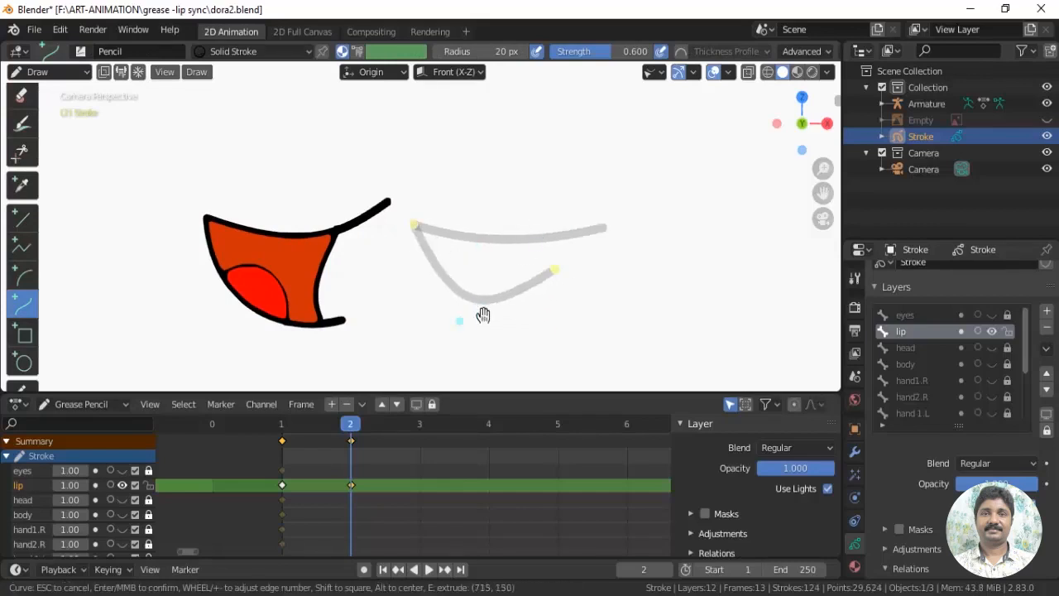
drag(483, 314, 417, 303)
key(Return)
Add a short curve closing the mouth's corner between the lips and a flat tongue curve above the lower lip
mouse_move(536, 238)
mouse_down()
mouse_move(528, 290)
mouse_move(525, 267)
mouse_up()
key(Return)
mouse_move(441, 274)
mouse_down()
mouse_move(516, 286)
mouse_move(497, 276)
mouse_up()
key(Return)
In Sculpt Mode, brush over the new mouth's pale outlines with the Strength brush to make them solid black
click(41, 72)
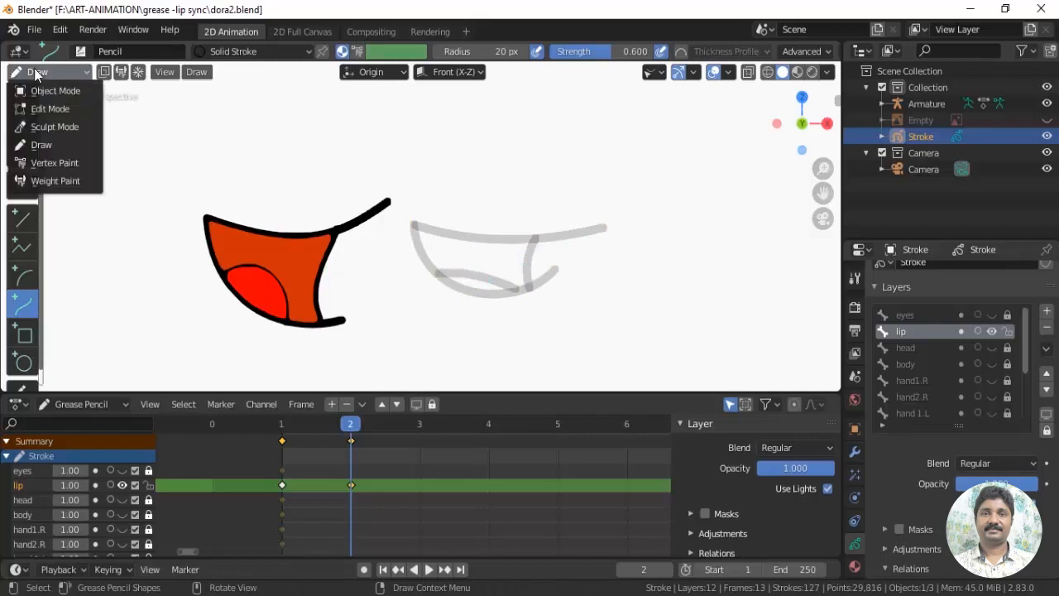
click(46, 123)
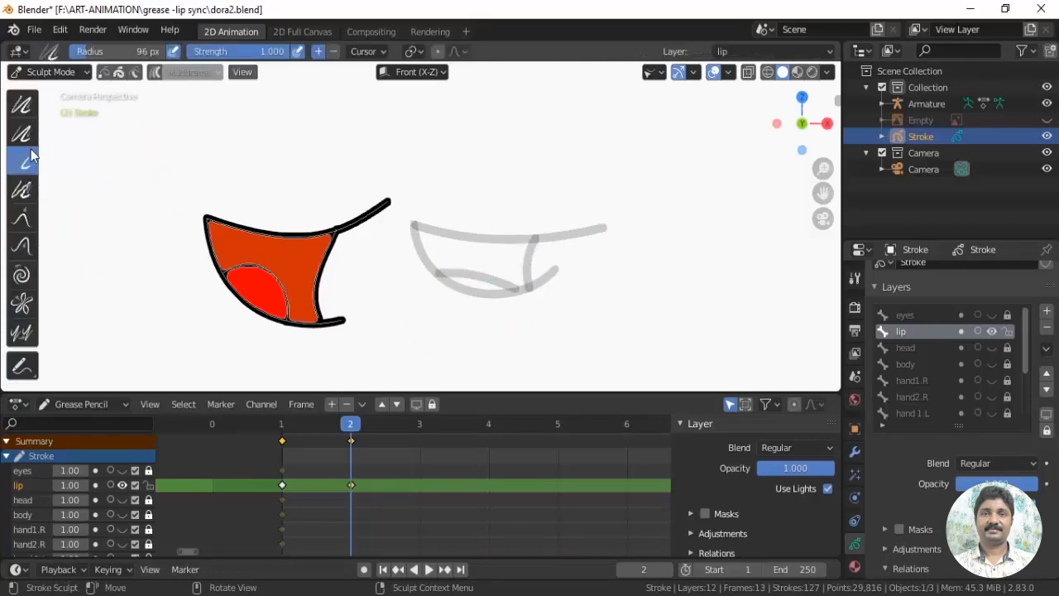
mouse_move(619, 230)
mouse_down()
mouse_move(429, 249)
mouse_move(436, 296)
mouse_move(549, 287)
mouse_move(579, 298)
mouse_up()
scroll(577, 295, up, 1)
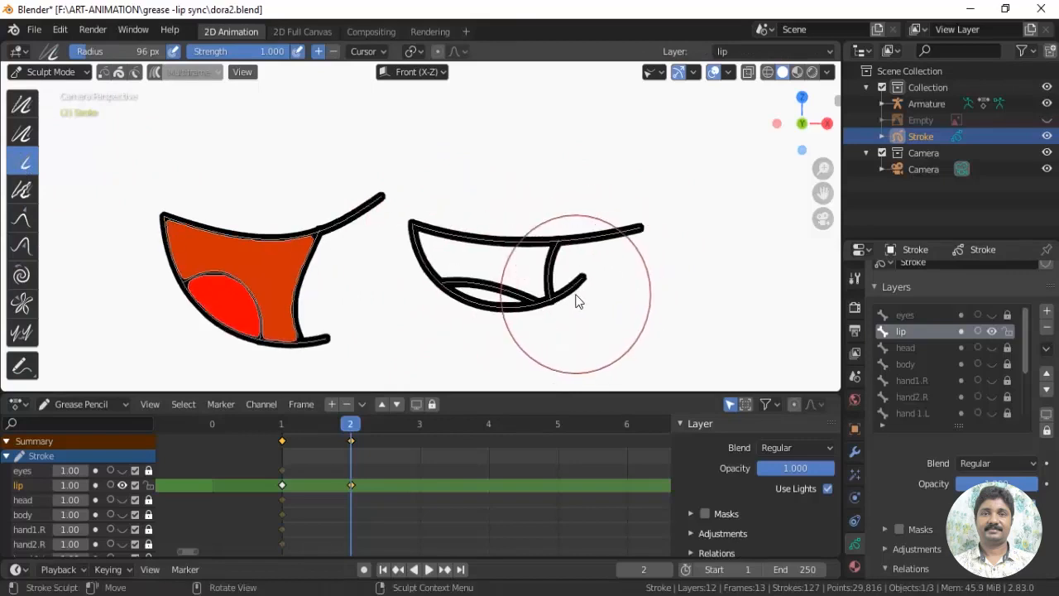
Fill the new mouth's interior with Material.005 and its tongue with Material.006
click(855, 567)
scroll(945, 353, down, 4)
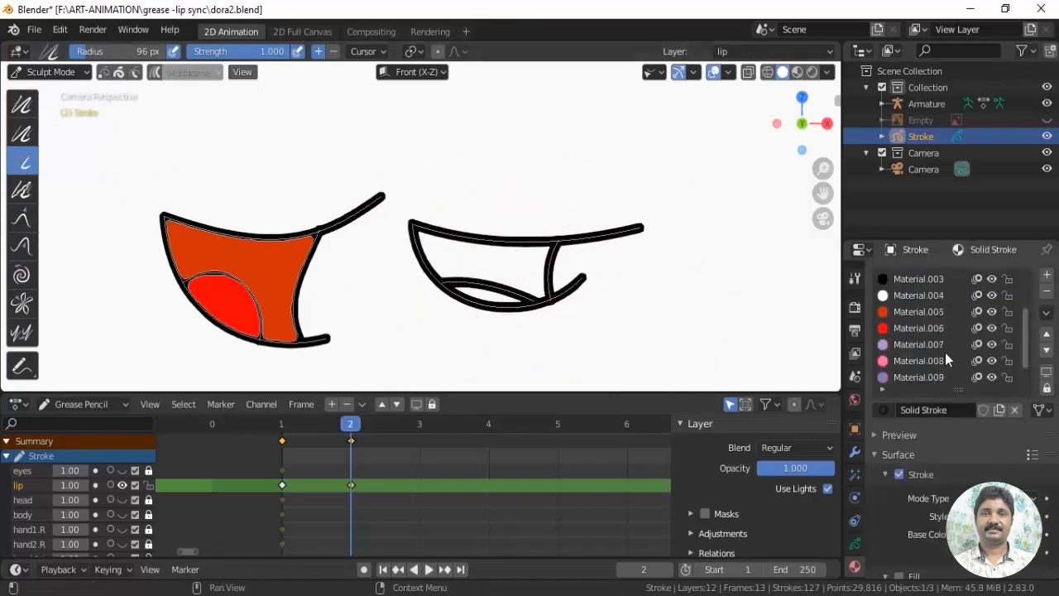
click(910, 313)
click(43, 72)
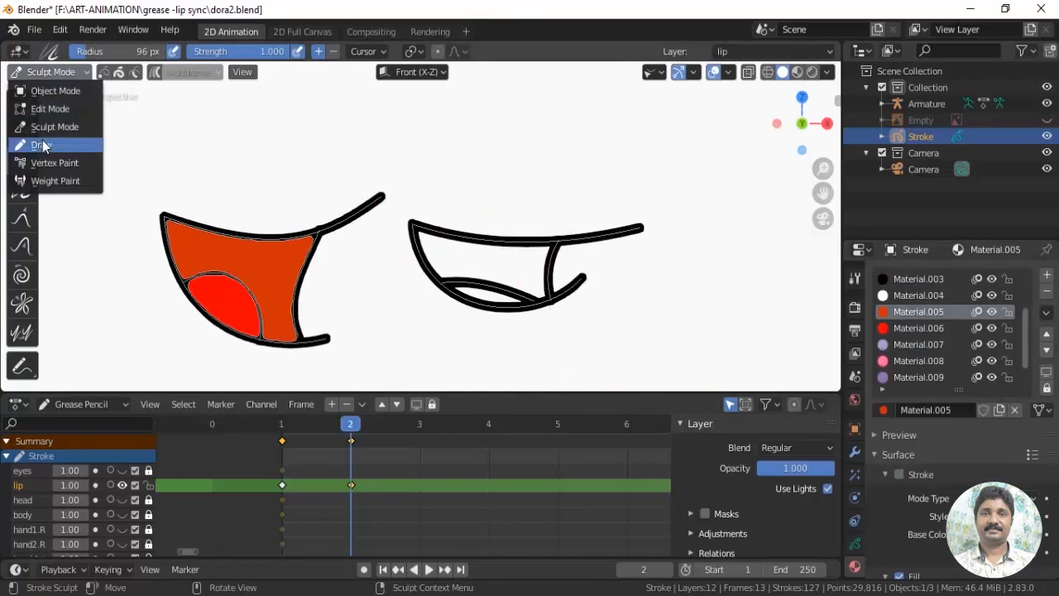
click(41, 145)
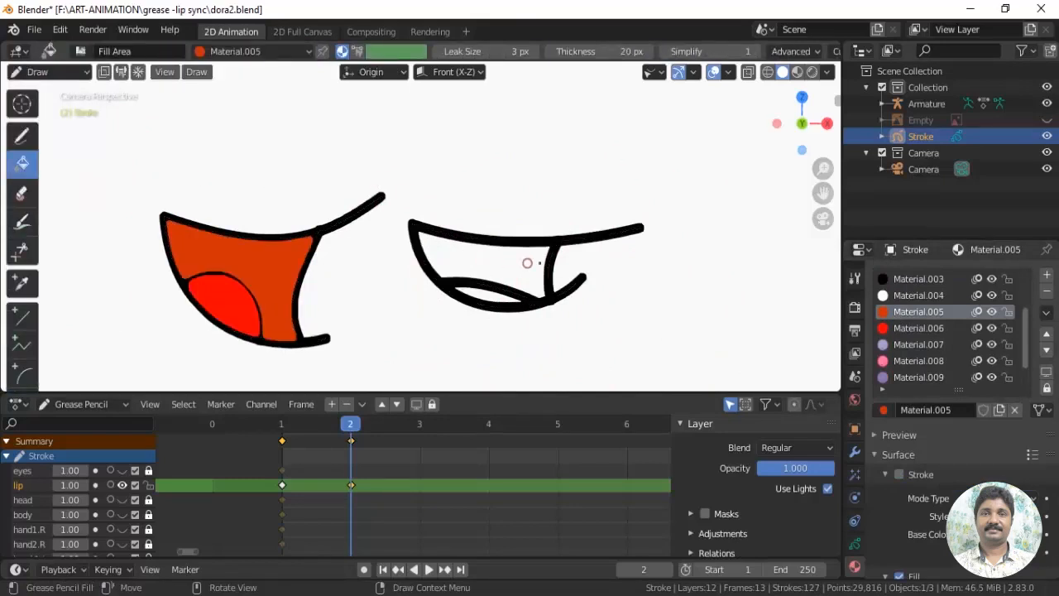
click(496, 264)
click(914, 328)
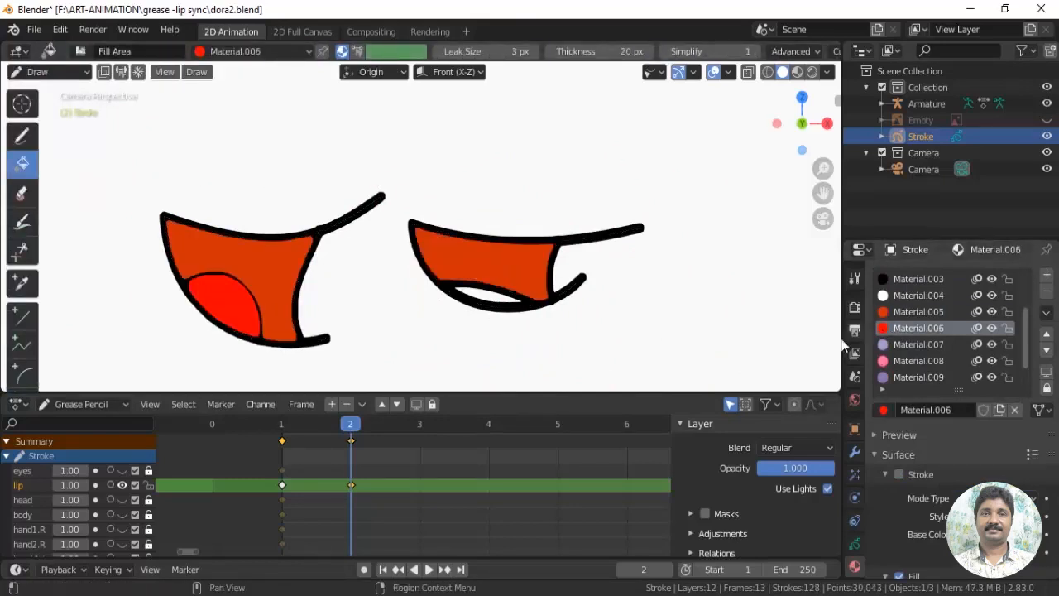
click(497, 290)
In Edit Mode, lasso the new mouth's strokes and move them onto the original mouth drawing on frame 2
click(43, 72)
click(49, 109)
mouse_move(406, 202)
mouse_down()
mouse_move(524, 336)
mouse_move(648, 235)
mouse_move(634, 192)
mouse_up()
drag(490, 269, 291, 267)
middle_drag(292, 266, 544, 262)
shift+middle_drag(365, 294, 644, 239)
scroll(644, 239, up, 2)
shift+middle_drag(644, 239, 470, 282)
scroll(470, 281, down, 1)
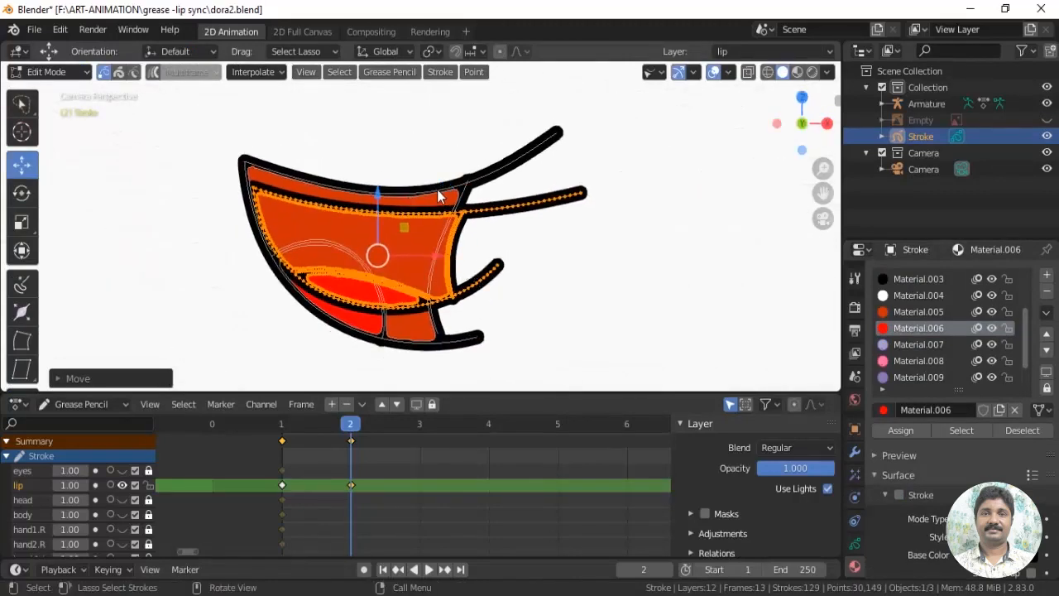
Delete the original mouth's outline, corner, tongue and fill strokes on frame 2, keeping only the new mouth
click(439, 196)
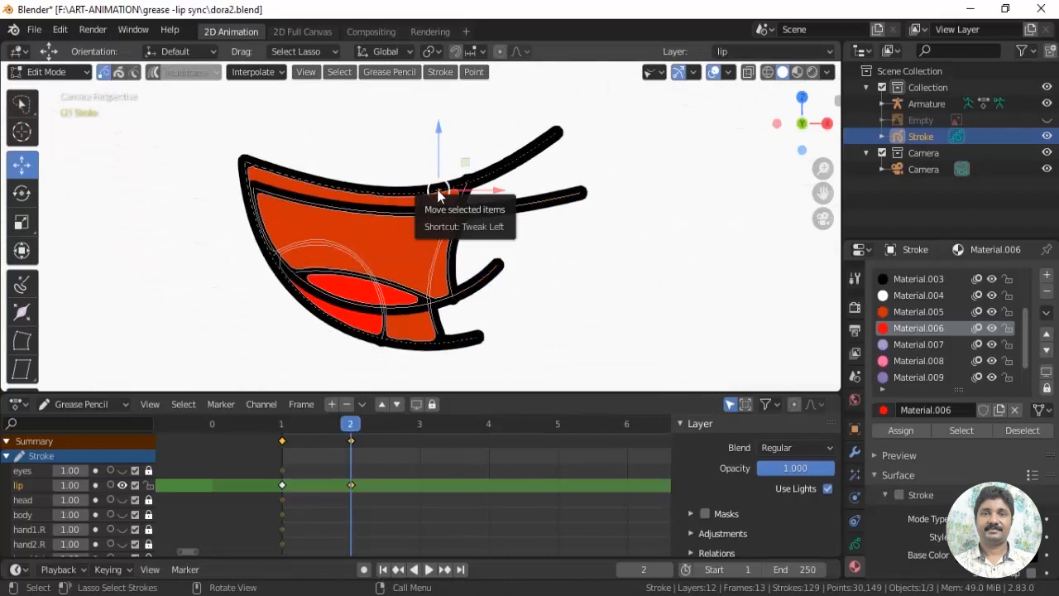
key(l)
key(x)
click(440, 196)
click(469, 187)
key(l)
key(x)
click(466, 188)
click(422, 339)
key(l)
key(x)
click(422, 339)
key(l)
key(x)
click(367, 324)
click(379, 333)
key(l)
key(x)
click(383, 337)
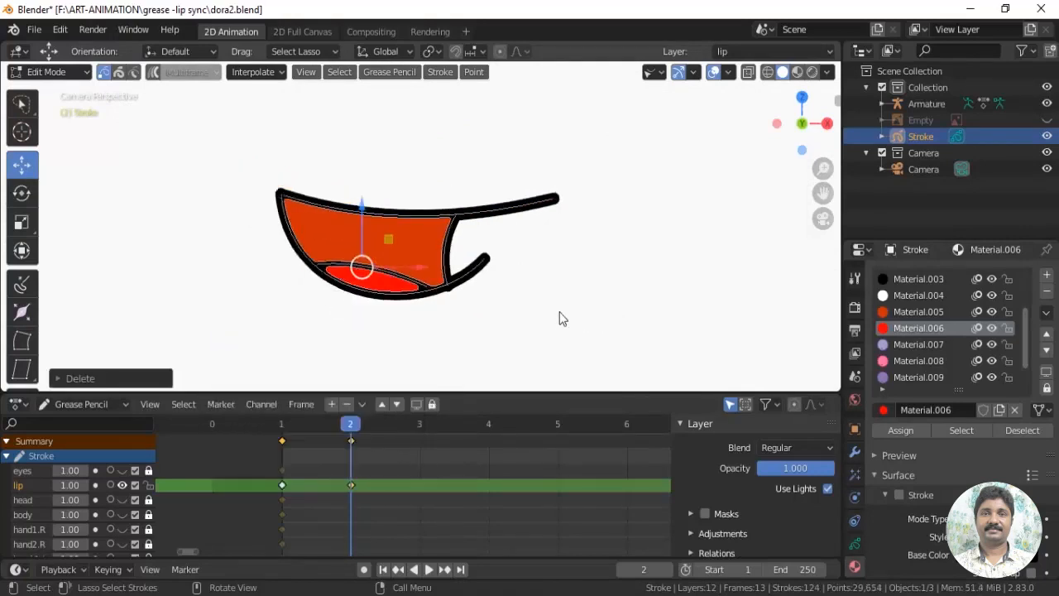
click(560, 312)
scroll(560, 312, down, 3)
Duplicate the lip keyframe from frame 2 to frame 3 and make frame 3 the current frame
mouse_move(340, 430)
mouse_down()
mouse_move(285, 435)
mouse_move(351, 435)
mouse_move(258, 437)
mouse_move(347, 442)
mouse_up()
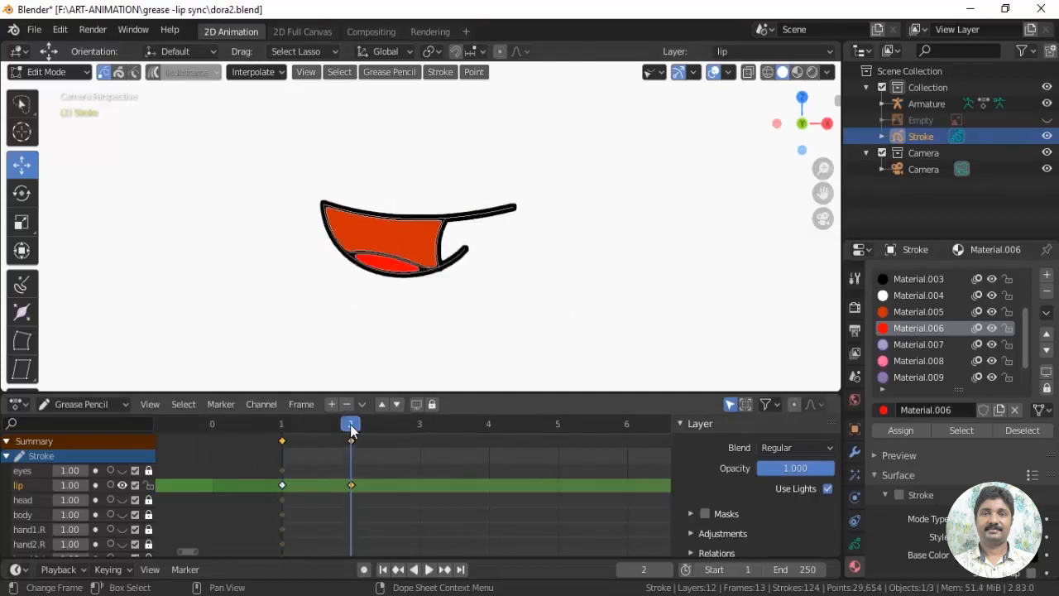
click(351, 442)
key(shift+d)
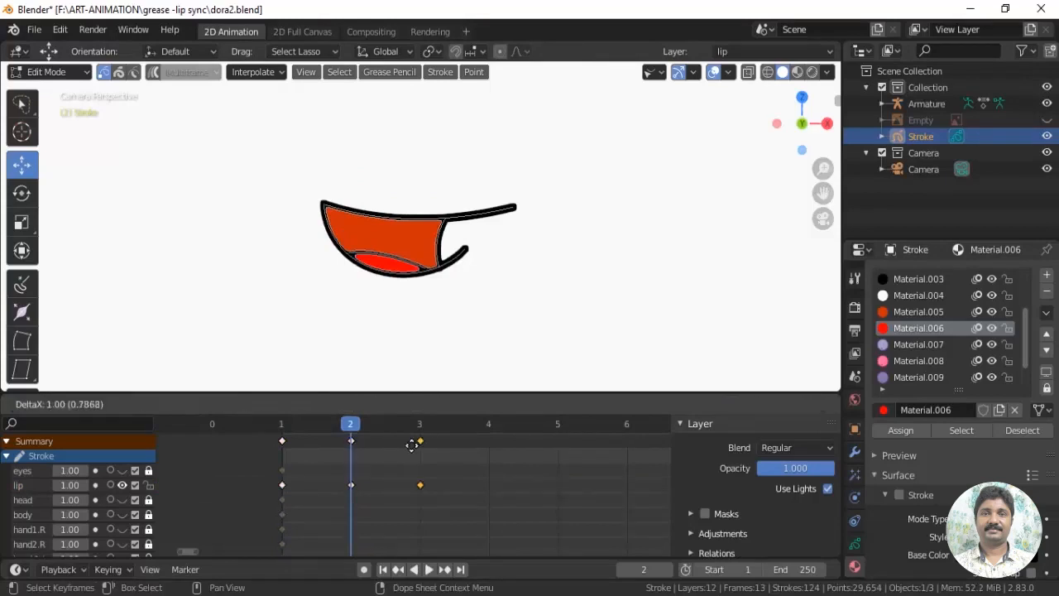
click(420, 442)
drag(354, 428, 409, 431)
scroll(470, 300, down, 2)
scroll(467, 303, up, 4)
scroll(416, 308, down, 1)
Draw a shallow upper-lip curve beside the mouth on frame 3 with the Curve tool and the Solid Stroke material
click(47, 72)
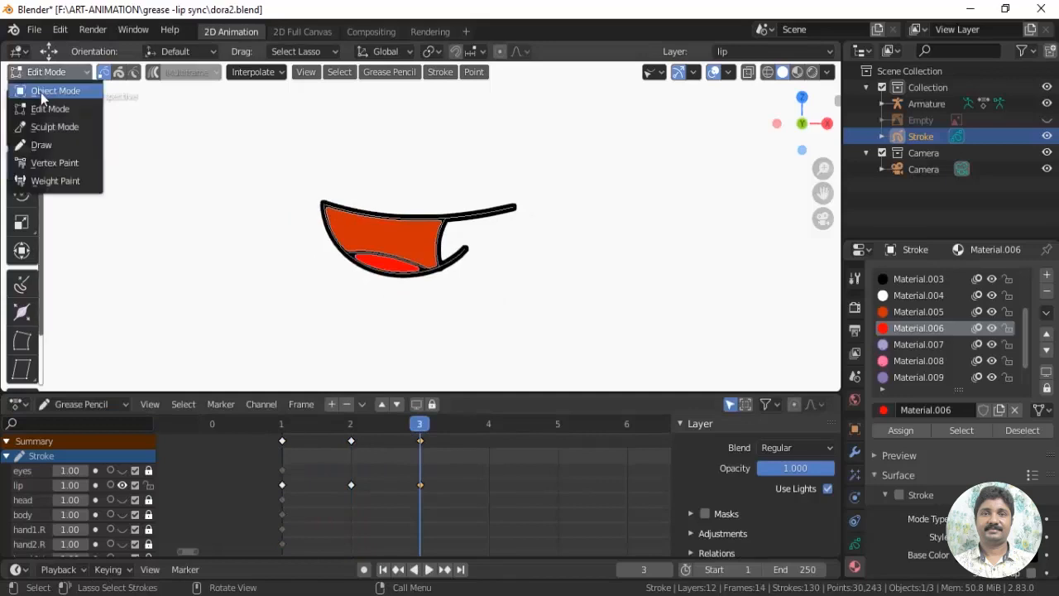
click(39, 125)
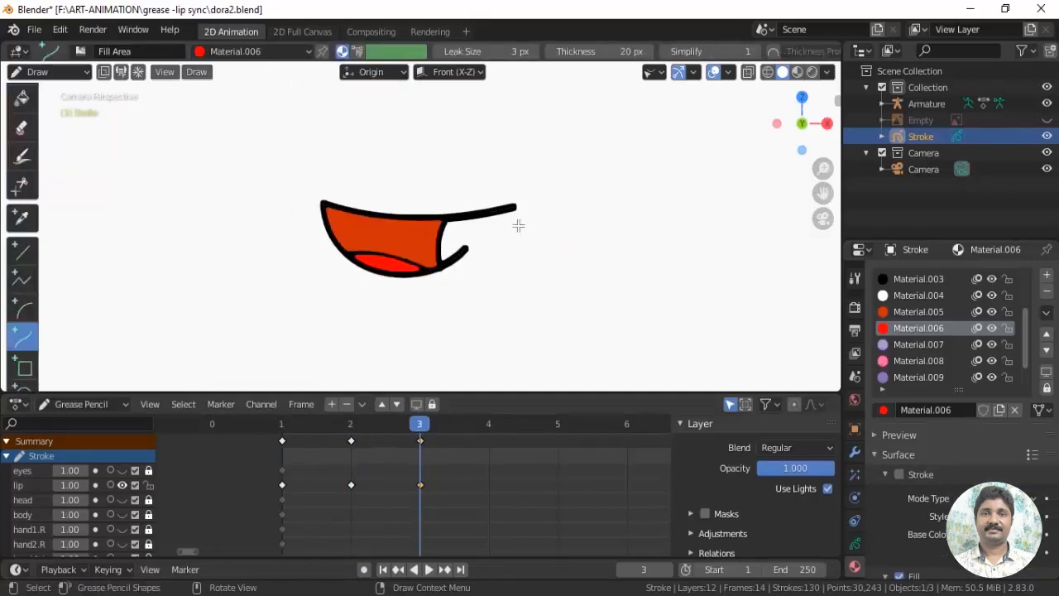
drag(519, 226, 674, 217)
key(Escape)
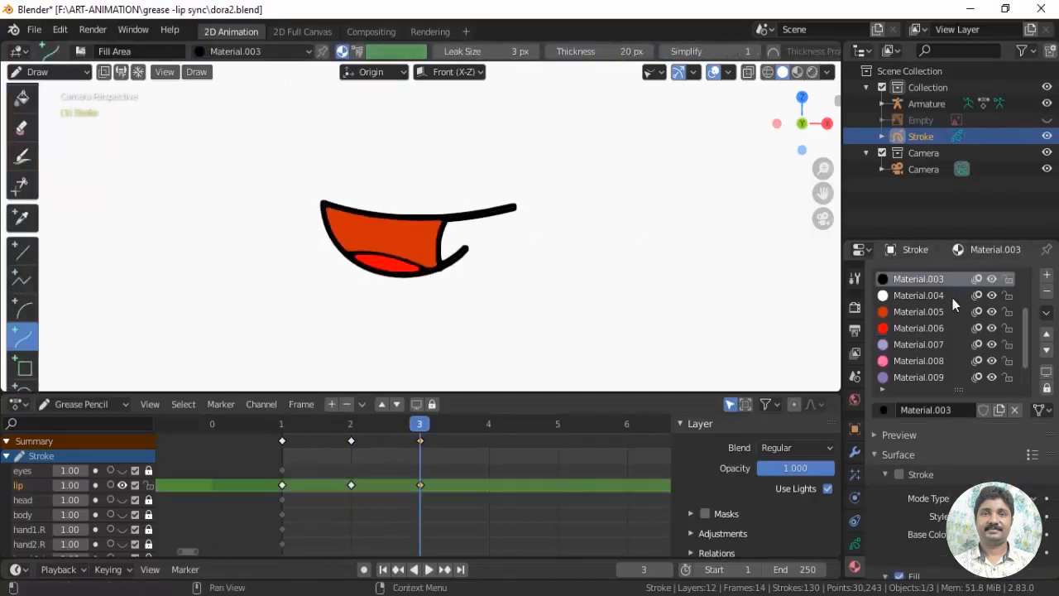
scroll(1035, 286, up, 4)
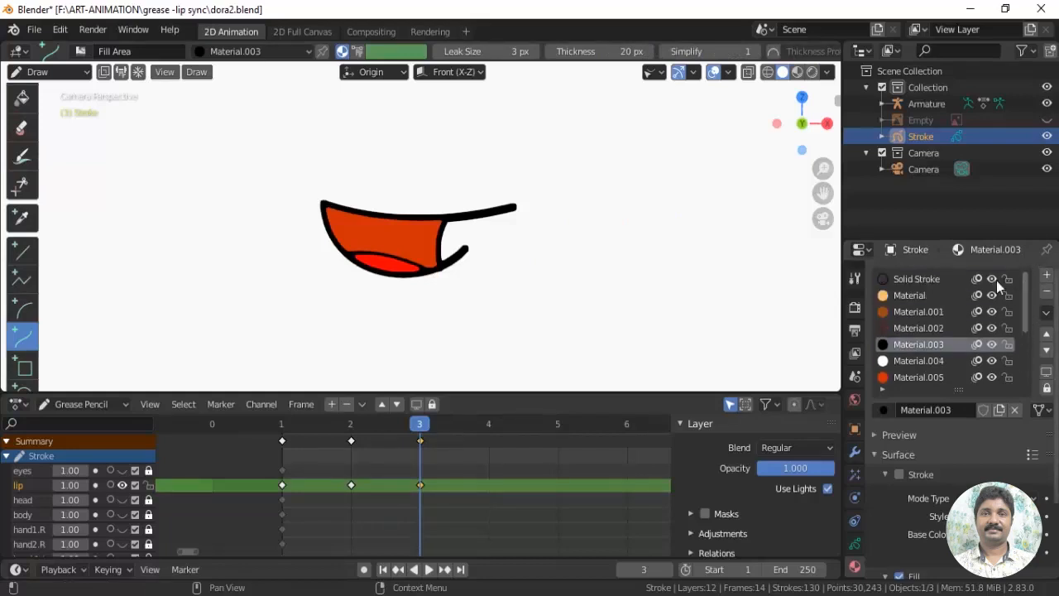
click(932, 280)
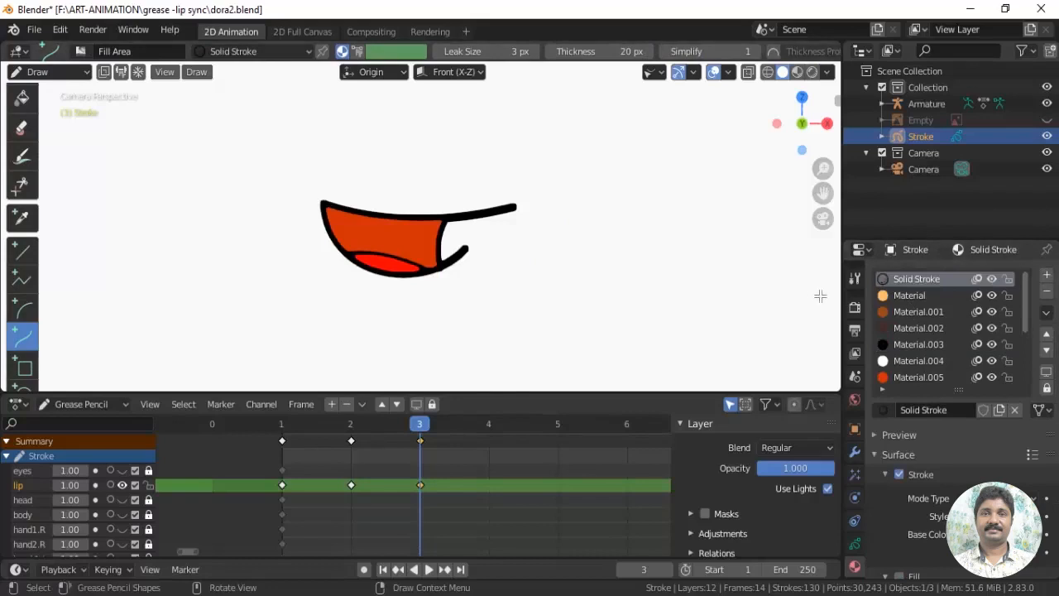
drag(494, 237, 656, 233)
drag(552, 257, 561, 254)
drag(602, 235, 603, 251)
key(Return)
Draw a shorter, slightly sagging lower-lip curve just beneath the new upper-lip curve
mouse_move(529, 263)
mouse_down()
mouse_move(613, 264)
mouse_move(556, 282)
mouse_up()
mouse_move(584, 265)
mouse_down()
mouse_move(587, 277)
mouse_move(557, 265)
mouse_up()
drag(587, 276, 586, 264)
drag(612, 264, 609, 258)
drag(528, 263, 532, 258)
key(Return)
Strengthen the two new lip curves to solid black in Sculpt Mode, and move them onto the copied mouth in Edit Mode
click(48, 72)
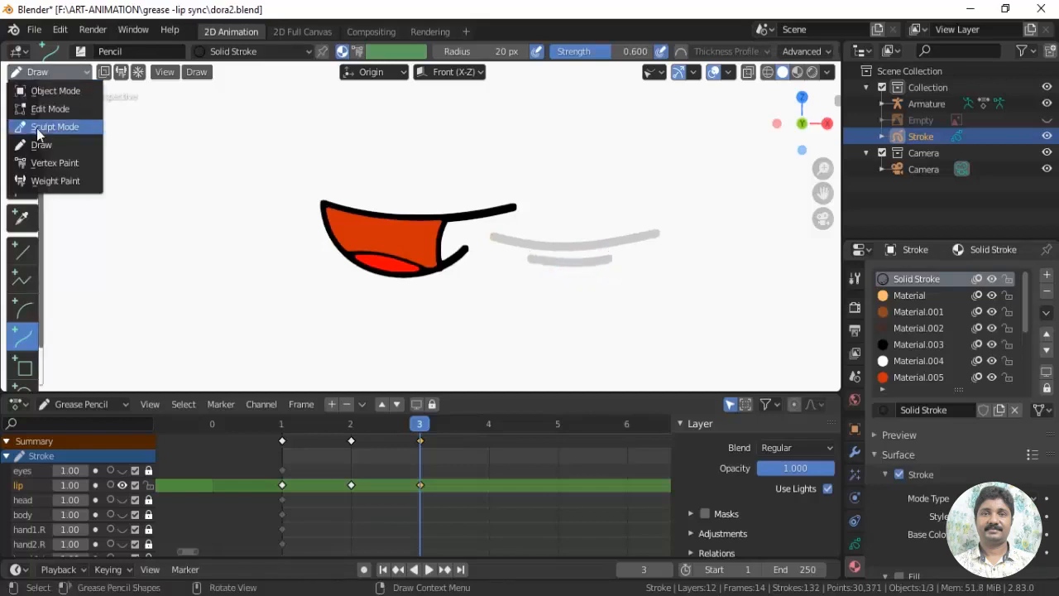
click(45, 126)
click(47, 73)
click(44, 109)
drag(673, 218, 525, 224)
mouse_move(634, 252)
mouse_down()
mouse_move(461, 251)
mouse_move(474, 252)
mouse_up()
scroll(524, 256, up, 3)
scroll(524, 255, up, 1)
Select the copied mouth's outline strokes and the short lower-lip curve on frame 3, and delete alternate points from them
click(477, 167)
key(l)
shift+click(494, 180)
key(l)
shift+click(258, 180)
key(l)
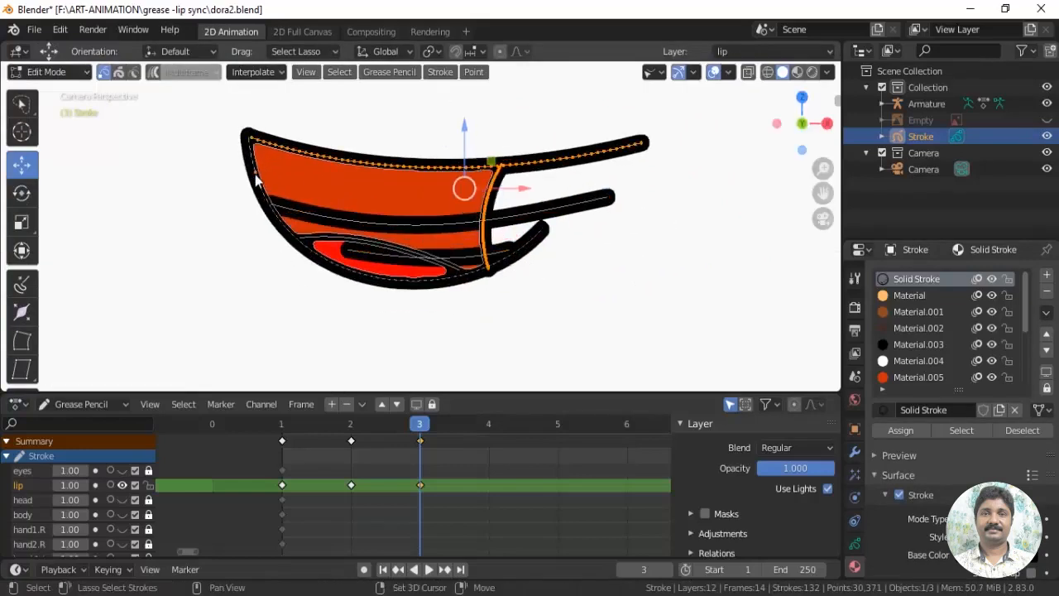
shift+click(353, 255)
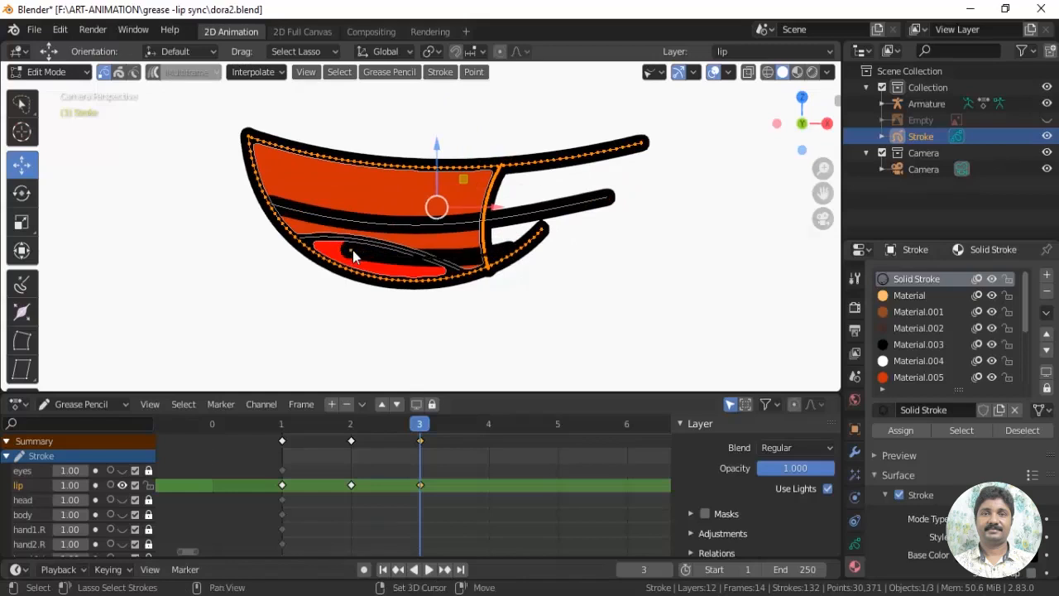
key(shift+l)
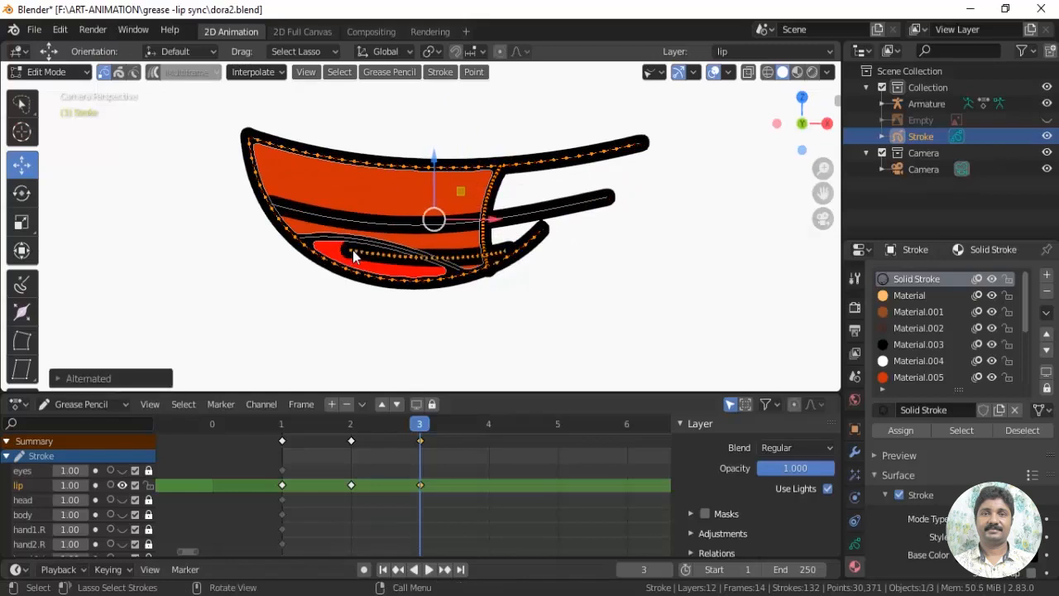
key(x)
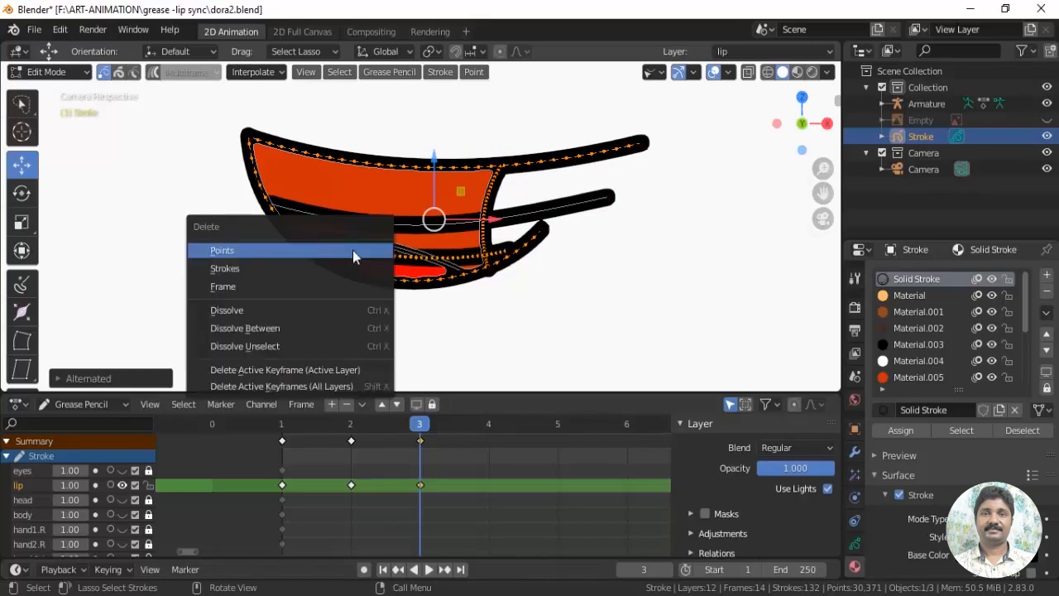
click(352, 251)
Delete the orange mouth fill and the fragmented upper outline of the copied mouth above the new lip curve
click(366, 194)
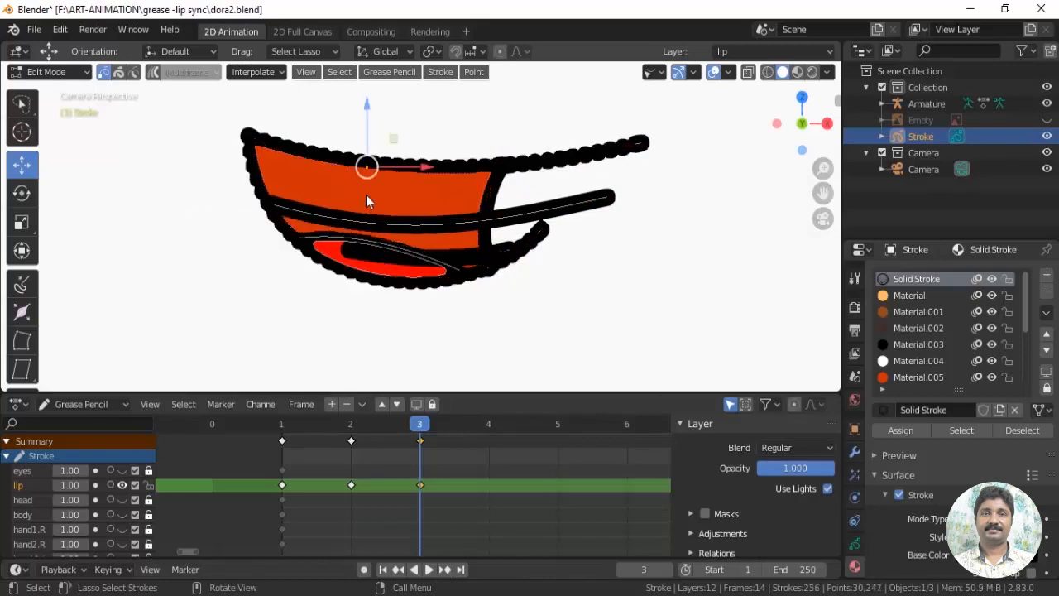
key(x)
click(367, 197)
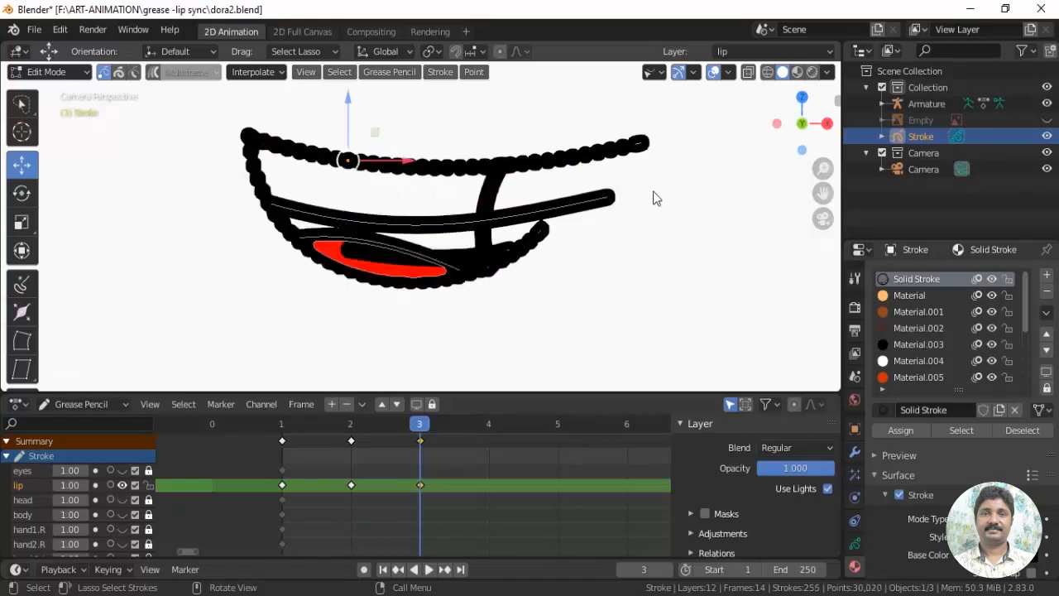
key(w)
mouse_move(231, 122)
mouse_down()
mouse_move(686, 141)
mouse_move(686, 170)
mouse_up()
key(x)
click(497, 315)
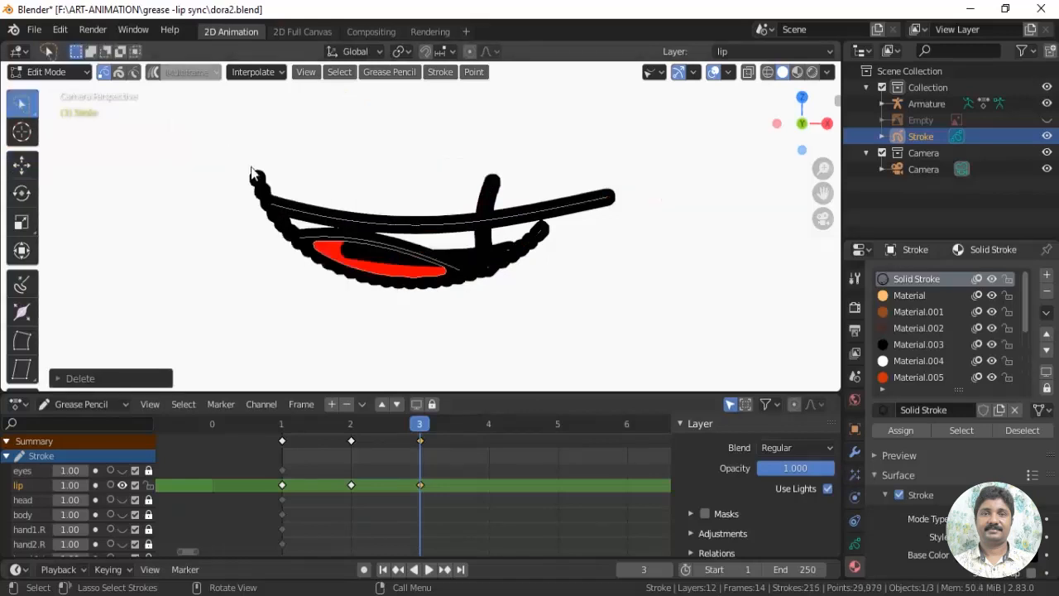
Delete points from the vertical mouth divider and from the raised outer end of the copied lower-lip outline
scroll(497, 315, up, 3)
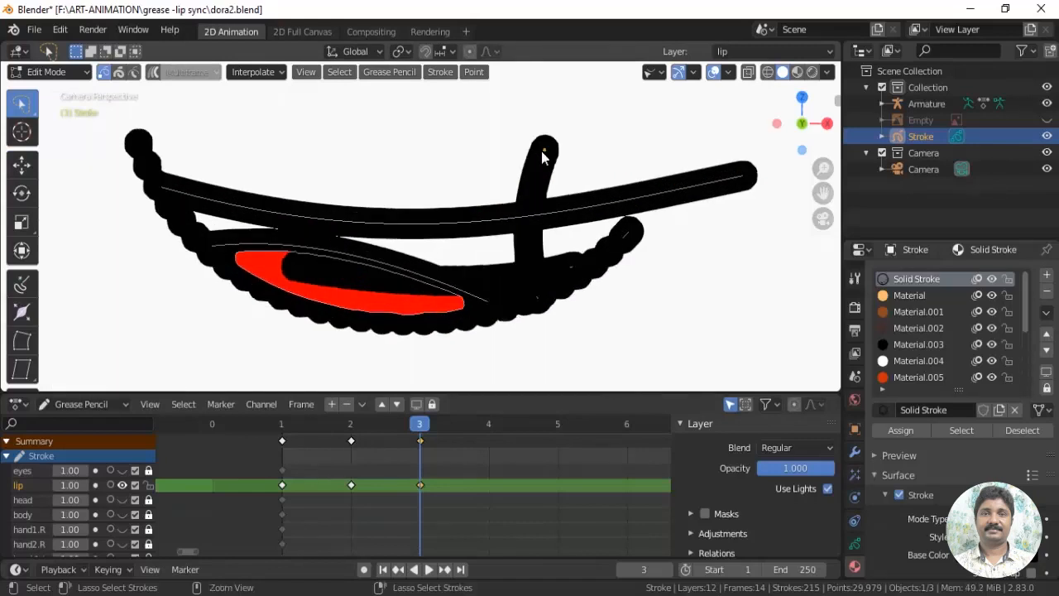
key(x)
click(505, 113)
key(x)
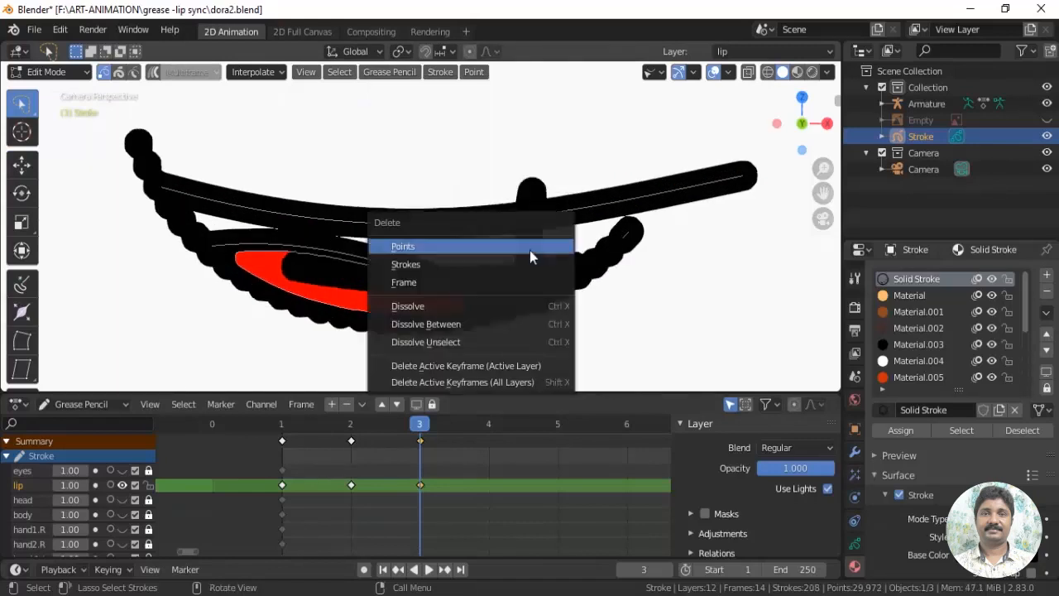
click(526, 250)
click(532, 242)
key(x)
click(531, 234)
mouse_move(689, 216)
mouse_down()
mouse_move(632, 217)
mouse_move(700, 237)
mouse_up()
key(x)
click(700, 237)
Delete the remaining lower-outline points and the red tongue fill beneath the new lip curve
mouse_move(497, 291)
mouse_down()
mouse_move(303, 344)
mouse_move(421, 307)
mouse_up()
key(x)
click(425, 310)
click(410, 316)
key(l)
key(x)
click(409, 316)
key(x)
click(421, 306)
Delete the outline fragments at the mouth's pointed corner and around the near end of the upper-lip curve
mouse_move(228, 293)
mouse_down()
mouse_move(250, 260)
mouse_move(172, 240)
mouse_up()
key(x)
click(170, 240)
mouse_move(154, 111)
mouse_down()
mouse_move(153, 161)
mouse_move(138, 115)
mouse_up()
key(x)
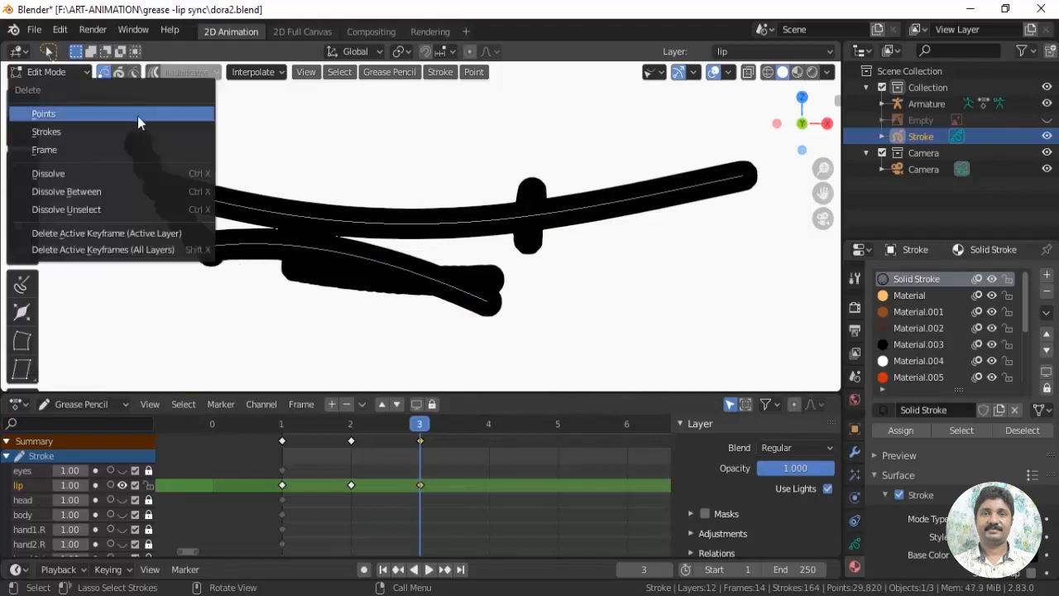
click(137, 116)
drag(26, 112, 55, 142)
click(23, 166)
click(169, 207)
key(x)
click(169, 208)
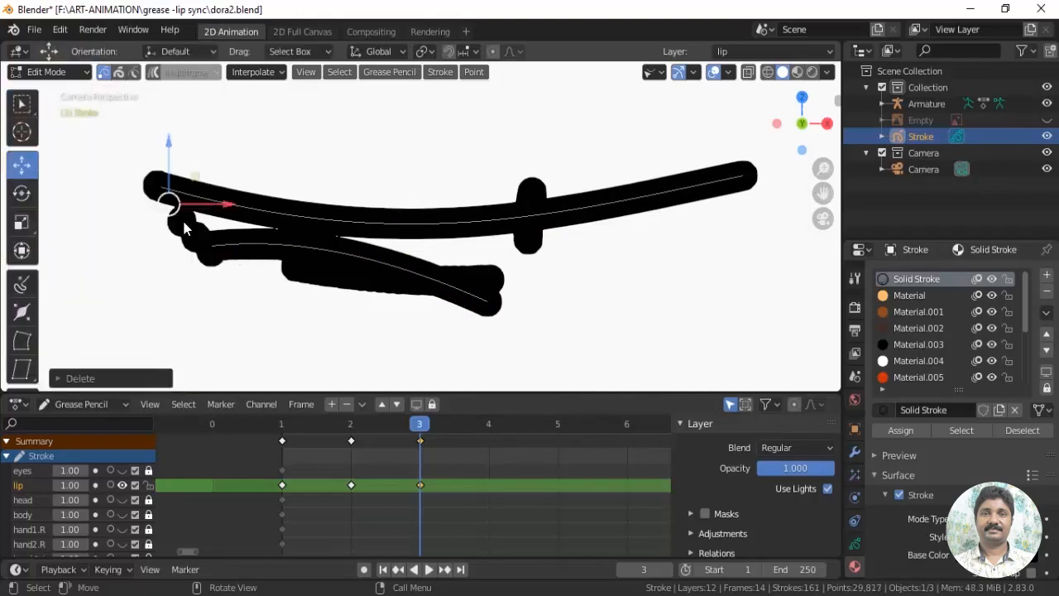
Delete the leftover outline points between the upper-lip curve and the near end of the tongue curve
click(182, 221)
click(196, 240)
key(x)
click(196, 240)
click(208, 252)
key(x)
click(208, 254)
Delete the leftover points of the short lower-lip curve beneath the old tongue line
click(296, 269)
key(x)
click(297, 270)
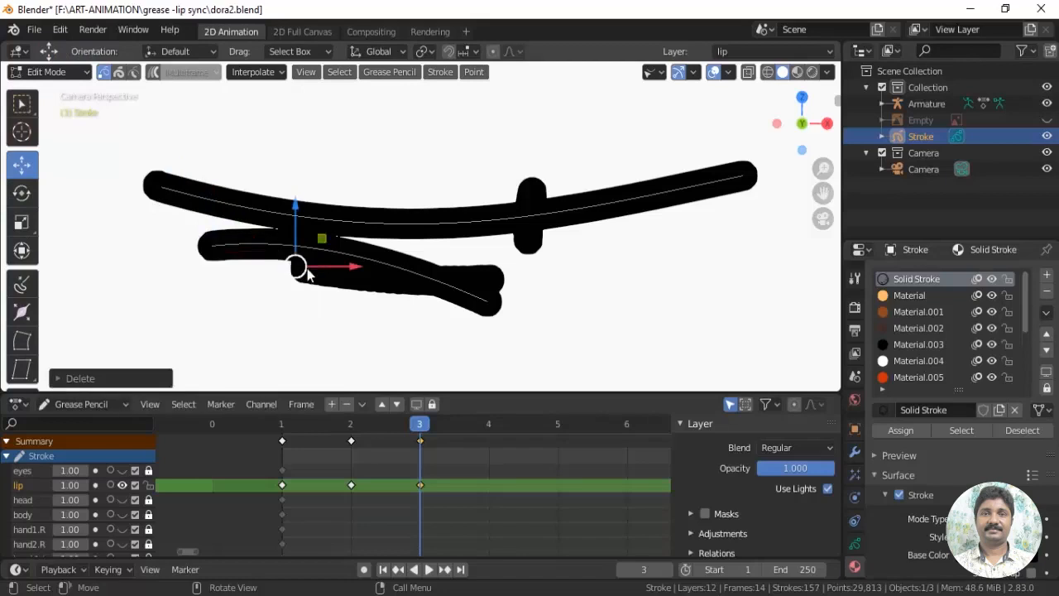
click(309, 271)
drag(289, 260, 357, 298)
key(x)
click(361, 295)
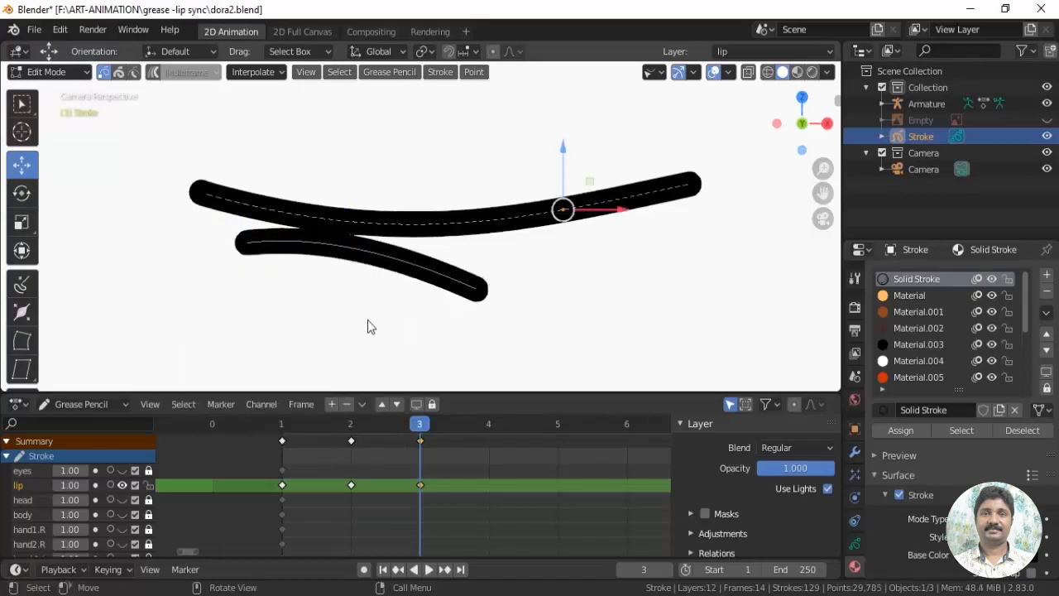
Examine the mouth shapes across lip frames 1 to 3 and the lip layer's settings in the object data properties
scroll(367, 321, down, 3)
scroll(303, 299, down, 3)
drag(421, 426, 300, 455)
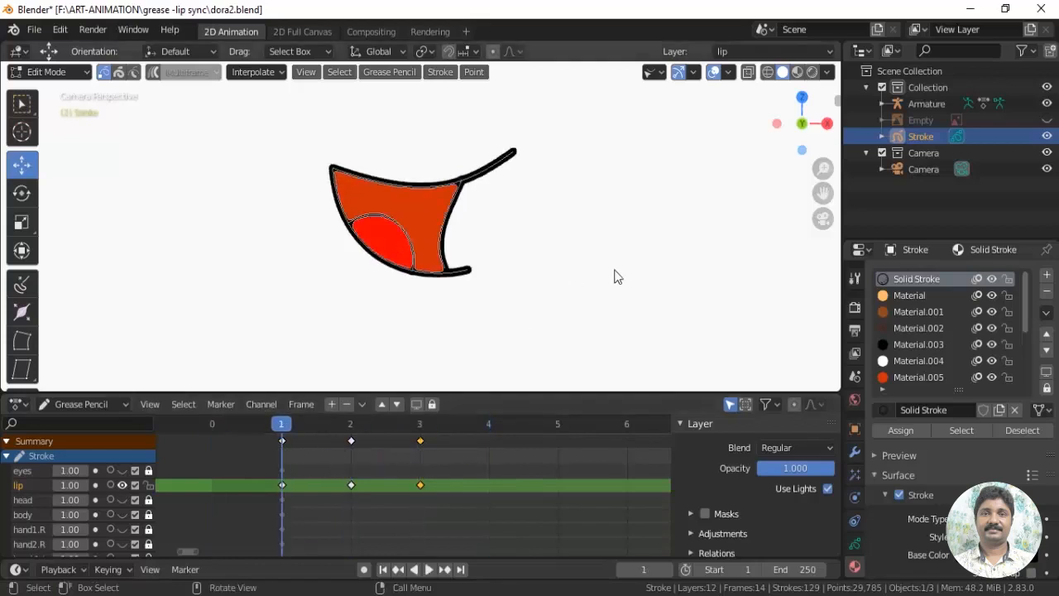
scroll(662, 277, down, 3)
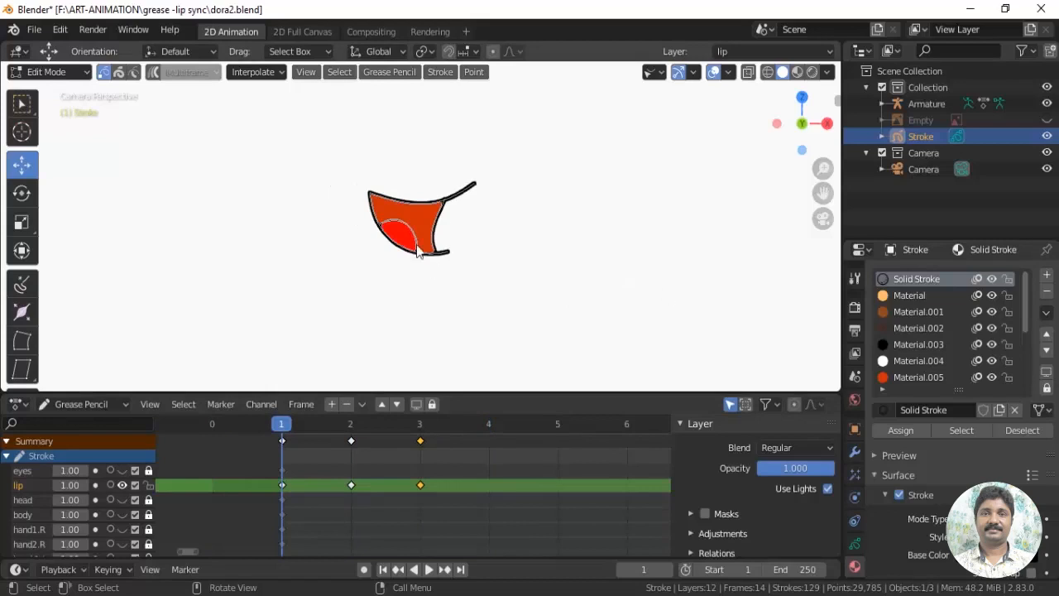
click(855, 544)
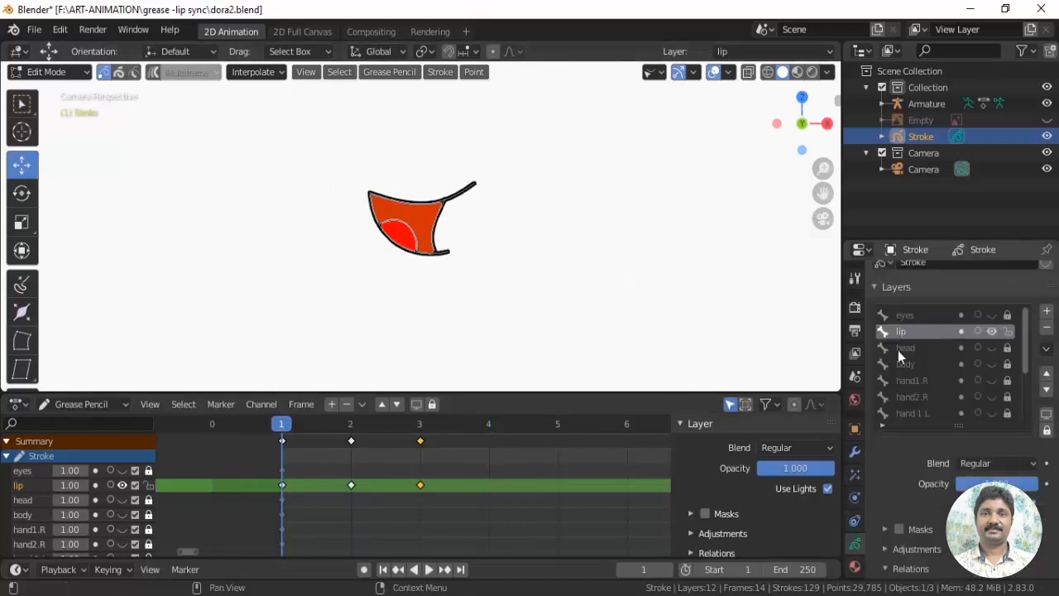
key(space)
drag(408, 429, 289, 434)
key(space)
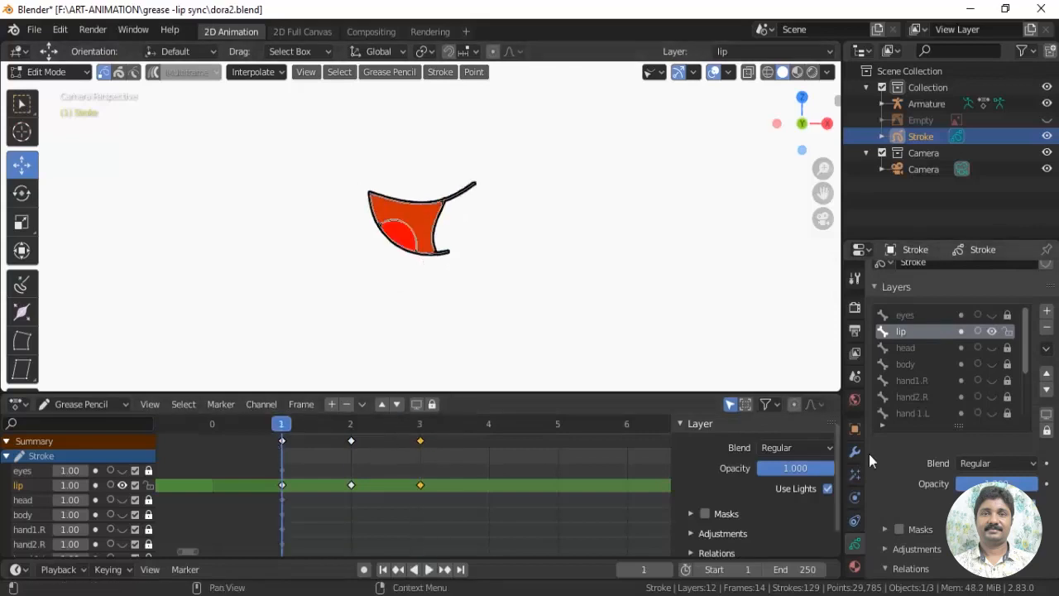
scroll(895, 453, down, 4)
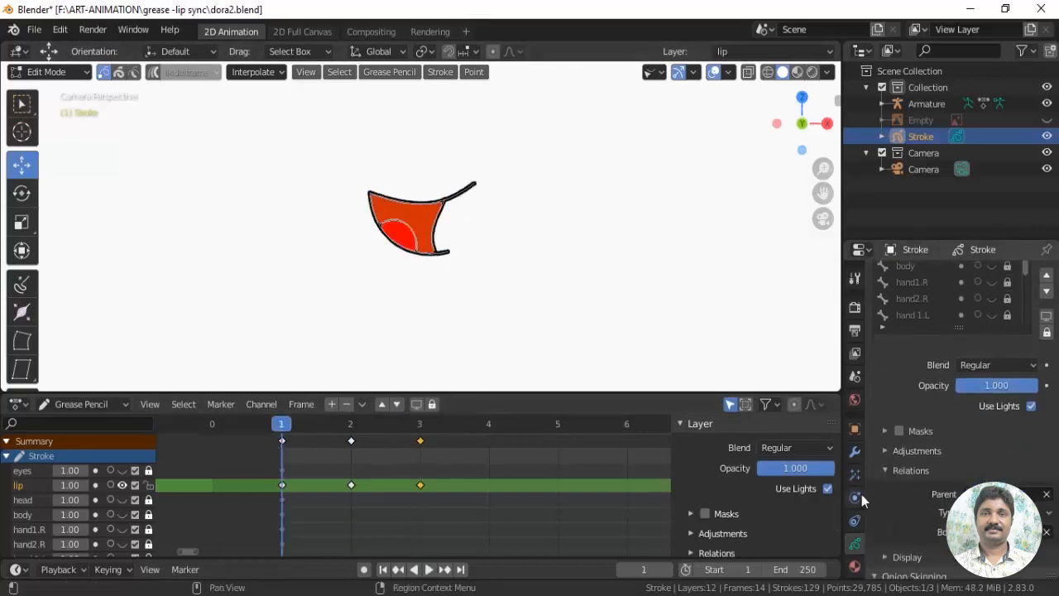
Try a Time Offset modifier on the Stroke object in Edit Mode, previewing playback and setting its mode to Fixed Frame
click(856, 451)
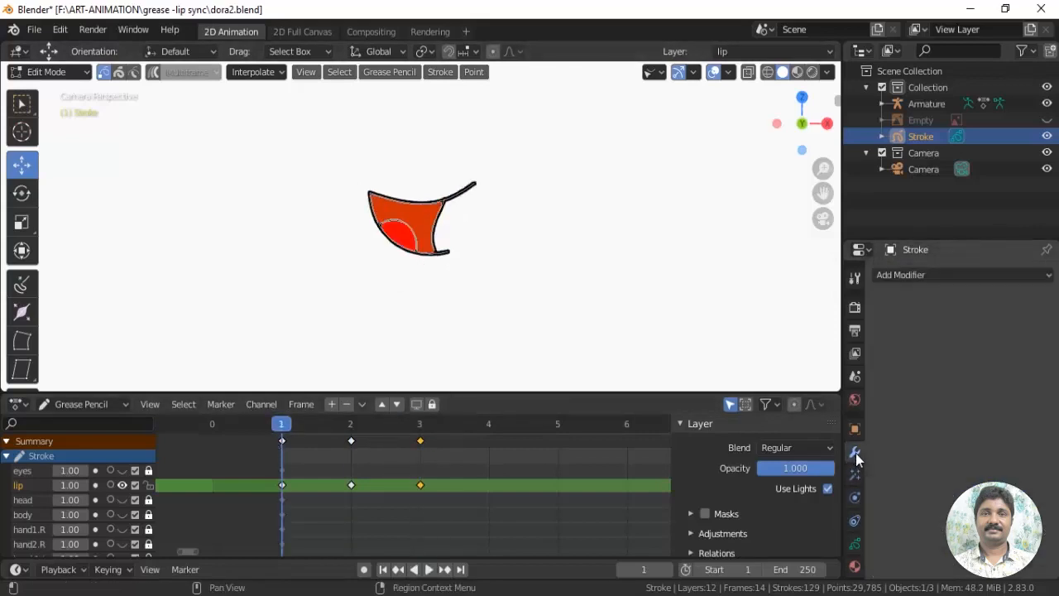
click(938, 274)
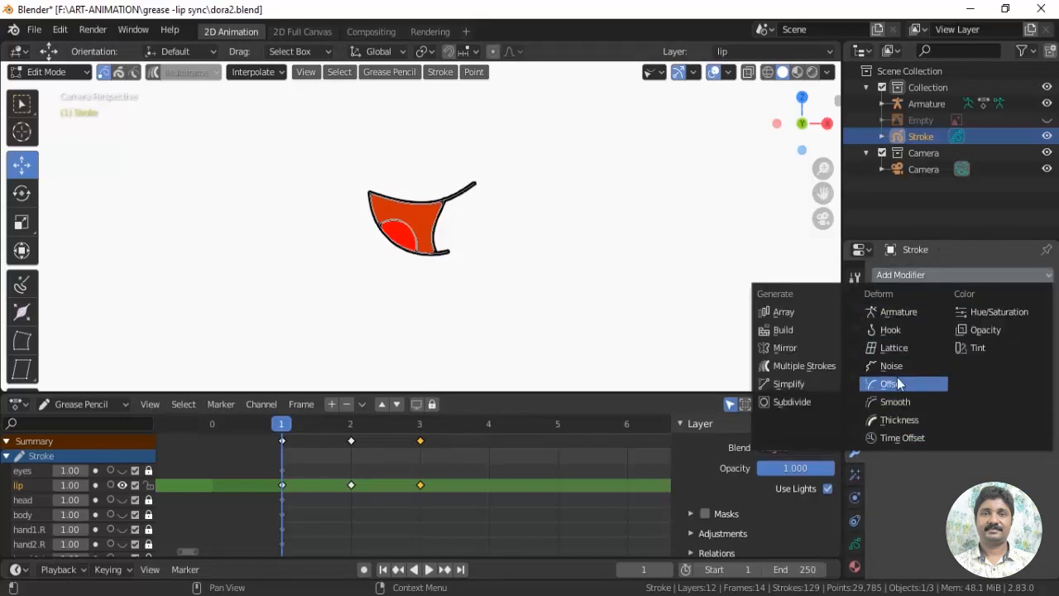
click(910, 438)
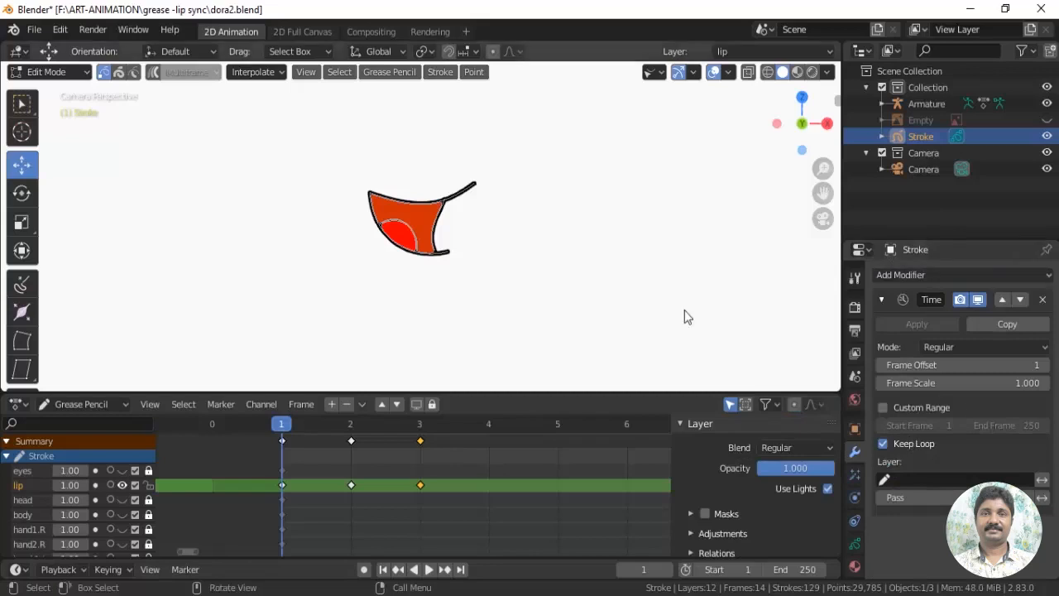
key(space)
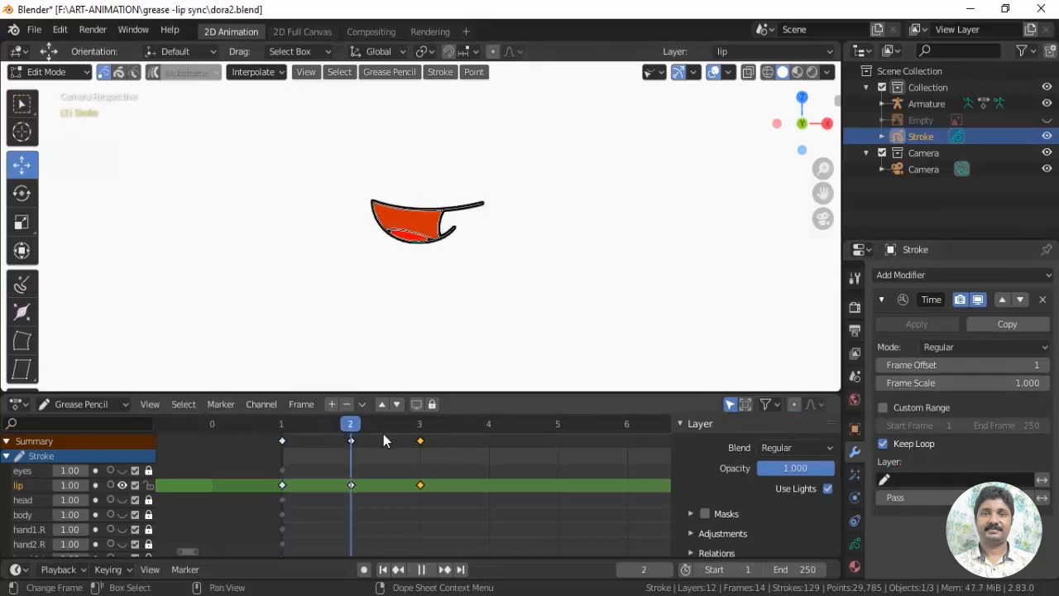
key(space)
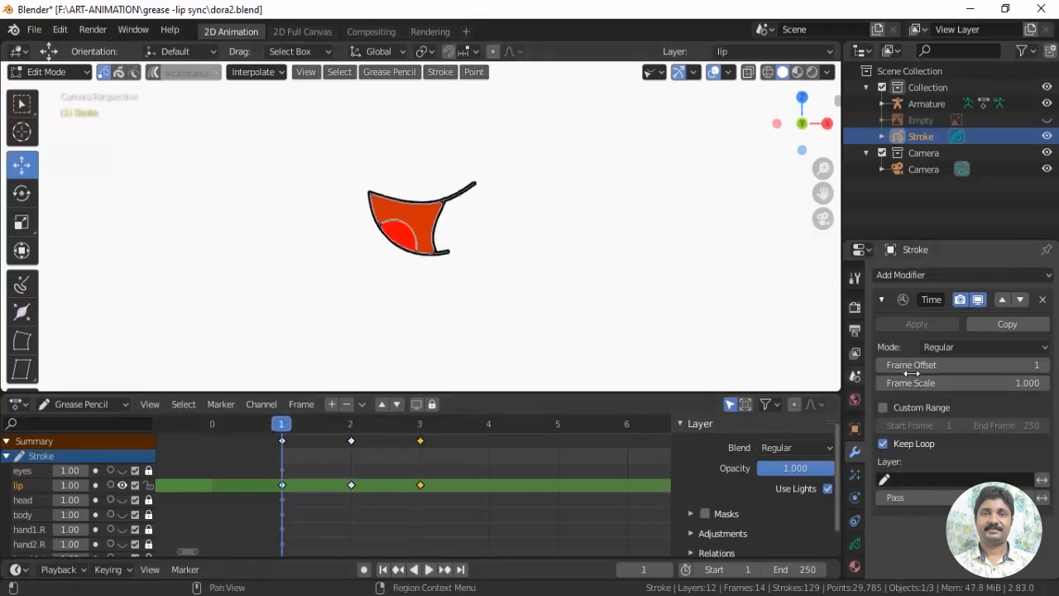
click(1046, 347)
click(979, 402)
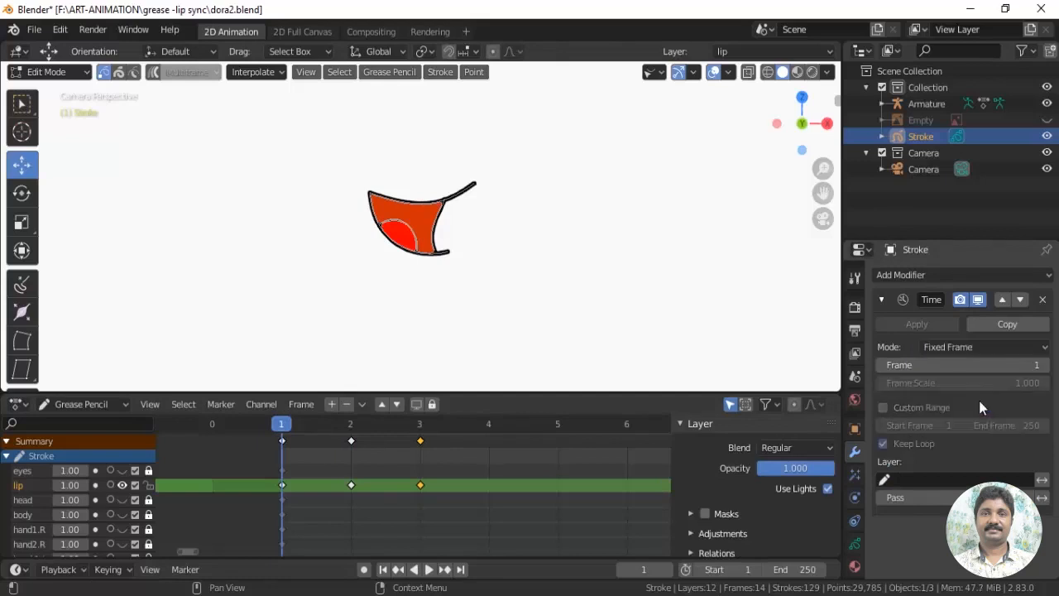
Limit the Time Offset modifier to the lip layer, check it on the timeline, and remove the modifier
mouse_move(283, 426)
mouse_down()
mouse_move(421, 425)
mouse_move(212, 426)
mouse_move(282, 426)
mouse_up()
click(898, 481)
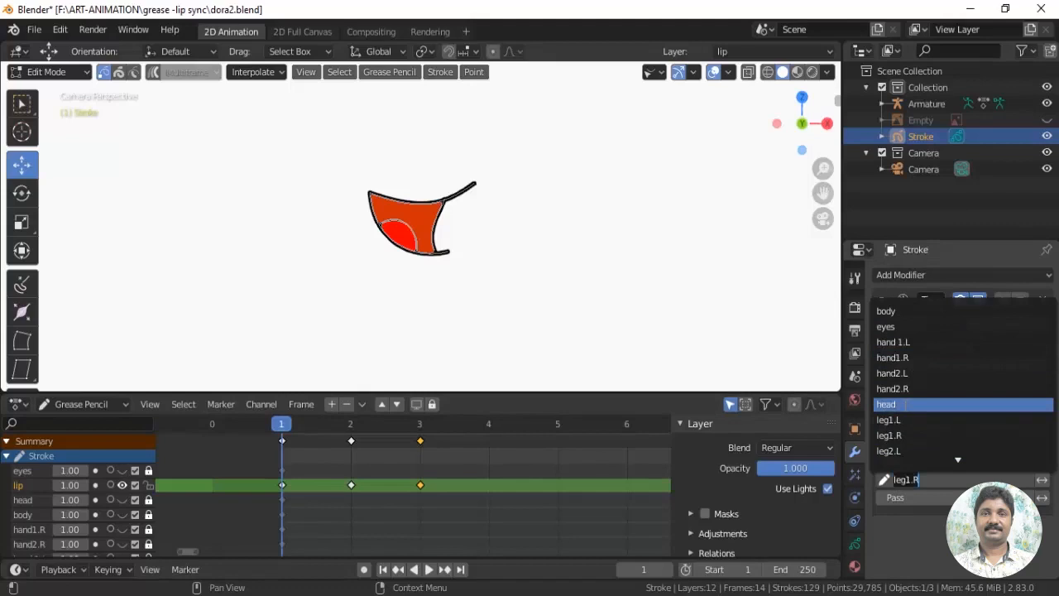
scroll(904, 404, down, 4)
scroll(906, 404, down, 1)
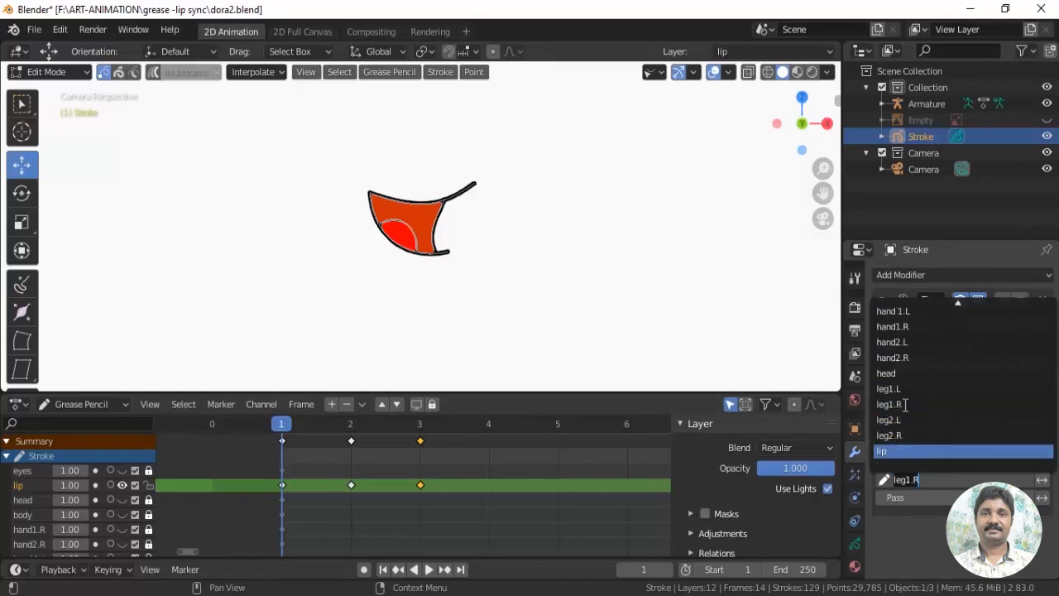
key(Return)
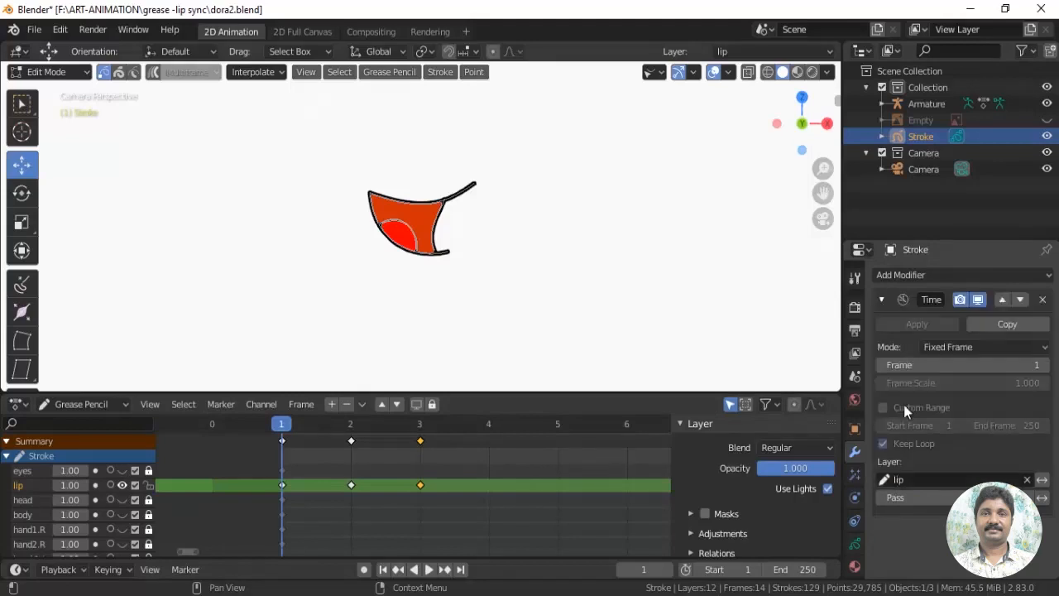
mouse_move(301, 428)
mouse_down()
mouse_move(425, 428)
mouse_move(273, 430)
mouse_up()
click(1043, 300)
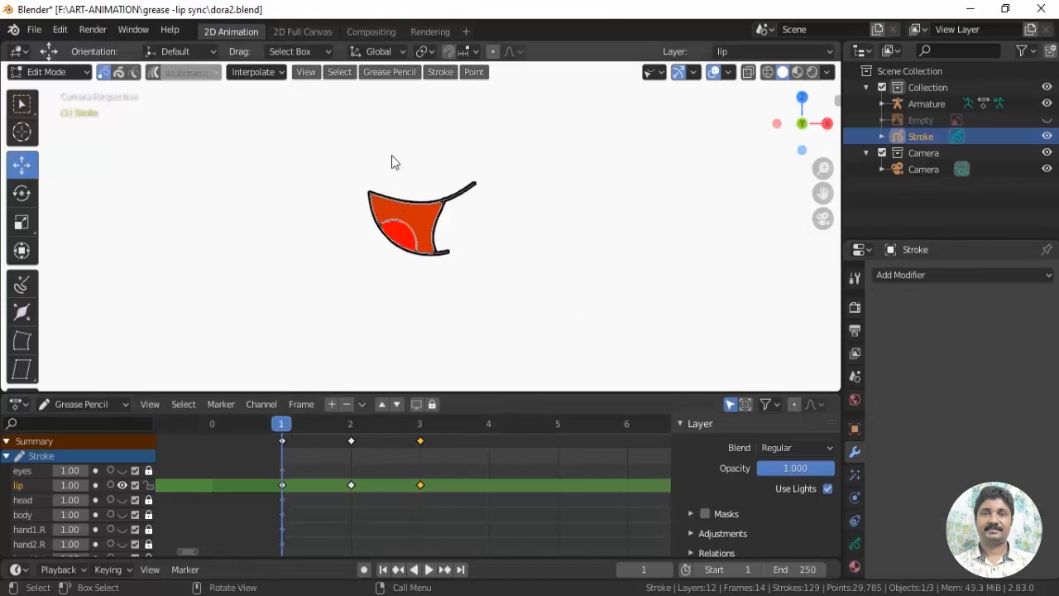
Switch the Stroke object to Object Mode and add a Time Offset modifier
click(47, 72)
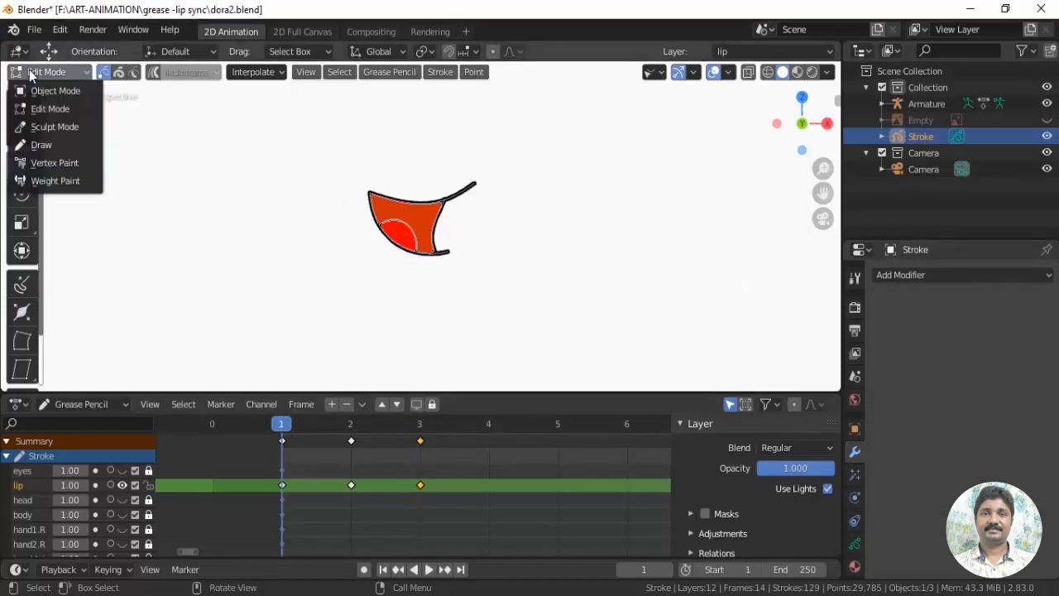
click(33, 91)
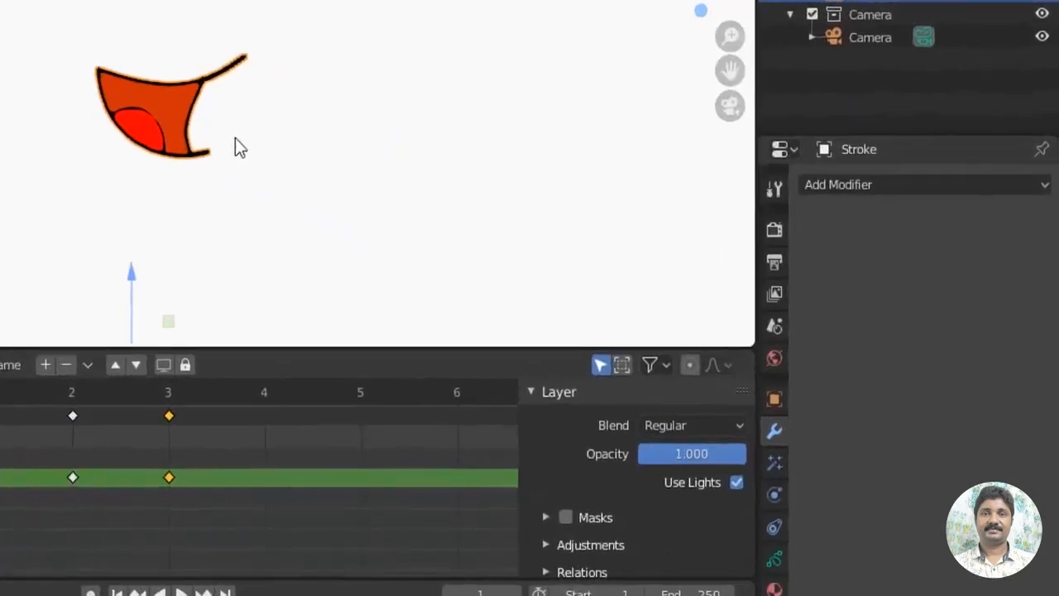
click(221, 146)
click(104, 96)
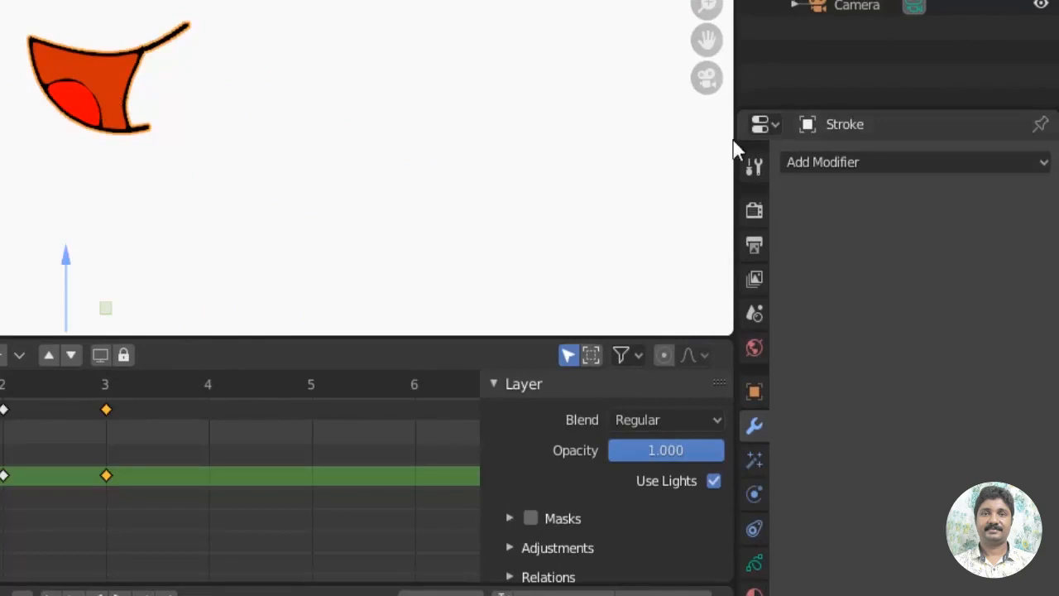
click(834, 162)
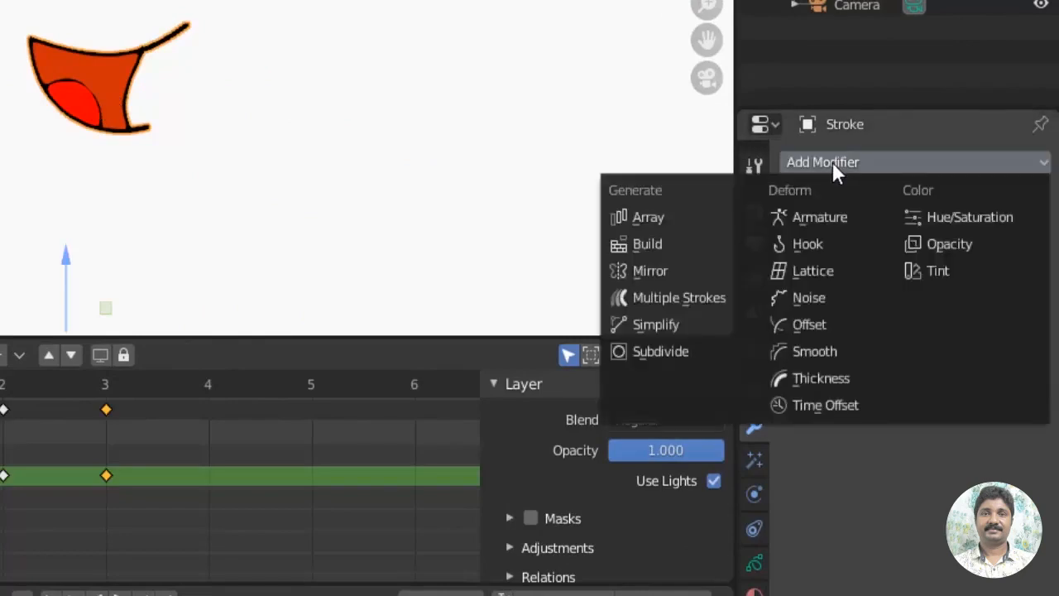
click(831, 405)
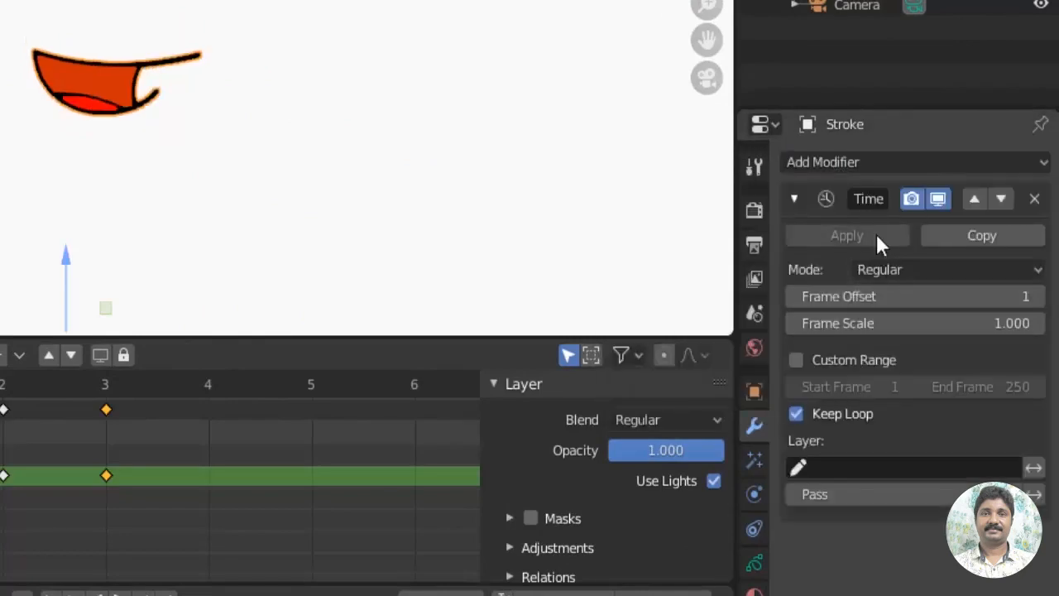
Check the Time Offset effect across the lip frames and set the modifier's mode to Fixed Frame
drag(0, 385, 136, 400)
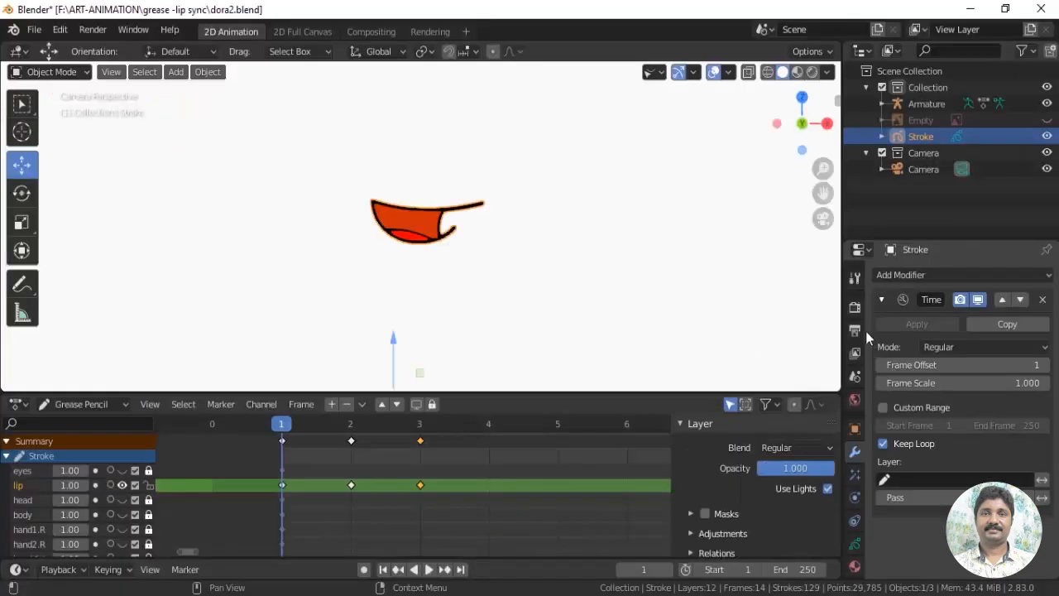
click(1035, 349)
click(981, 402)
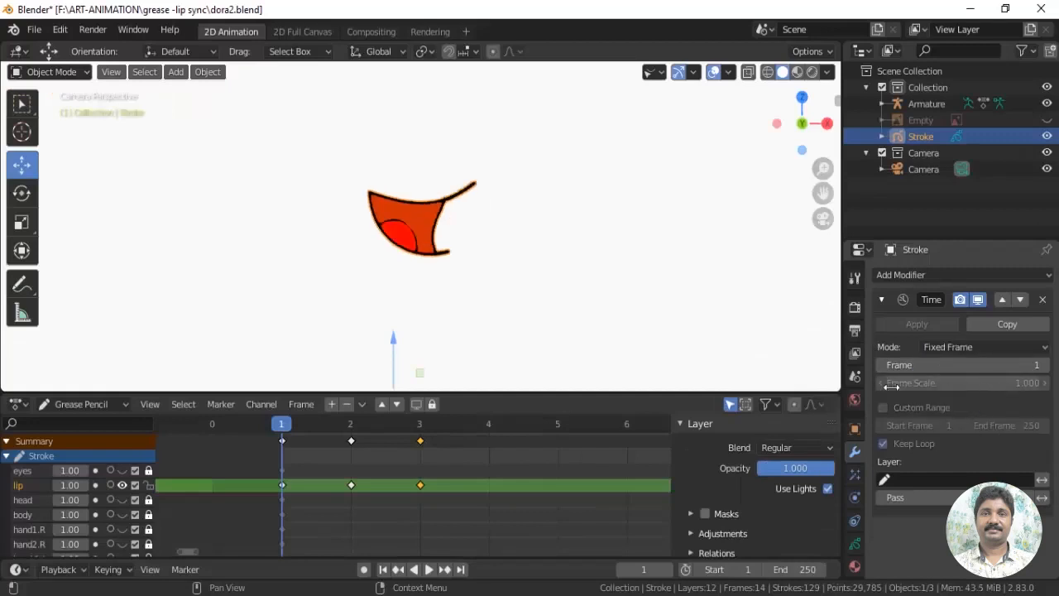
Limit the Stroke object's Time Offset modifier to the lip layer and preview the playback
click(888, 480)
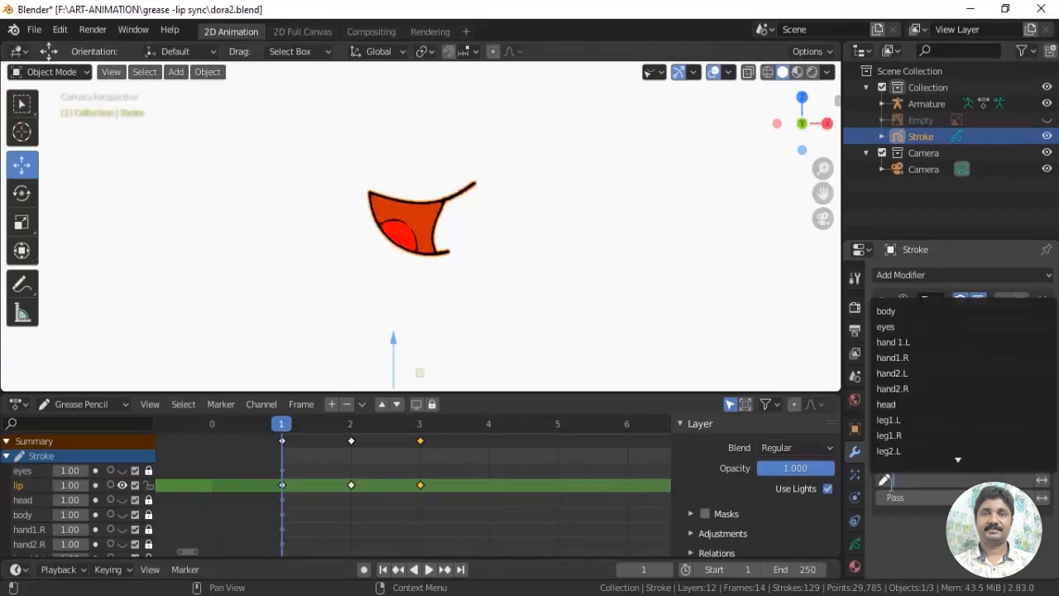
scroll(904, 443, down, 2)
click(903, 452)
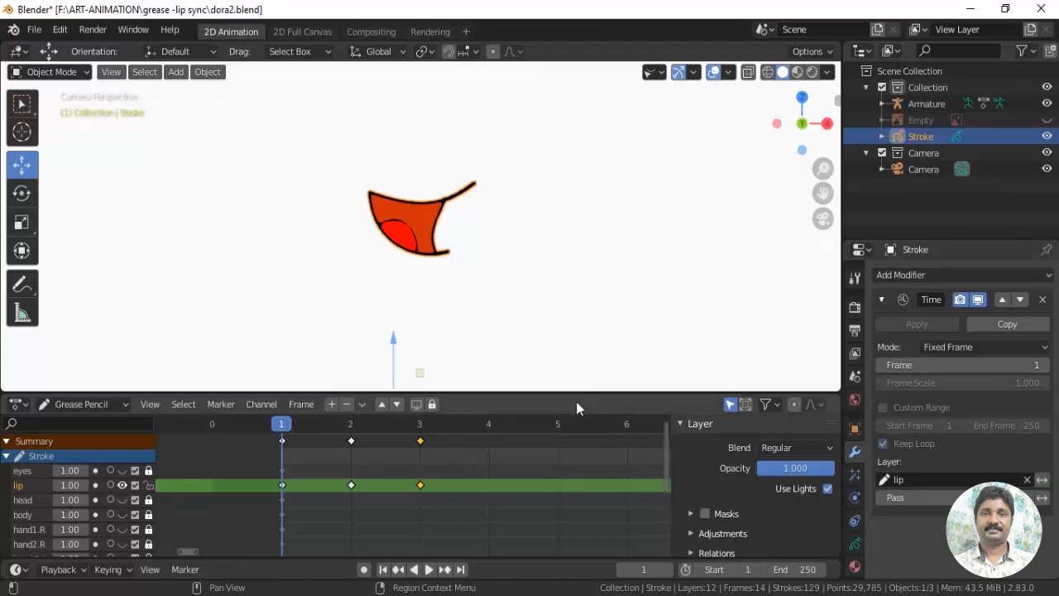
key(space)
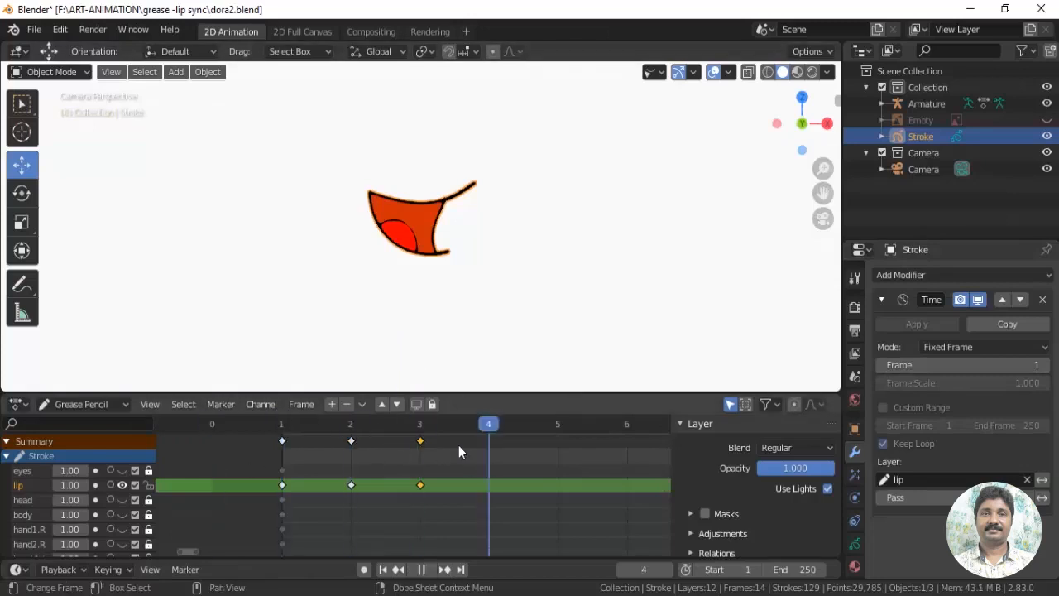
key(space)
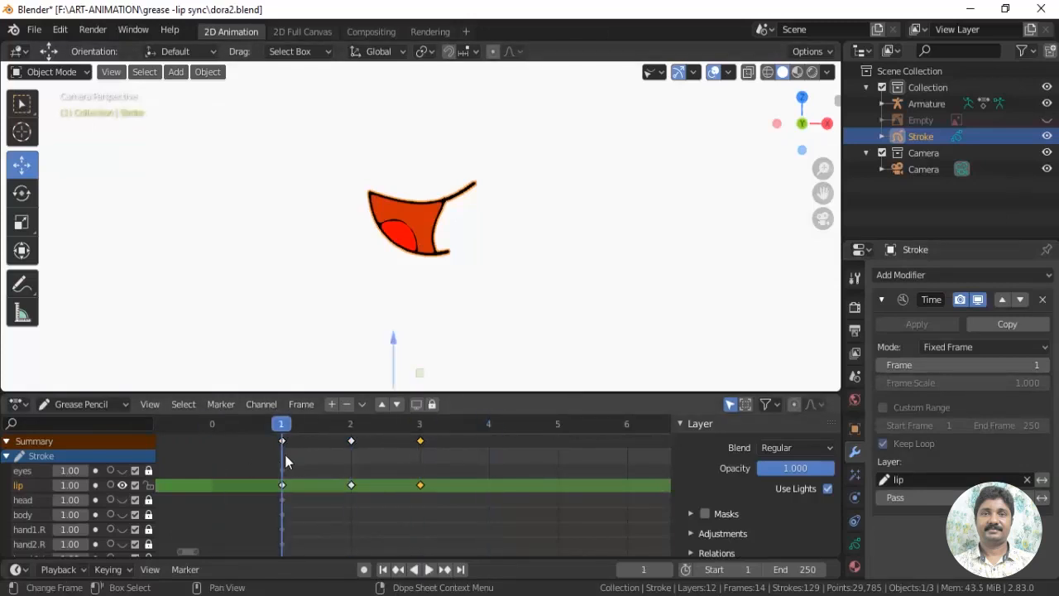
Step the modifier's fixed Frame value up to 4 and back to check each mouth shape, leaving it at 0
click(1045, 365)
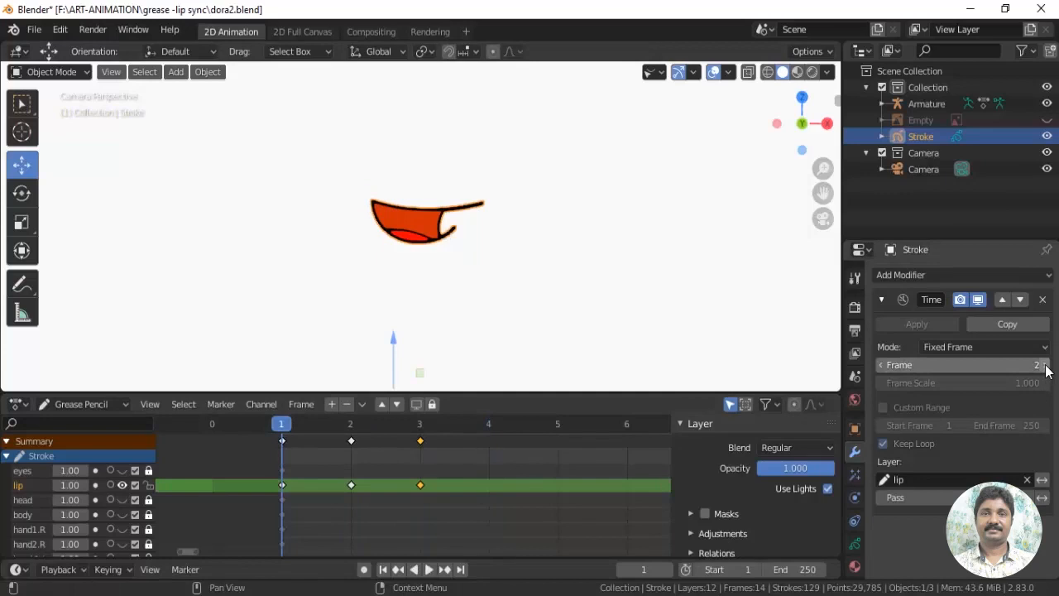
click(1045, 365)
click(1046, 365)
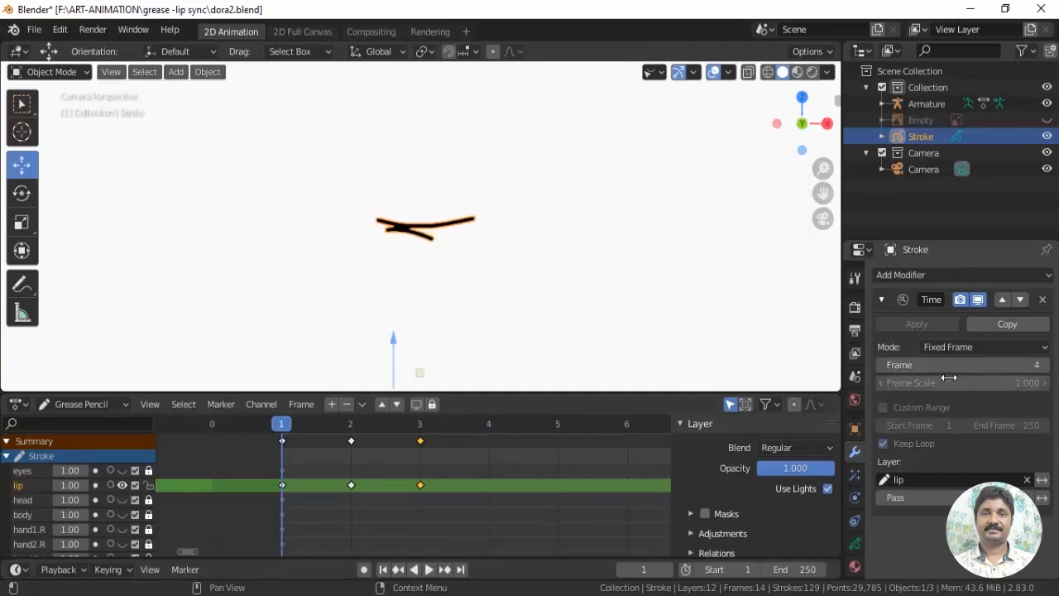
click(882, 366)
click(882, 366)
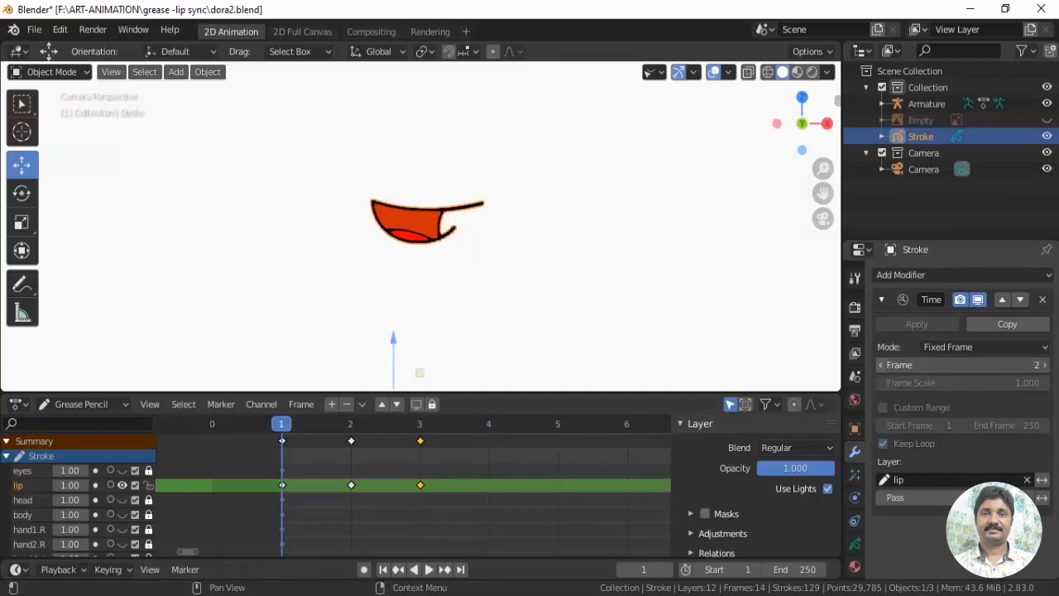
click(882, 366)
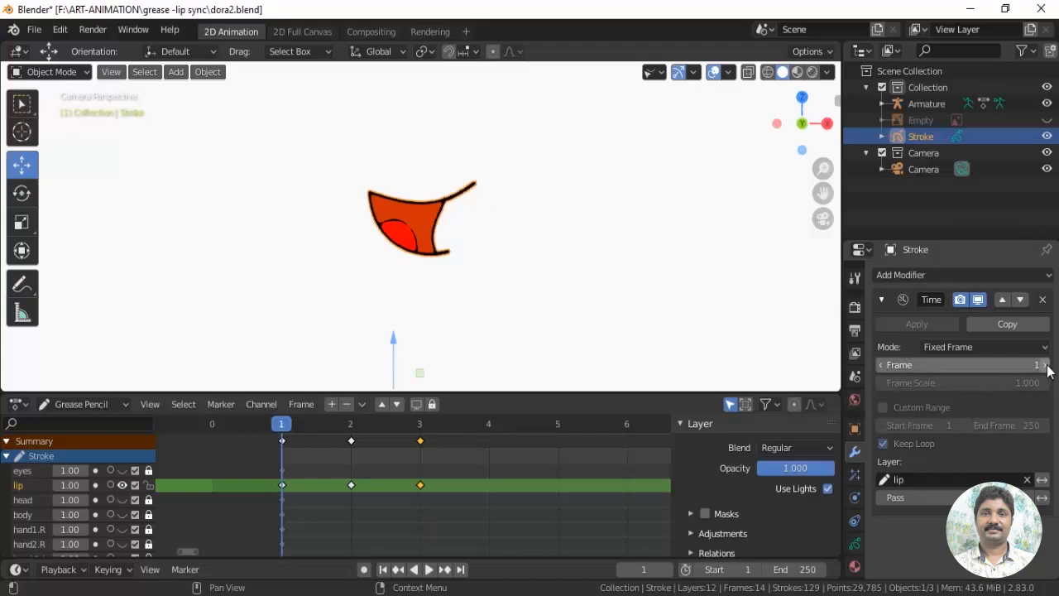
click(1047, 366)
click(1047, 366)
click(884, 366)
click(884, 366)
click(884, 366)
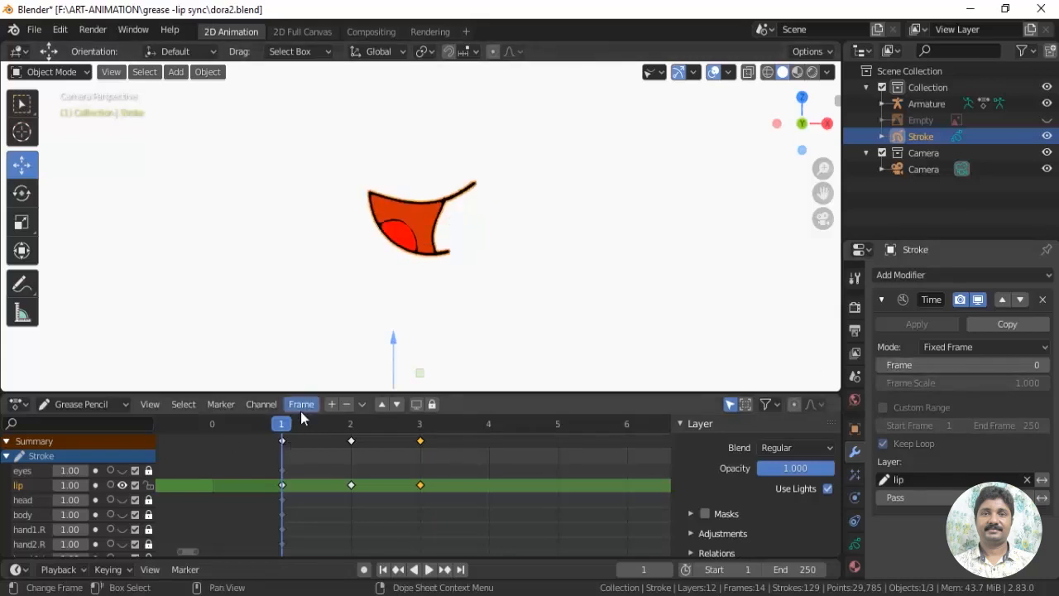
Unhide all the character's Grease Pencil layers, from the eyes and head down to the legs
scroll(662, 278, down, 1)
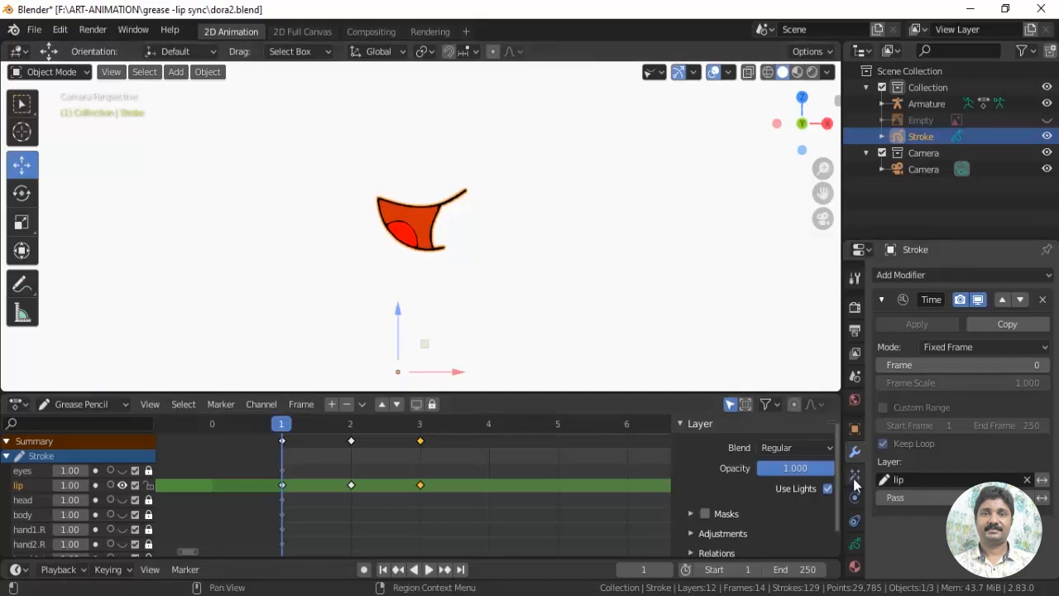
click(855, 544)
drag(997, 287, 989, 410)
drag(1024, 319, 1024, 383)
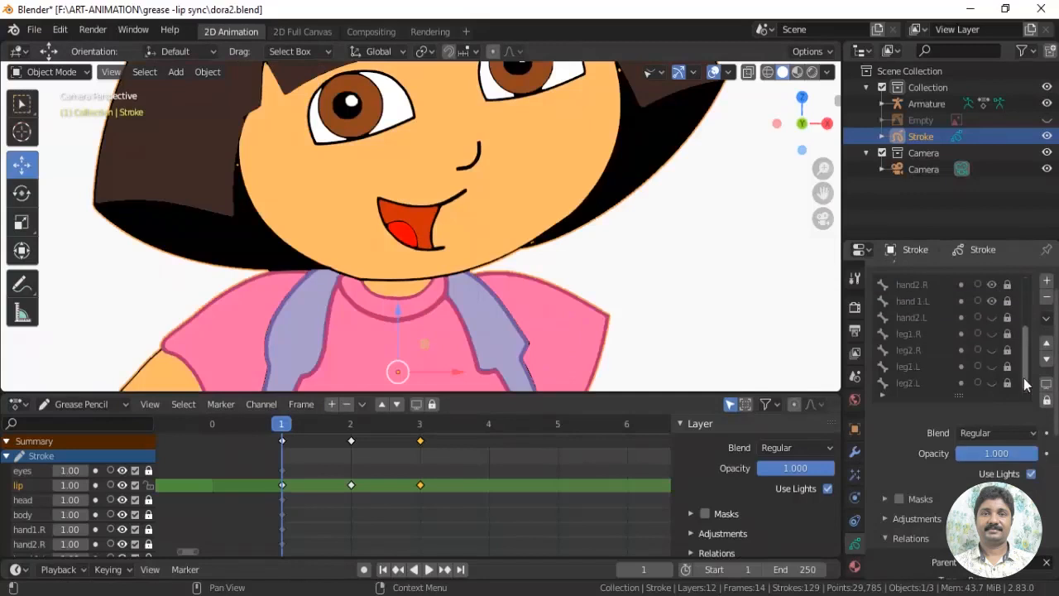
key(Home)
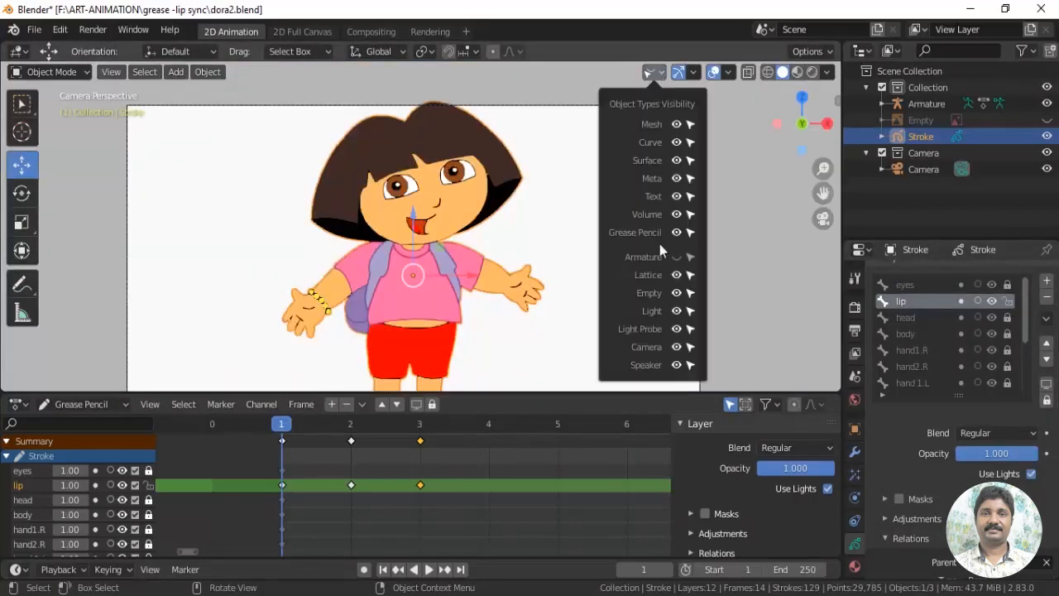
Show the armature's bones in the viewport and hide them again
click(676, 257)
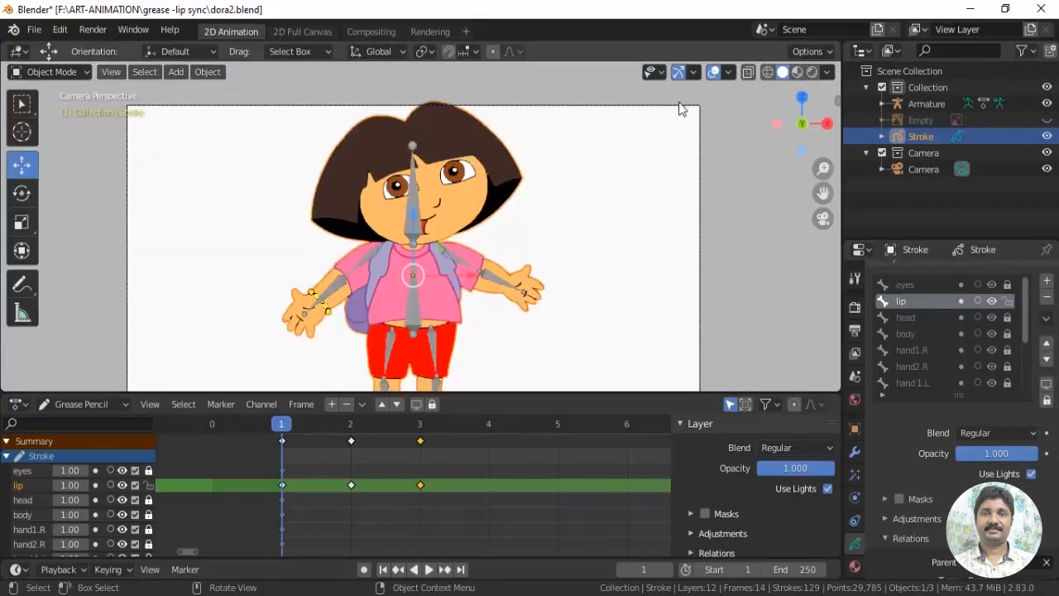
click(657, 73)
click(676, 257)
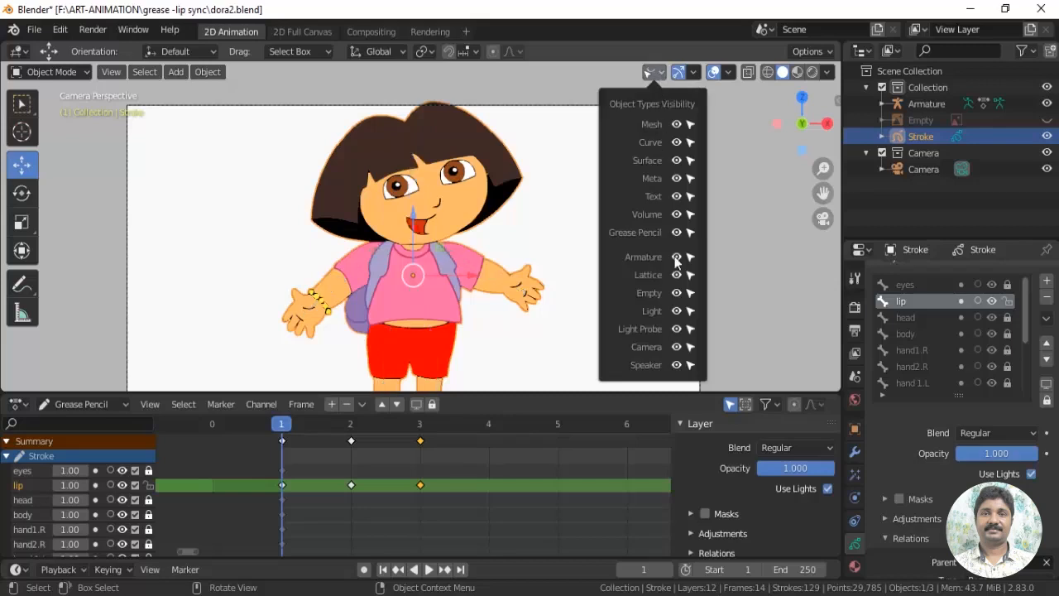
Resize the viewport and timeline areas and change the timeline area to the Video Sequencer editor
drag(483, 394, 483, 446)
shift+middle_drag(561, 349, 584, 274)
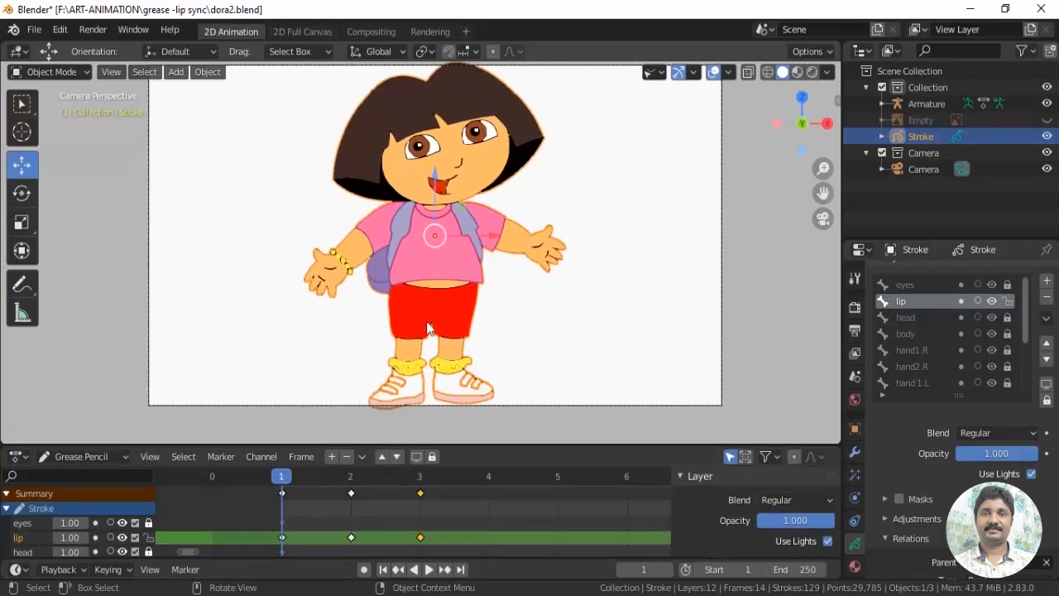
drag(255, 447, 242, 511)
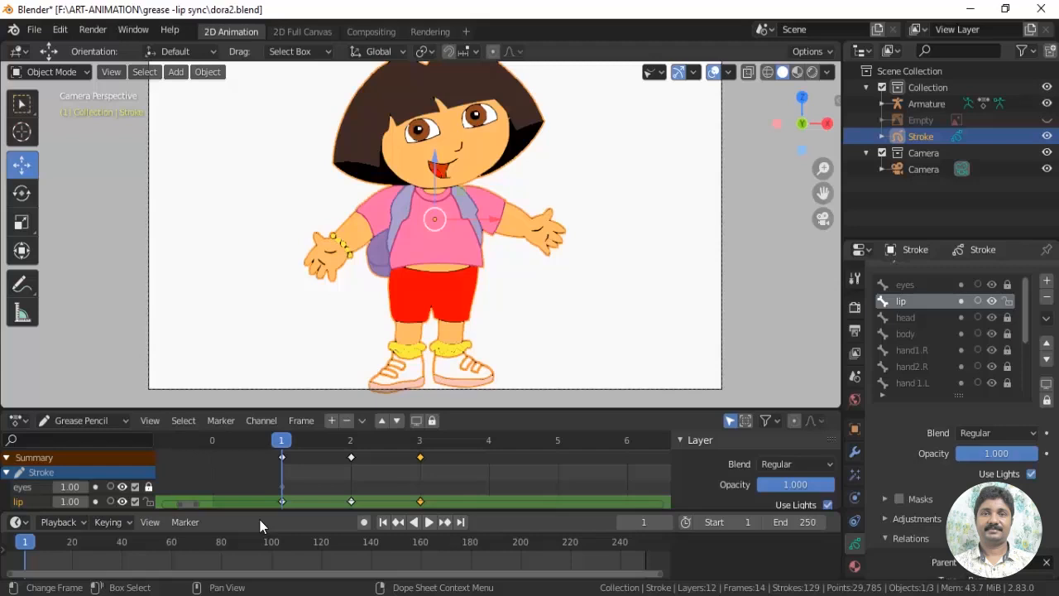
mouse_move(383, 510)
mouse_down()
mouse_move(383, 523)
mouse_move(390, 500)
mouse_up()
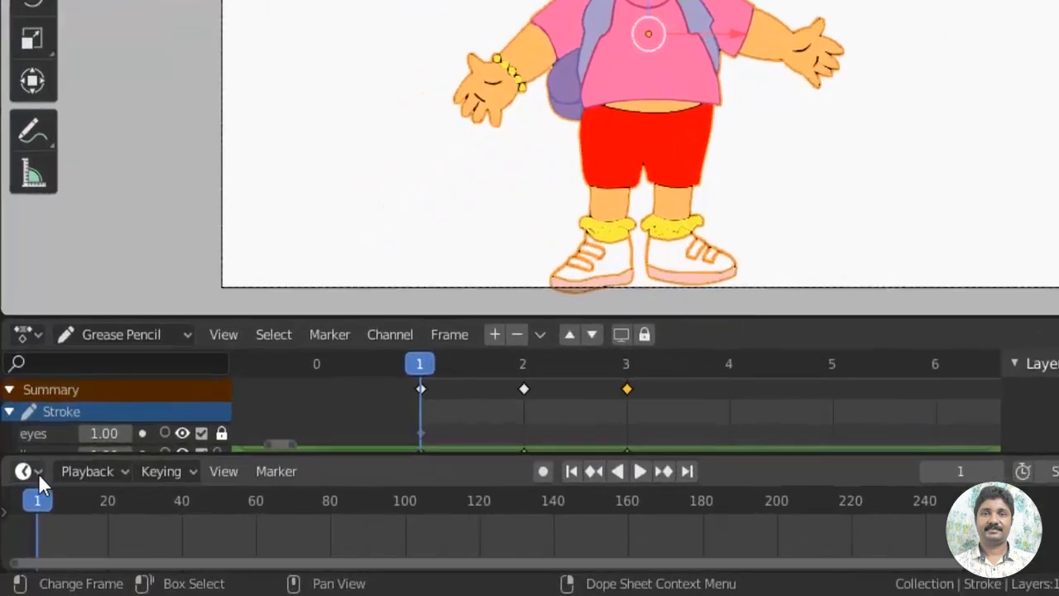
click(25, 514)
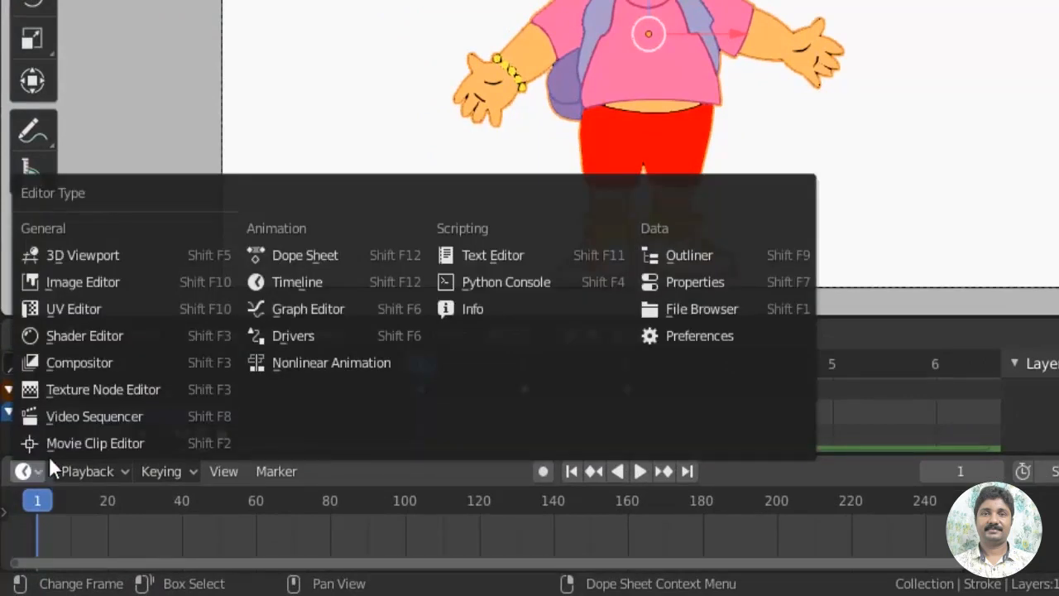
click(135, 409)
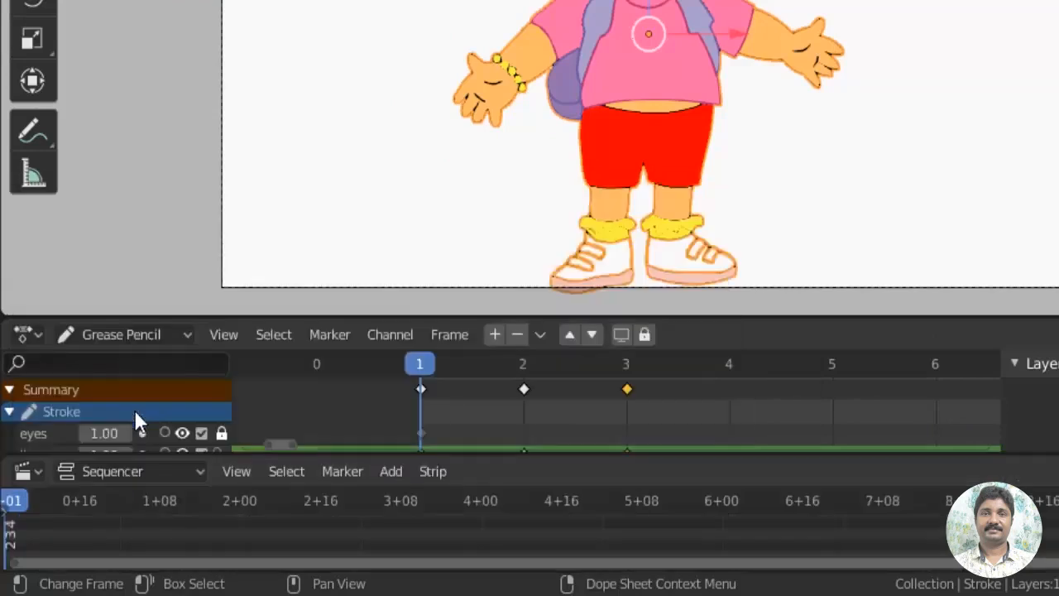
drag(337, 494, 352, 457)
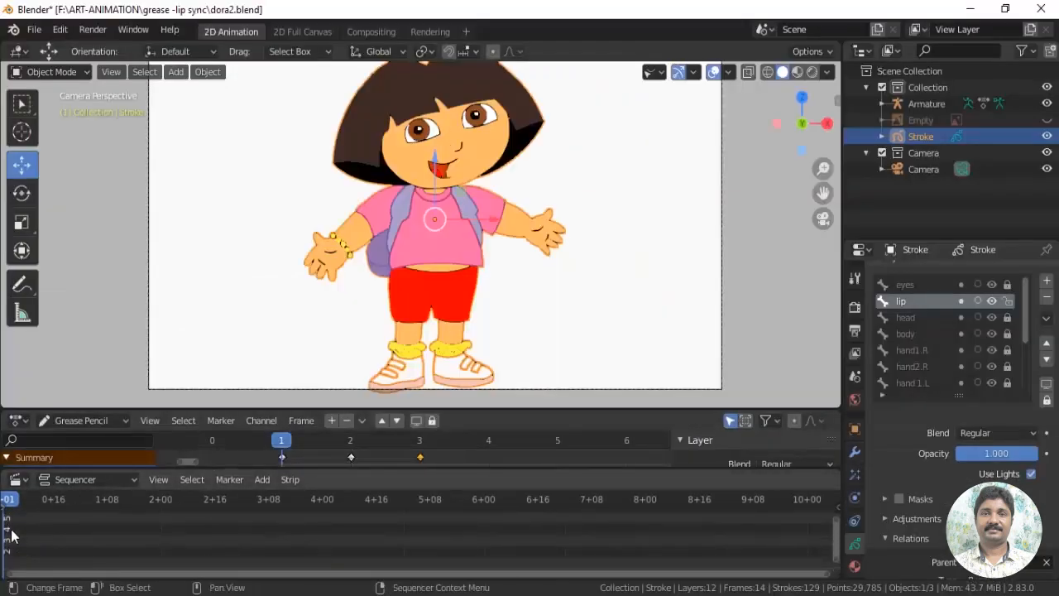
Add the sound file "my name is dora.wav" to the sequencer at frame 1 on channel 2
drag(7, 503, 13, 515)
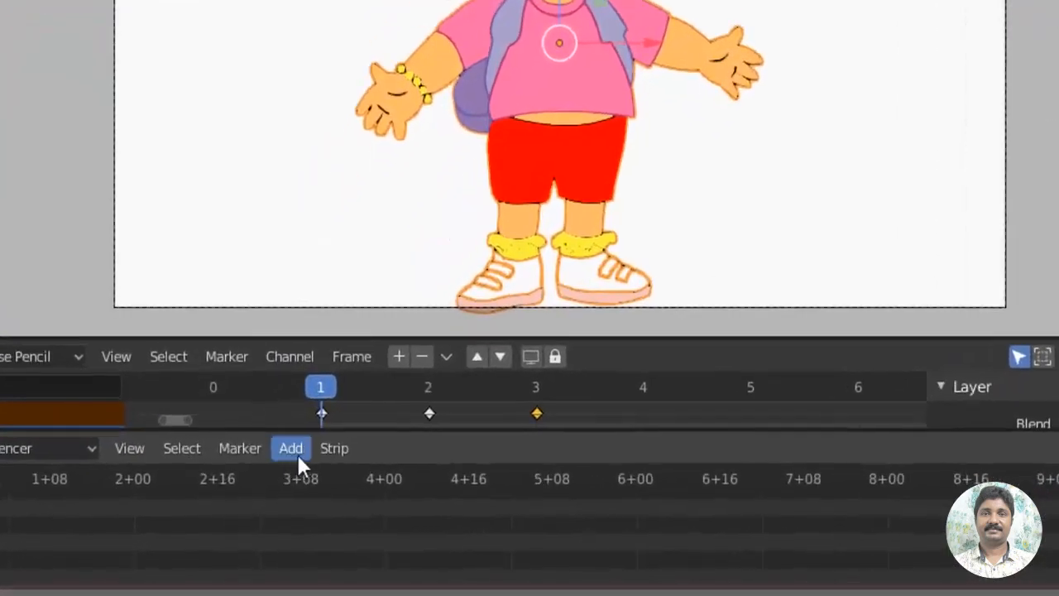
click(262, 480)
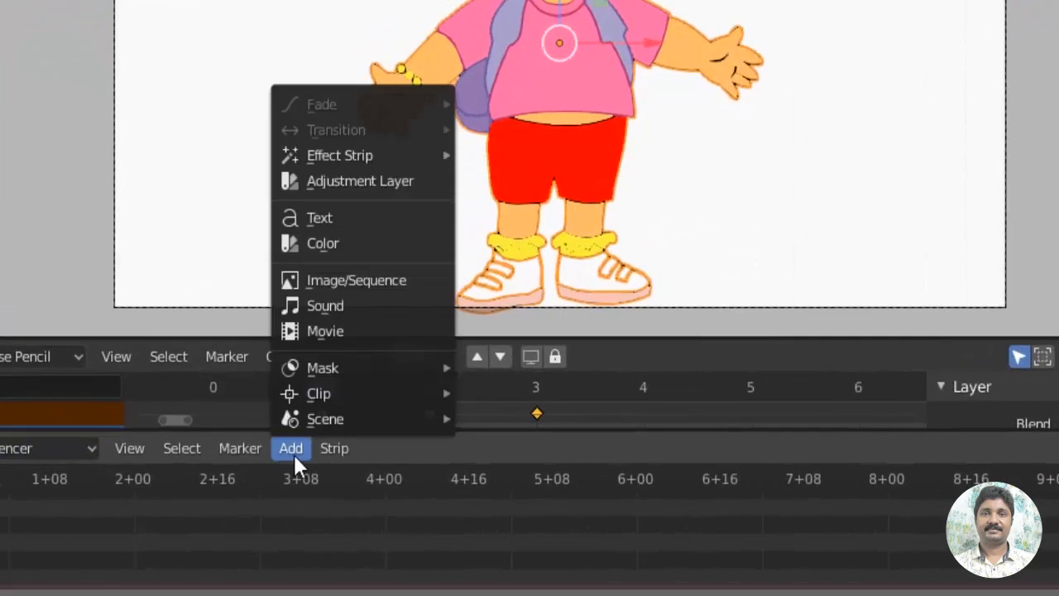
click(329, 306)
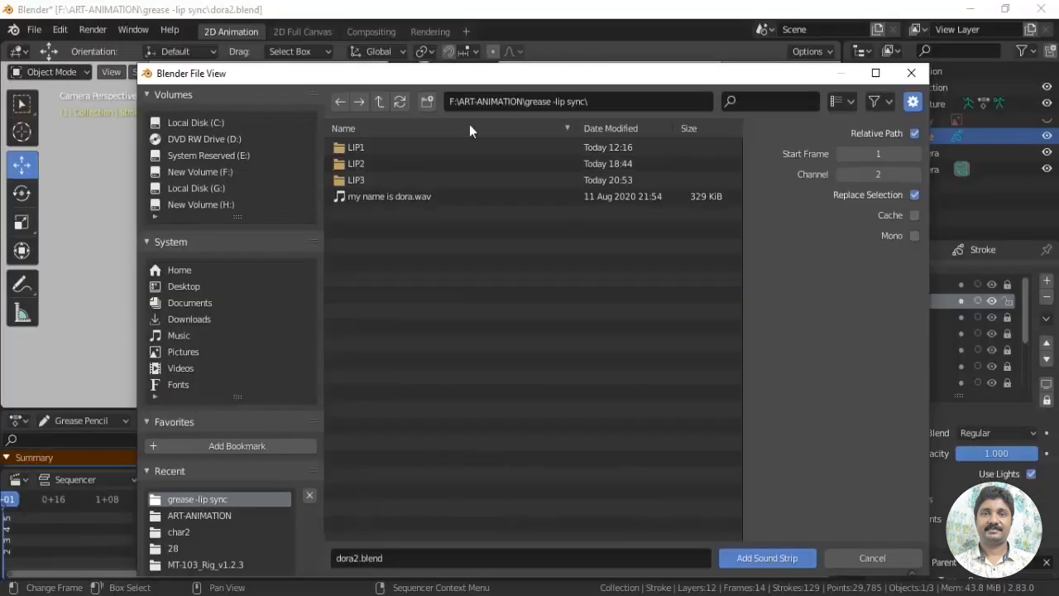
click(413, 197)
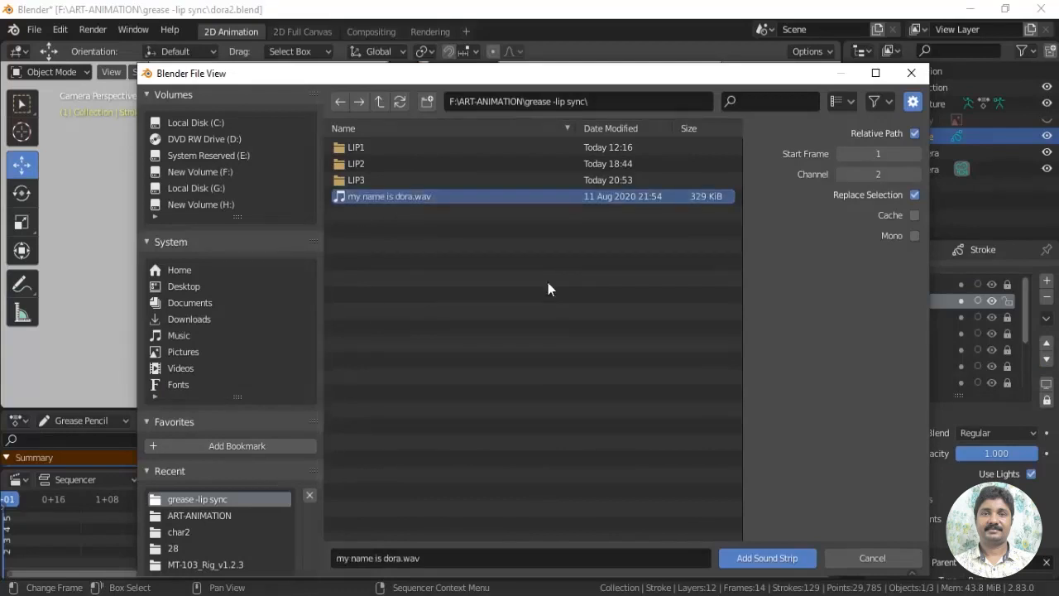
click(779, 559)
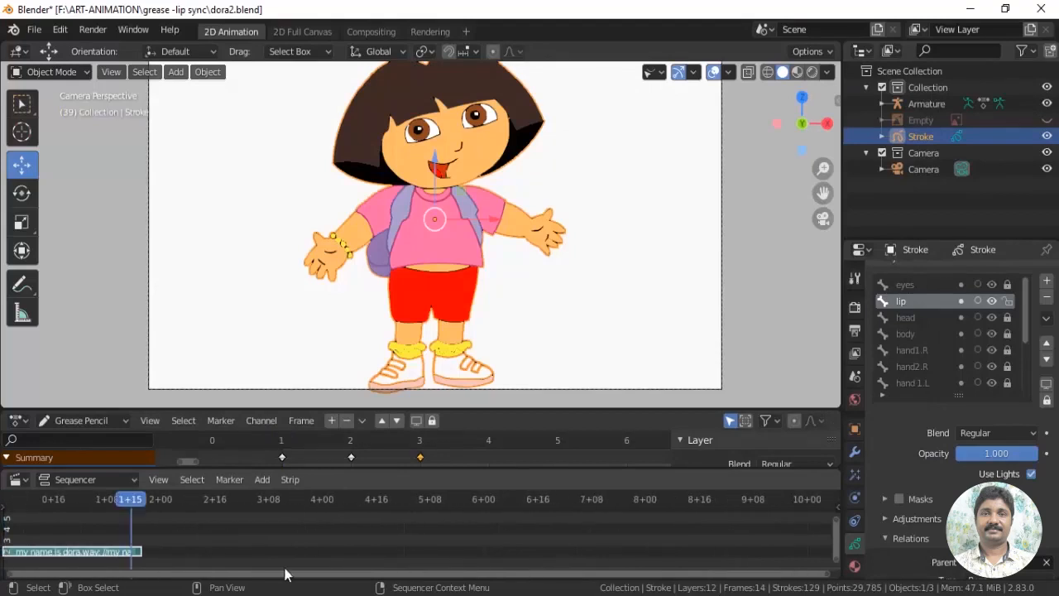
Enable Display Waveform for the "my name is dora.wav" sound strip
drag(286, 573, 125, 575)
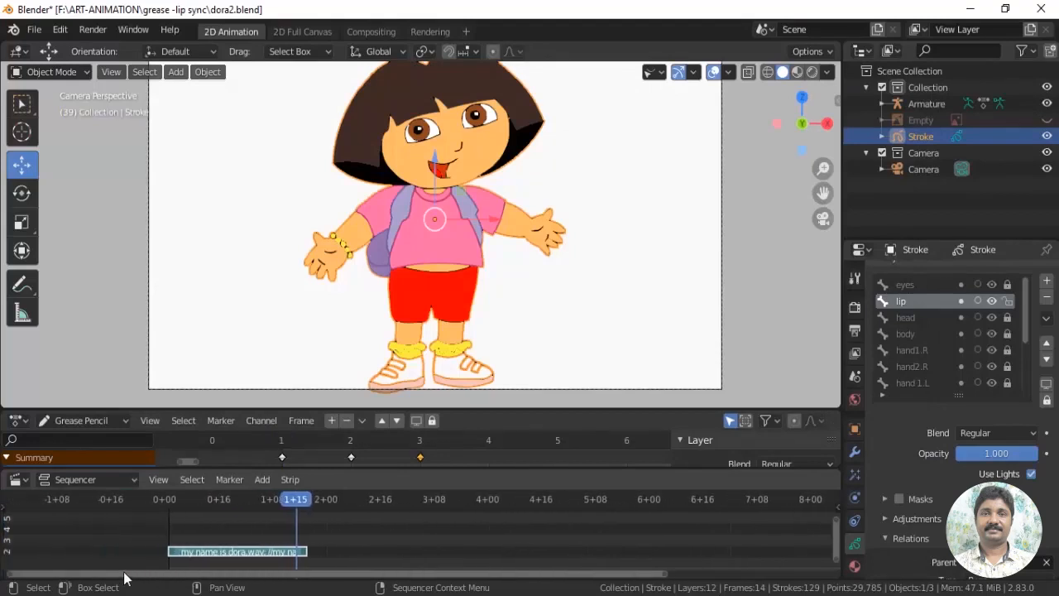
key(n)
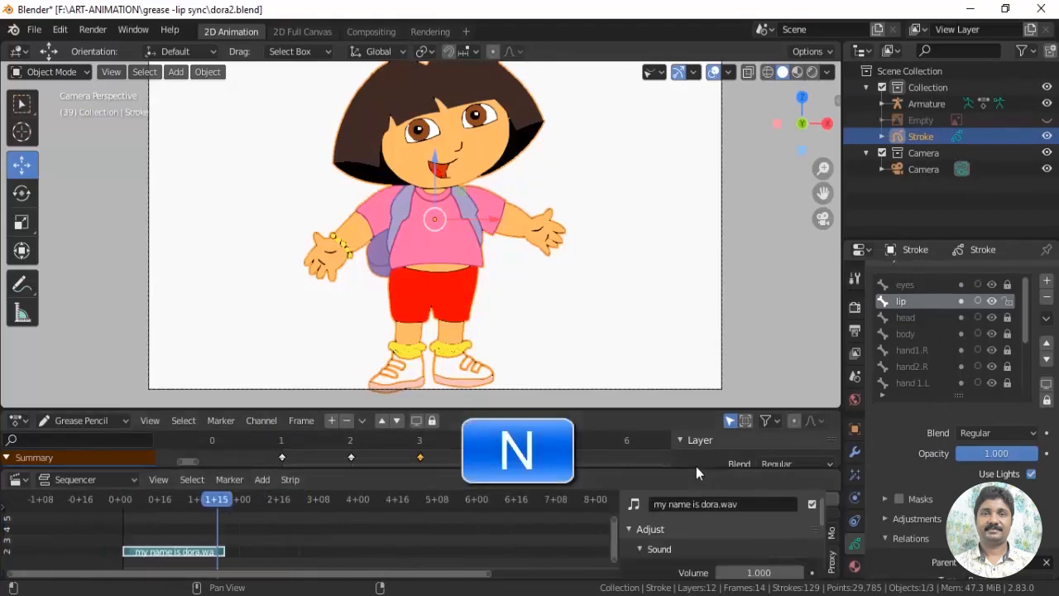
scroll(820, 535, down, 3)
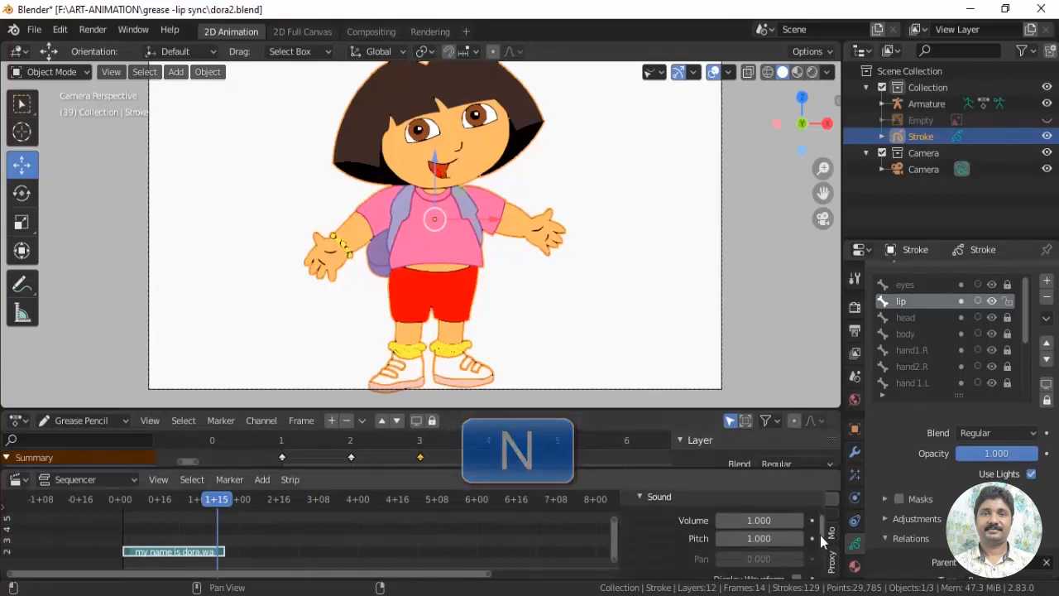
scroll(819, 542, down, 2)
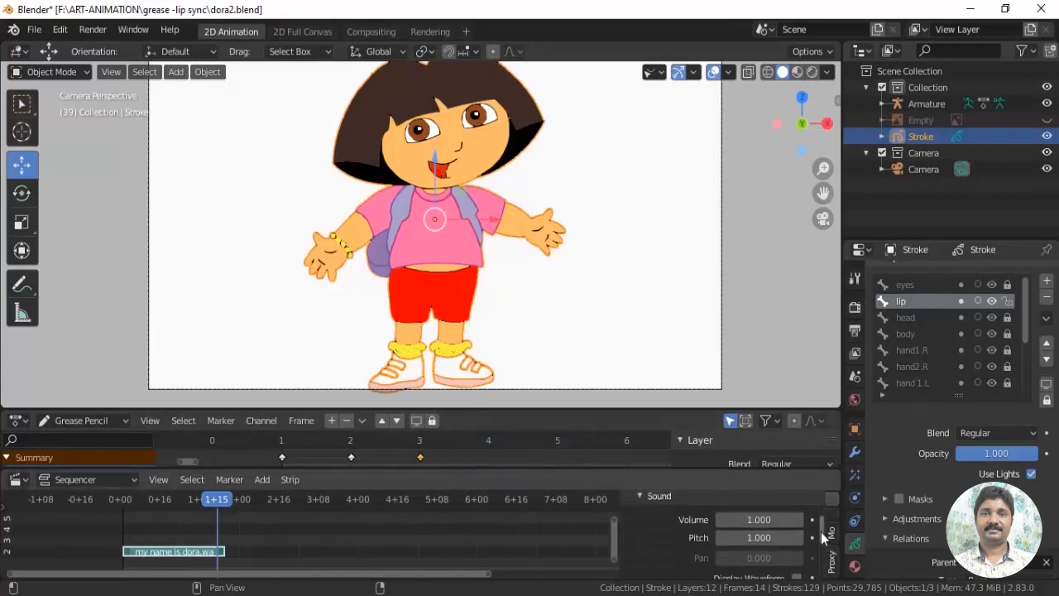
click(791, 535)
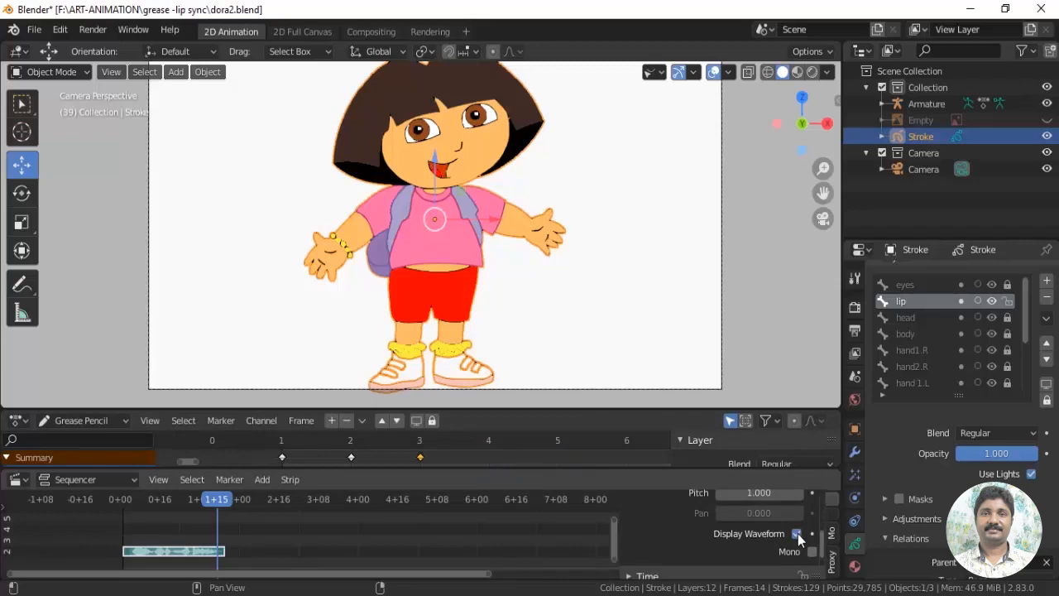
scroll(822, 544, up, 2)
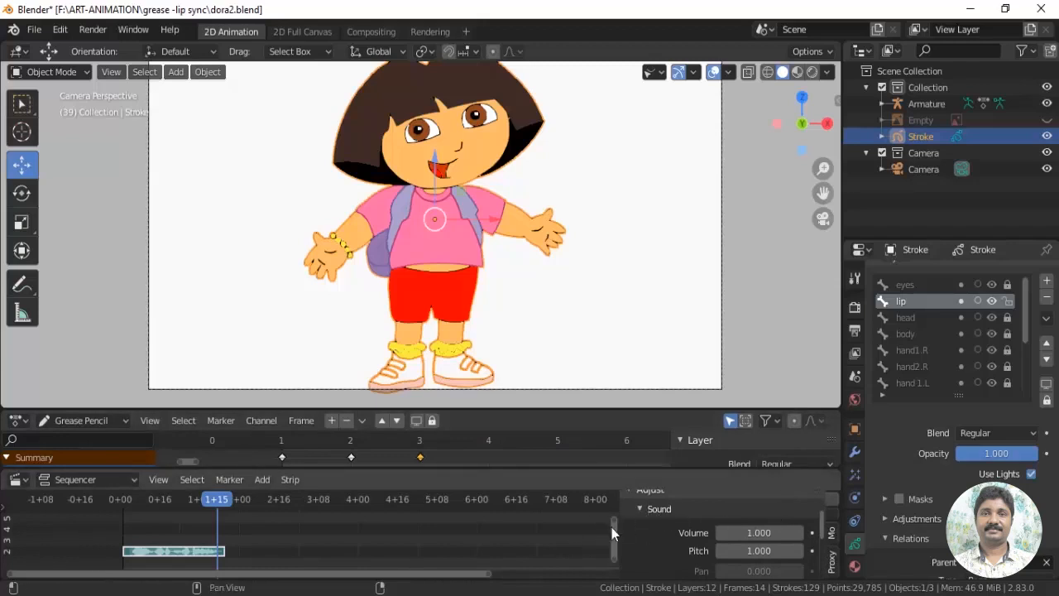
key(n)
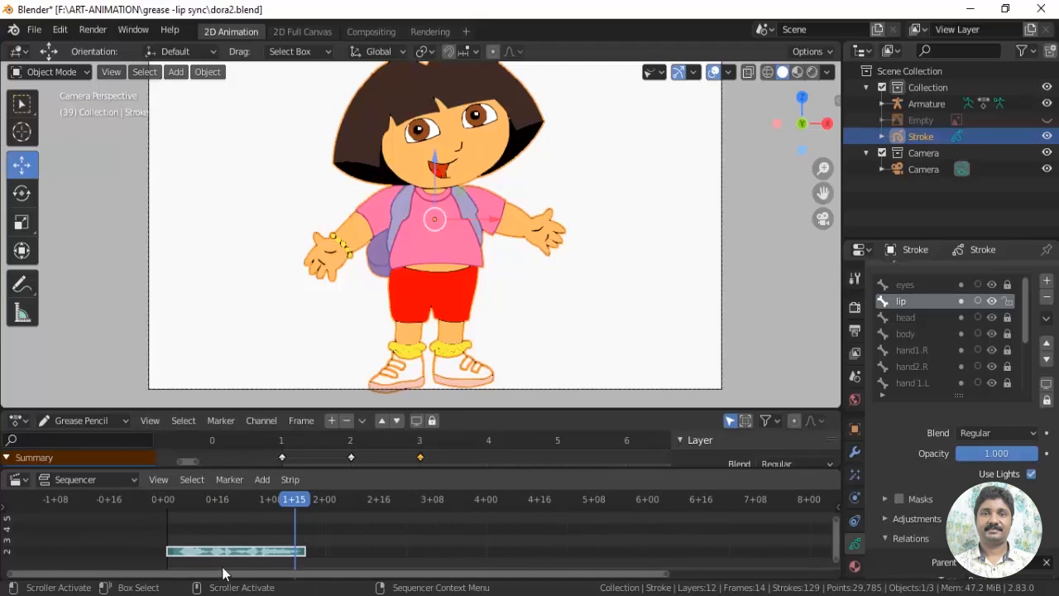
Move the current frame to frame 2, near the start of the sound strip's waveform
scroll(221, 569, up, 8)
drag(313, 574, 137, 575)
key(Home)
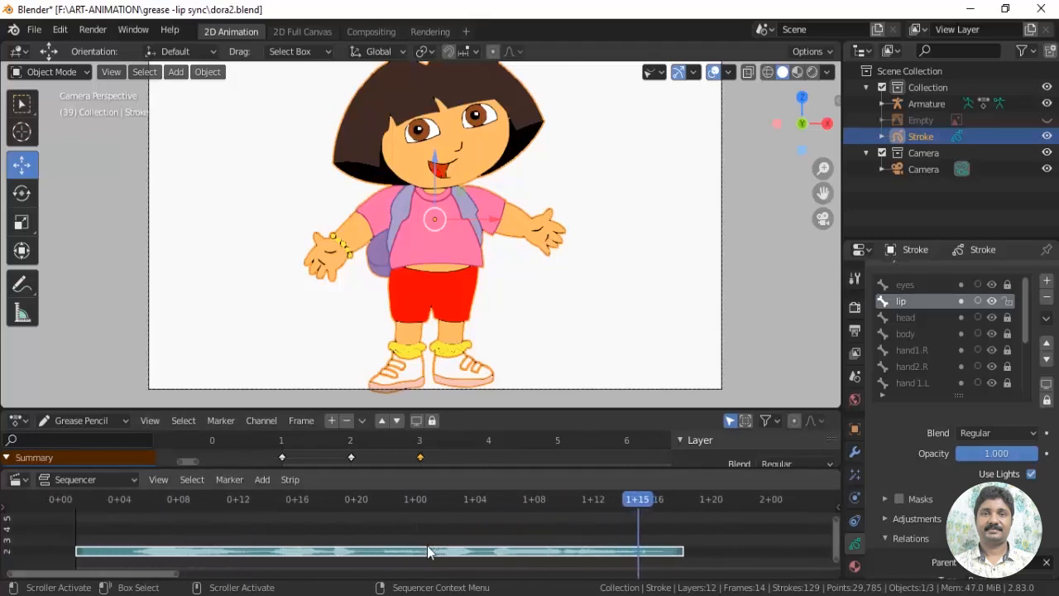
key(Left)
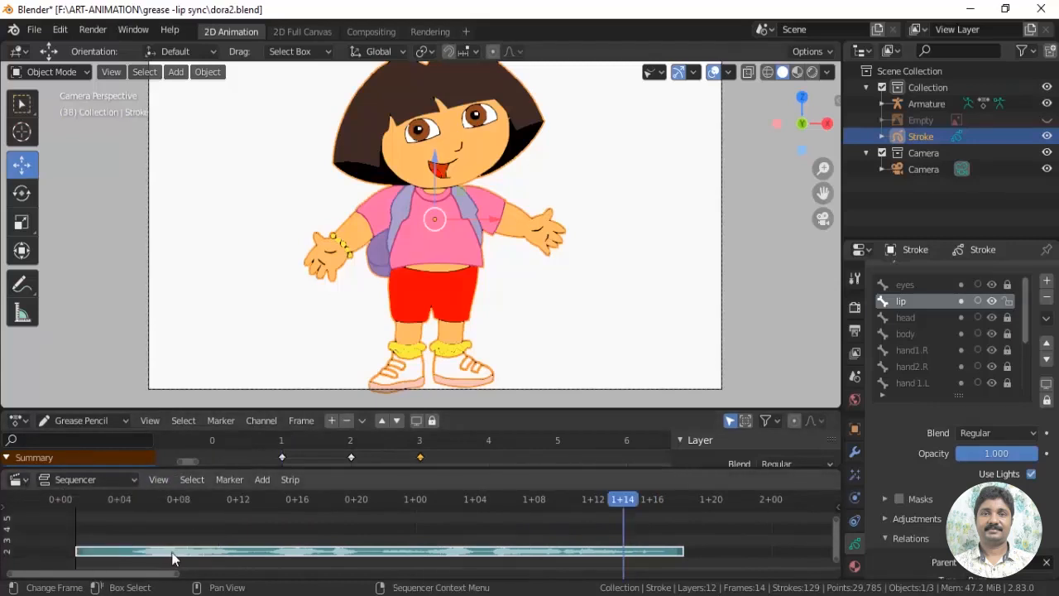
drag(78, 500, 91, 530)
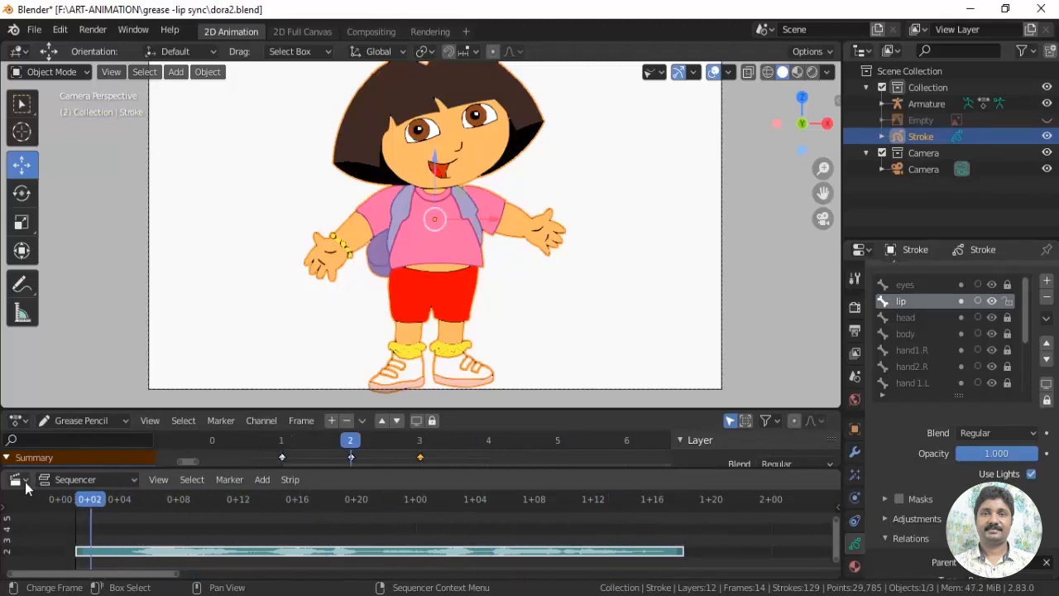
Change the Video Sequencer area to the Timeline editor and play back and scrub the animation
click(23, 480)
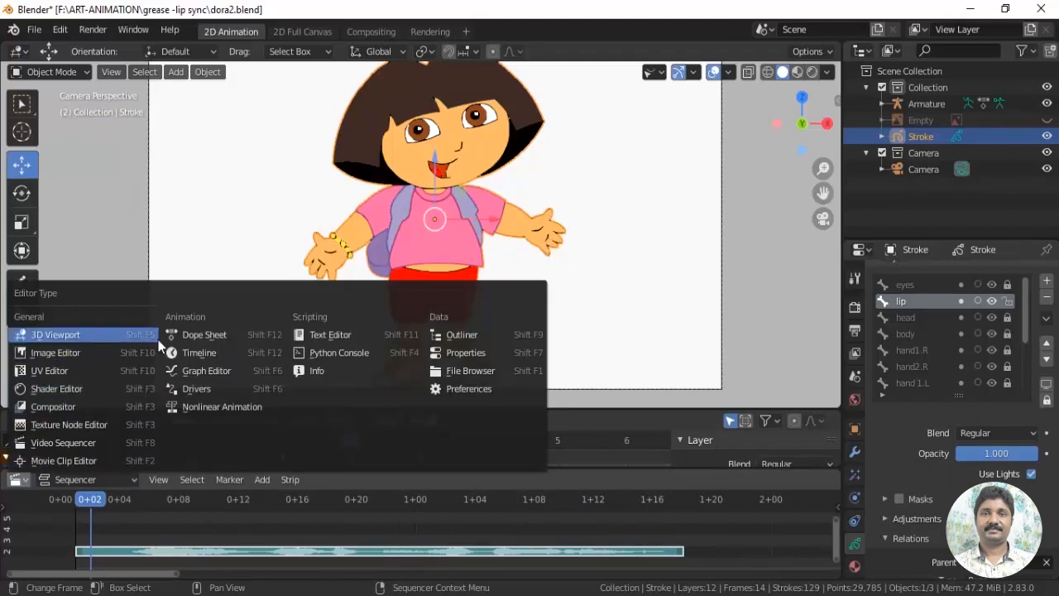
click(176, 355)
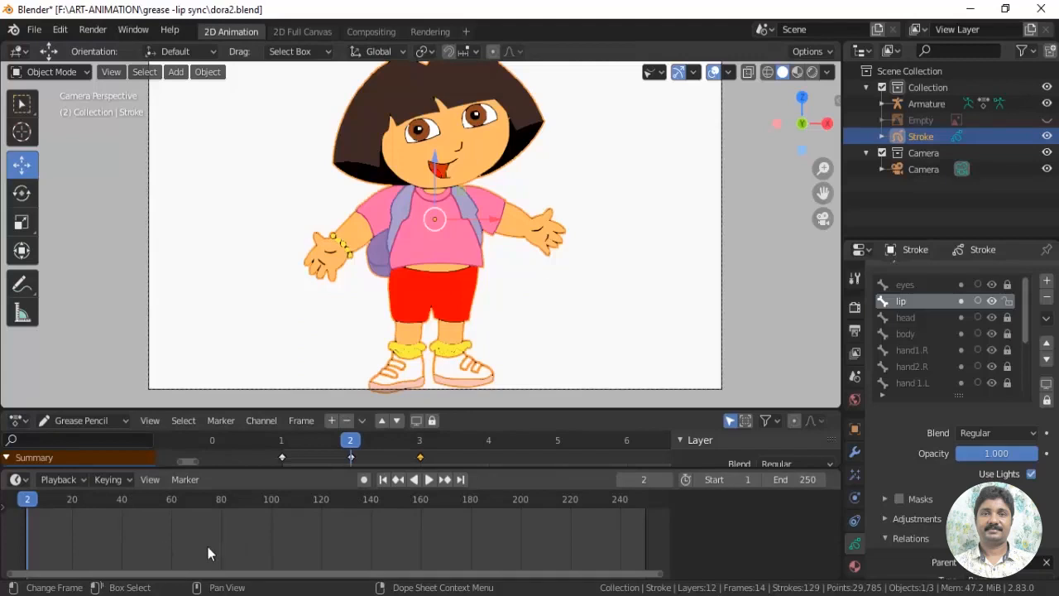
key(space)
key(space)
drag(119, 520, 82, 528)
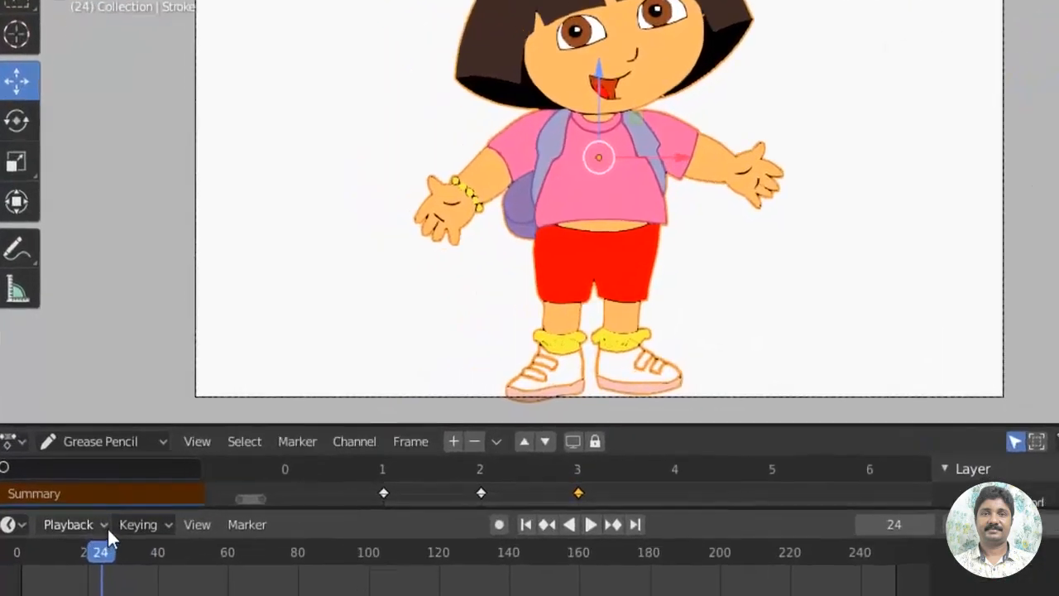
Enable Audio Scrubbing in the playback settings and scrub the timeline to frame 41 to hear the sound
click(84, 480)
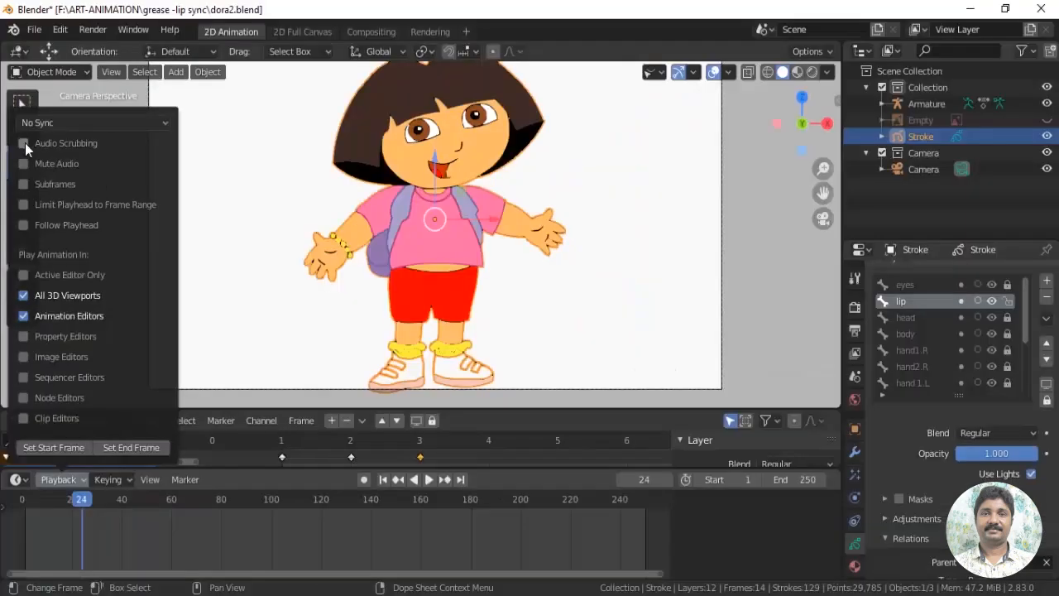
click(104, 35)
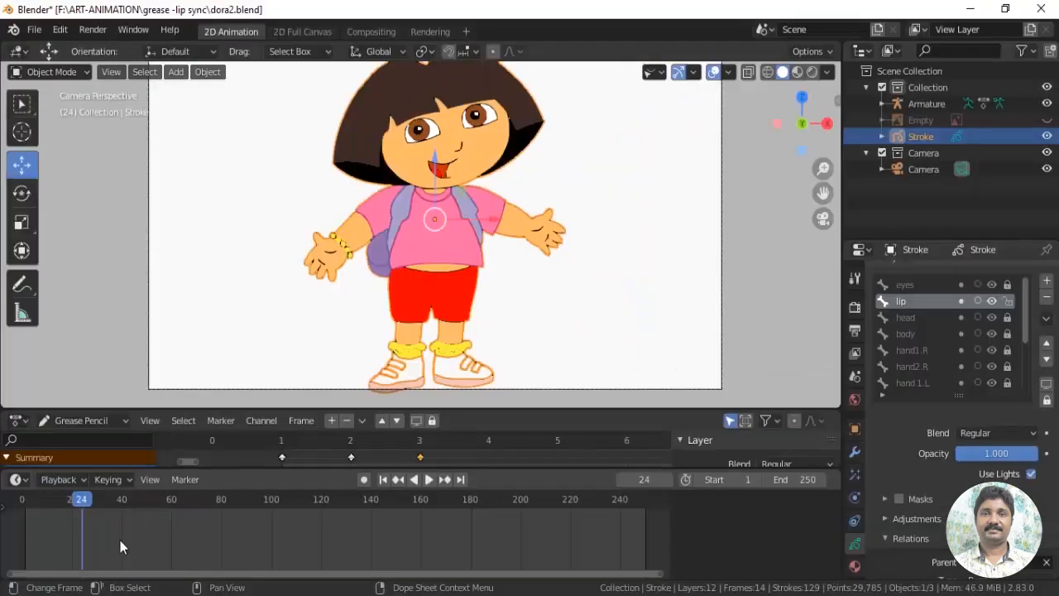
drag(83, 505, 126, 521)
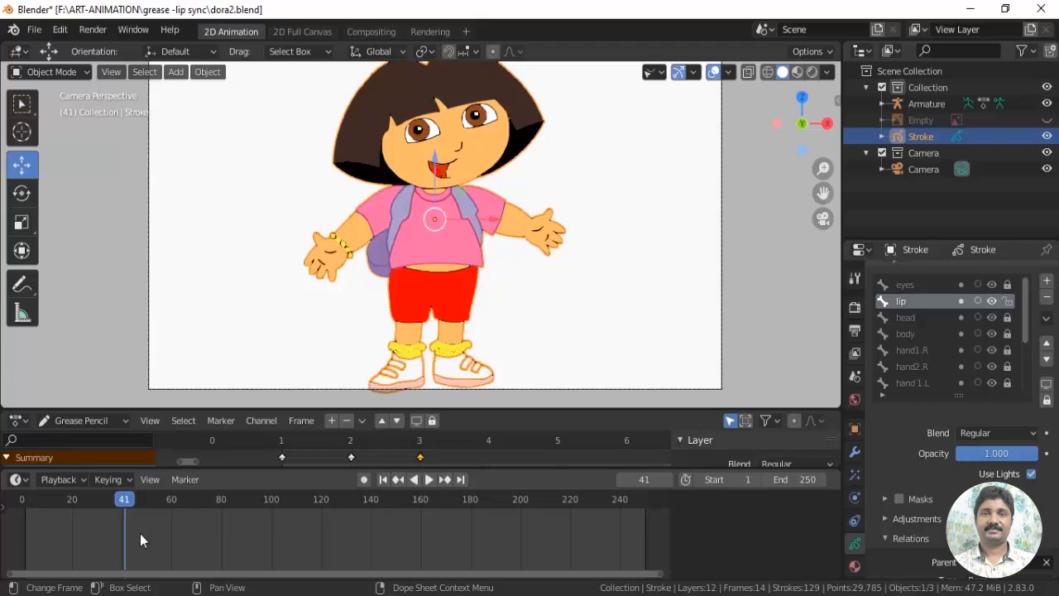
Set the animation's end frame to 40, preview the shortened range and return to frame 1
click(805, 480)
text(40)
key(Return)
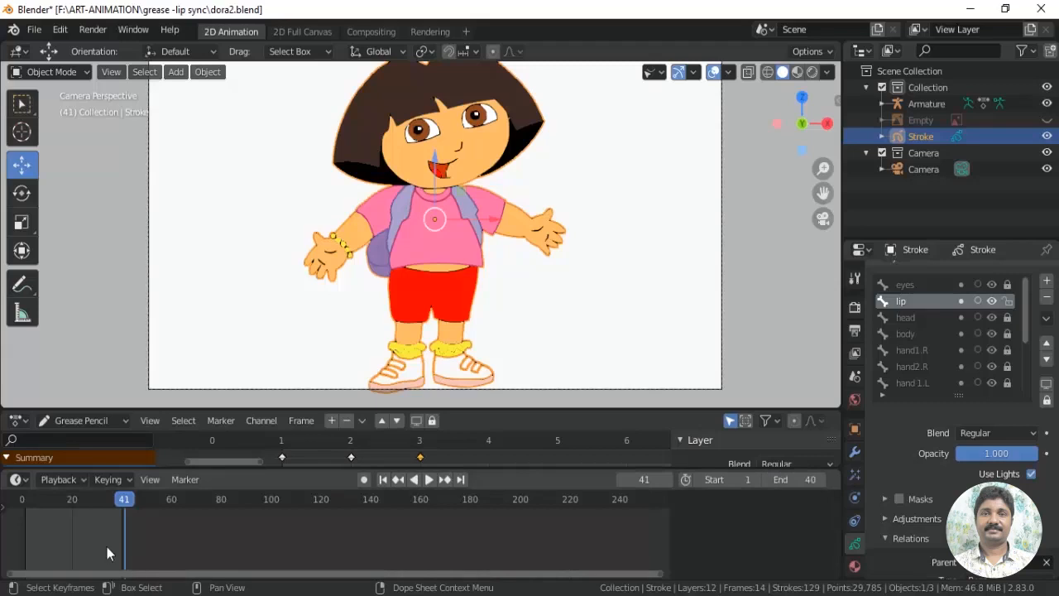
key(Home)
key(space)
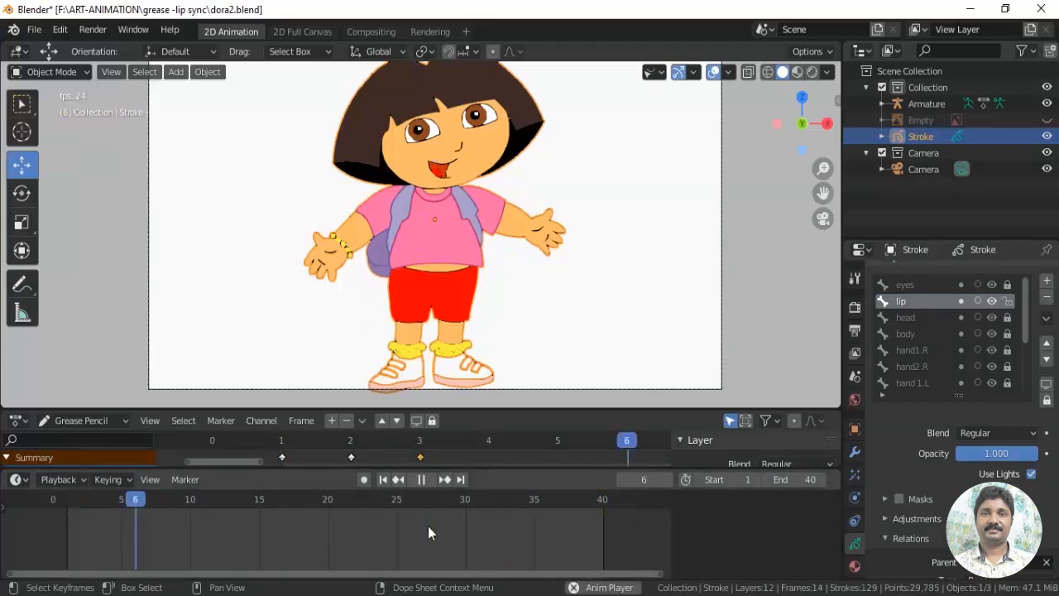
key(Escape)
drag(23, 561, 72, 586)
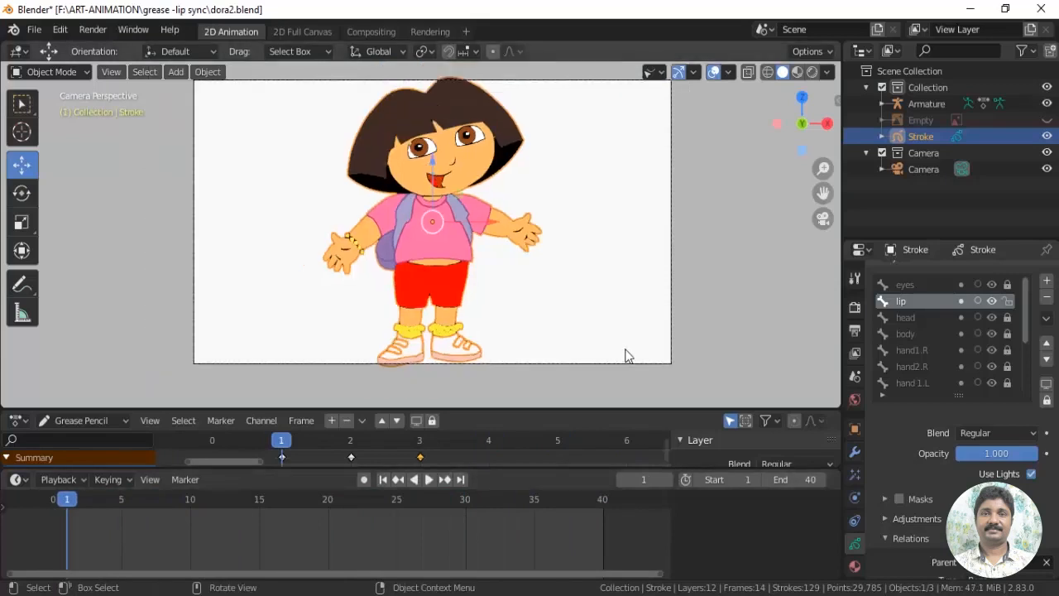
Enlarge the Dope Sheet area and make armatures visible in the viewport
mouse_move(427, 404)
mouse_down()
mouse_move(427, 334)
mouse_move(456, 368)
mouse_move(456, 358)
mouse_up()
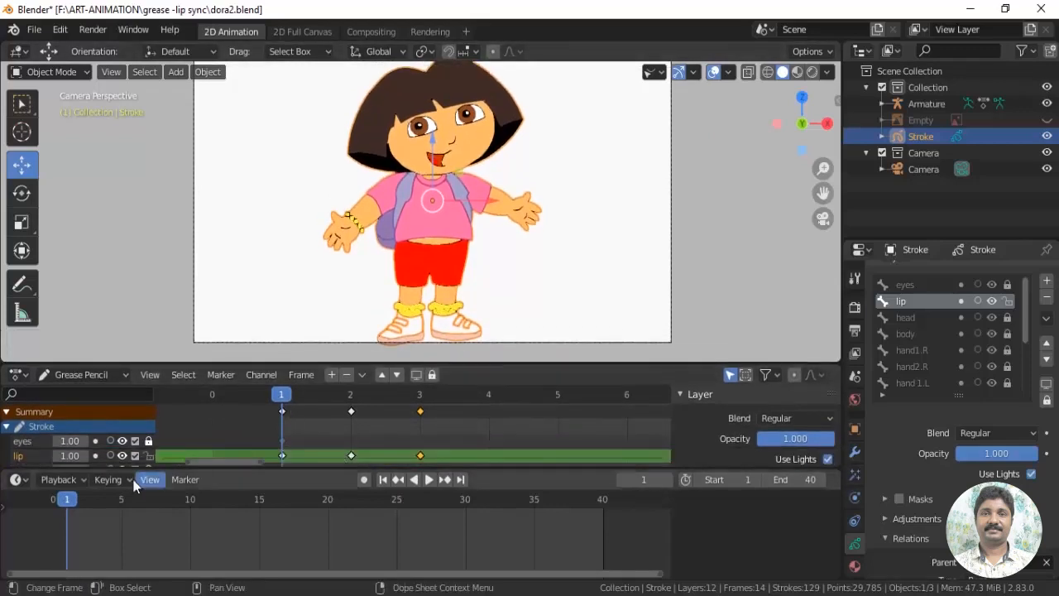
click(654, 72)
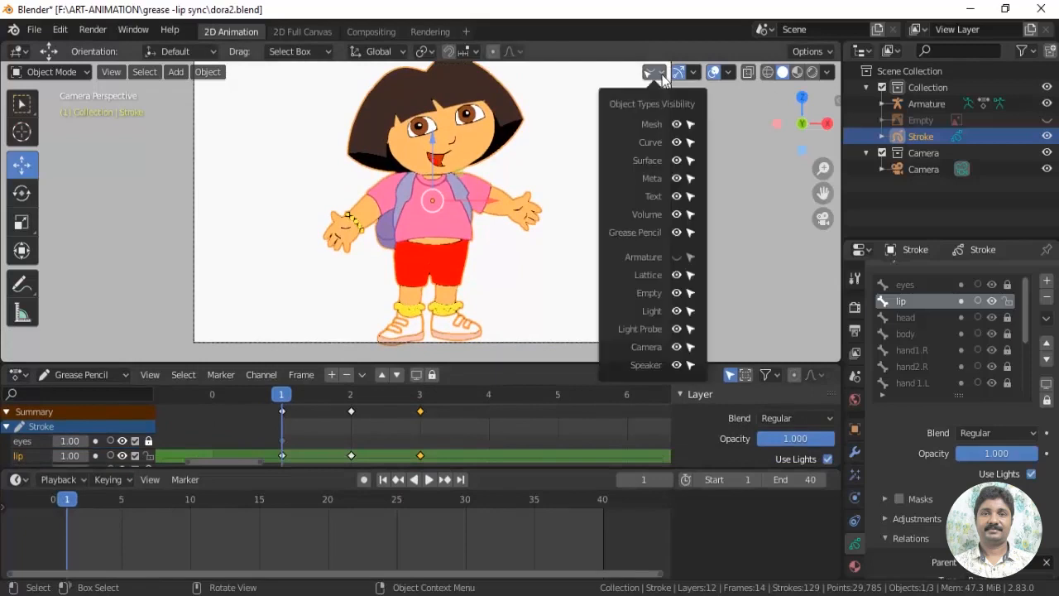
click(677, 254)
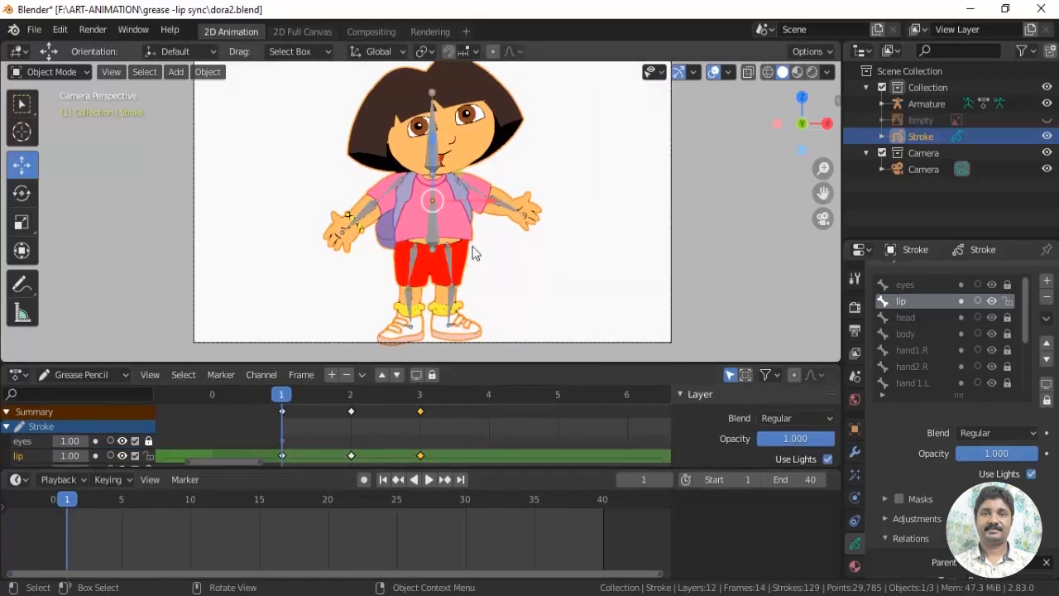
Select the character's armature and switch it to Pose Mode
click(447, 244)
click(45, 72)
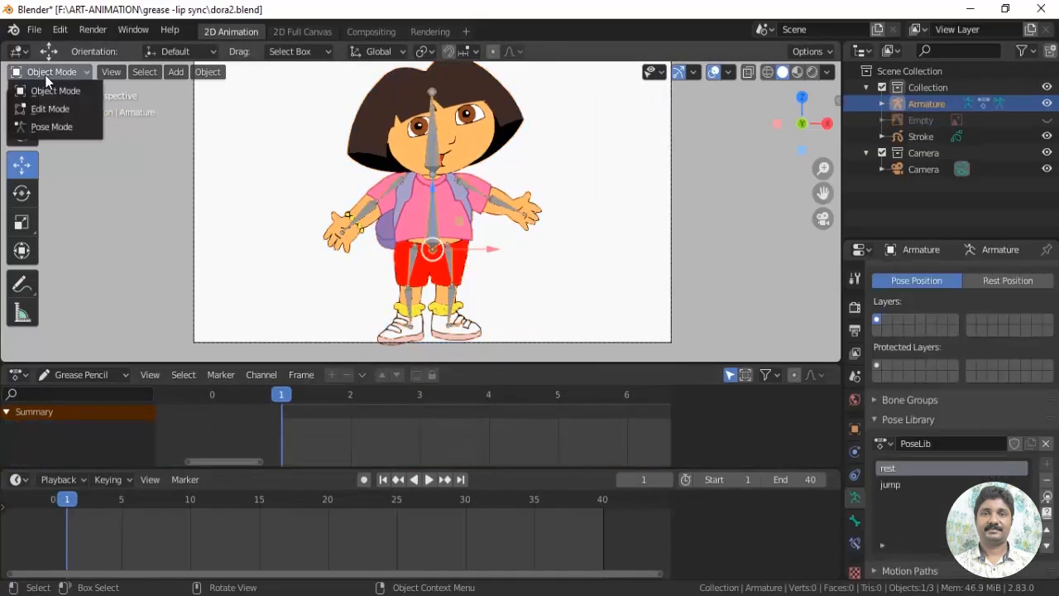
click(52, 126)
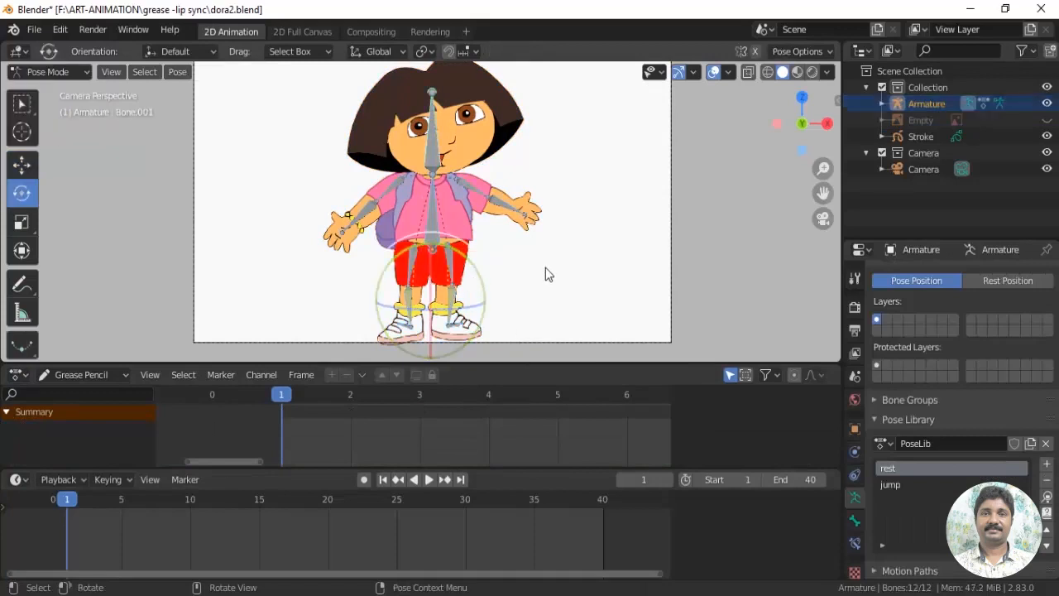
Select all bones of the armature and insert a LocRotScale keyframe at frame 1
scroll(547, 269, up, 2)
scroll(605, 255, down, 3)
drag(314, 85, 582, 357)
mouse_move(564, 293)
shift+middle_down()
mouse_move(576, 288)
mouse_move(573, 299)
shift+middle_up()
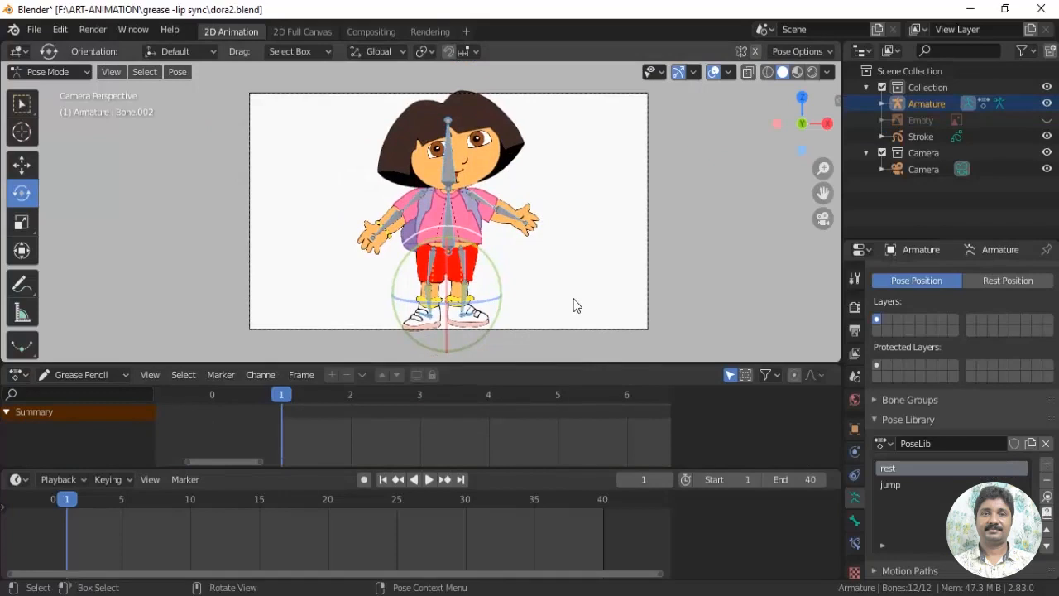
key(i)
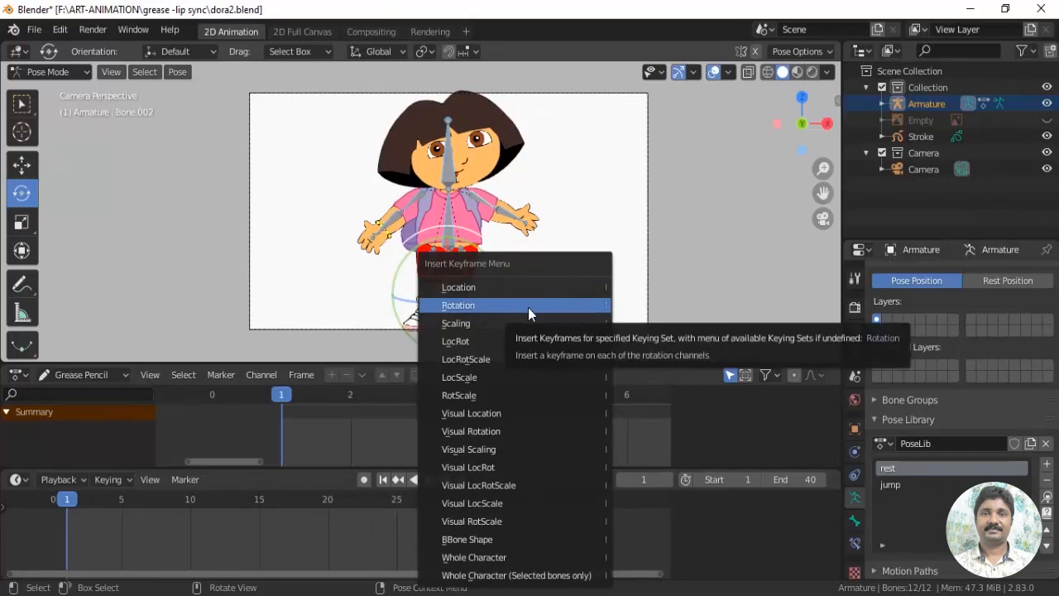
click(489, 360)
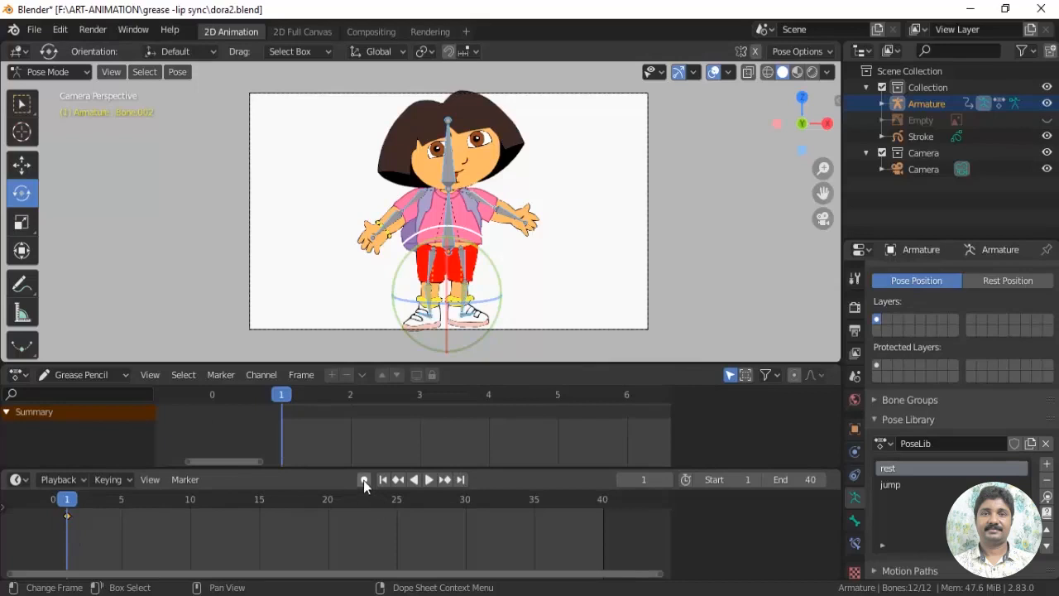
Enable auto keying and rotate both arms down beside the body at frame 1
scroll(199, 542, up, 3)
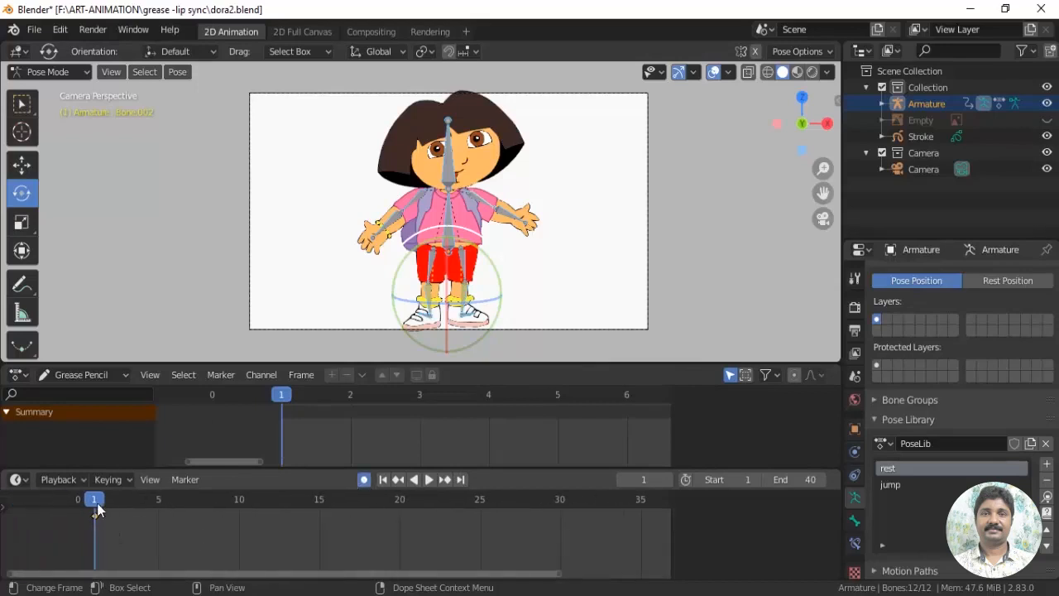
scroll(506, 199, up, 2)
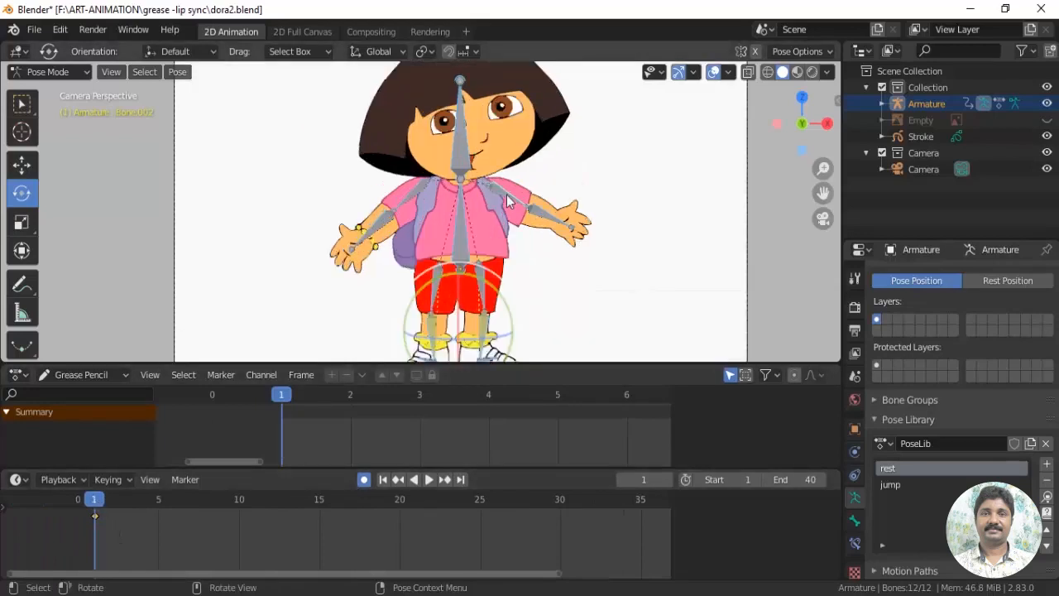
click(506, 195)
drag(539, 170, 559, 216)
click(527, 247)
click(526, 249)
click(409, 201)
drag(375, 178, 383, 204)
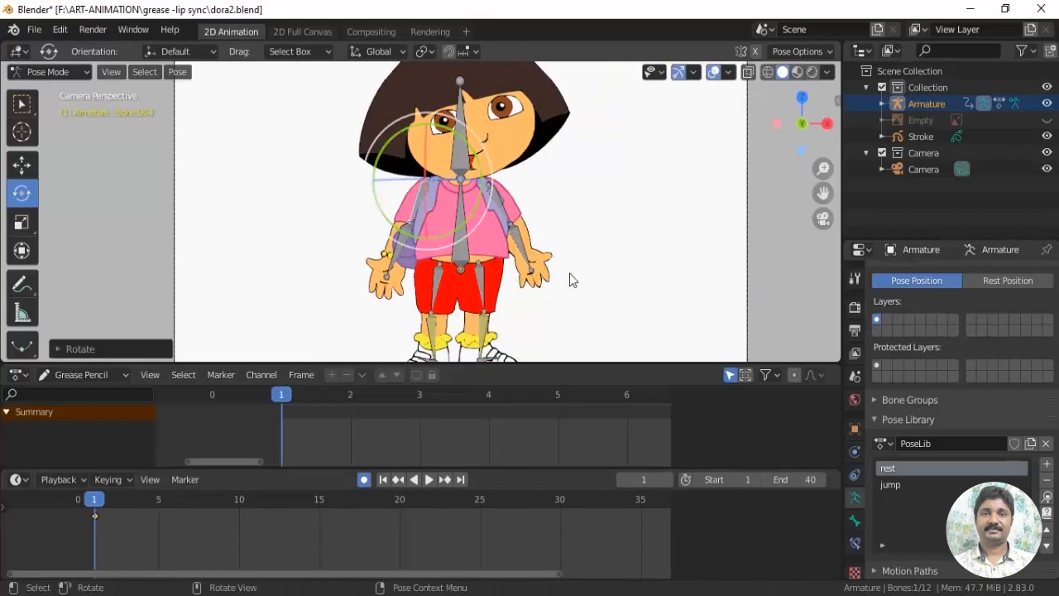
shift+middle_drag(569, 273, 551, 338)
At frame 1, tilt the head slightly toward the arm without the bracelet and shift the main body bone
click(535, 242)
click(448, 209)
drag(484, 205, 487, 207)
shift+middle_drag(547, 257, 568, 142)
click(465, 218)
drag(464, 157, 464, 160)
shift+middle_drag(615, 232, 617, 263)
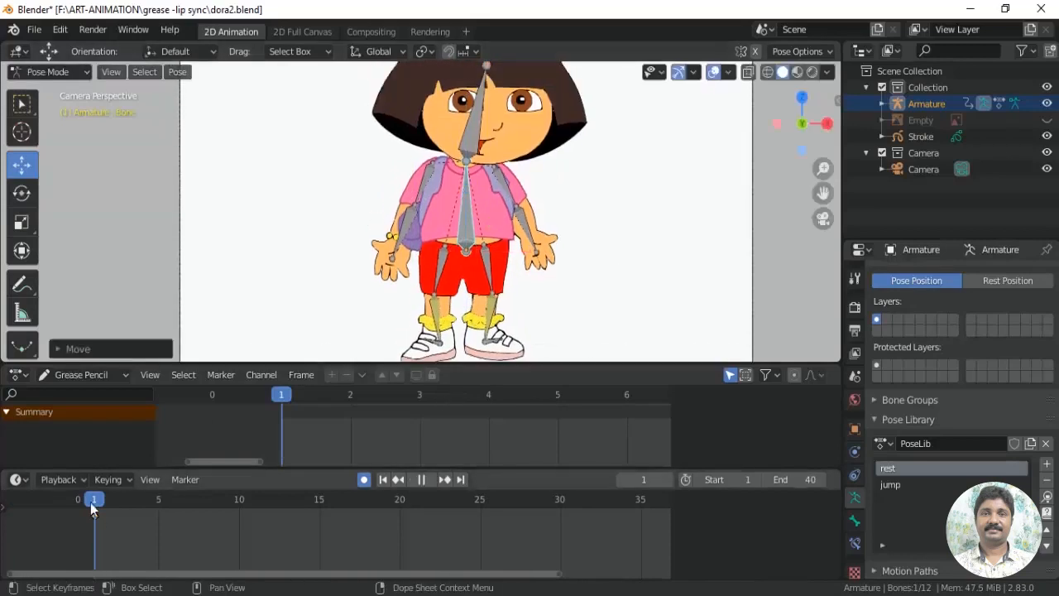
scroll(577, 249, down, 1)
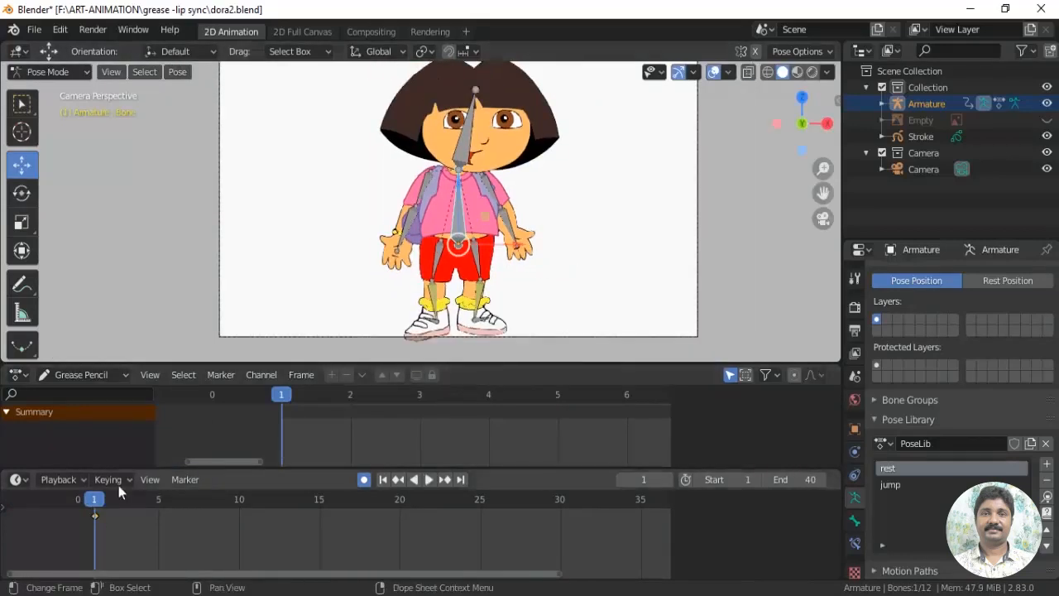
At frame 13, rotate the upper and lower bones of the bracelet arm to raise it outward
key(space)
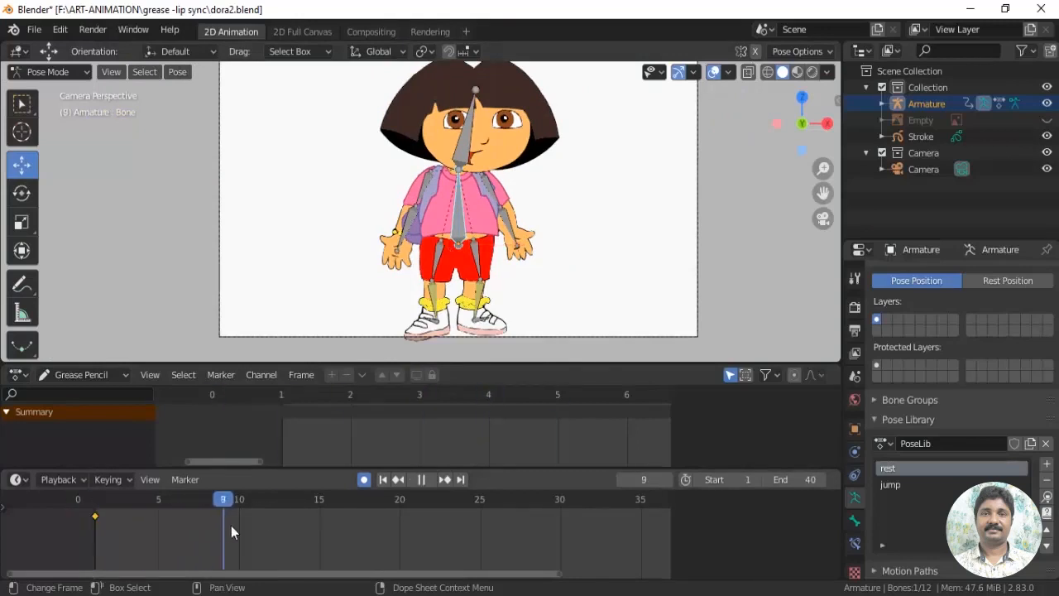
key(space)
scroll(618, 247, up, 4)
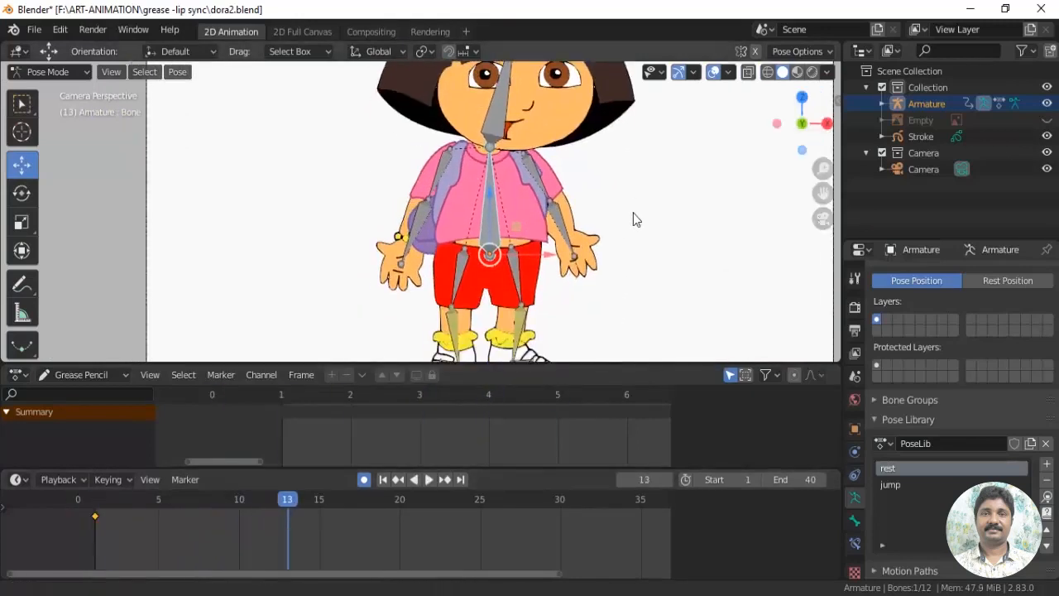
click(23, 198)
drag(392, 194, 411, 157)
click(364, 235)
drag(347, 200, 364, 193)
At frame 13, rotate the upper and lower bones of the arm without the bracelet outward
scroll(643, 257, up, 1)
click(559, 253)
drag(589, 229, 614, 205)
click(603, 275)
drag(632, 229, 626, 215)
At frame 13, rotate the head back upright and move the main body bone slightly
click(506, 159)
shift+middle_drag(511, 161, 515, 218)
drag(537, 222, 527, 219)
scroll(528, 219, down, 1)
shift+middle_drag(528, 222, 542, 100)
click(498, 184)
scroll(152, 208, down, 1)
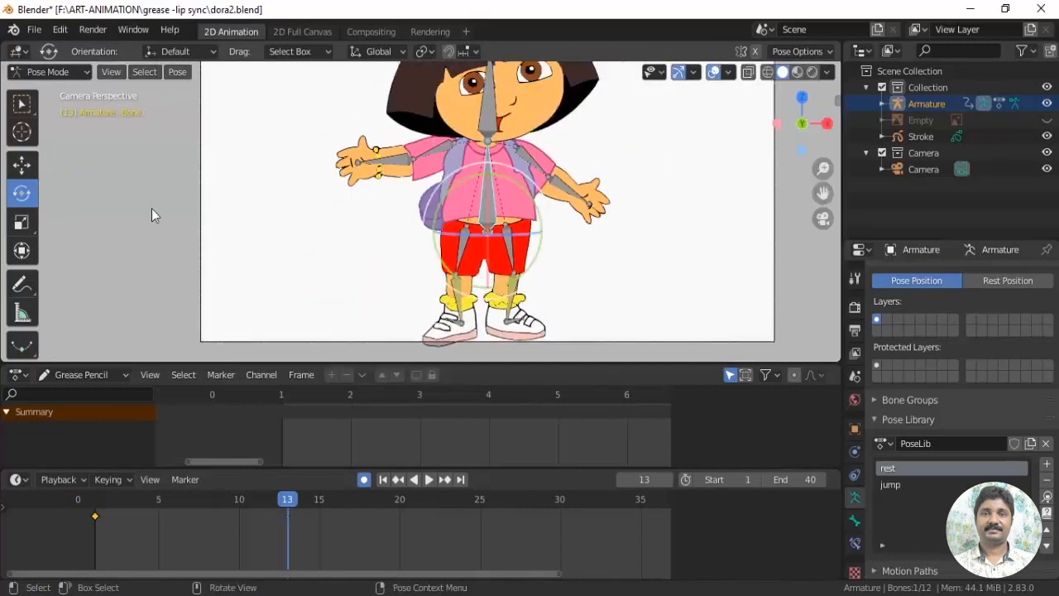
drag(487, 170, 489, 173)
scroll(586, 260, down, 1)
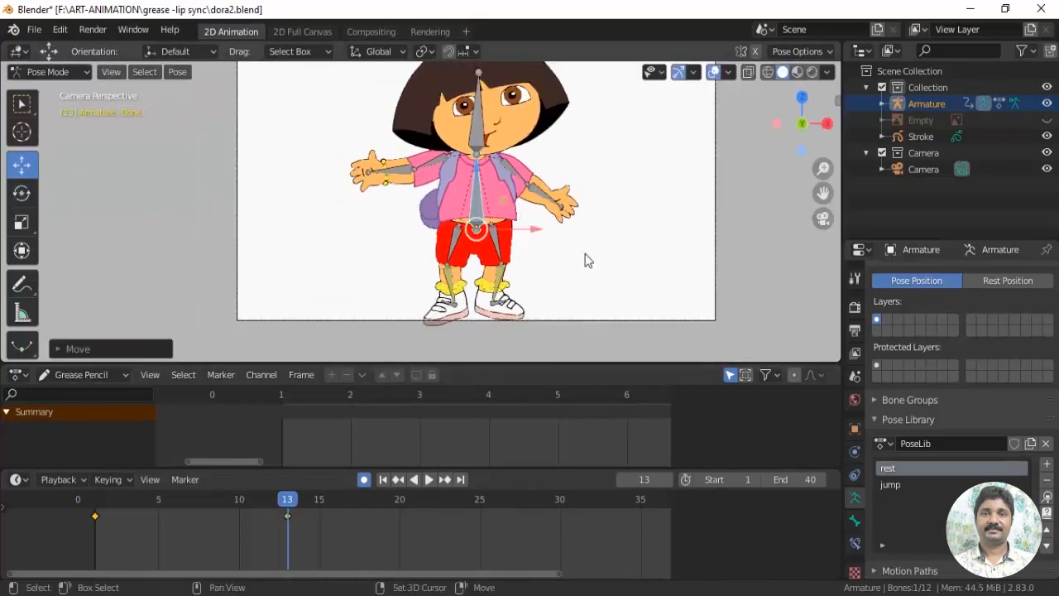
shift+middle_drag(508, 275, 527, 296)
Select all bones and insert keyframes for them at frame 13
key(a)
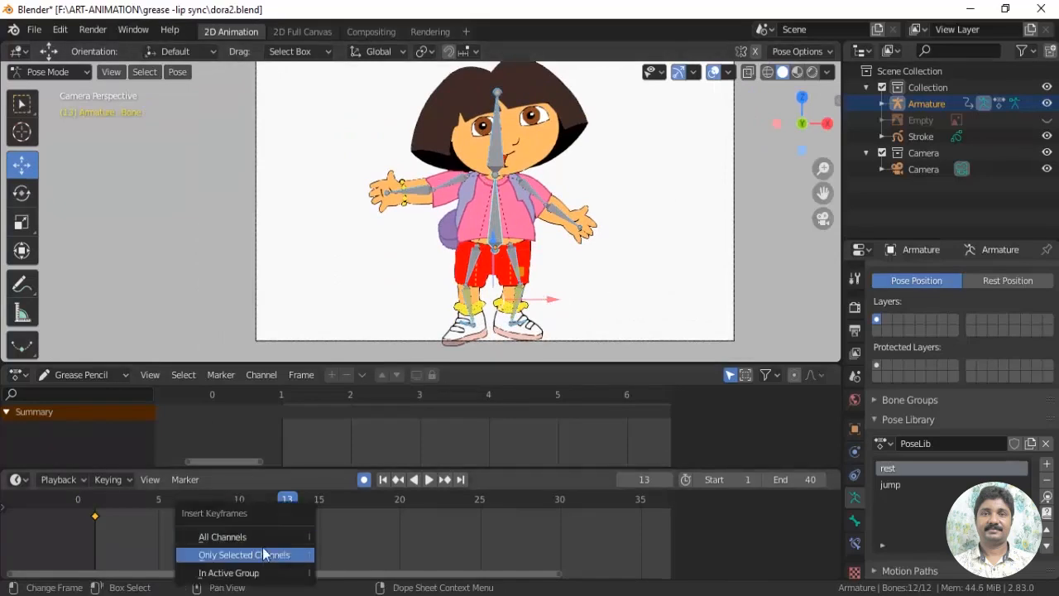
click(284, 555)
key(i)
click(276, 286)
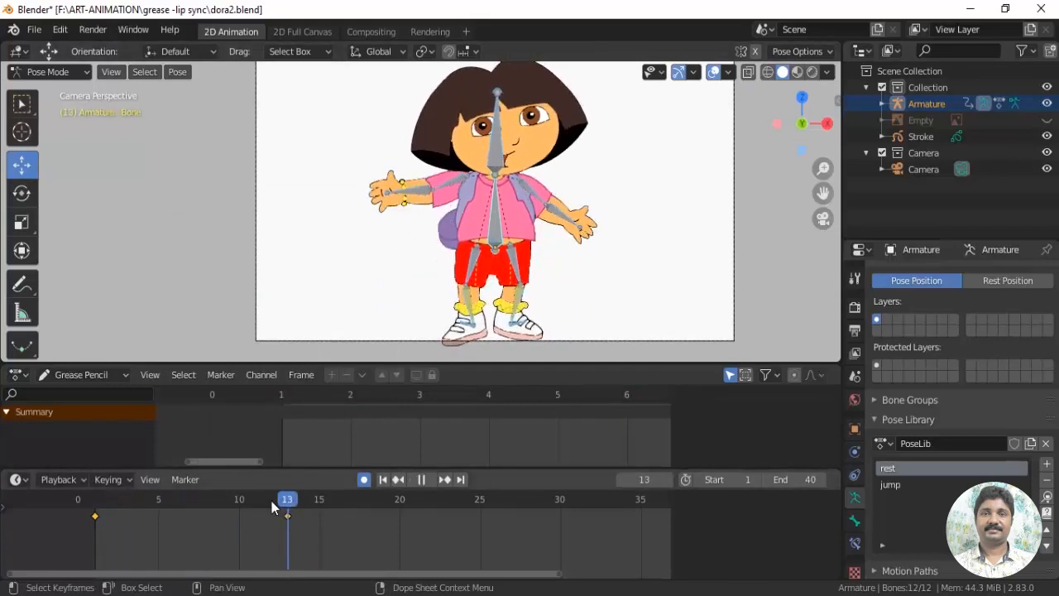
At frame 8, move the main body bone slightly along the vertical axis between the two key poses
key(space)
scroll(667, 301, up, 1)
click(515, 243)
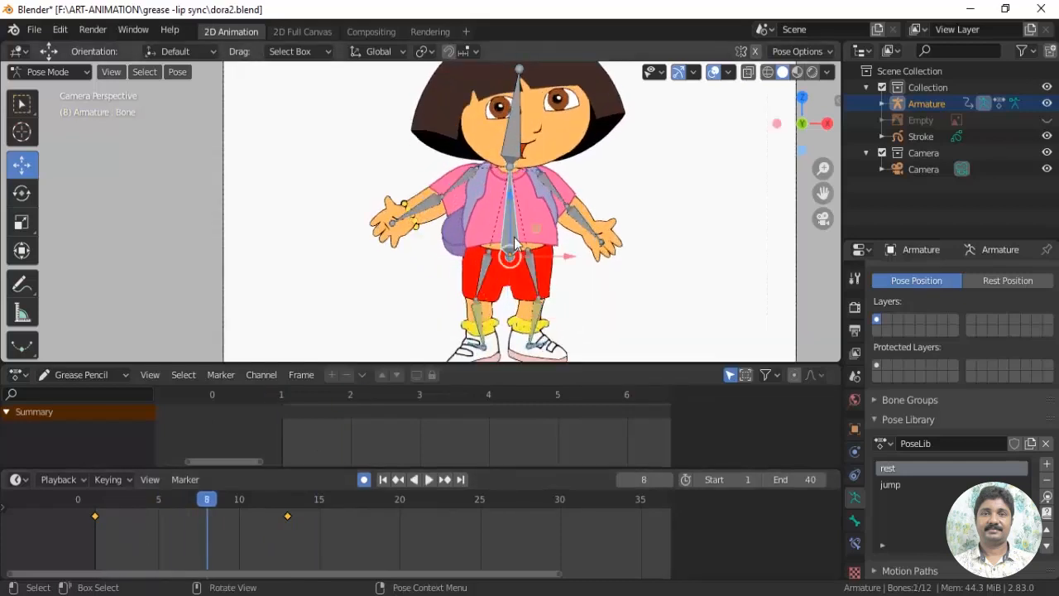
key(g)
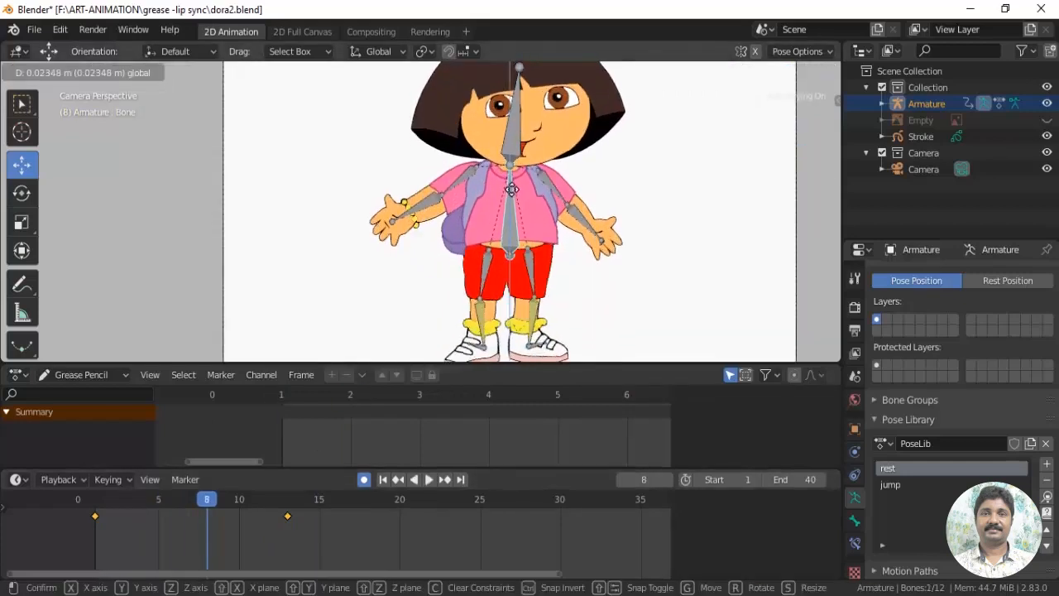
click(513, 248)
Scrub from frame 1 to frame 20 to preview the body and arm movement
key(space)
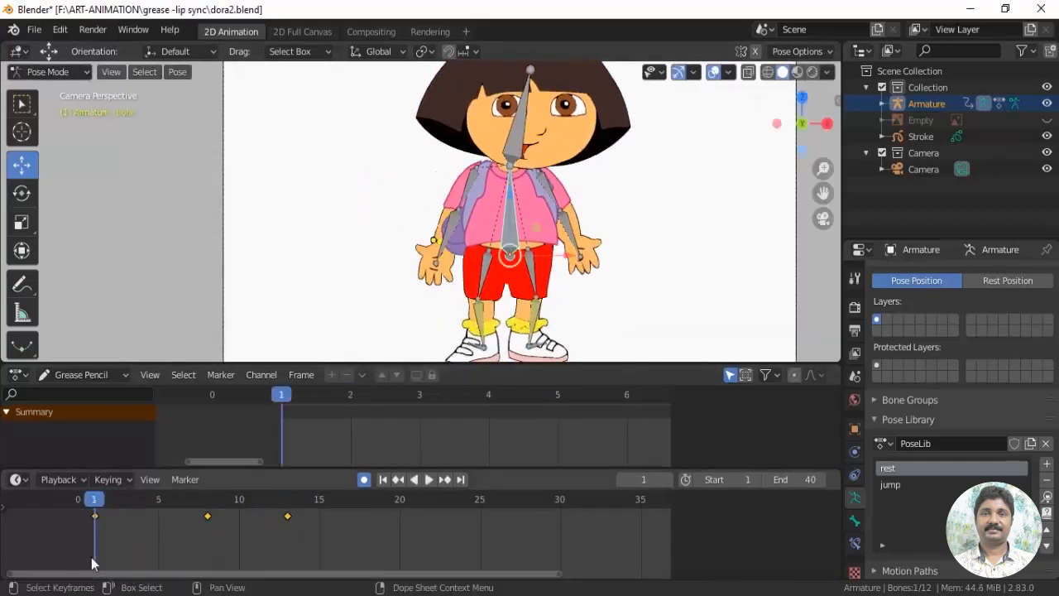
drag(237, 534, 299, 541)
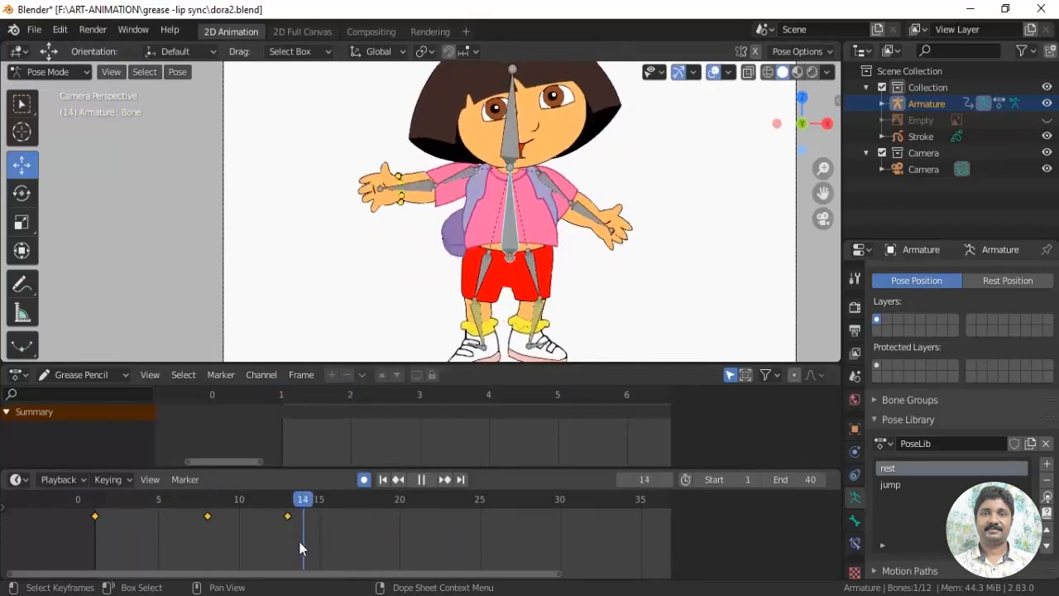
key(space)
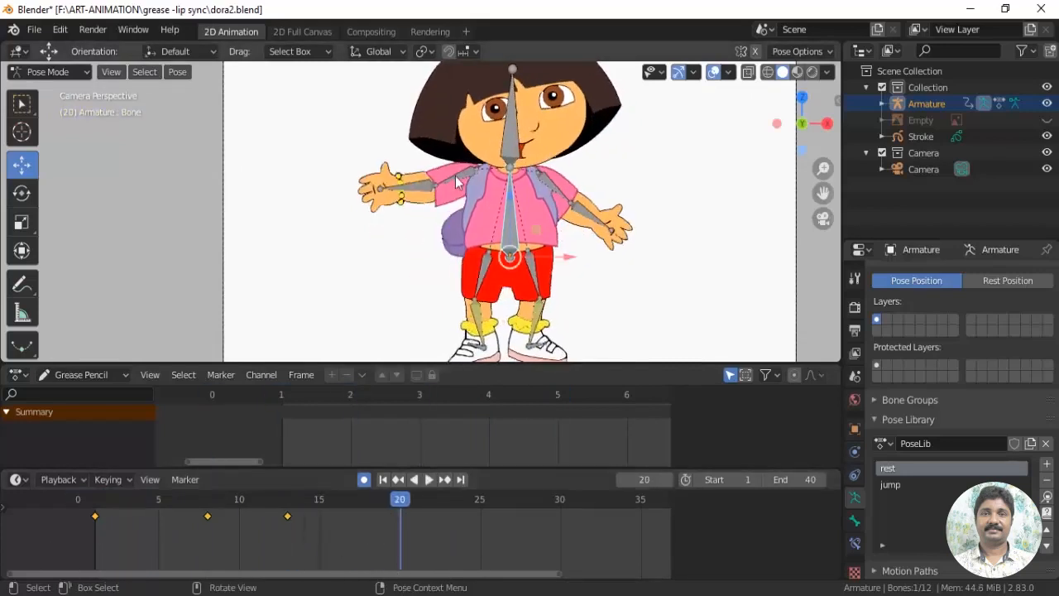
At frame 25, lower the bracelet arm, raise the other arm outward and adjust the body pose
drag(448, 512, 480, 512)
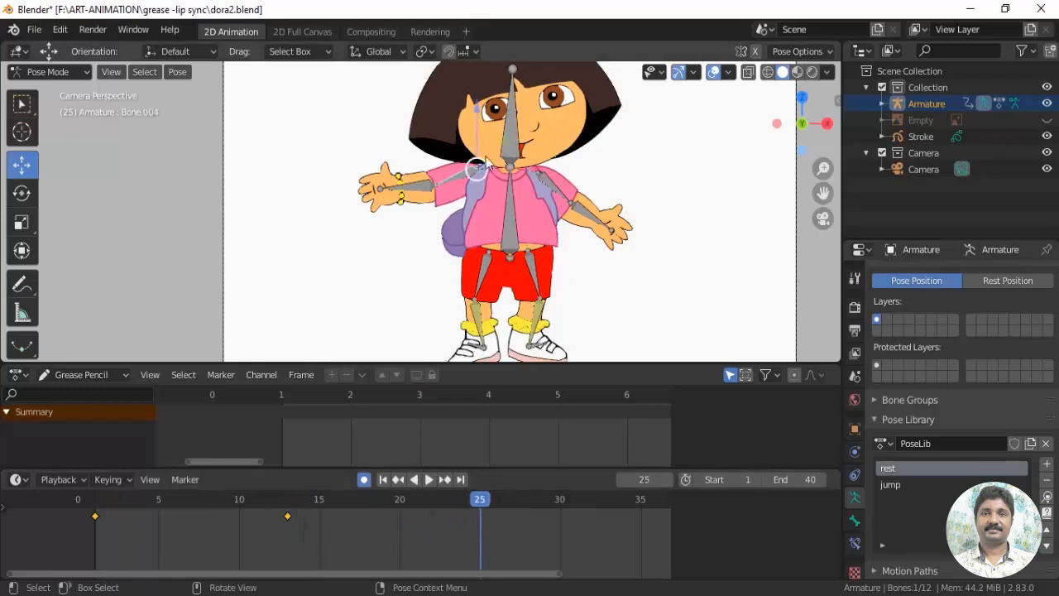
drag(445, 193, 601, 218)
drag(617, 160, 595, 145)
click(602, 259)
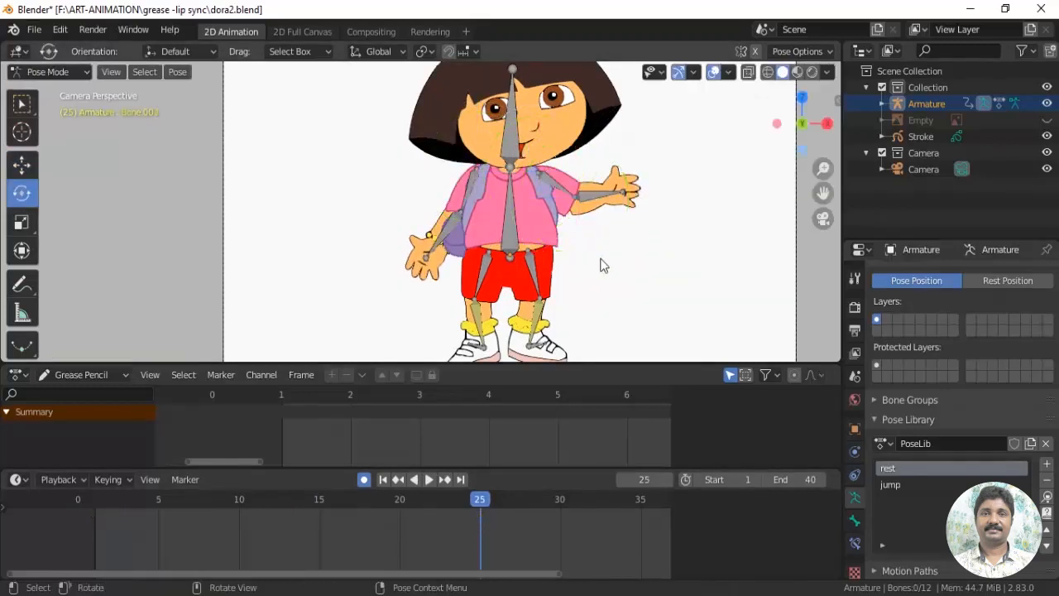
click(566, 195)
drag(615, 226, 598, 242)
click(511, 217)
drag(548, 213, 557, 215)
shift+middle_drag(629, 255, 594, 270)
click(489, 168)
drag(438, 158, 470, 154)
Duplicate all bones' frame 1 pose keyframes and place the copies at frame 40
click(497, 538)
drag(639, 537, 96, 559)
key(Home)
key(a)
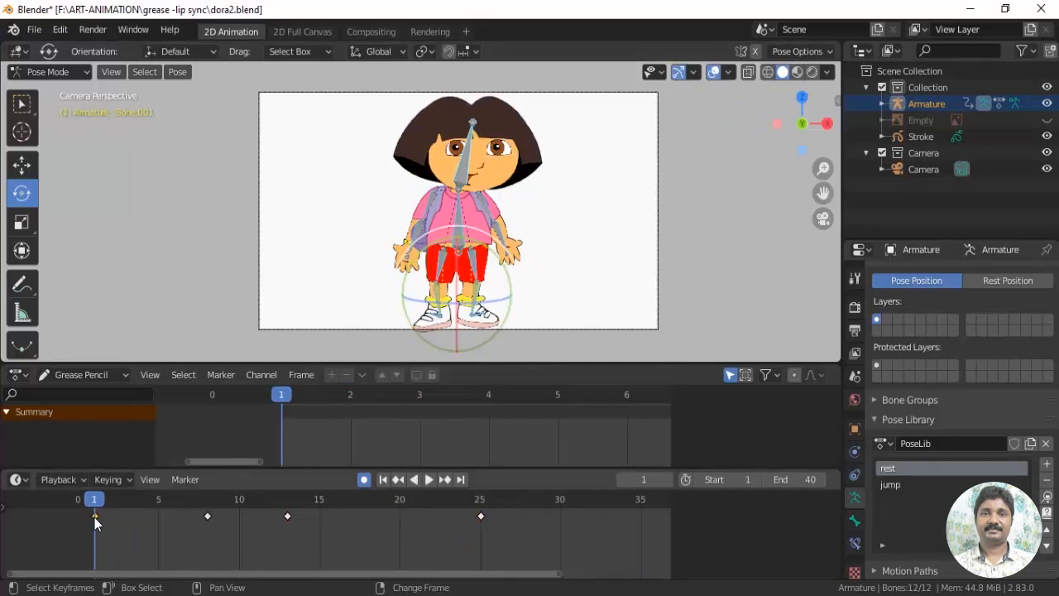
key(shift+d)
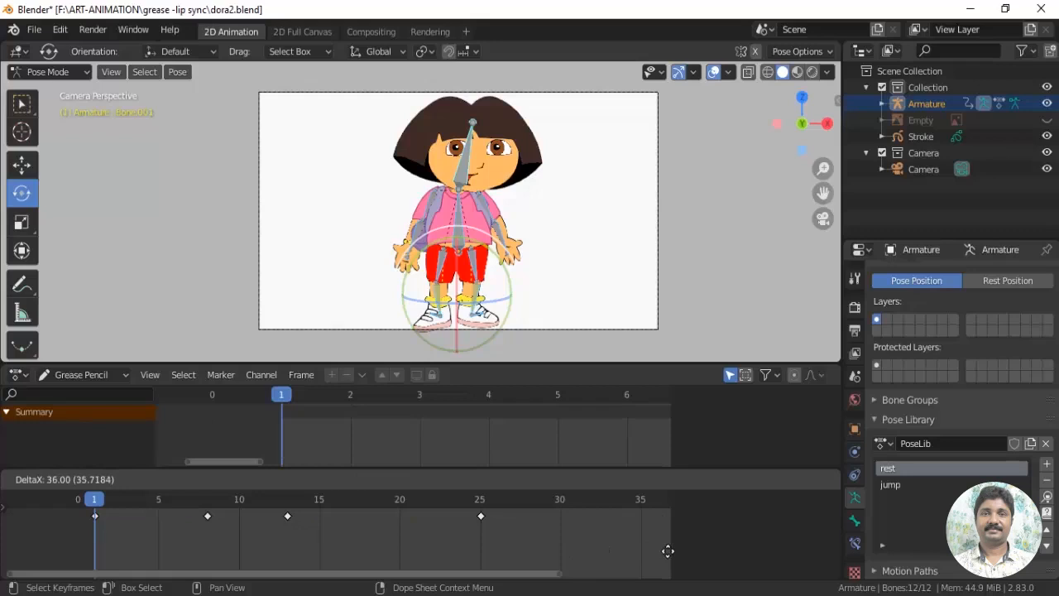
drag(554, 574, 710, 583)
drag(516, 518, 566, 519)
Play the animation and scrub through its first half to check the body and arm motion
key(space)
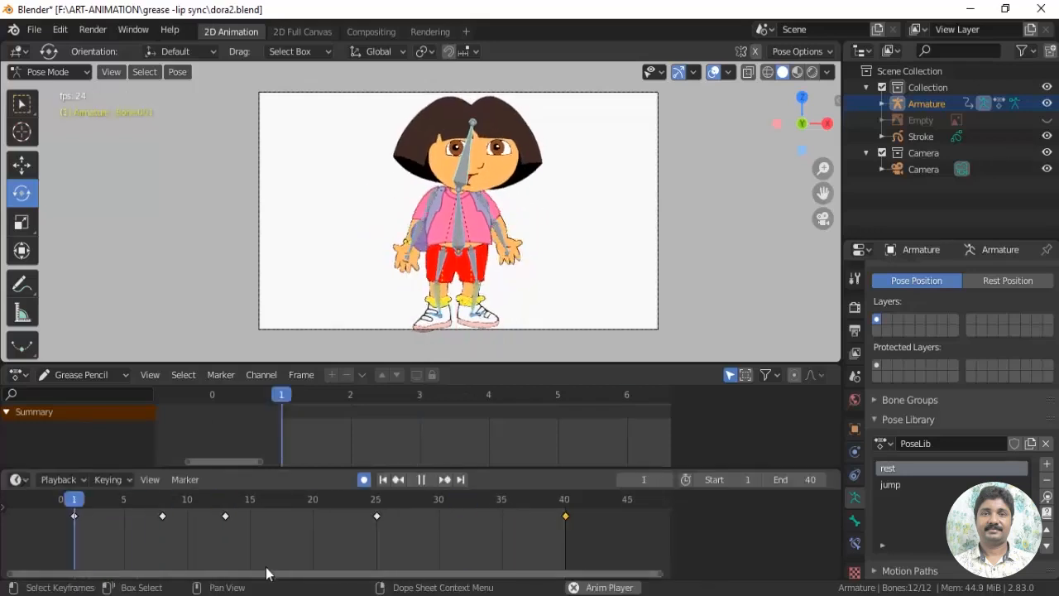
key(Escape)
drag(354, 498, 324, 544)
scroll(607, 287, up, 3)
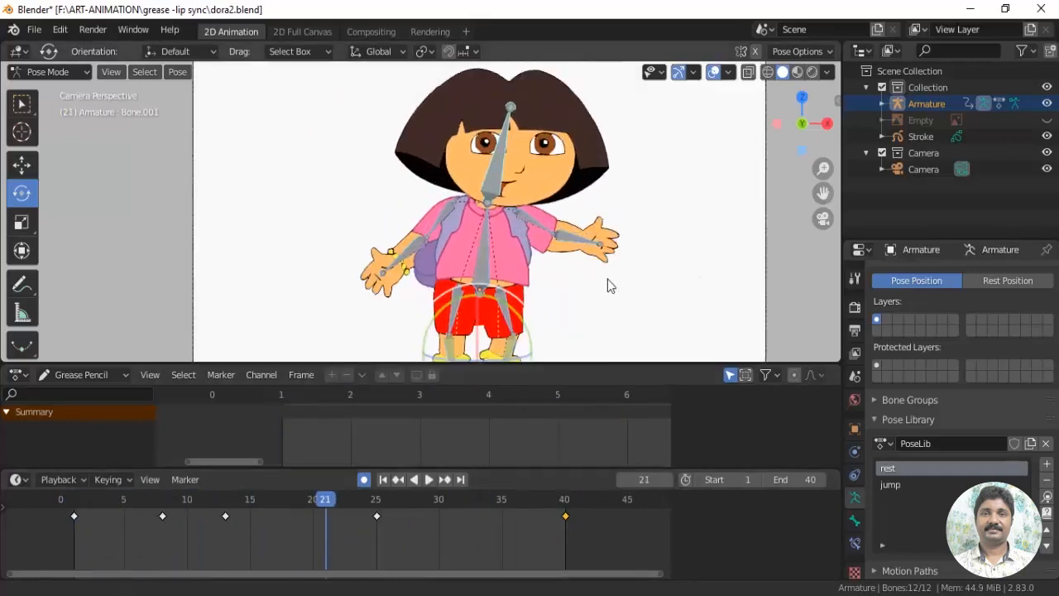
click(83, 521)
drag(83, 521, 218, 527)
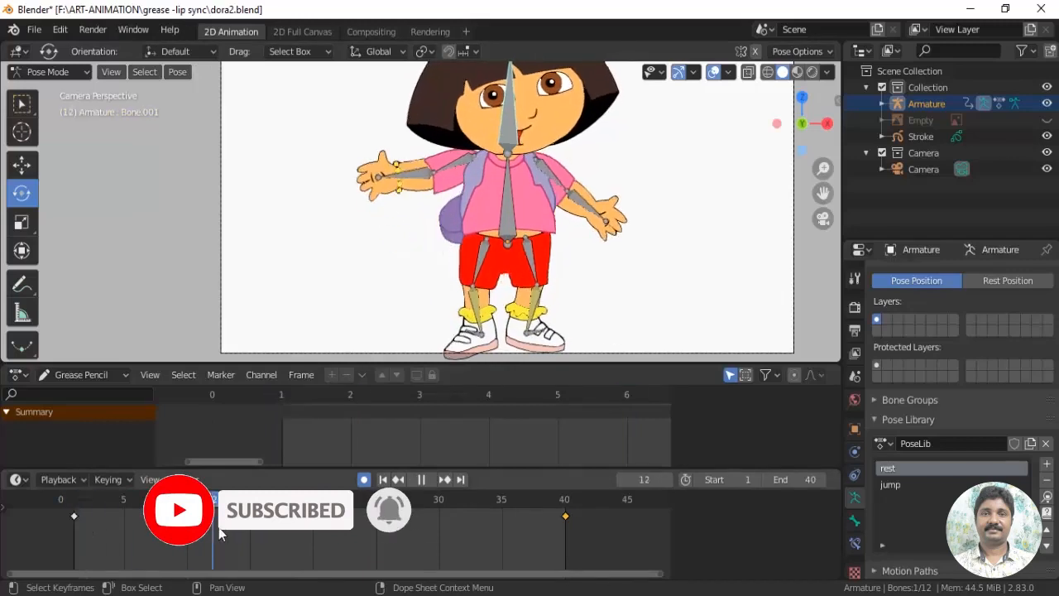
For the main body bone, move the frame 13 key to frame 12 and the frame 25 key to frame 24
click(510, 234)
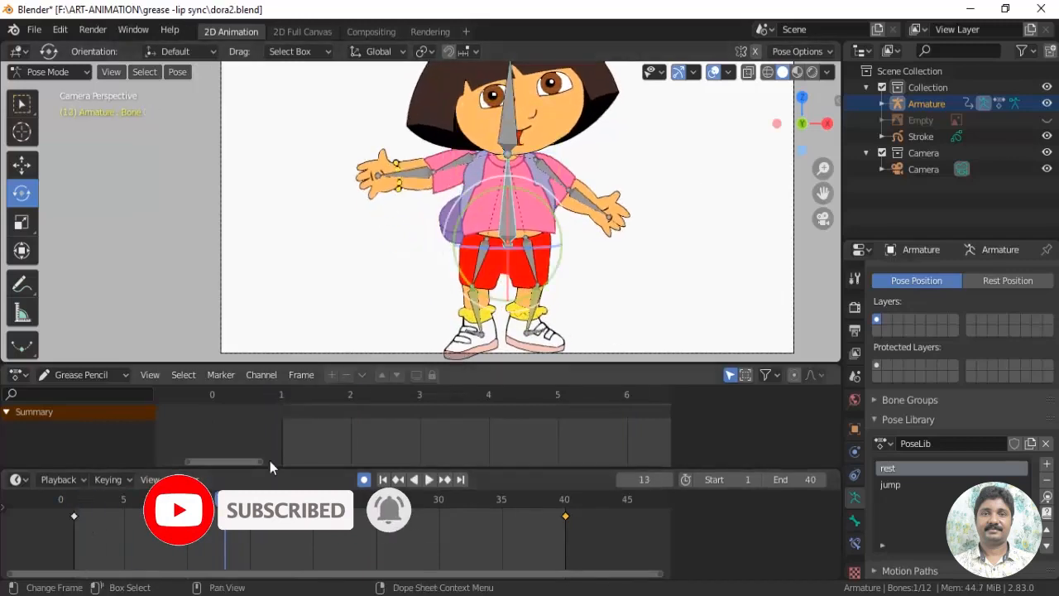
drag(225, 516, 376, 563)
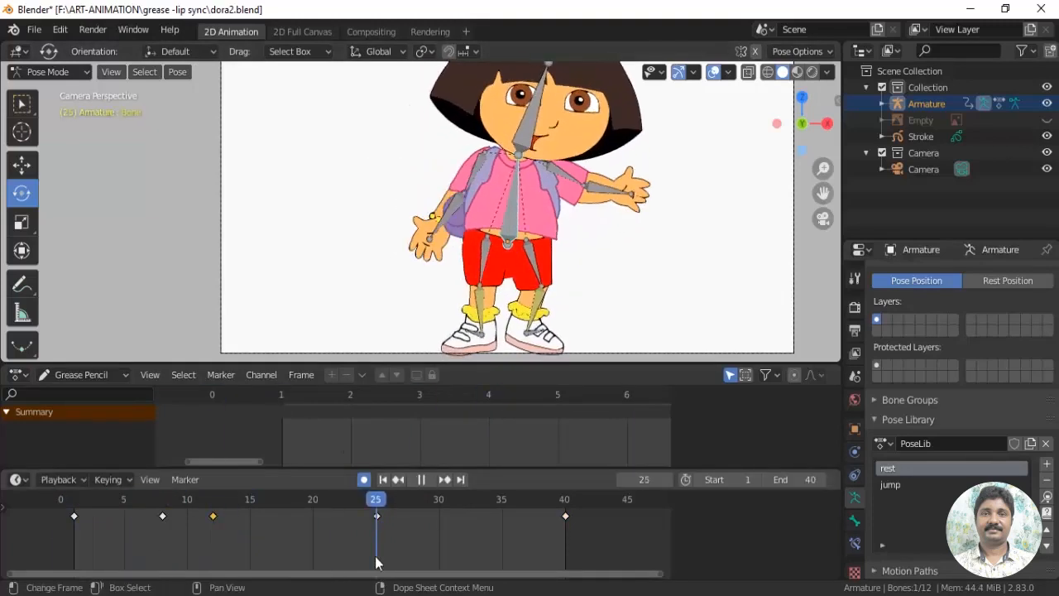
drag(377, 516, 364, 515)
key(space)
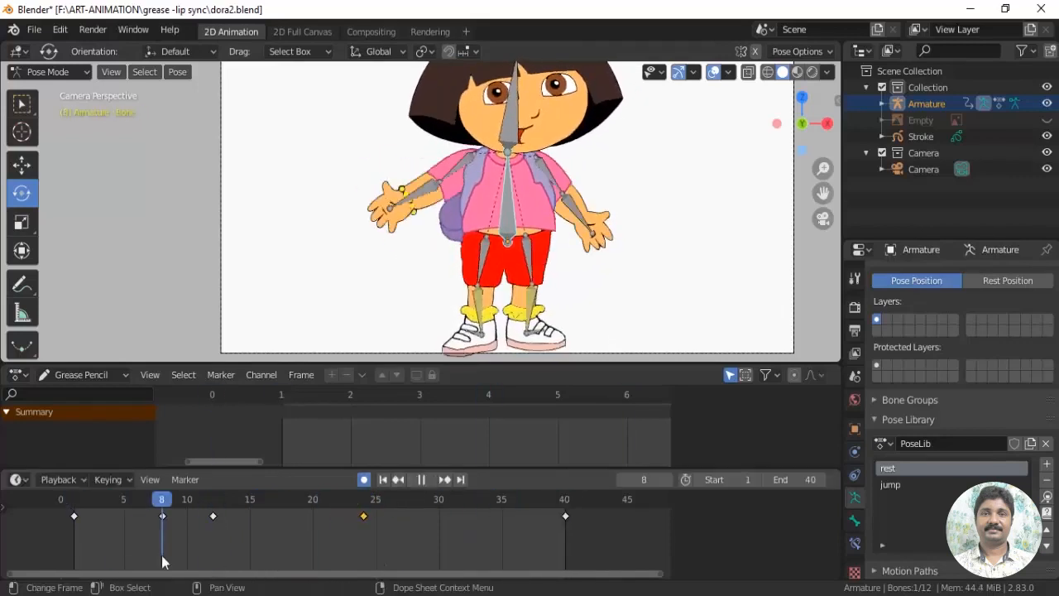
key(space)
Tilt the head bone at frame 8 and move that head key to frame 6
click(510, 130)
shift+middle_drag(510, 130, 511, 206)
drag(476, 187, 463, 199)
drag(99, 501, 160, 526)
key(g)
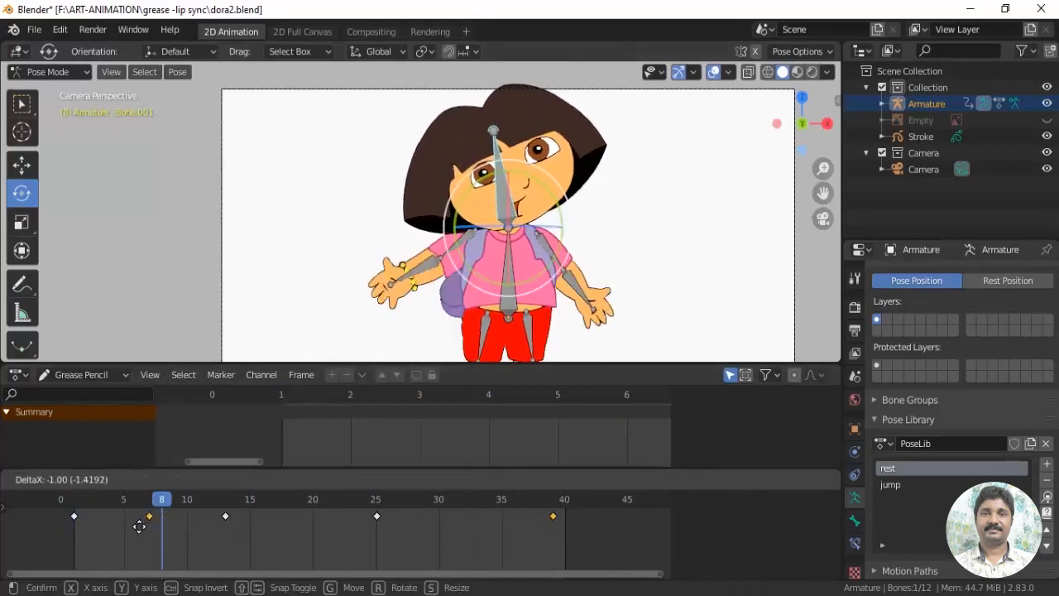
click(133, 526)
key(space)
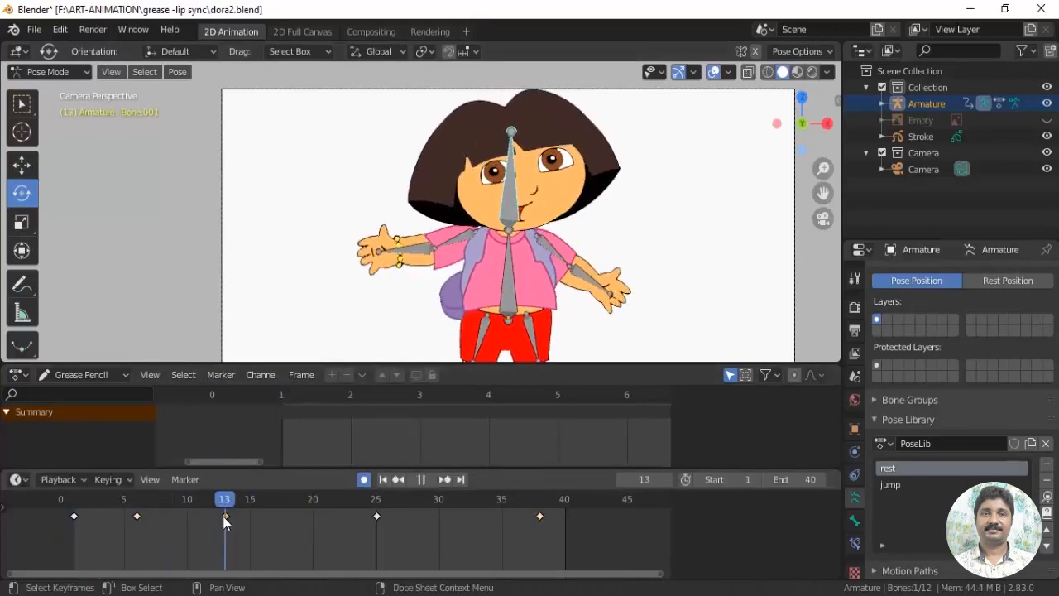
Rotate the head bone at frame 16 and retime its last two keys to frames 27 and 40
drag(222, 517, 262, 515)
drag(541, 186, 529, 182)
drag(265, 500, 391, 513)
drag(389, 516, 567, 513)
Rotate the head bone slightly at frame 35 and scrub back to check the head motion
key(space)
drag(550, 548, 501, 534)
drag(460, 190, 466, 184)
drag(500, 499, 198, 509)
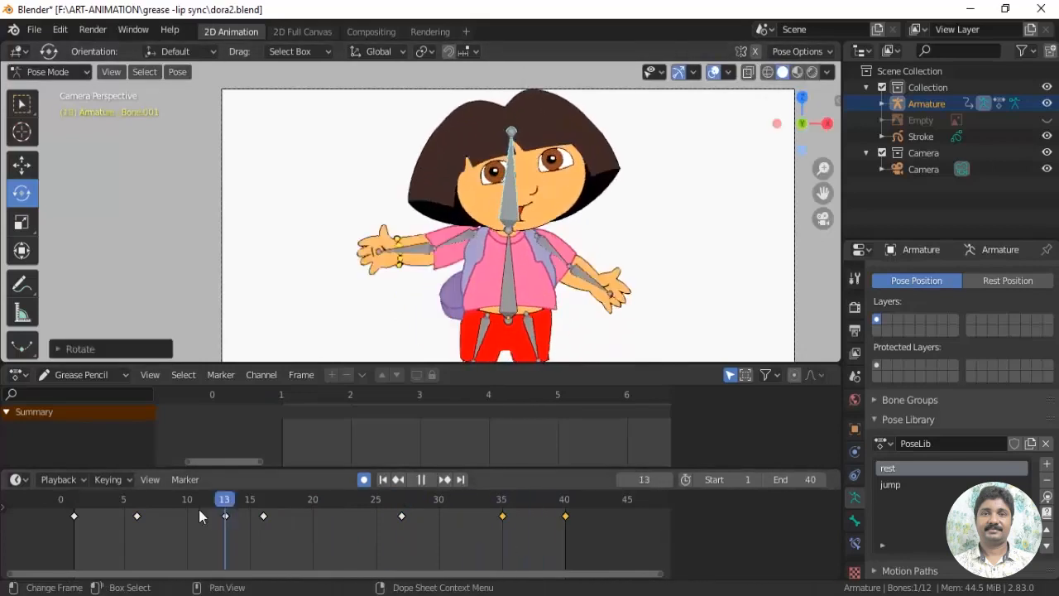
key(space)
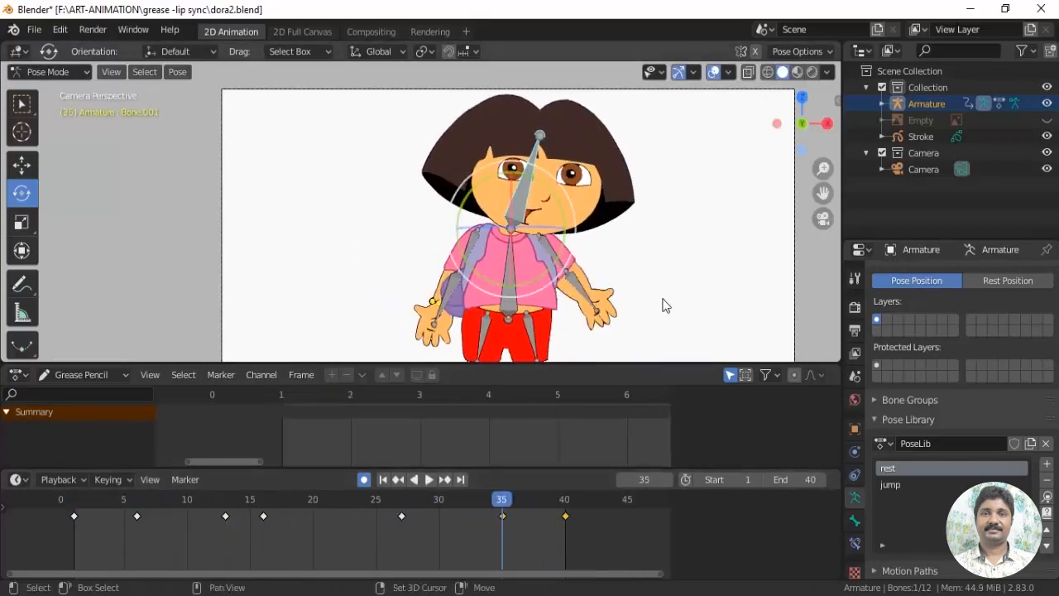
At frame 16, lower the main body bone slightly along the vertical axis
middle_drag(663, 299, 652, 205)
drag(72, 503, 264, 543)
key(alt+a)
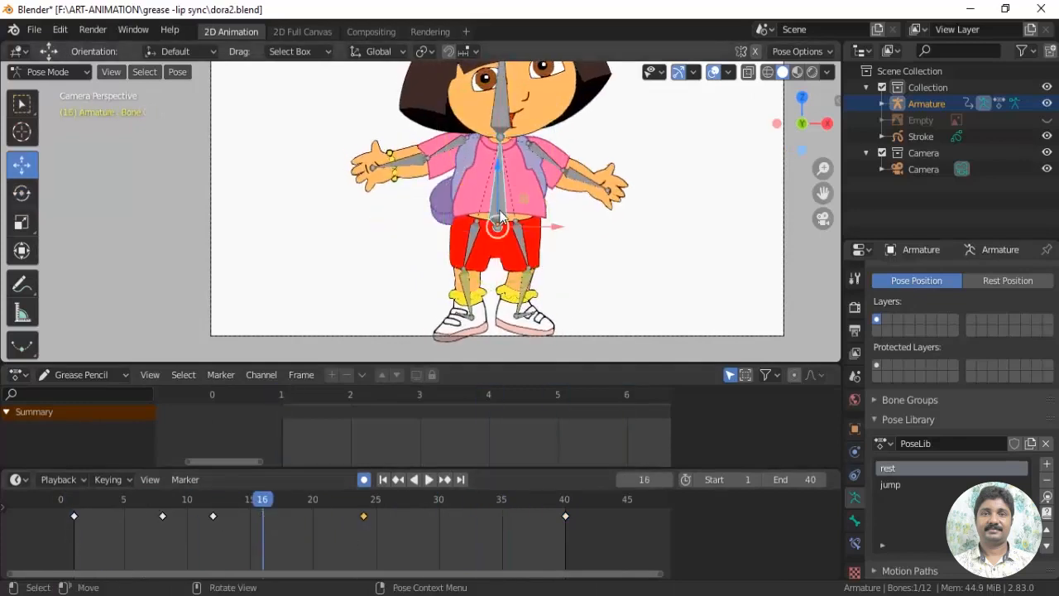
drag(500, 213, 500, 223)
Scrub and play the animation from the start to review the body dip and the later poses
drag(278, 523, 514, 514)
drag(63, 543, 91, 543)
scroll(469, 312, up, 4)
scroll(545, 228, down, 3)
key(space)
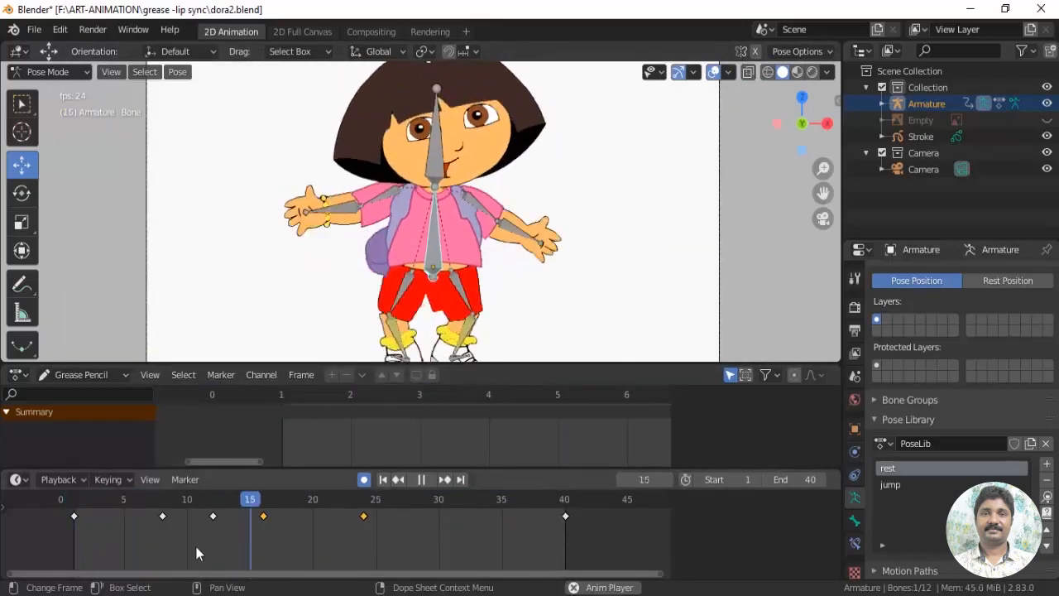
key(space)
drag(83, 522, 464, 507)
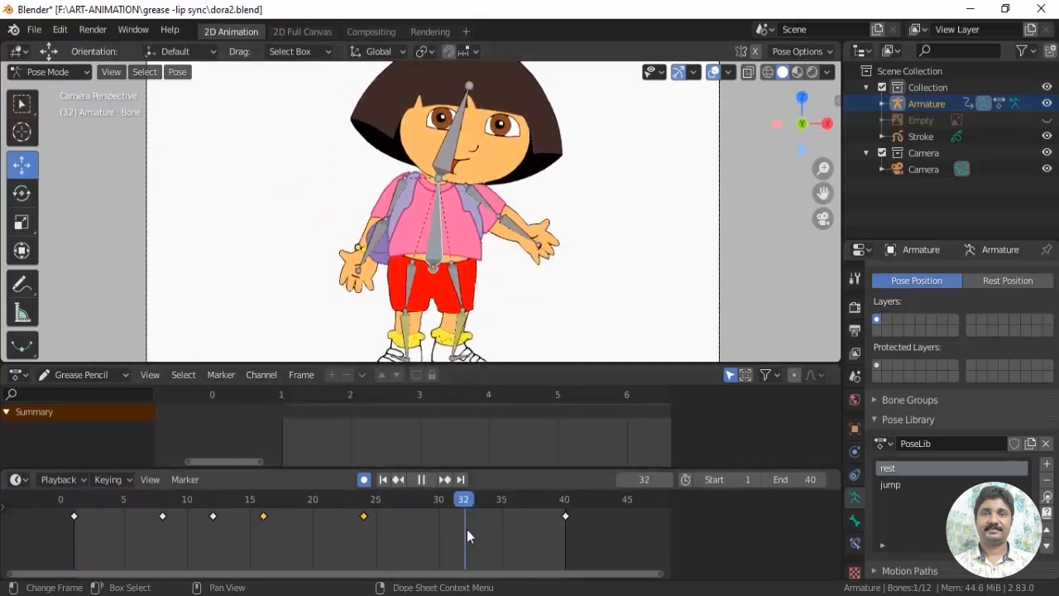
key(space)
Select the head bone and adjust its tilt at frame 34
click(454, 154)
drag(406, 157, 430, 199)
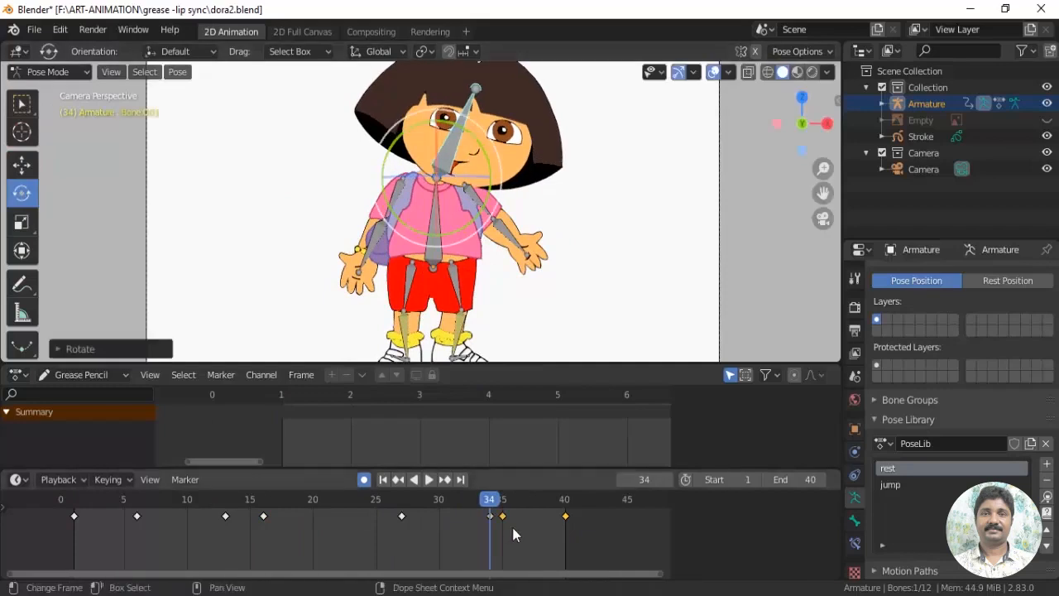
drag(487, 156, 491, 178)
At frame 38, rotate the main body bone slightly and shift it sideways toward the bracelet arm
drag(505, 508, 540, 522)
click(435, 260)
key(r)
click(471, 242)
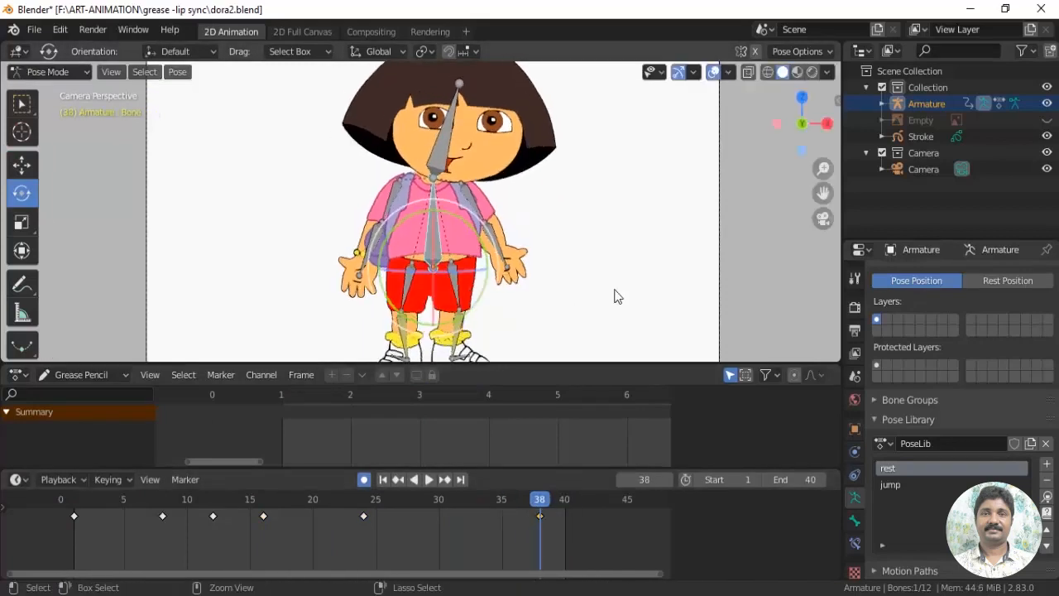
drag(497, 269, 484, 268)
Shift the main body bone sideways at frames 22 and 35 and adjust its height at frame 16
drag(515, 520, 365, 540)
drag(332, 500, 338, 502)
drag(494, 270, 489, 270)
drag(331, 501, 263, 508)
drag(436, 221, 435, 215)
drag(264, 500, 399, 513)
drag(313, 528, 501, 531)
drag(445, 268, 489, 267)
Play the animation with the upper body in closer view to check the body sway
drag(530, 502, 576, 509)
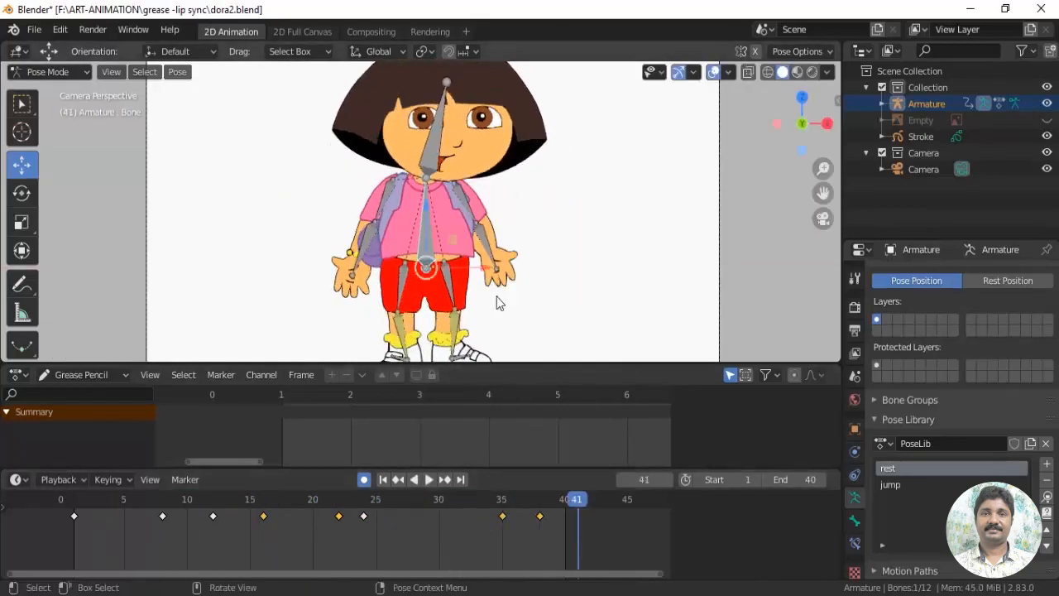
scroll(497, 302, up, 3)
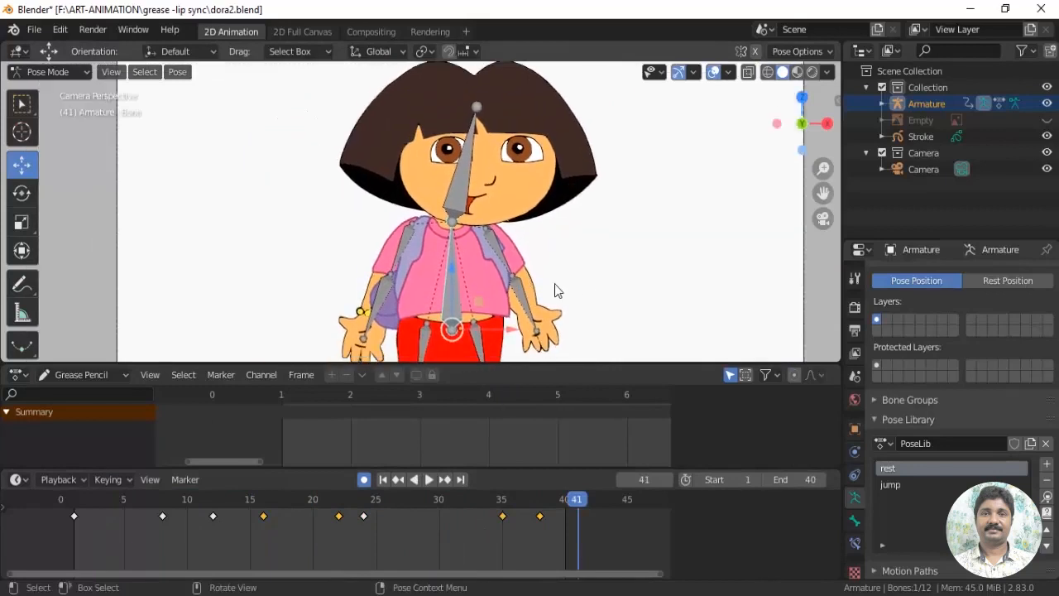
shift+middle_drag(610, 274, 583, 253)
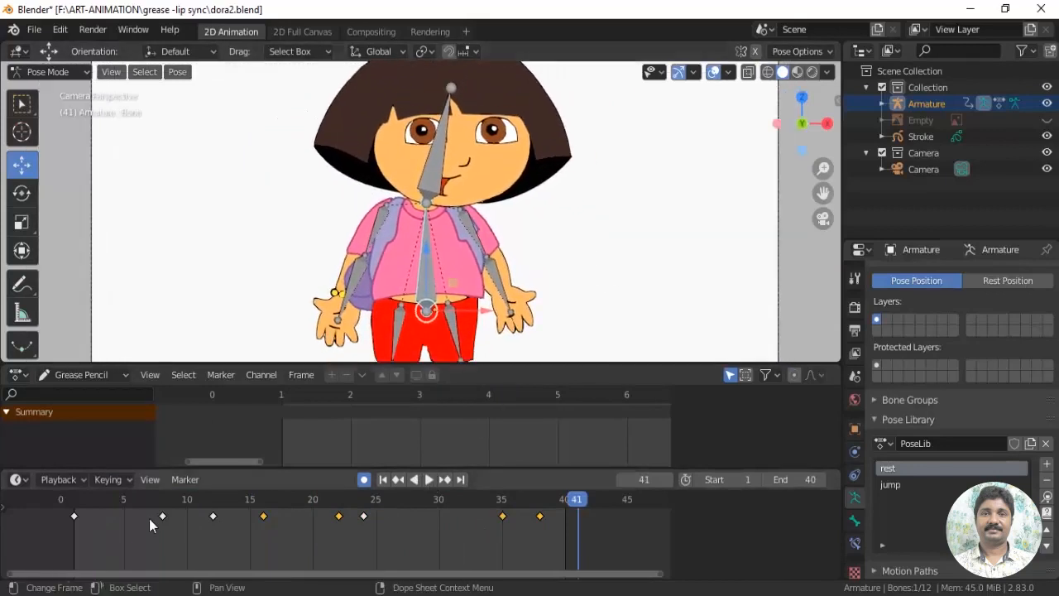
key(space)
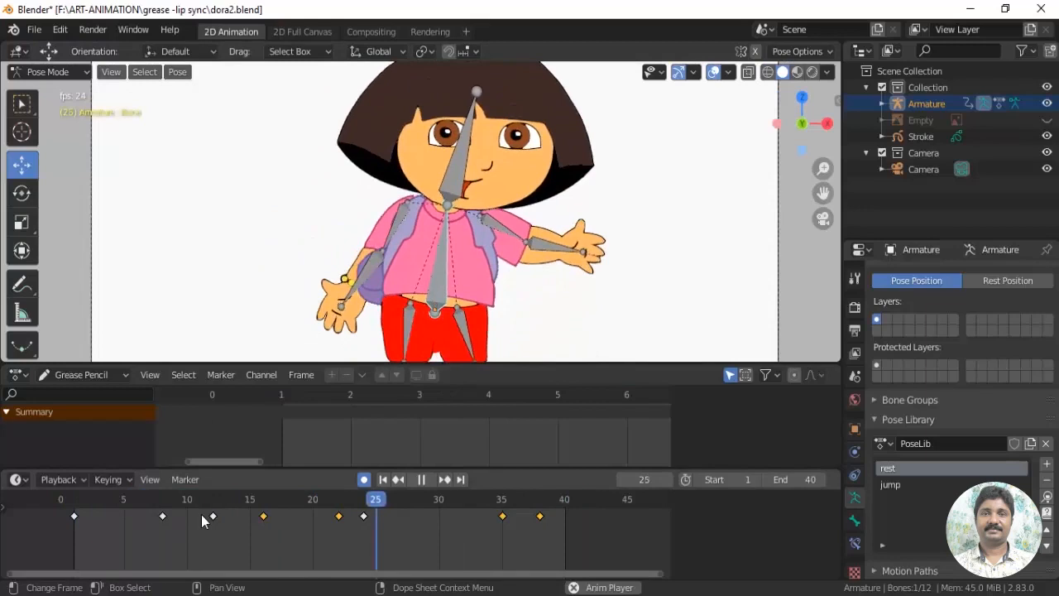
Hide the armature, play the animation from frame 1, and show the armature again
click(654, 72)
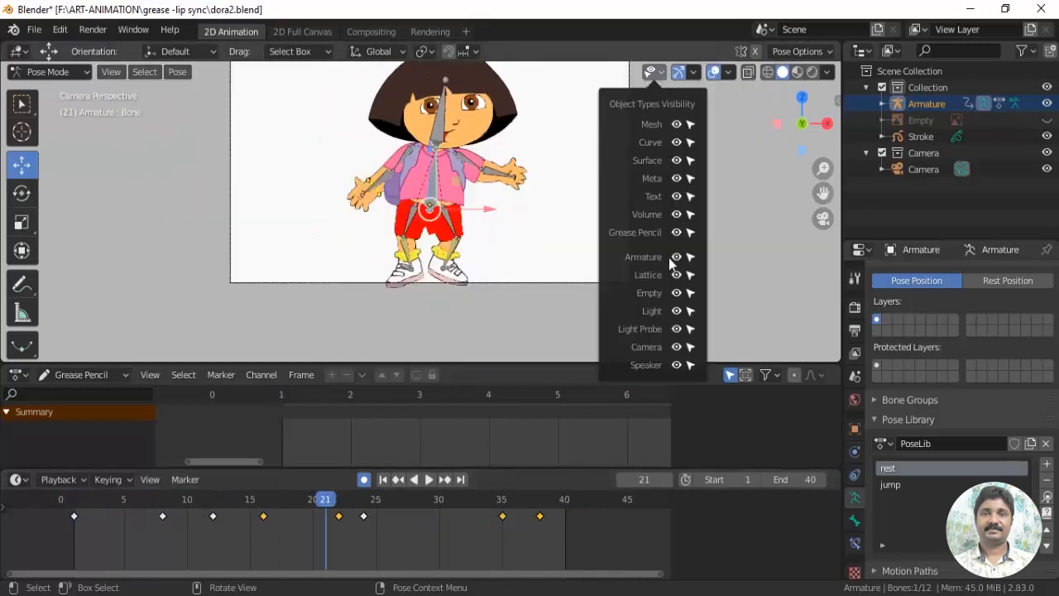
click(69, 502)
key(space)
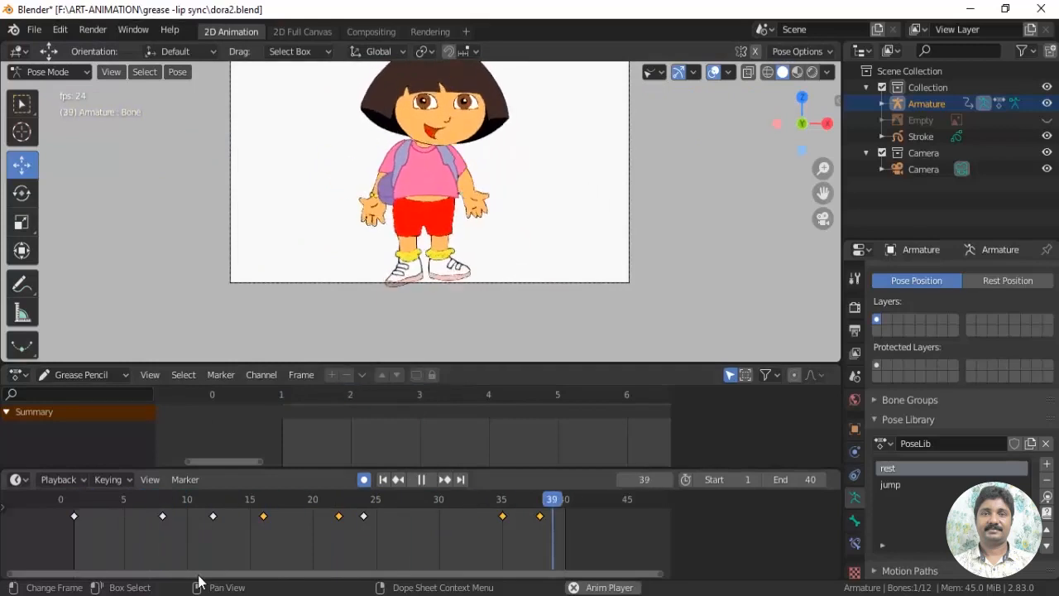
key(space)
scroll(525, 331, up, 4)
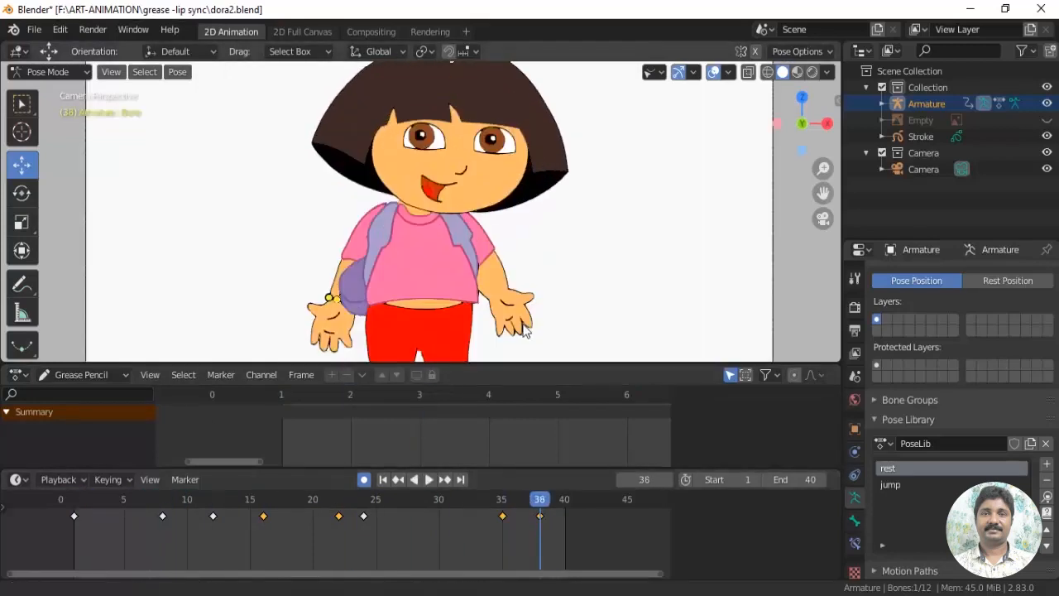
click(655, 72)
scroll(559, 280, up, 2)
shift+middle_drag(597, 244, 563, 231)
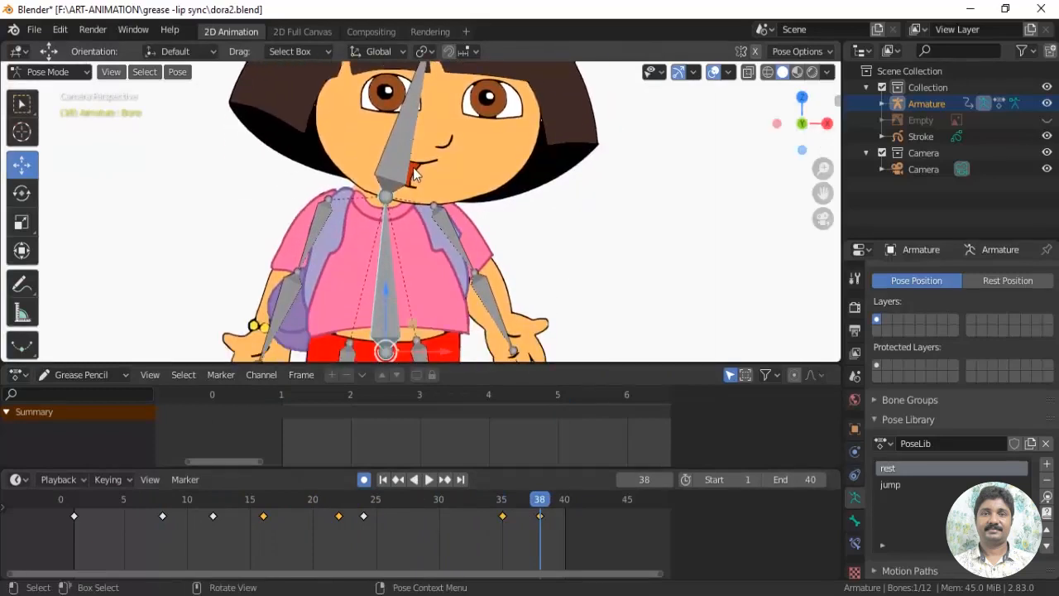
Hide armatures in the viewport and return to frame 1
click(660, 72)
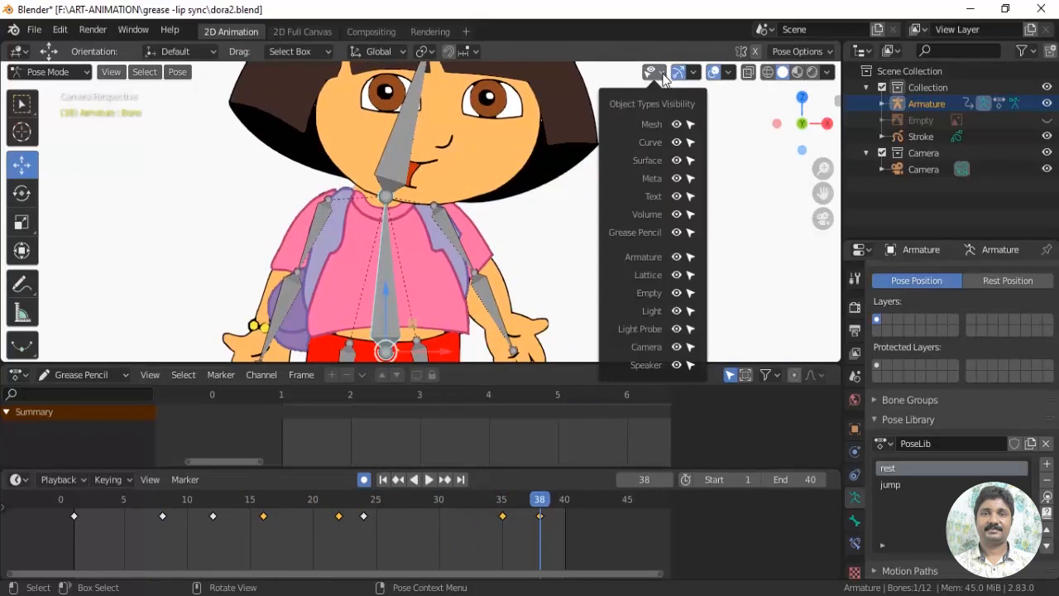
click(676, 256)
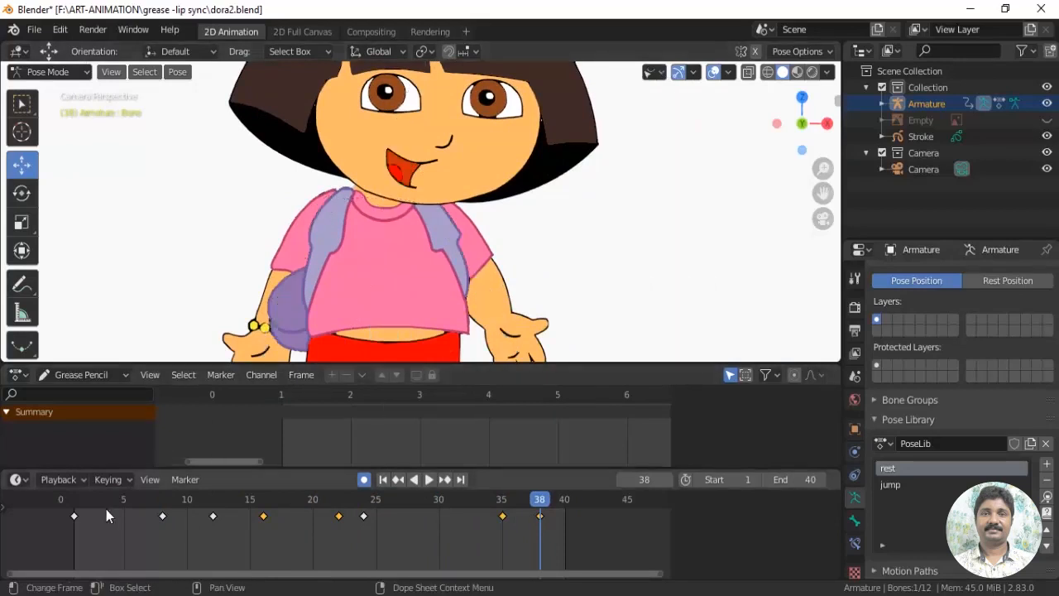
click(74, 501)
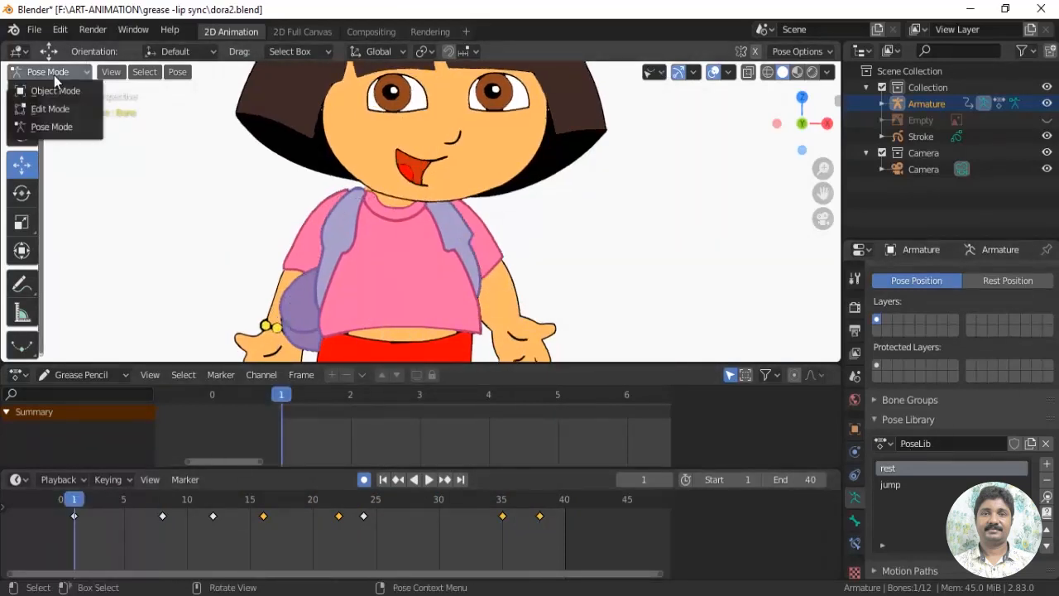
Switch to Object Mode, select the character's Stroke object and show its Time Offset modifier
click(58, 90)
click(529, 132)
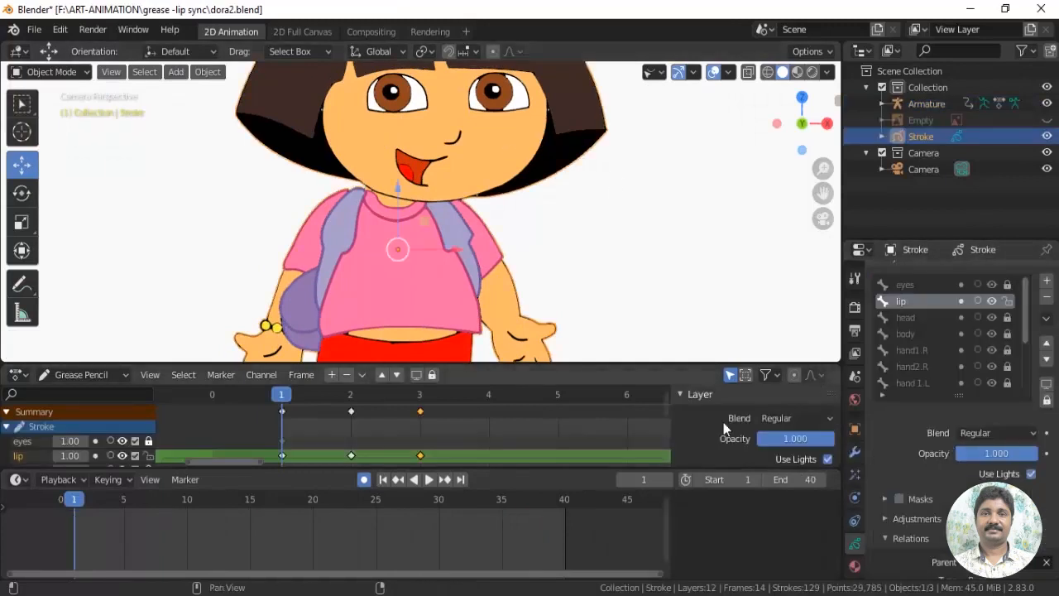
click(854, 455)
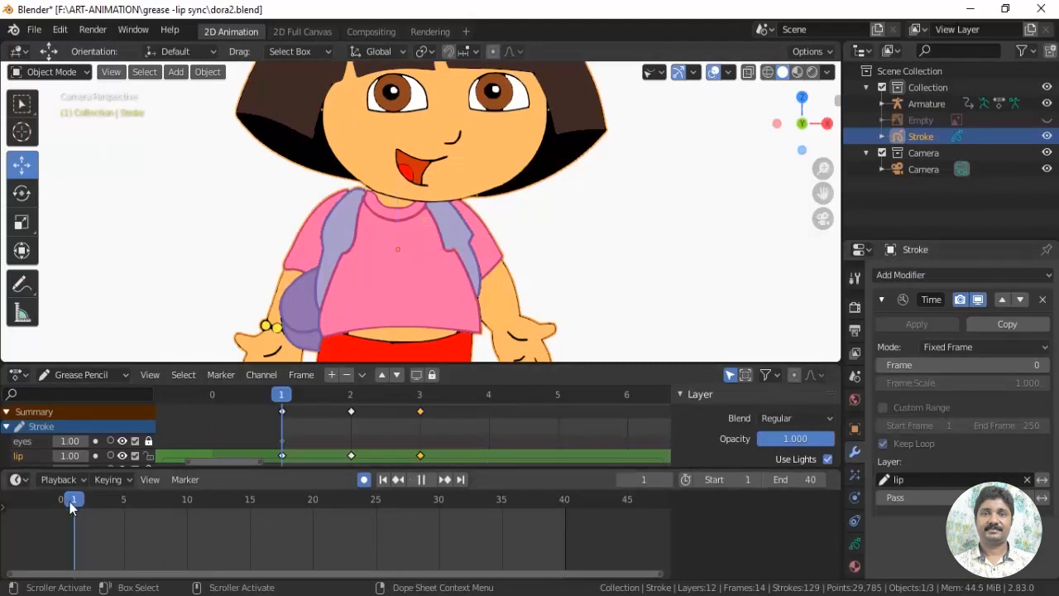
Set the Time Offset modifier's fixed Frame to 2 and insert a keyframe for it at frame 1
right_click(908, 366)
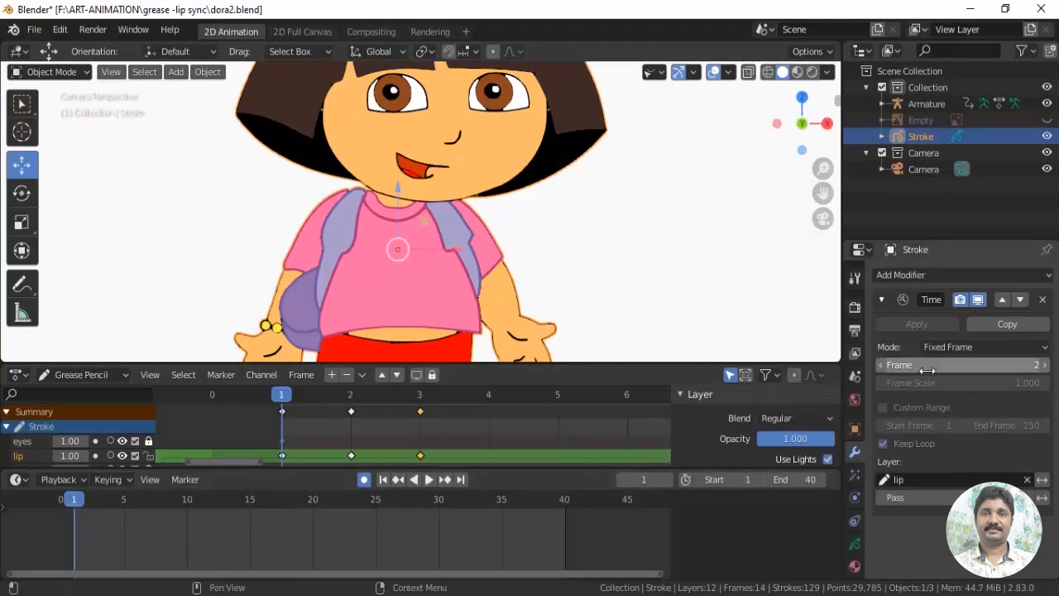
right_click(910, 367)
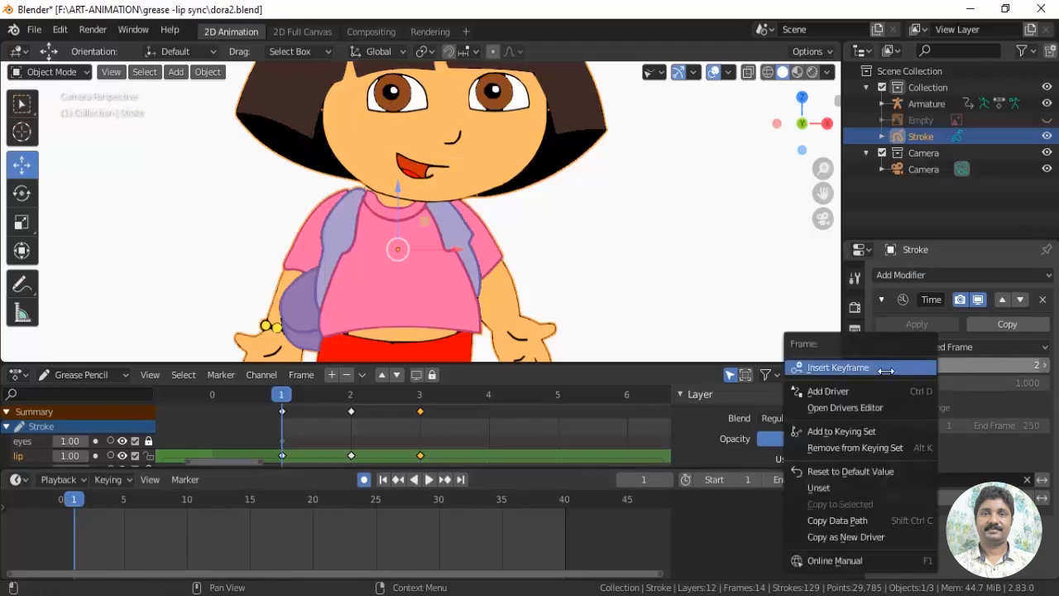
click(886, 370)
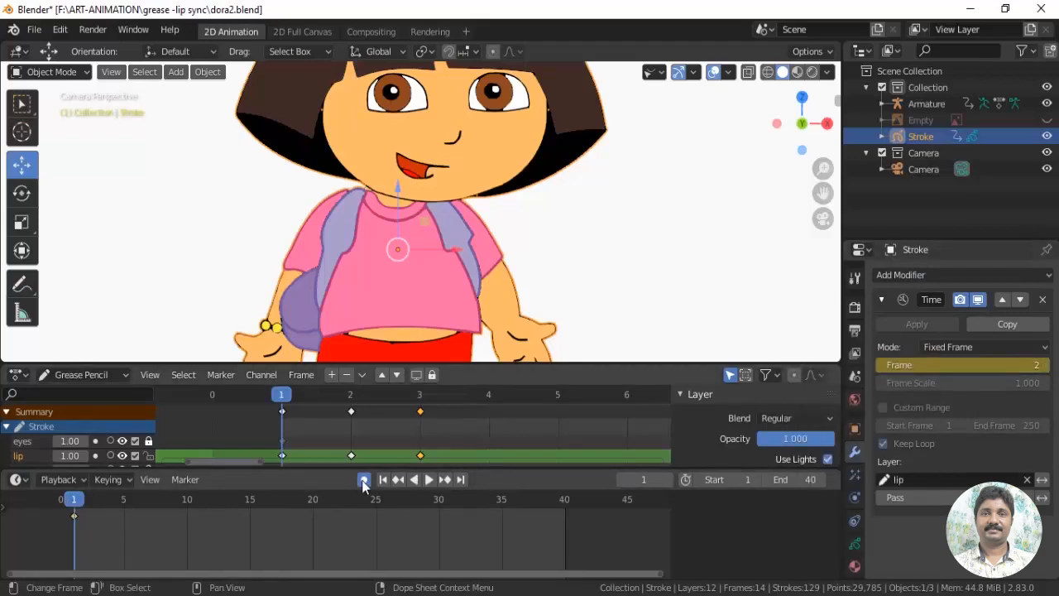
Change the lip layer's Time Offset Frame value to keyframe mouth shapes at frames 5, 10 and 14
drag(74, 510, 188, 514)
click(1043, 367)
click(1043, 367)
right_click(927, 366)
click(927, 367)
click(880, 367)
Continue keyframing mouth shapes with the Time Offset Frame value at frames 20, 25, 27, 32, 34 and 37
drag(243, 512, 564, 503)
click(883, 366)
click(884, 366)
click(1044, 366)
click(1043, 366)
click(882, 368)
click(881, 368)
click(1044, 366)
right_click(881, 368)
click(881, 369)
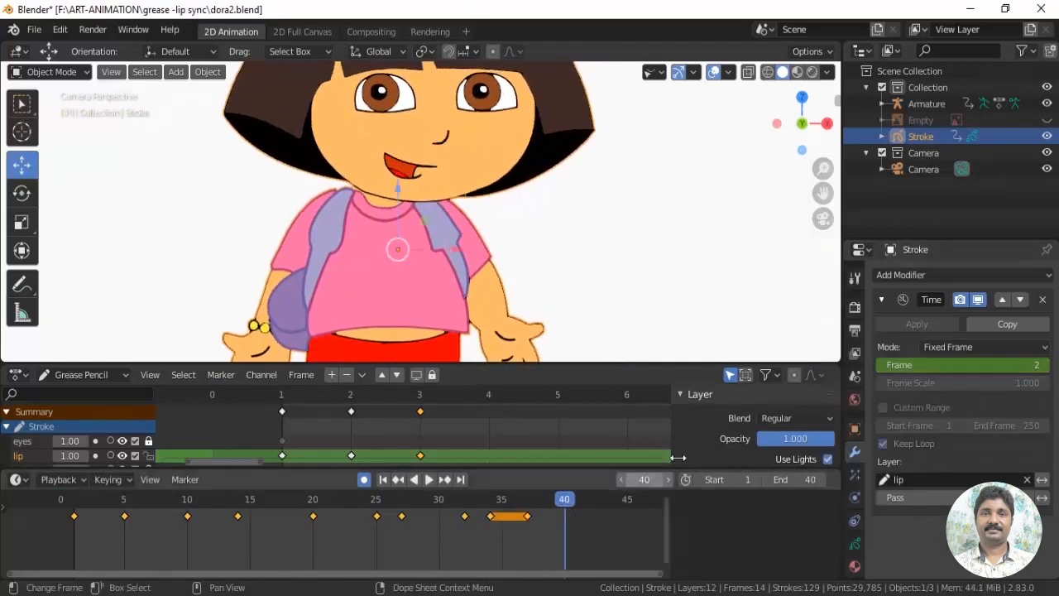
At frame 40, set the Time Offset modifier's Frame to 1 and keyframe it
click(882, 370)
key(i)
scroll(738, 304, down, 2)
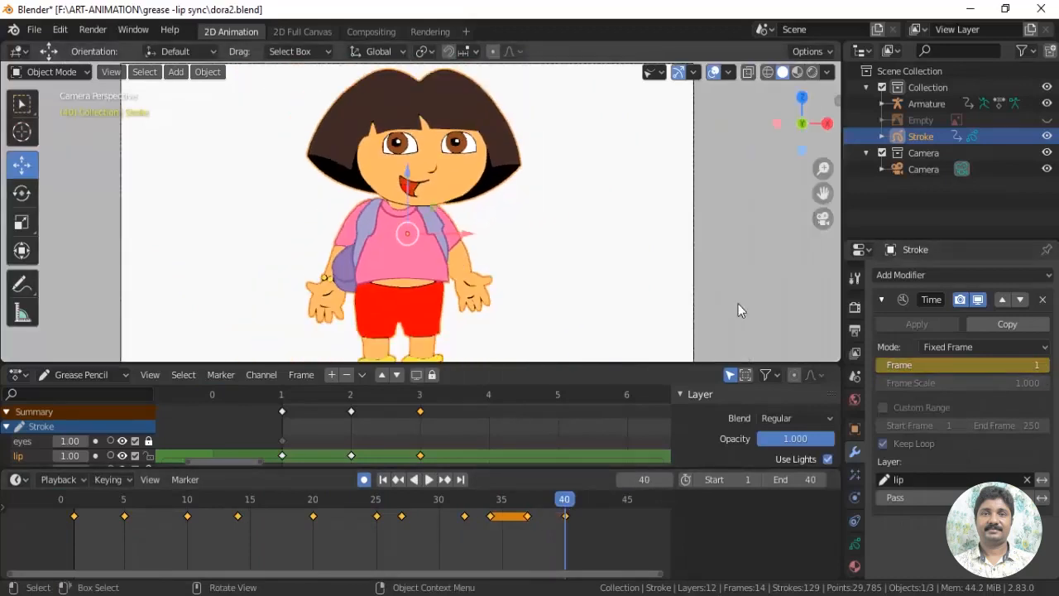
Play the animation from frame 1 to review the lip sync, then stop playback
click(739, 304)
click(75, 501)
key(space)
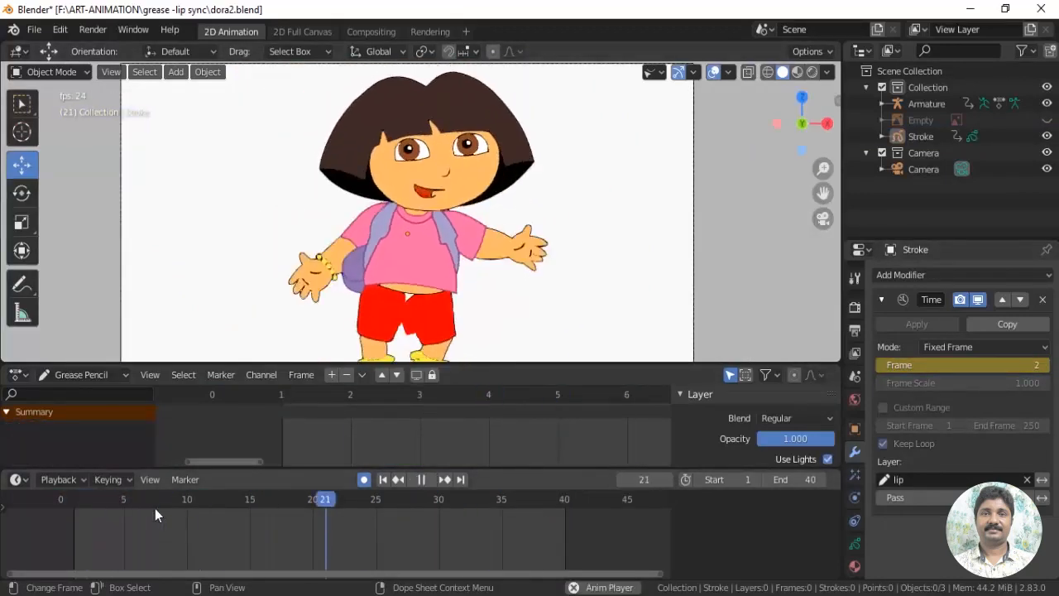
key(space)
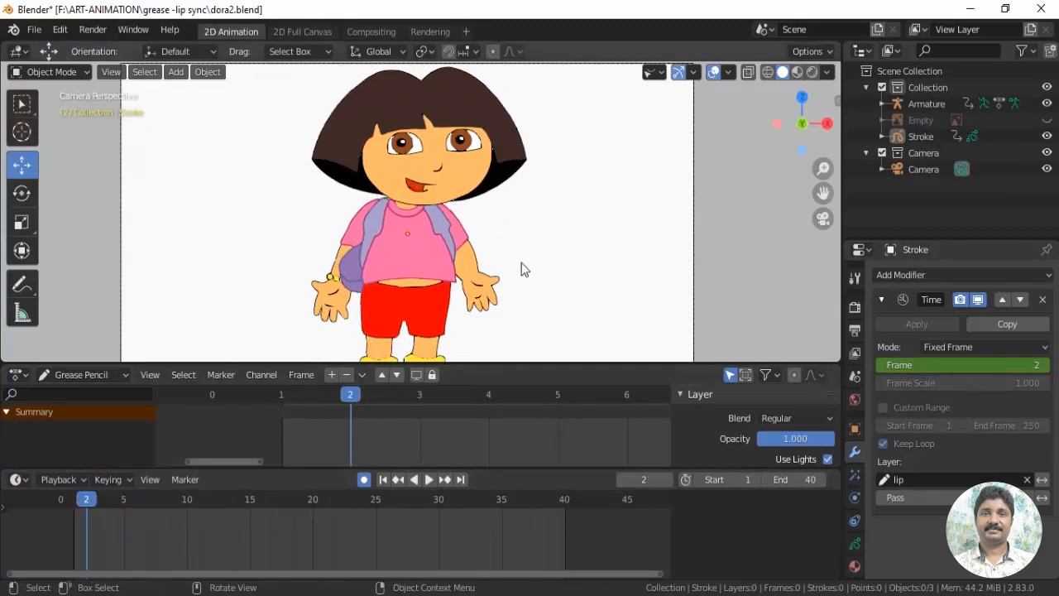
On the Stroke object, lock the lip layer, make the eyes layer active and hide the head layer
scroll(520, 265, up, 1)
click(493, 305)
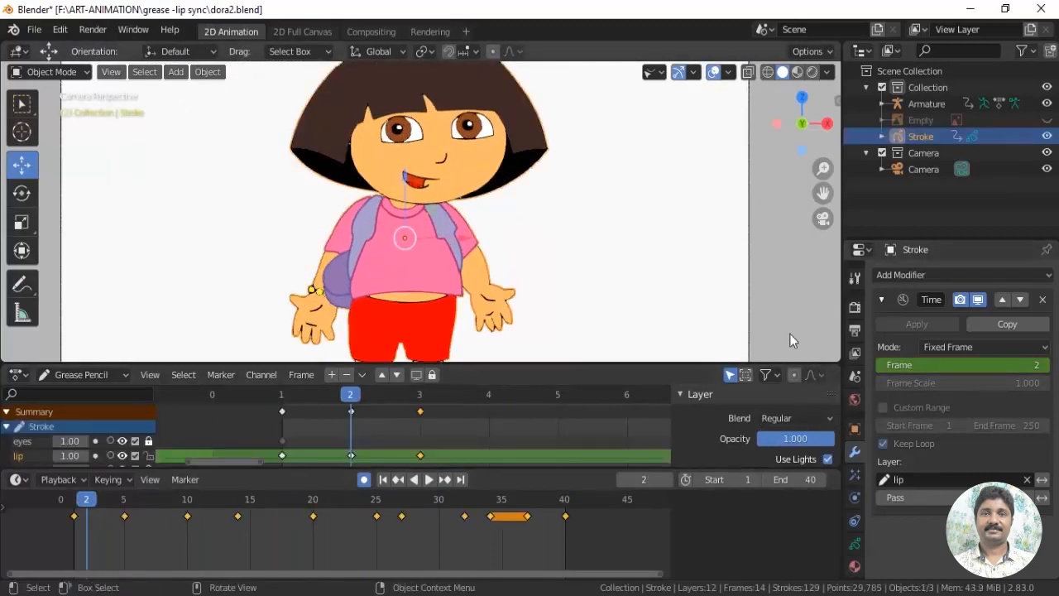
click(855, 542)
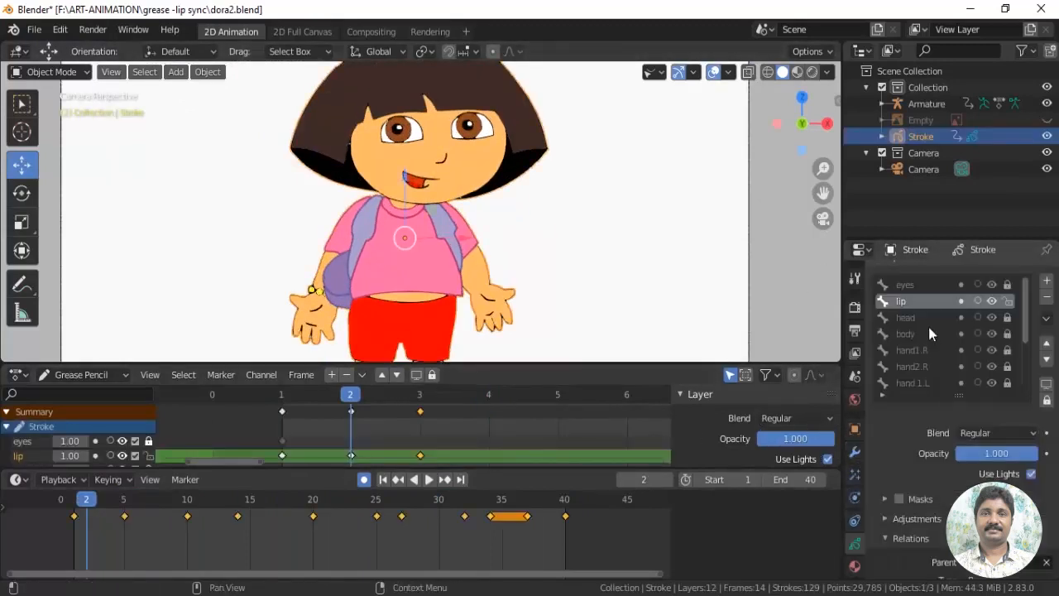
click(1008, 301)
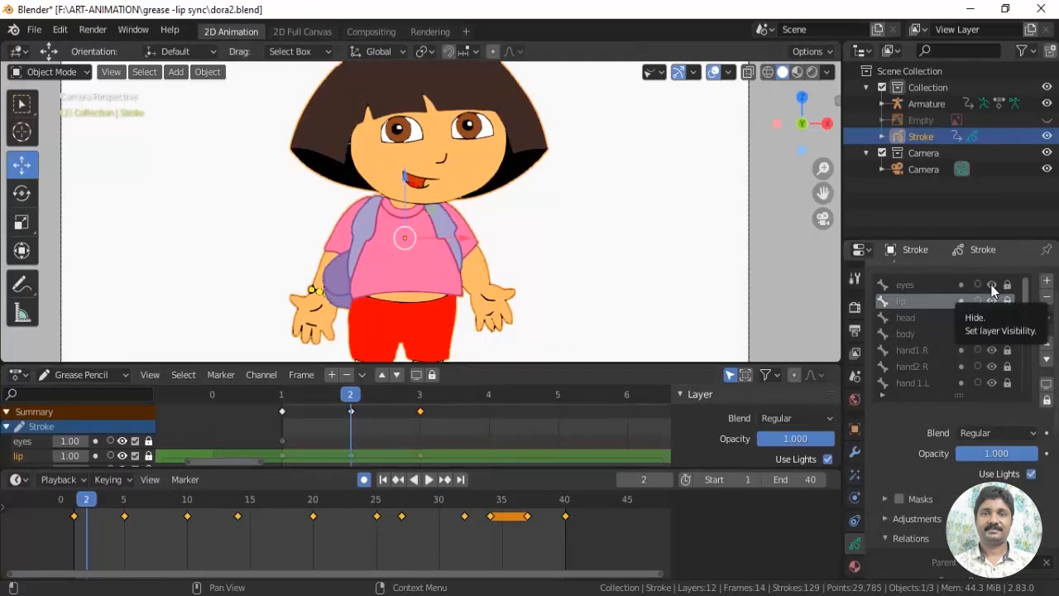
click(905, 286)
scroll(530, 217, up, 2)
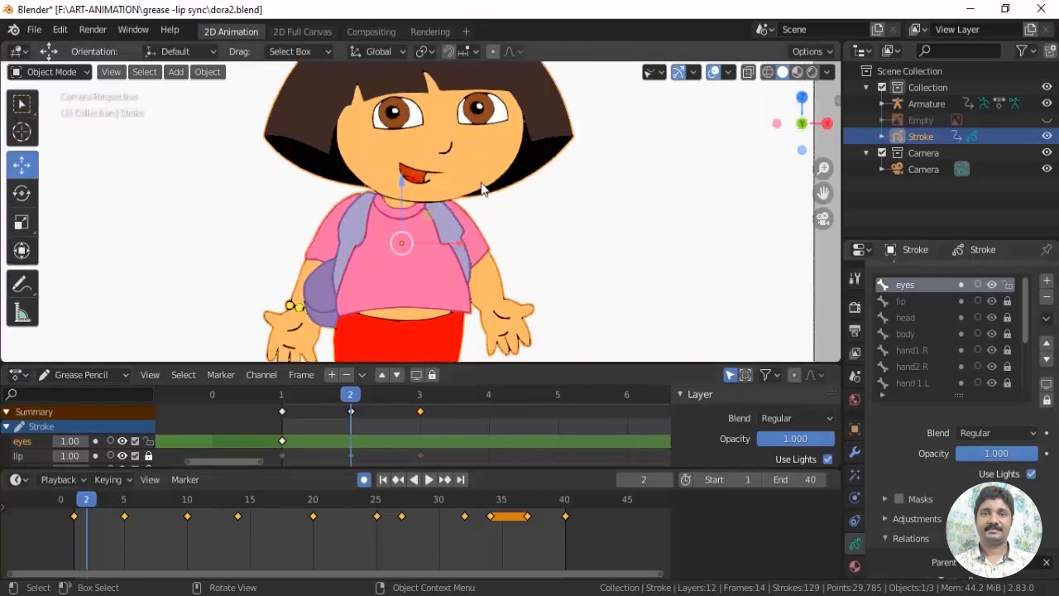
scroll(532, 217, up, 2)
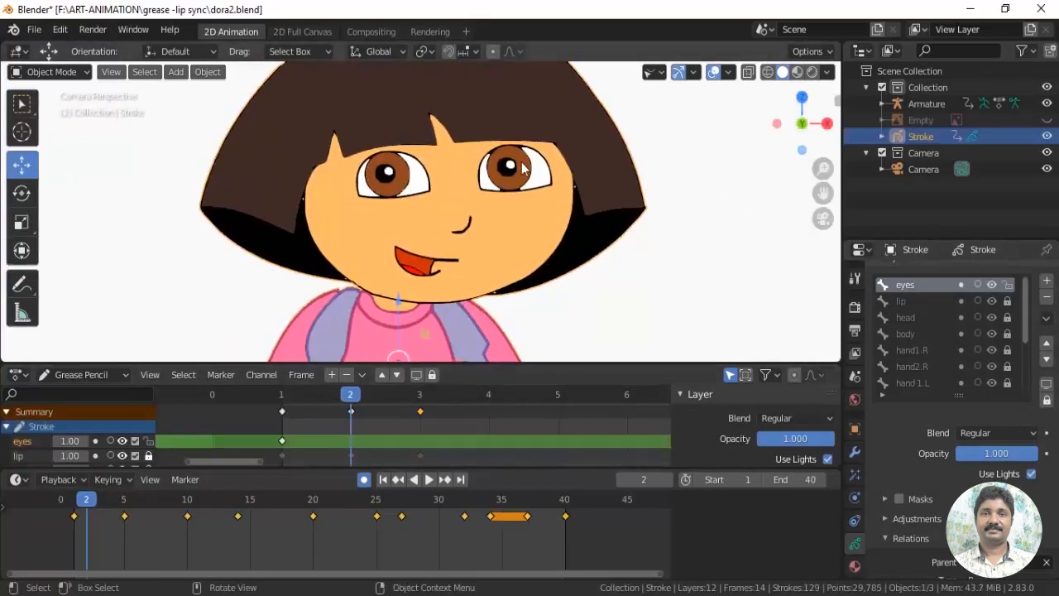
click(993, 318)
scroll(586, 201, up, 3)
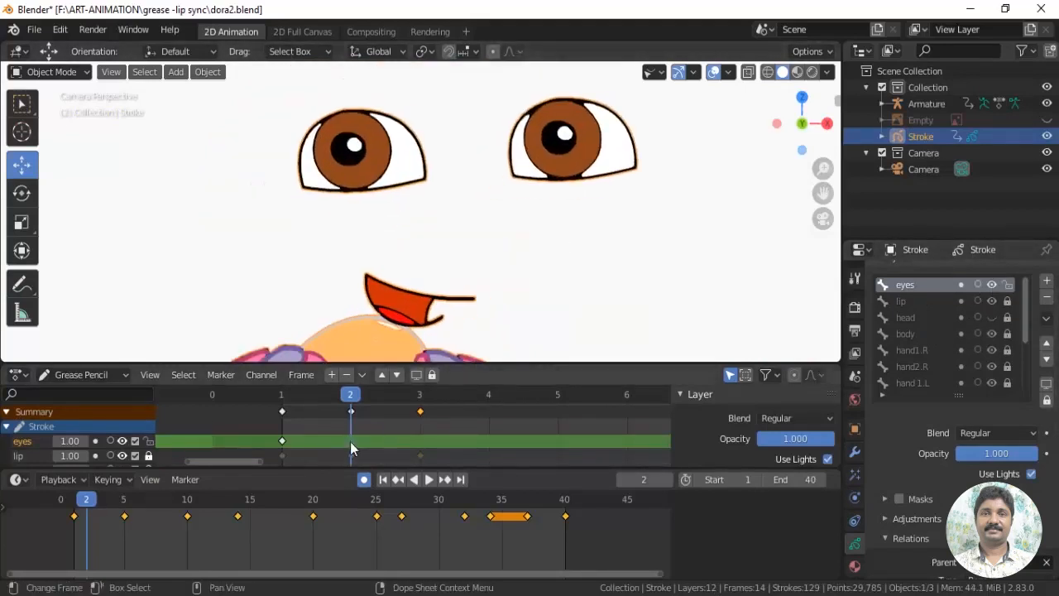
Duplicate the eyes layer's frame 1 keyframe to frame 3, and go to frame 2
drag(349, 399, 281, 415)
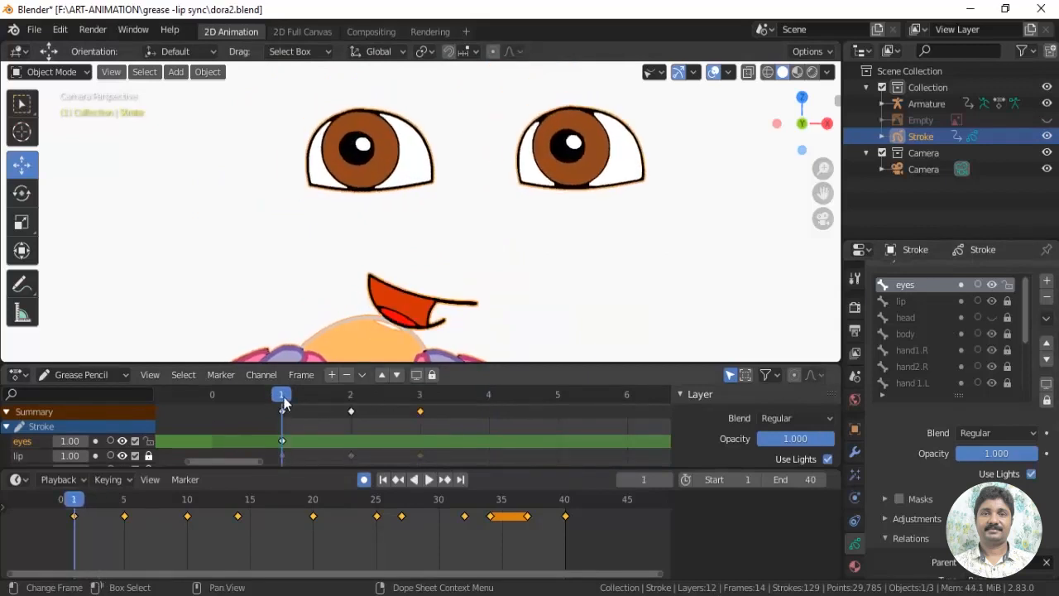
key(Right)
key(Right)
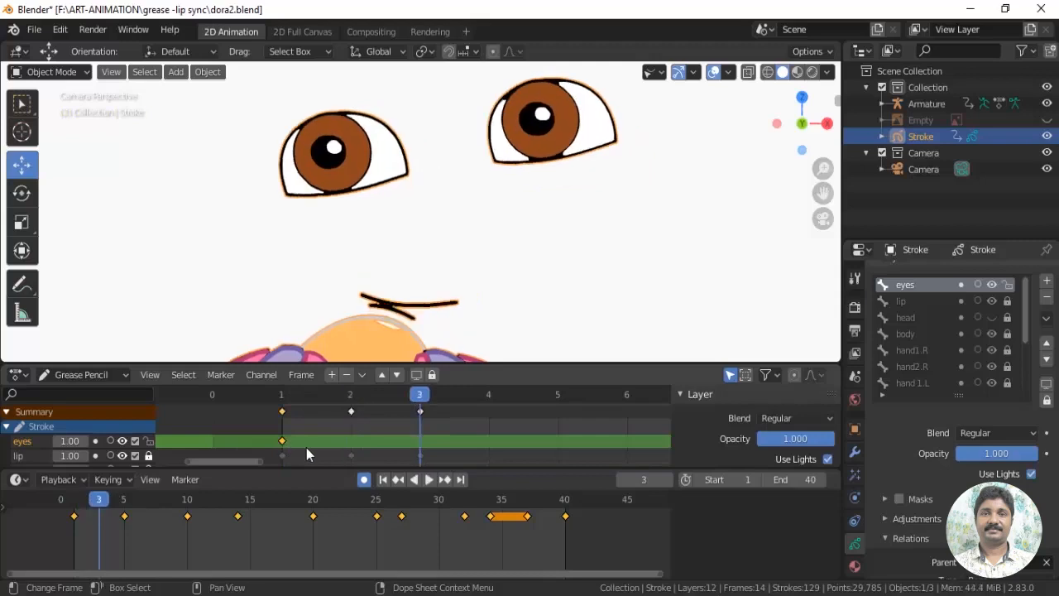
key(shift+d)
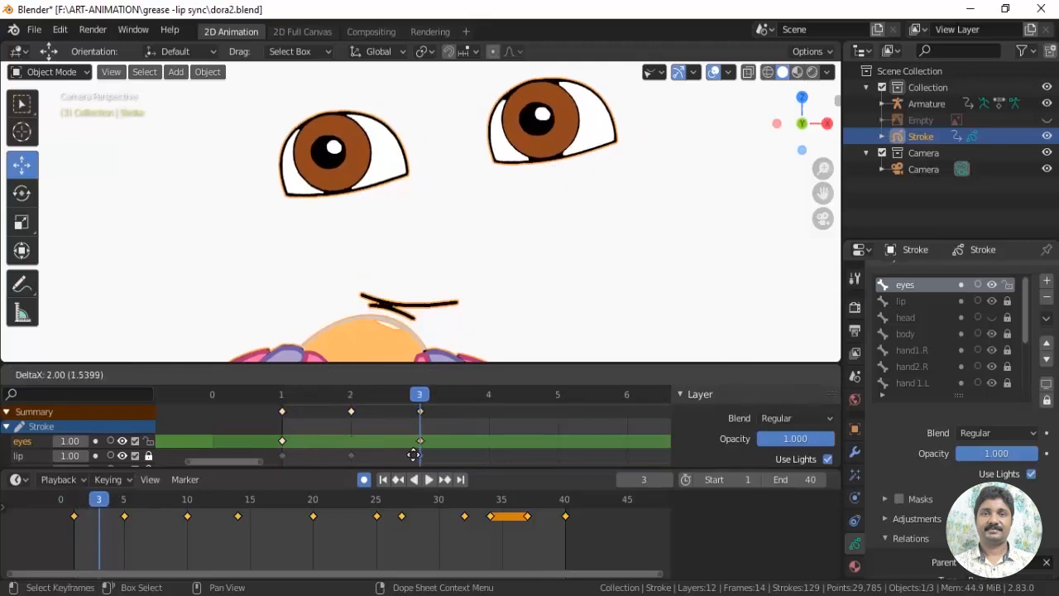
click(413, 454)
key(Left)
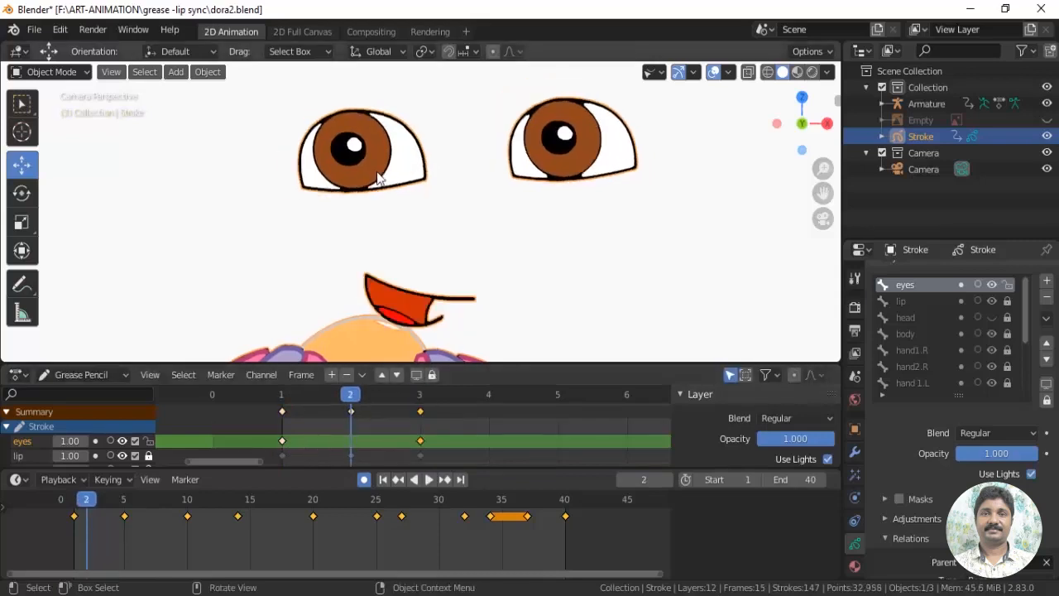
In Edit Mode at frame 2, scale the character's left-hand eye vertically into a thin, closed shape
click(49, 72)
click(49, 110)
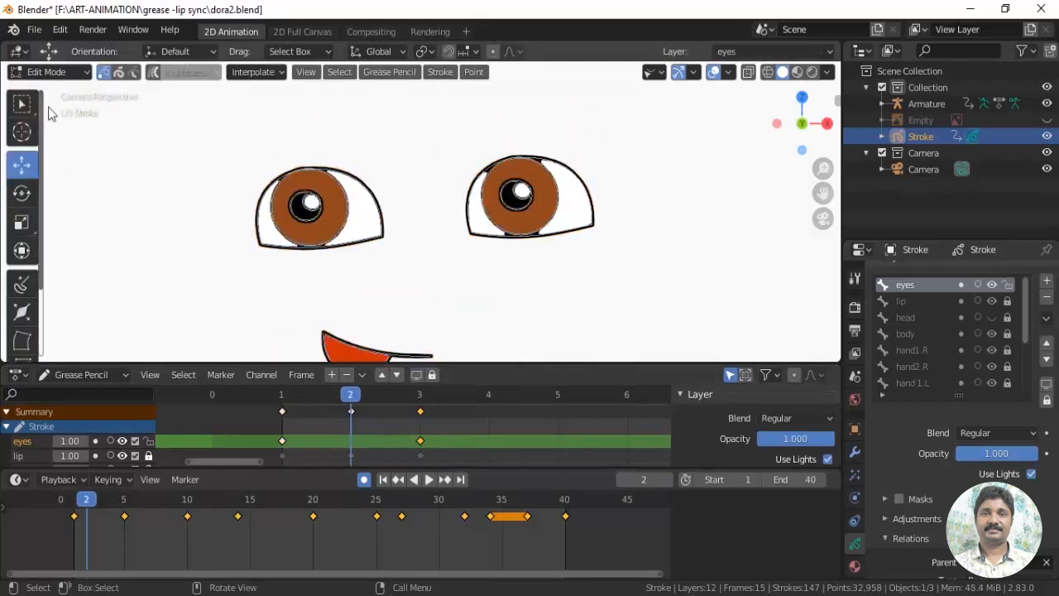
key(Delete)
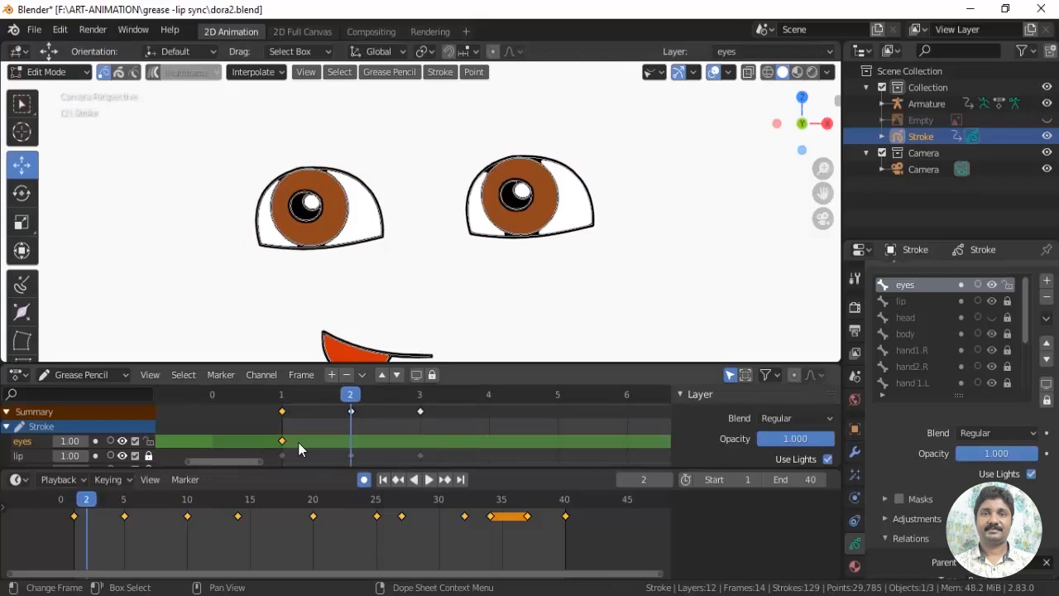
key(ctrl+z)
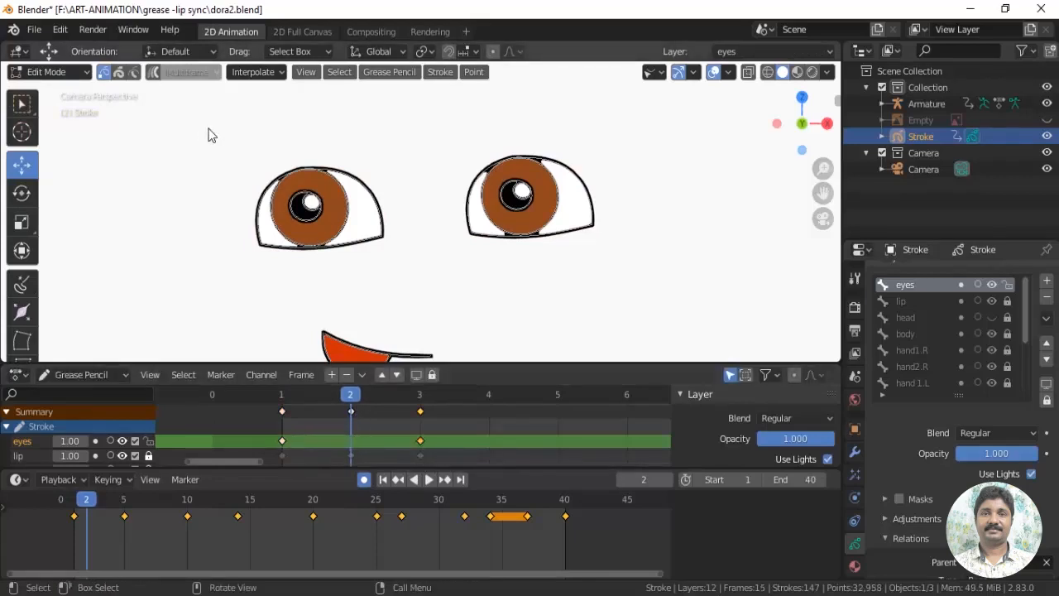
drag(208, 133, 369, 280)
click(21, 222)
drag(313, 149, 314, 204)
click(22, 164)
Scale the right-hand eye down along the Z axis to close it at frame 2
drag(439, 127, 646, 259)
key(s)
key(z)
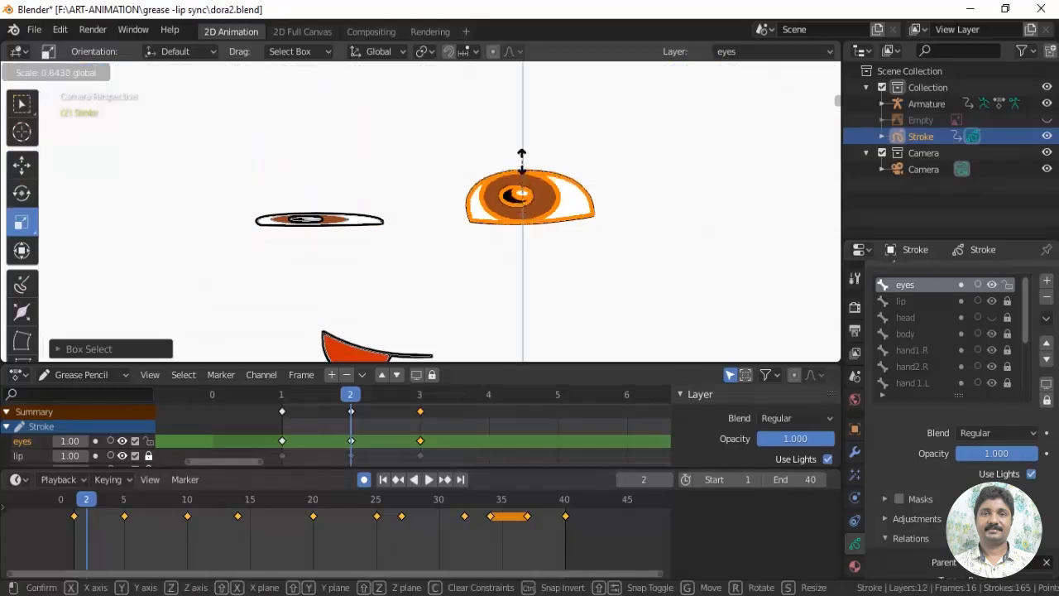
drag(523, 153, 523, 156)
Go to frame 3, unhide the head layer and return to Object Mode
drag(349, 396, 422, 414)
scroll(528, 255, down, 5)
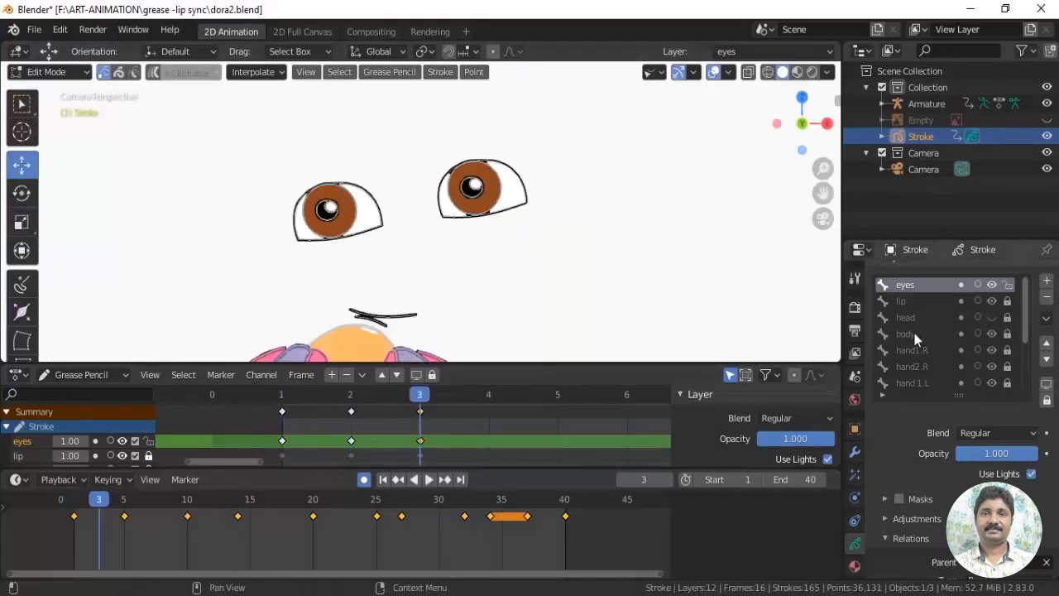
click(991, 318)
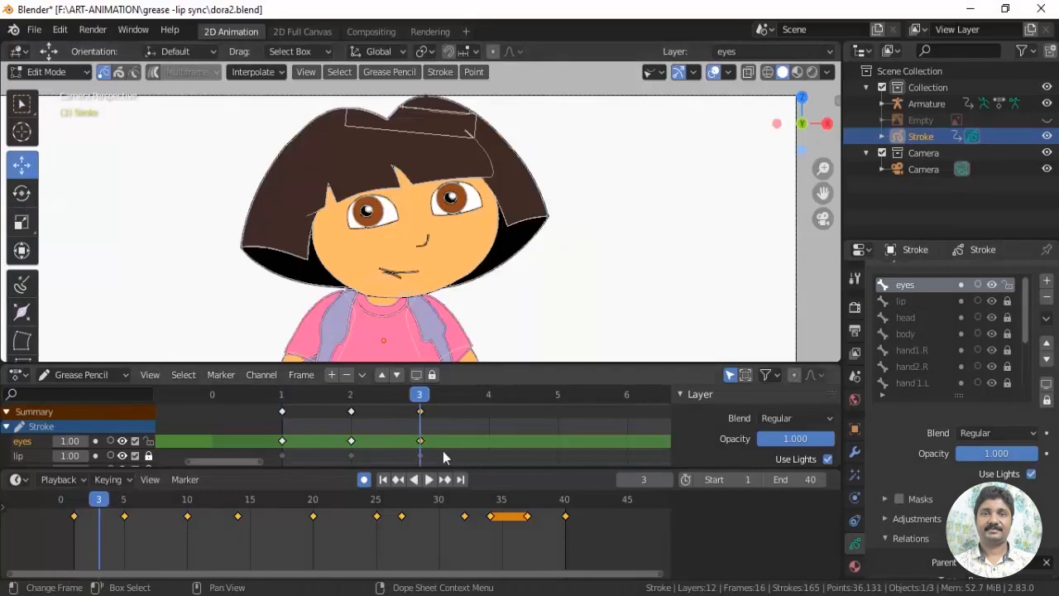
click(48, 74)
click(25, 93)
Duplicate the three blink keyframes at frames 1 to 3 of the eyes layer to frames 22 to 24
drag(422, 401, 672, 426)
scroll(535, 439, down, 10)
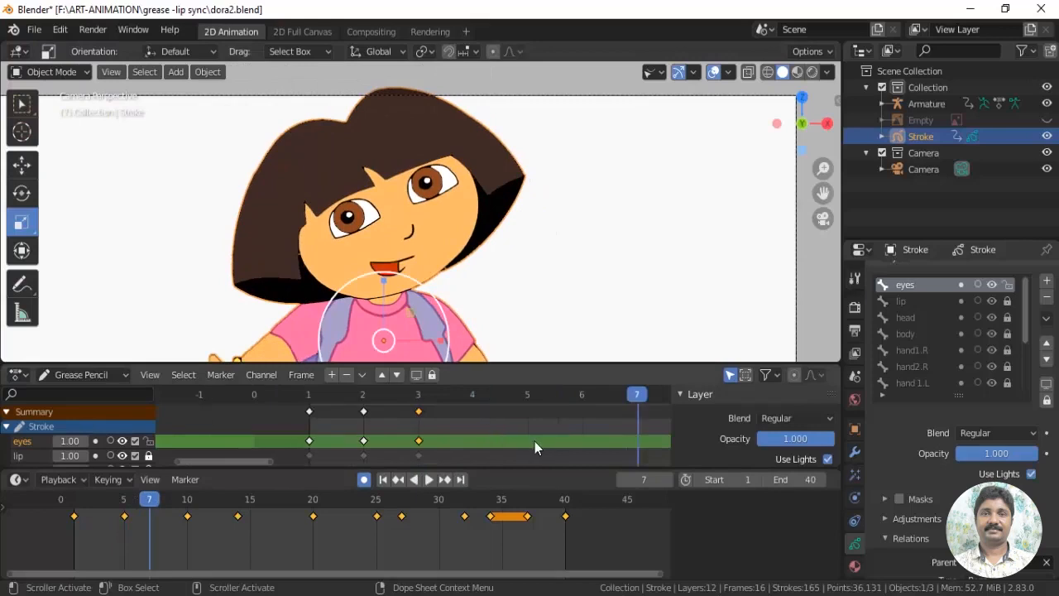
drag(434, 405, 357, 432)
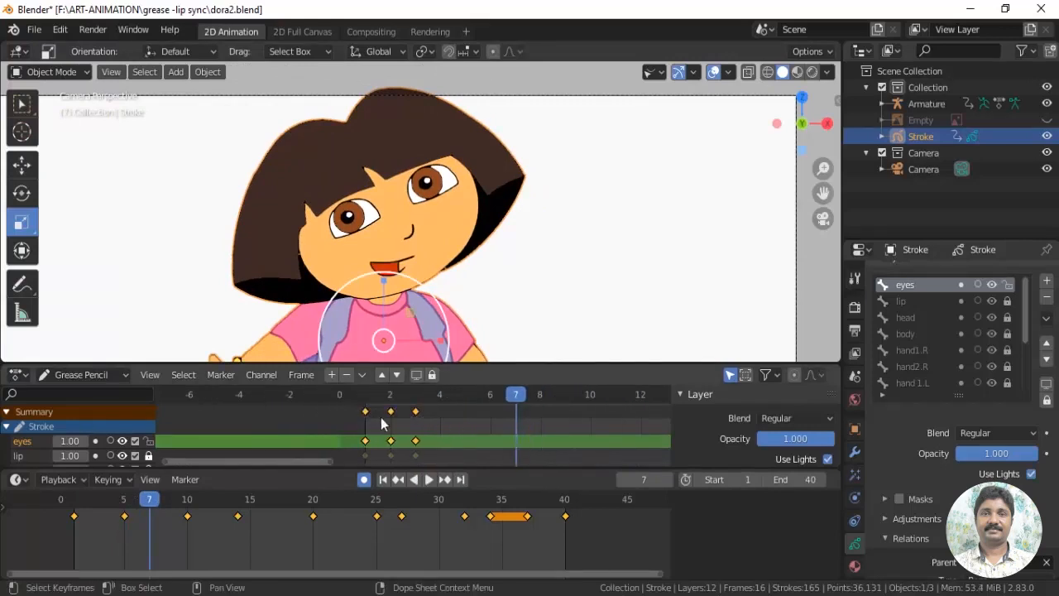
scroll(575, 420, down, 5)
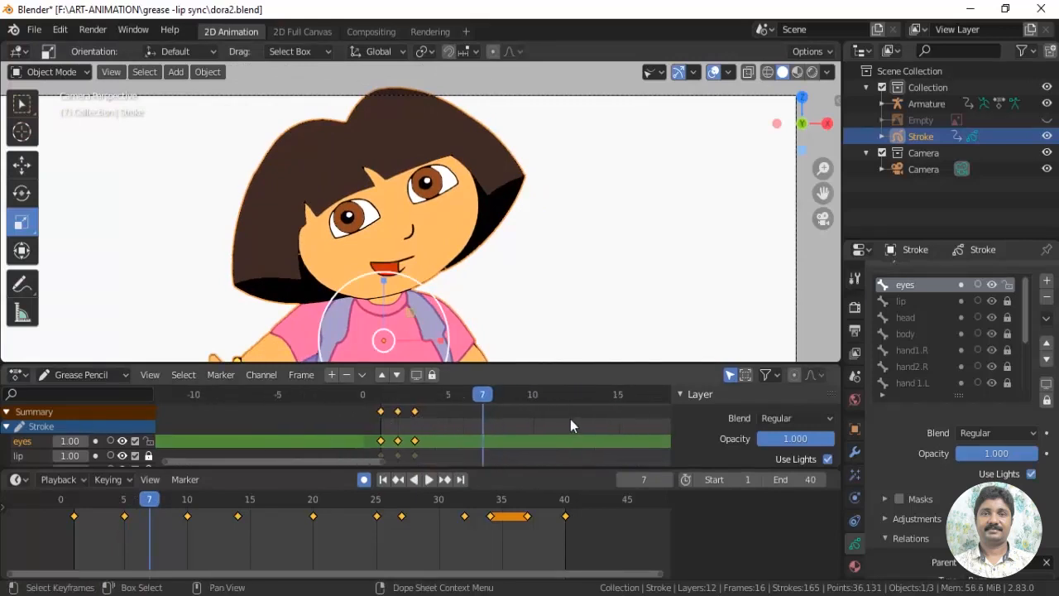
scroll(546, 424, down, 1)
shift+middle_drag(569, 422, 375, 422)
key(space)
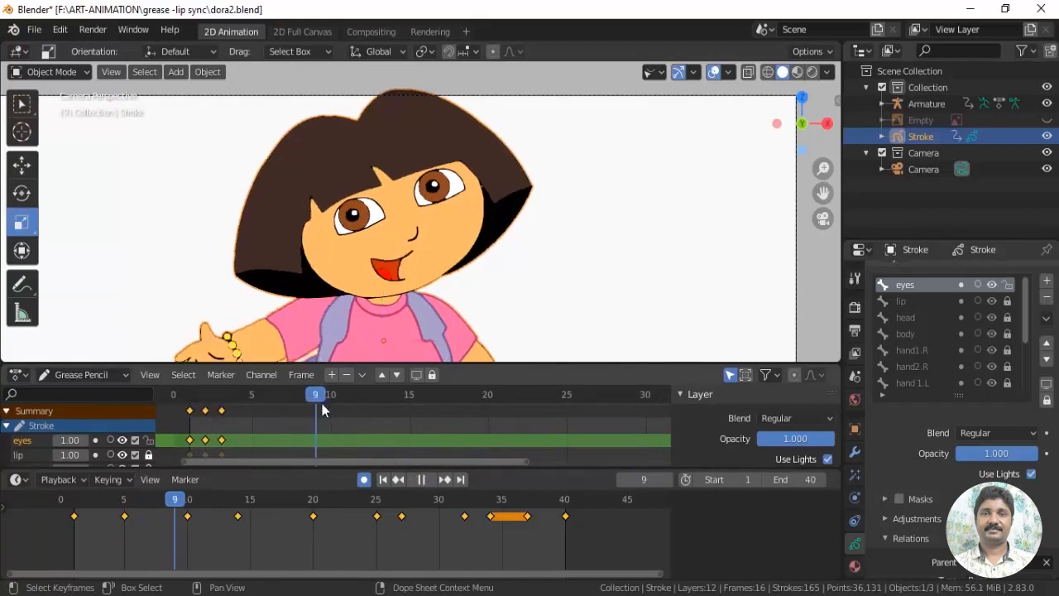
key(space)
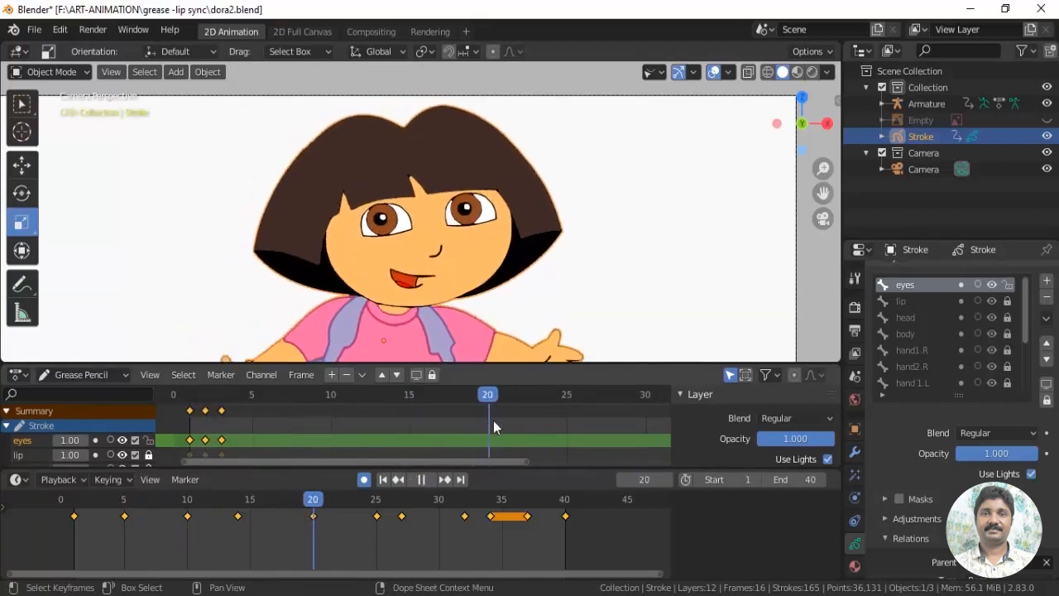
key(shift+d)
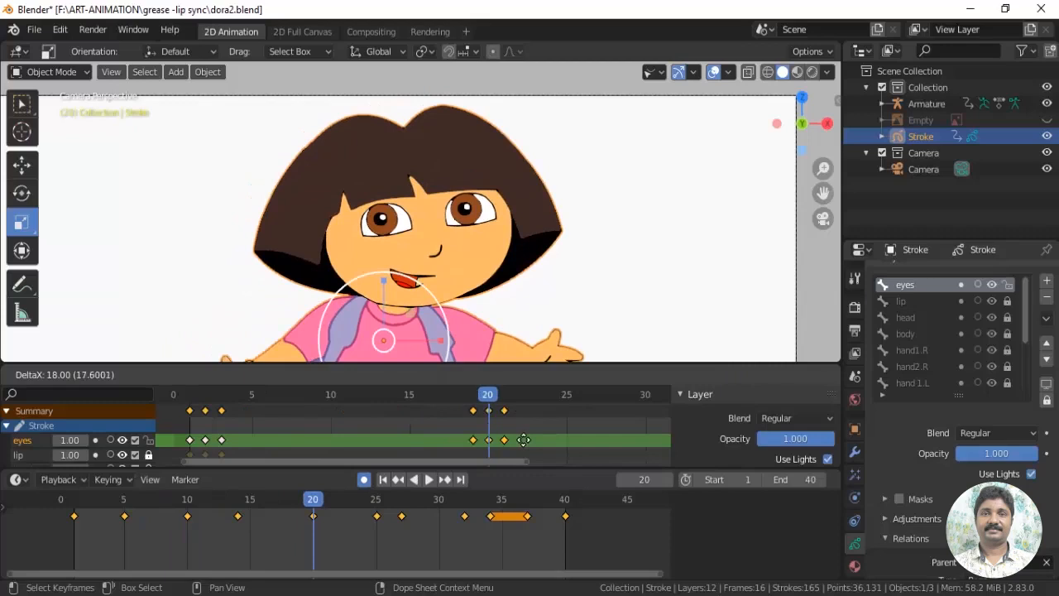
click(530, 421)
drag(498, 398, 674, 403)
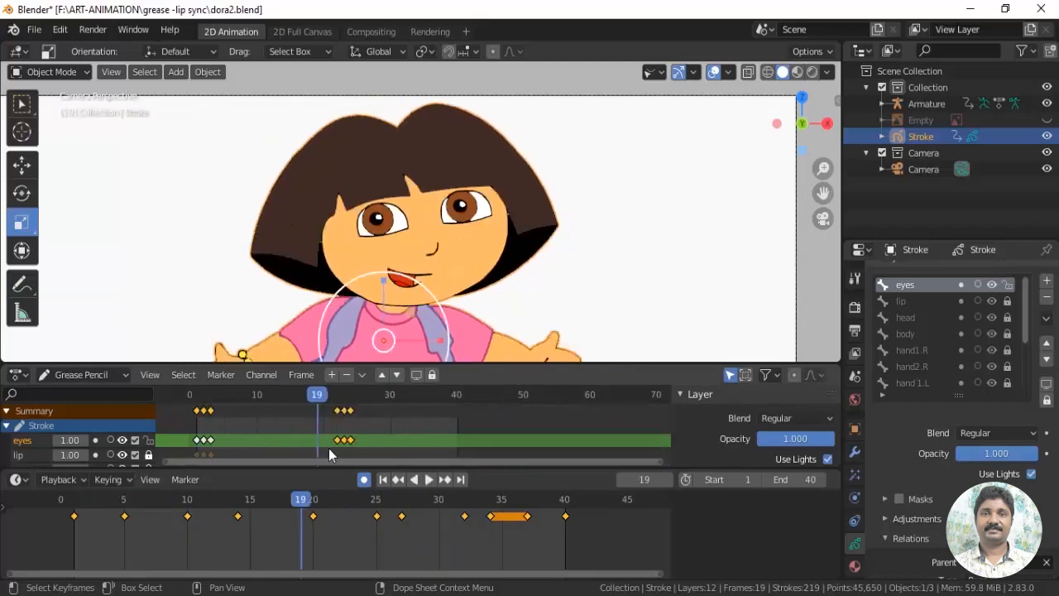
Deselect the character and play the animation from frame 1 to review the eye blinks
scroll(545, 260, down, 3)
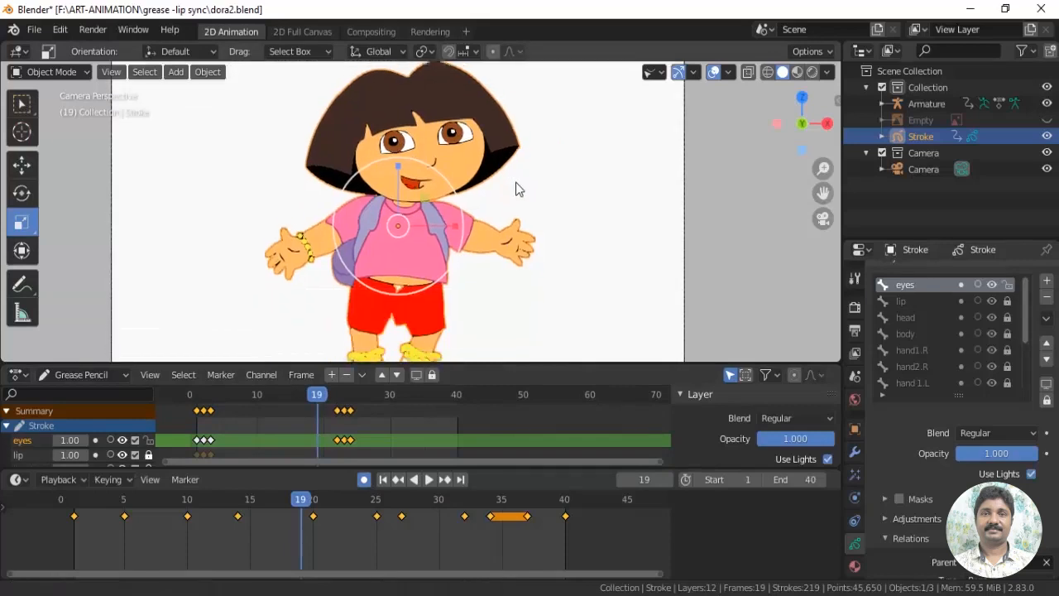
scroll(515, 179, down, 2)
click(510, 229)
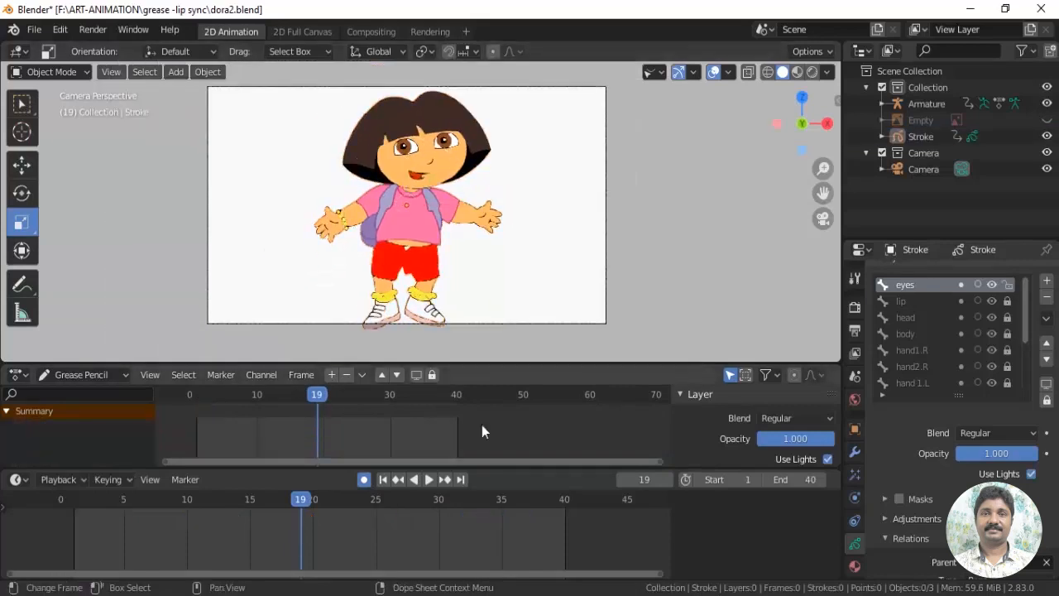
click(74, 501)
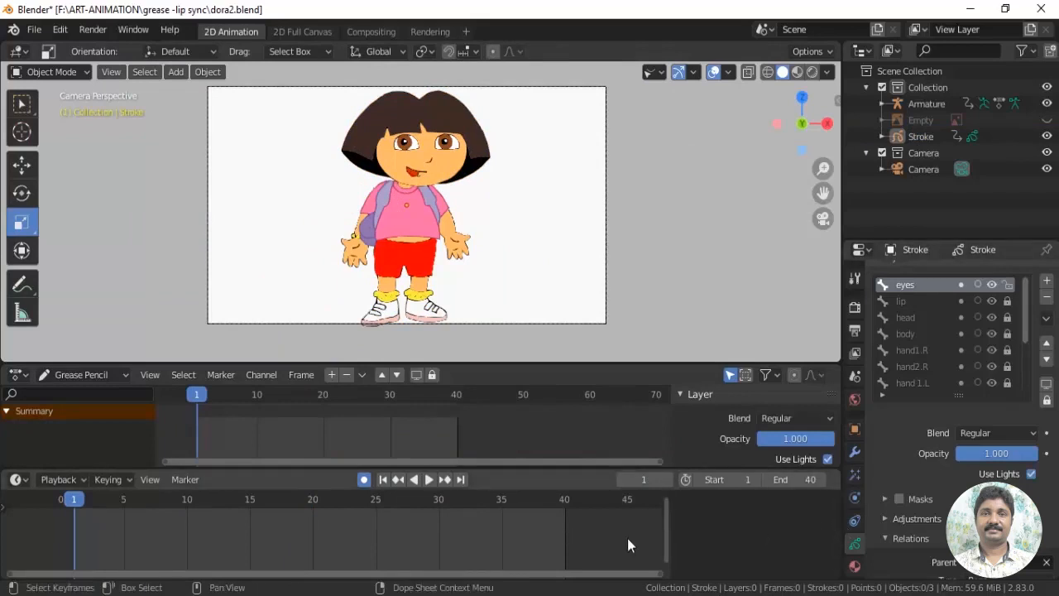
scroll(583, 241, up, 1)
key(space)
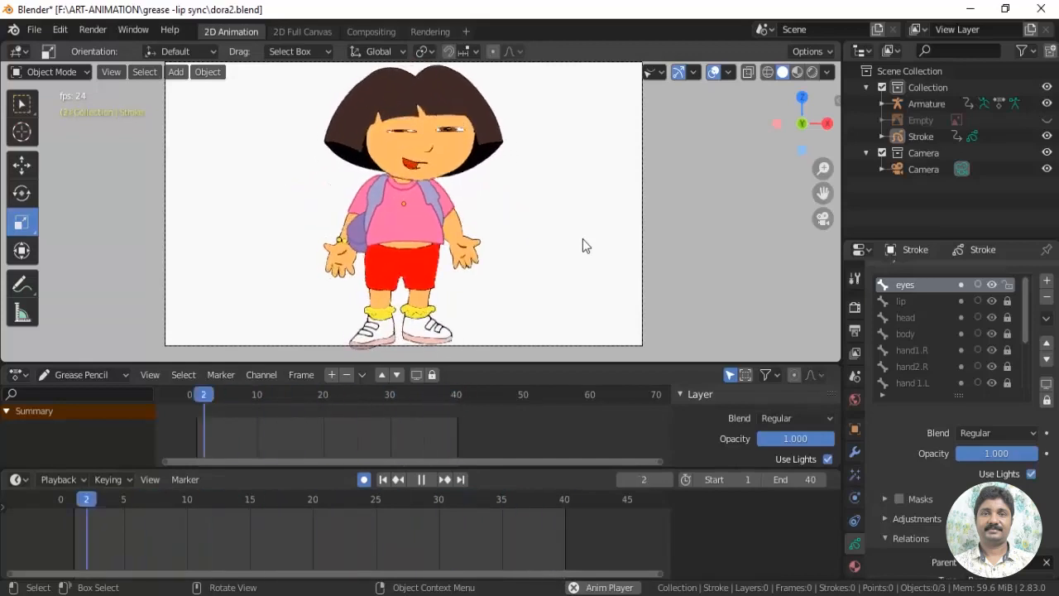
scroll(584, 243, down, 1)
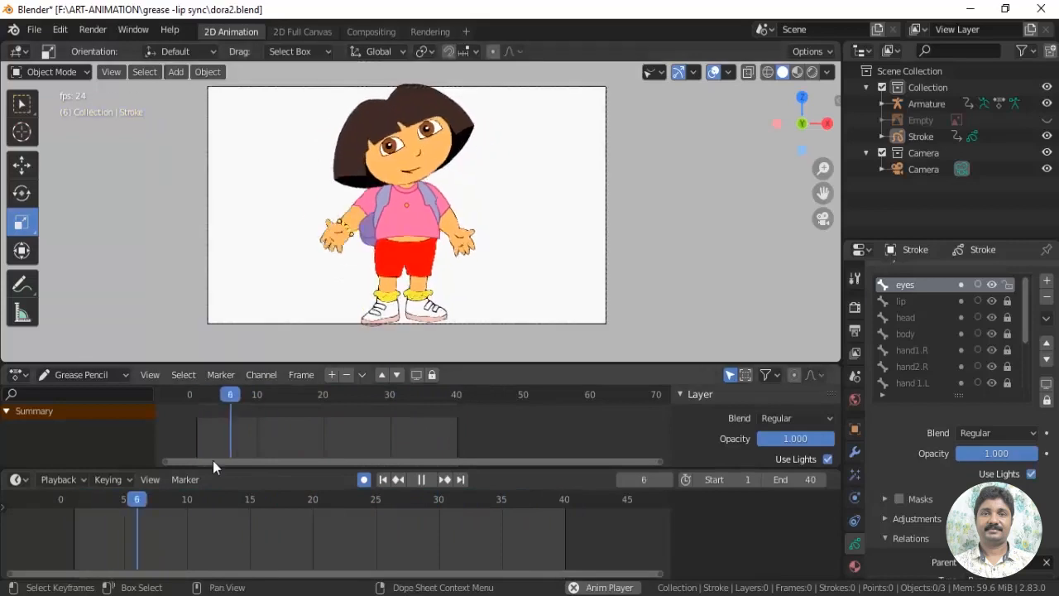
key(space)
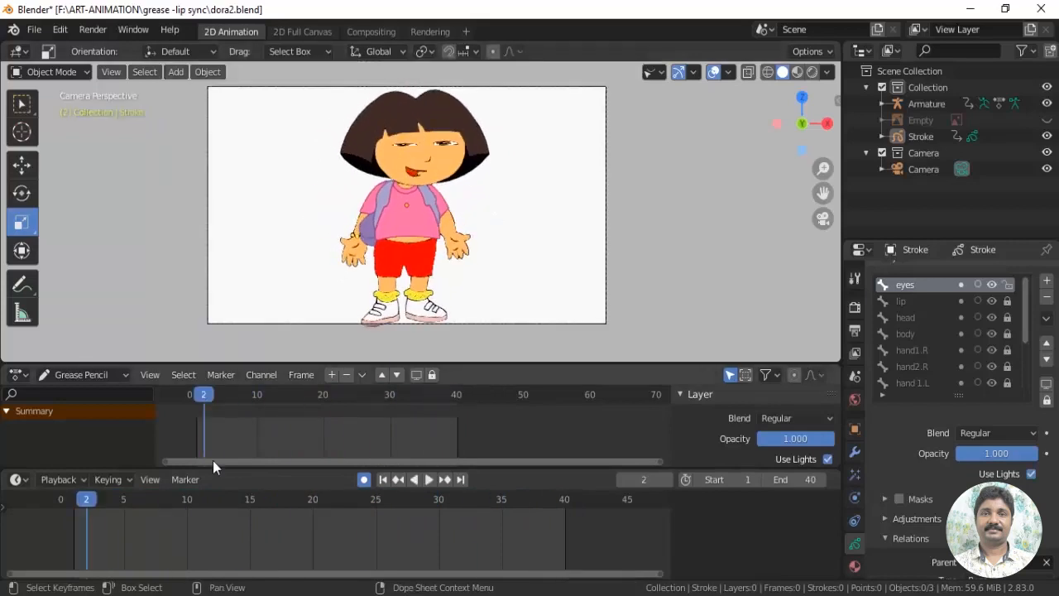